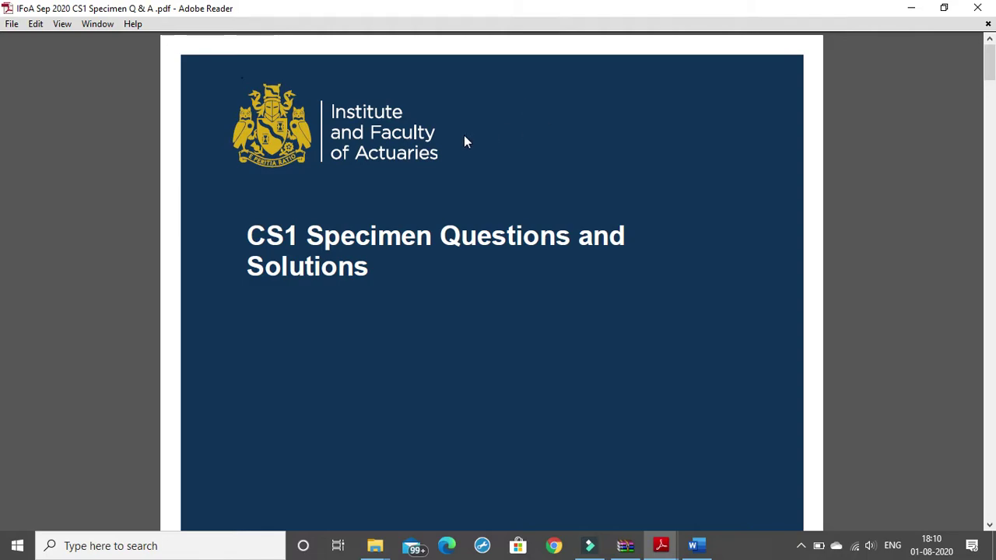
Step: Scroll the CS1 specimen PDF past the cover page to Q1
scroll(455, 194, "down", 6)
scroll(451, 189, "down", 4)
scroll(447, 191, "down", 5)
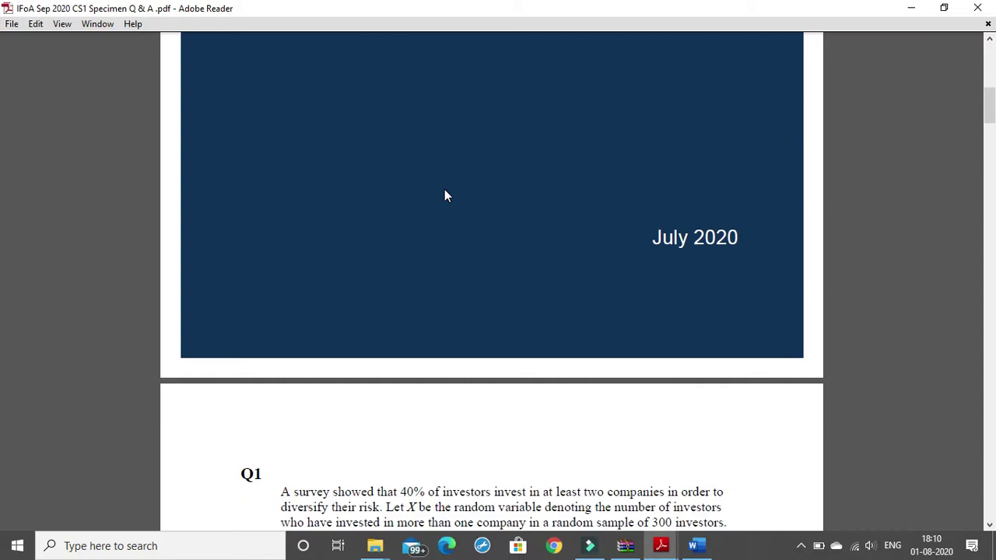
scroll(444, 195, "down", 2)
scroll(431, 179, "down", 2)
scroll(431, 184, "down", 3)
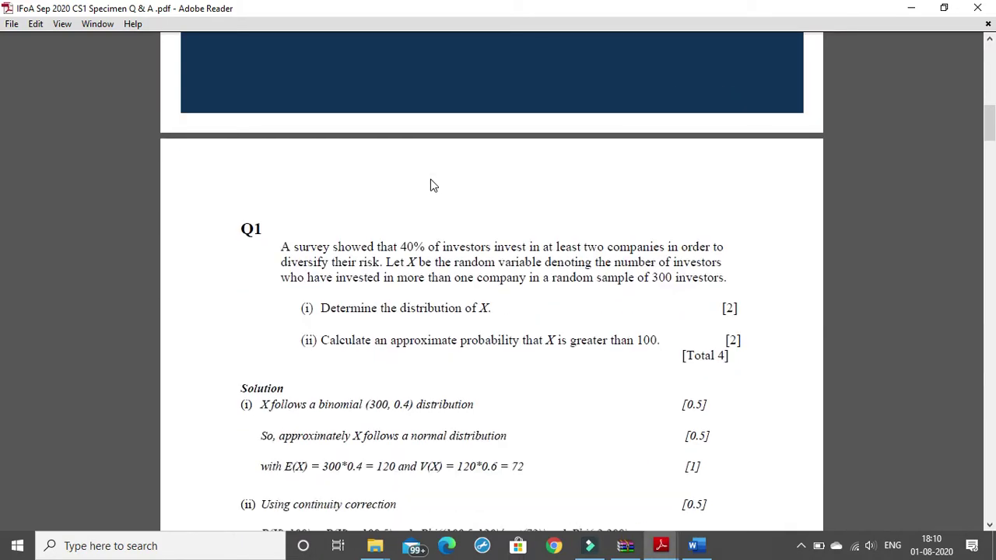
scroll(428, 191, "down", 1)
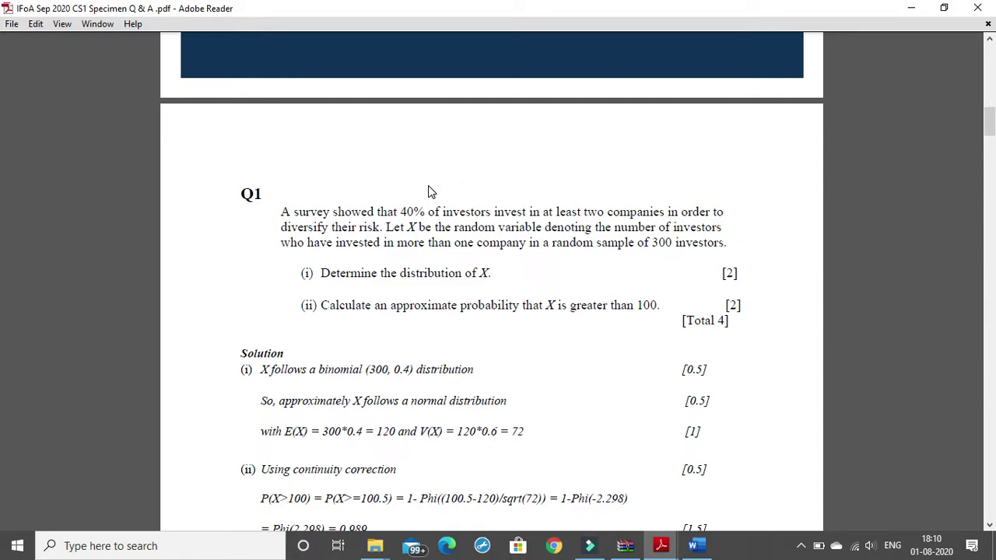
Step: Zoom in, bring the full Q1 solution into view, and snap the PDF left
key("ctrl+plus")
scroll(538, 249, "down", 2)
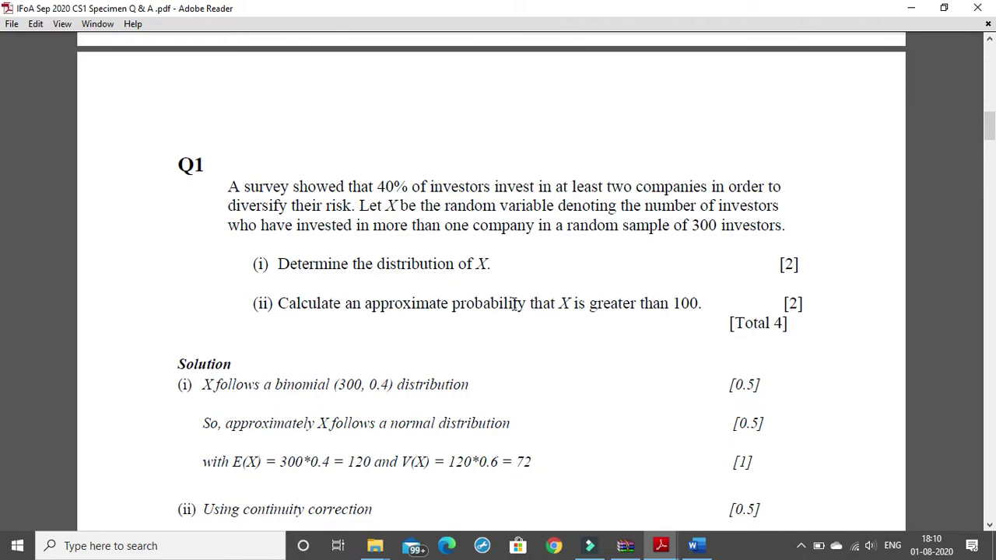
scroll(496, 312, "down", 2)
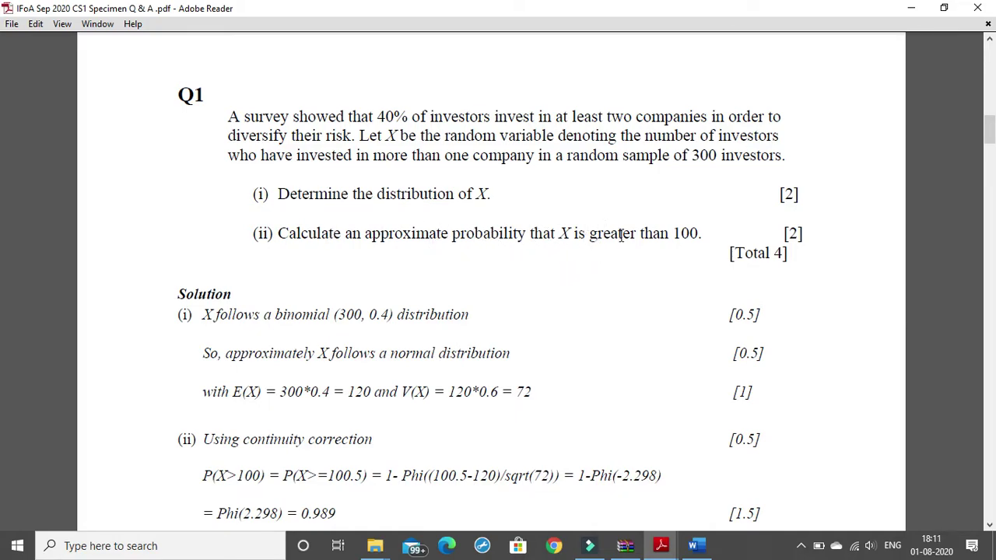
scroll(618, 241, "down", 1)
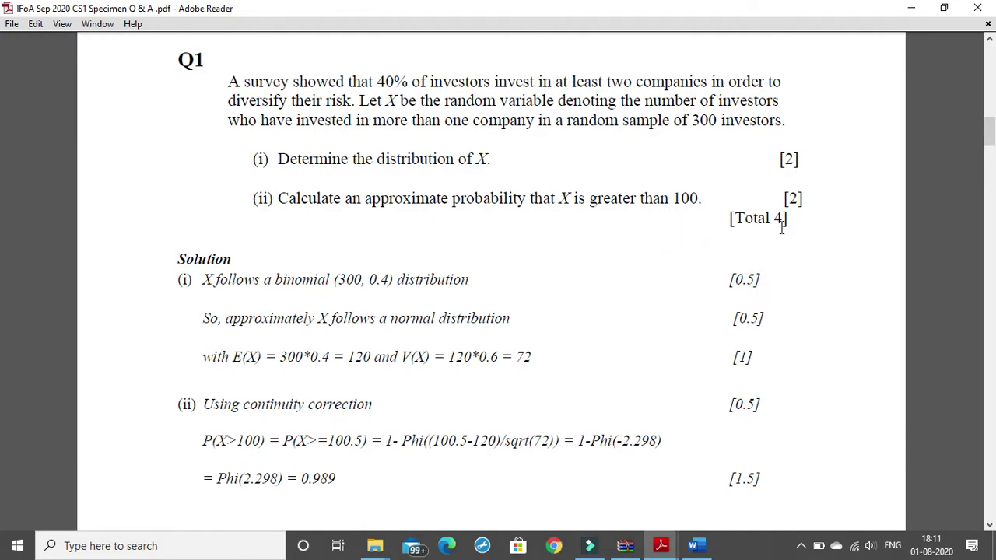
scroll(401, 285, "down", 1)
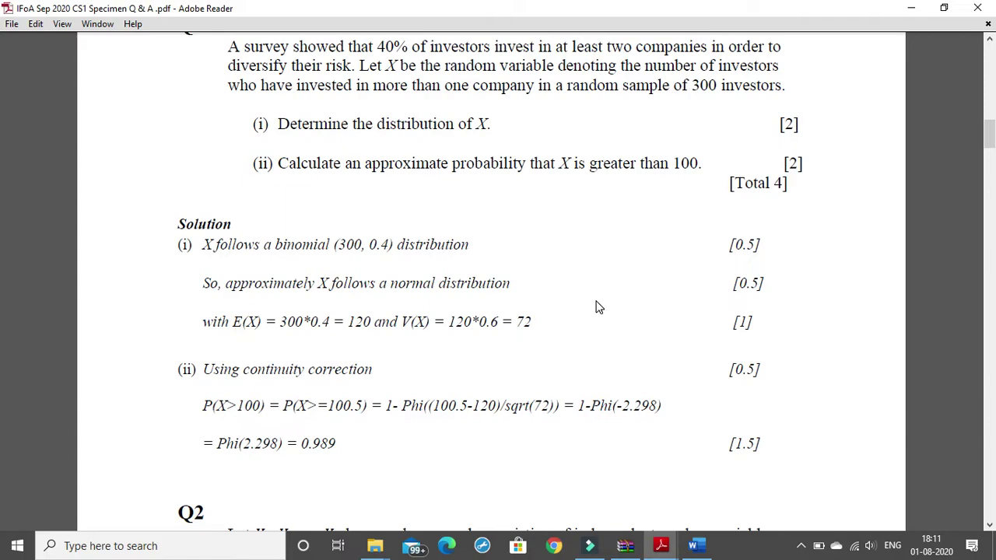
key("super+Left")
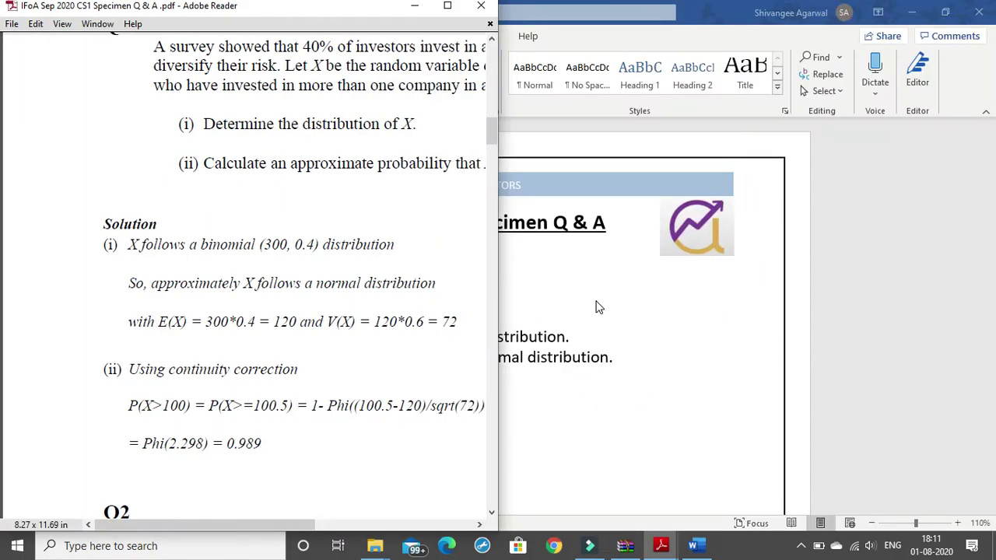
Step: Snap Word to the right half beside the specimen PDF and scroll Word to ANS1
left_click(598, 307)
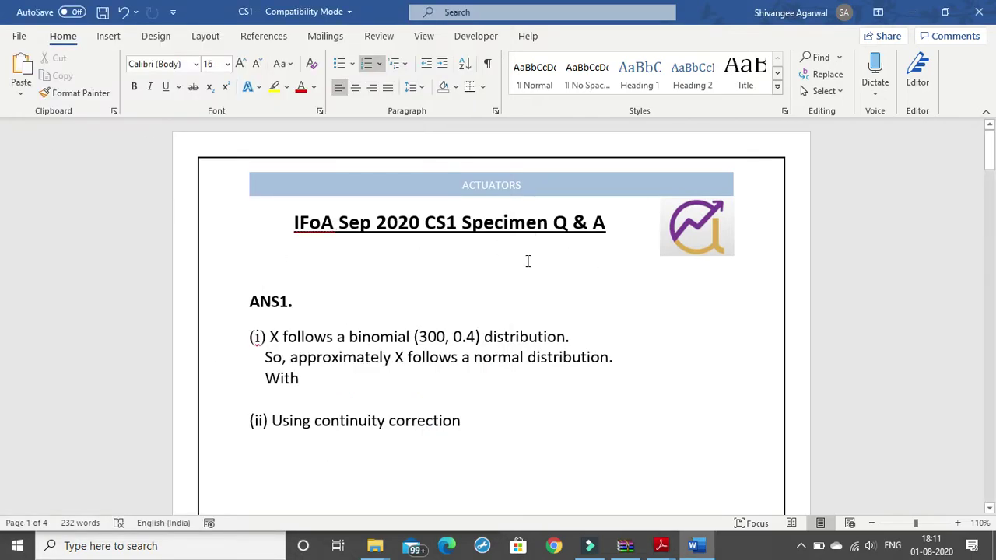
key("super+Right")
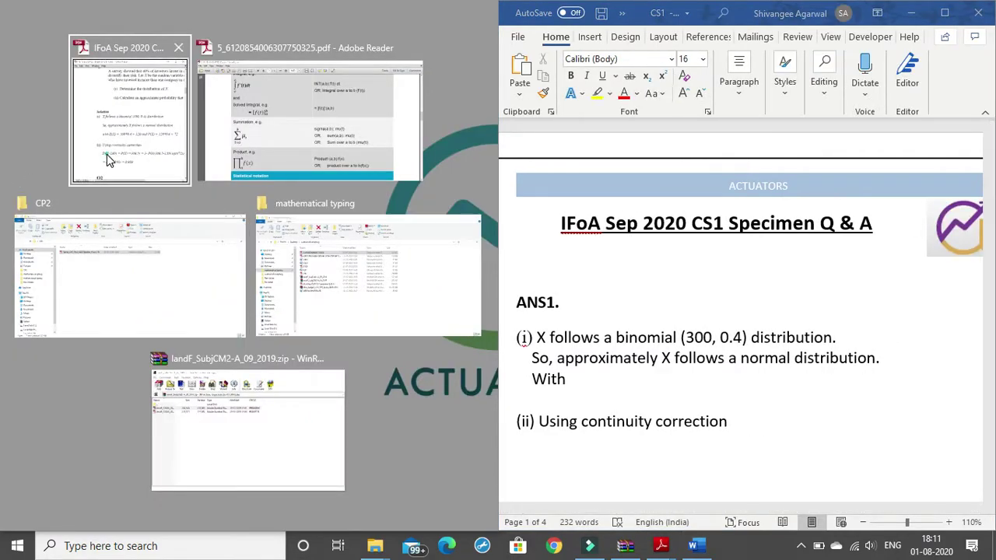
left_click(107, 153)
scroll(651, 212, "down", 1)
scroll(652, 211, "down", 2)
scroll(658, 225, "down", 1)
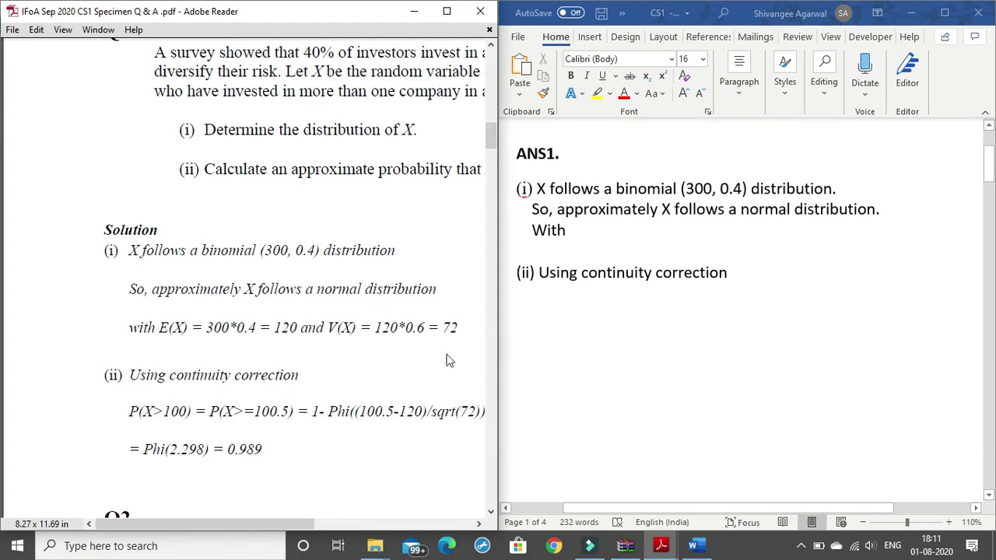
mouse_move(225, 518)
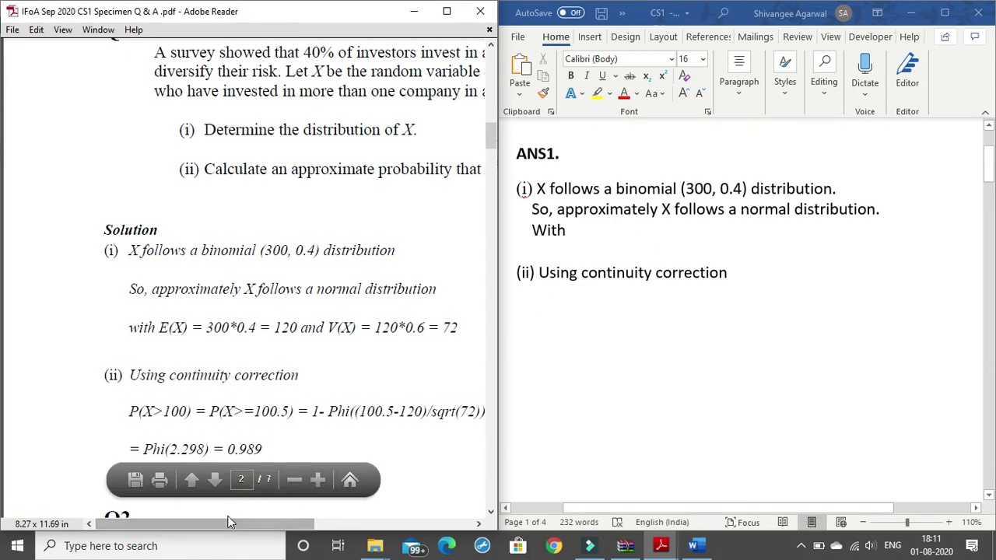
left_click_drag(229, 523, 239, 523)
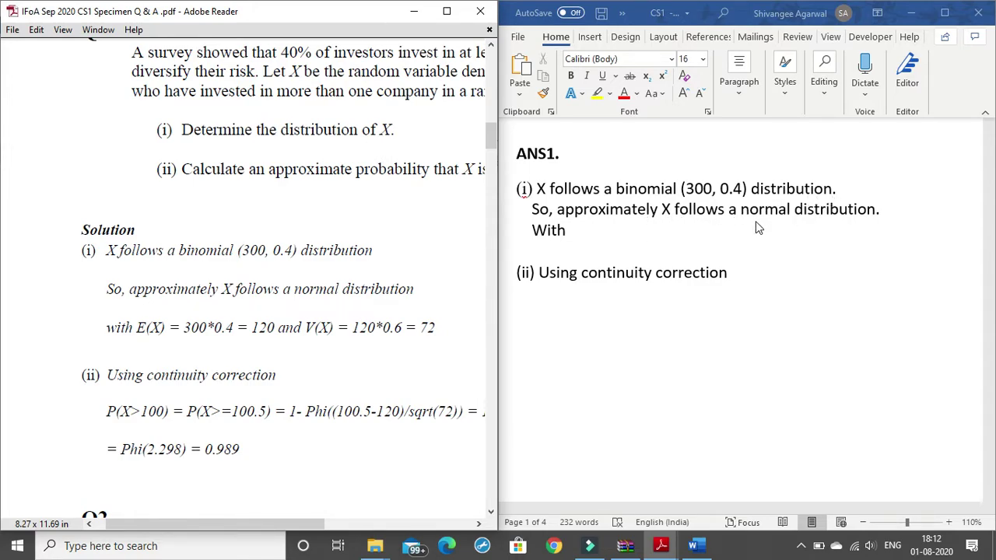
Step: Start part (i)'s With line with 'E(X) = 300'
left_click(570, 234)
left_click(572, 234)
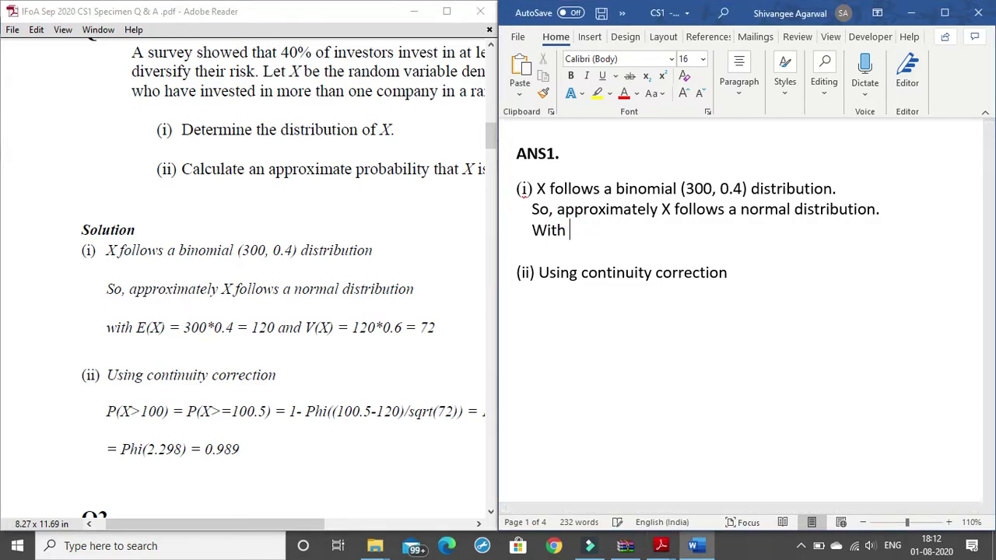
type("E(X) = 300")
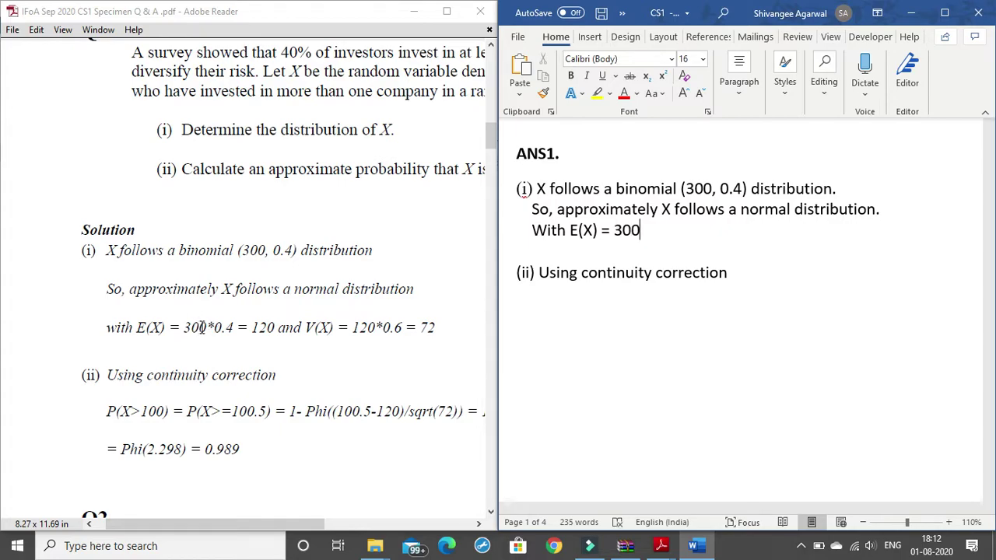
Step: Check the PDF working and finish the line as '*0.4 = 120 and V(X) = 120*0.6 = 72'
left_click(198, 328)
left_click(239, 328)
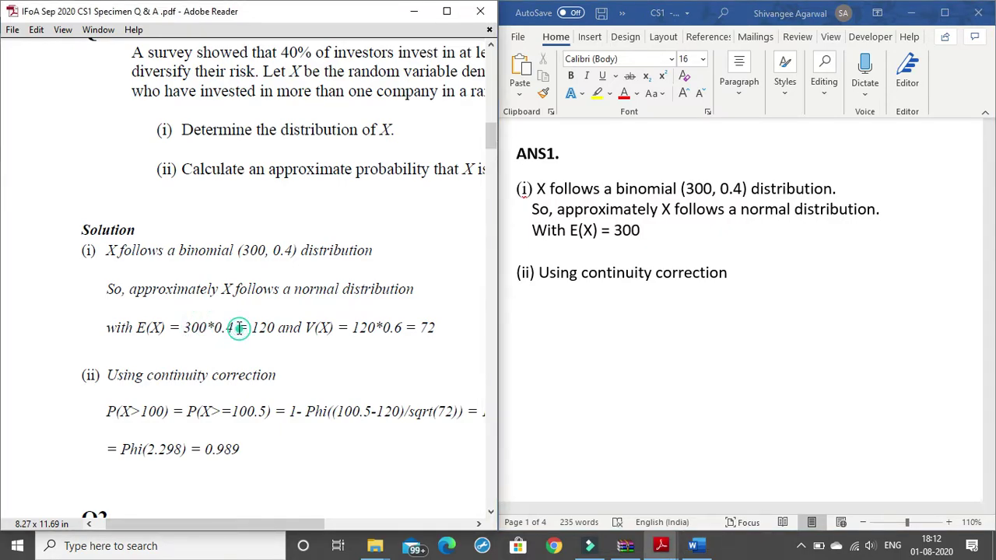
left_click(643, 227)
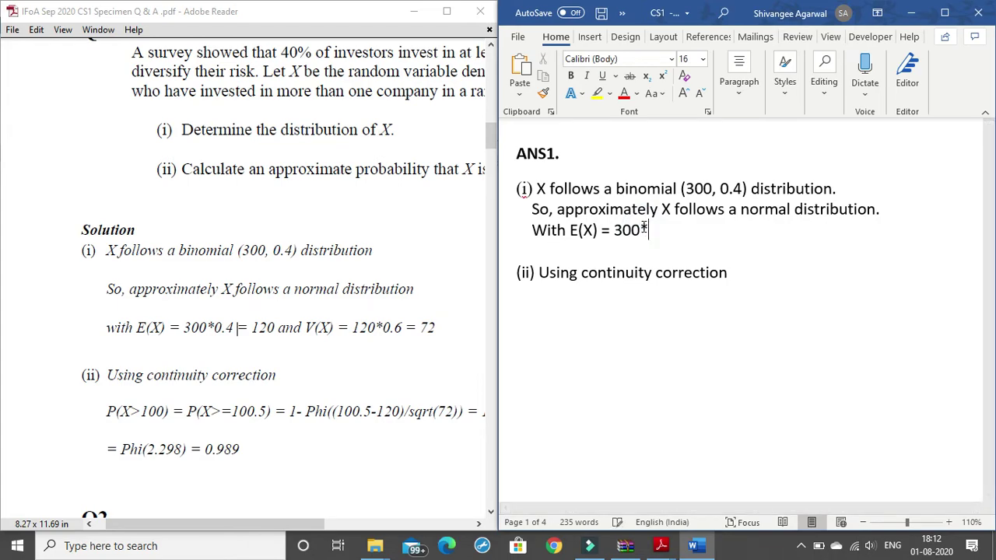
type("*")
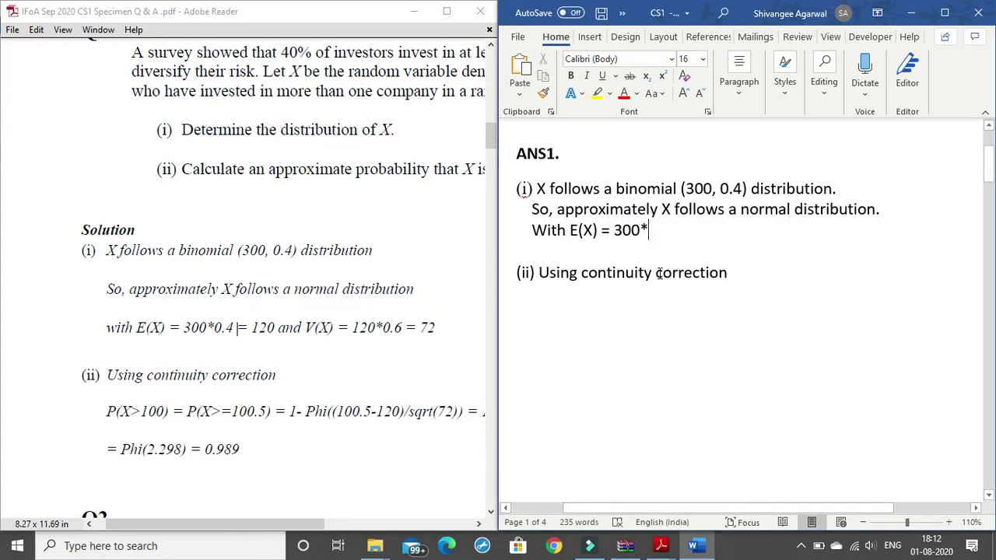
key("BackSpace")
type("x")
key("BackSpace")
key("BackSpace")
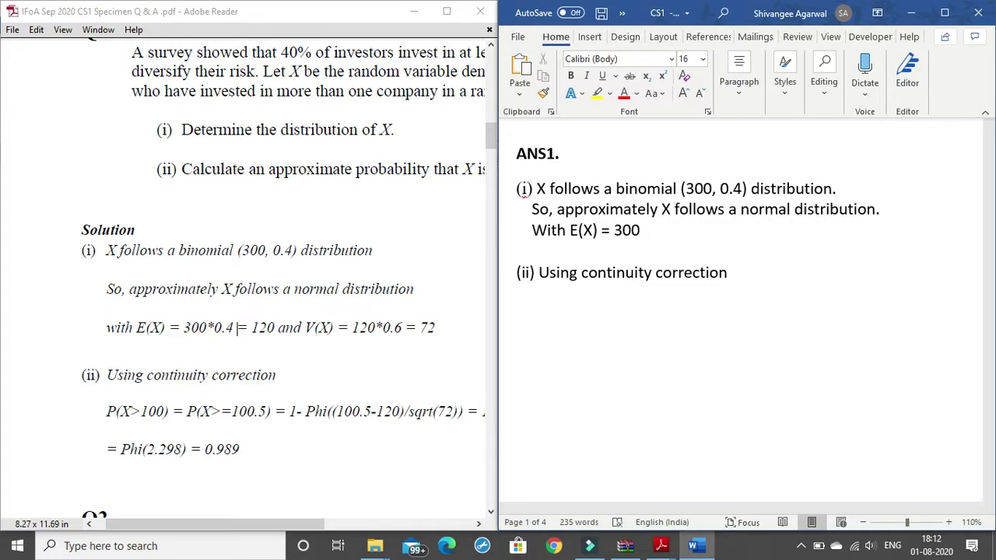
type("*")
type("0.4")
type(" = 120 and V(")
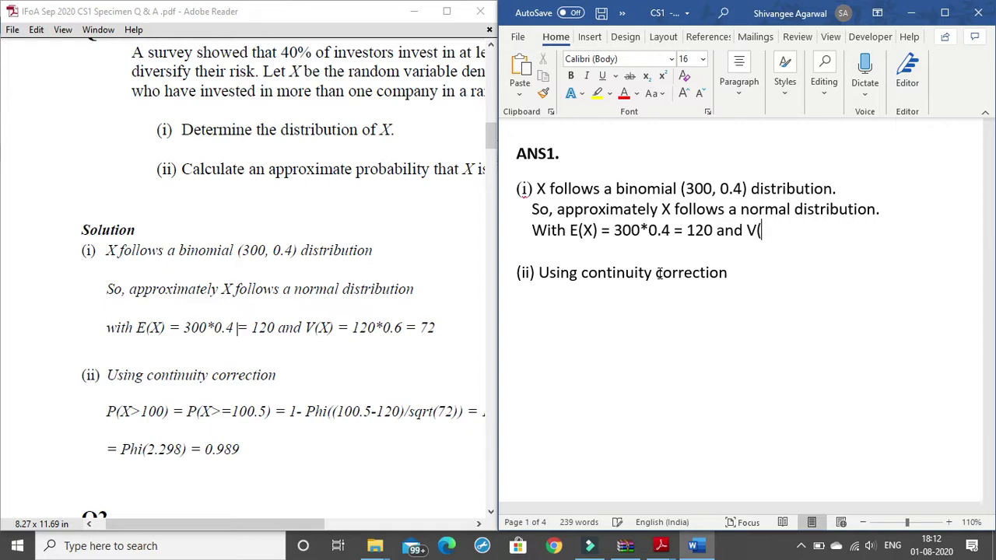
type("X")
type(") = 120*")
type("0.6 = ")
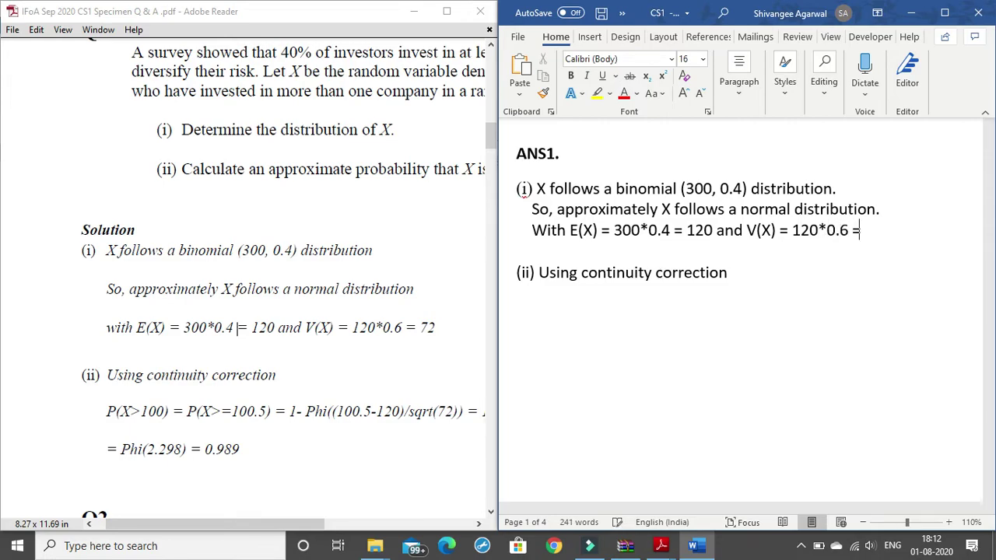
type("72")
double_click(822, 231)
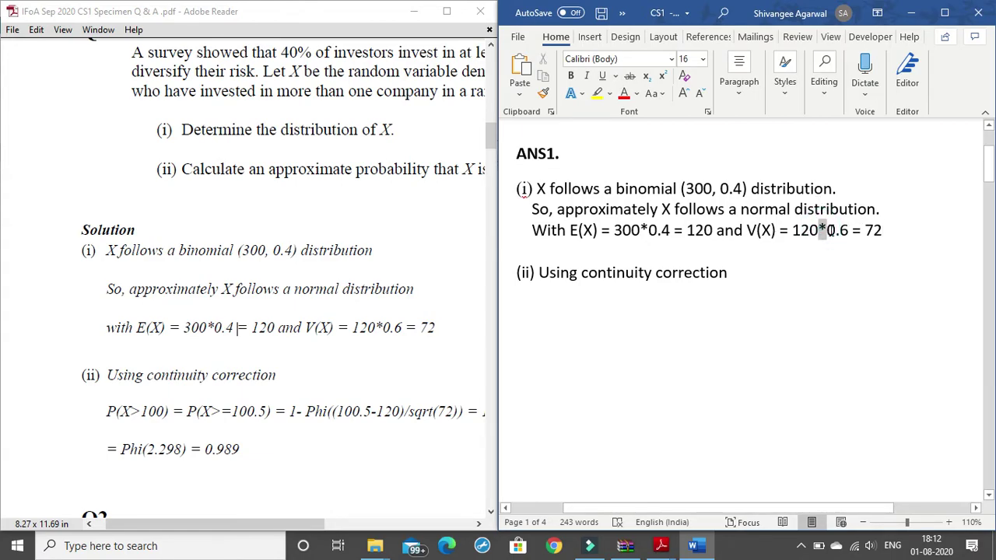
left_click(835, 265)
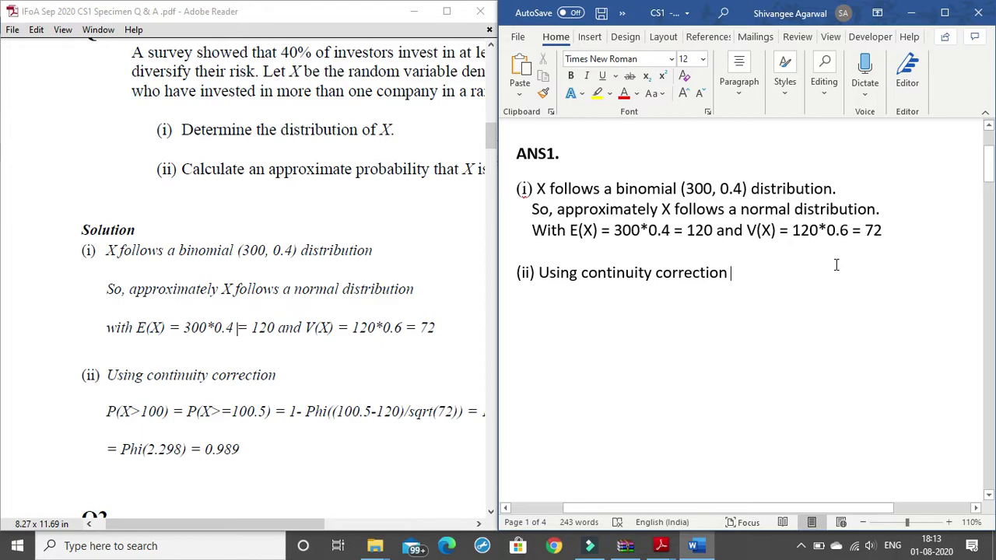
Step: Review the Q1 answer and place the cursor at the end of the continuity correction line
left_click_drag(557, 208, 675, 210)
left_click(682, 208)
left_click(850, 191)
scroll(628, 214, "up", 3)
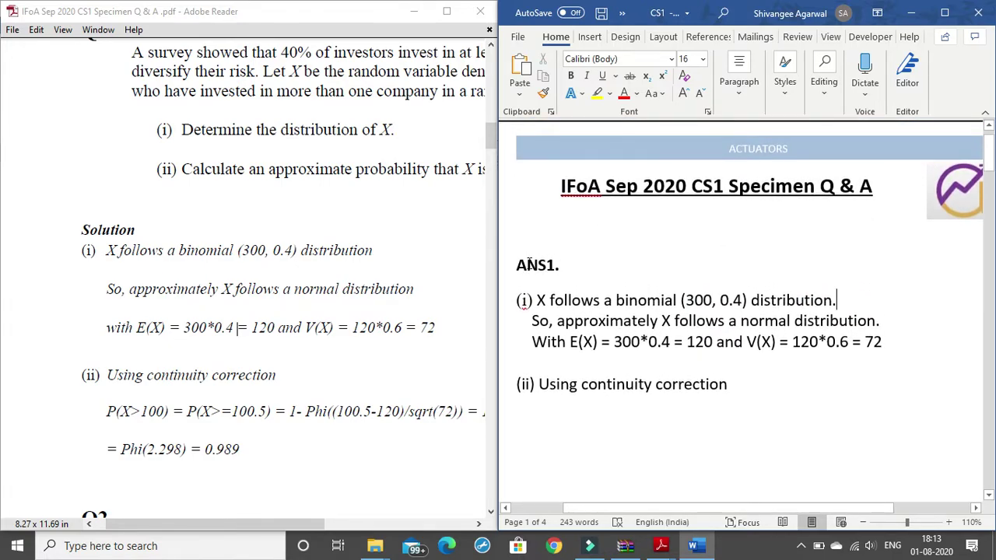
left_click_drag(510, 265, 567, 266)
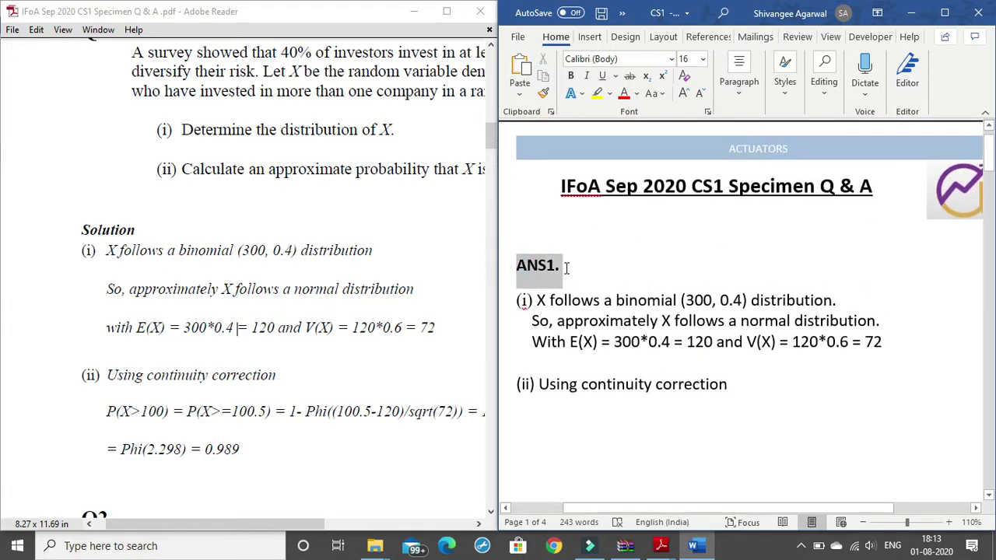
left_click(619, 278)
scroll(615, 272, "down", 2)
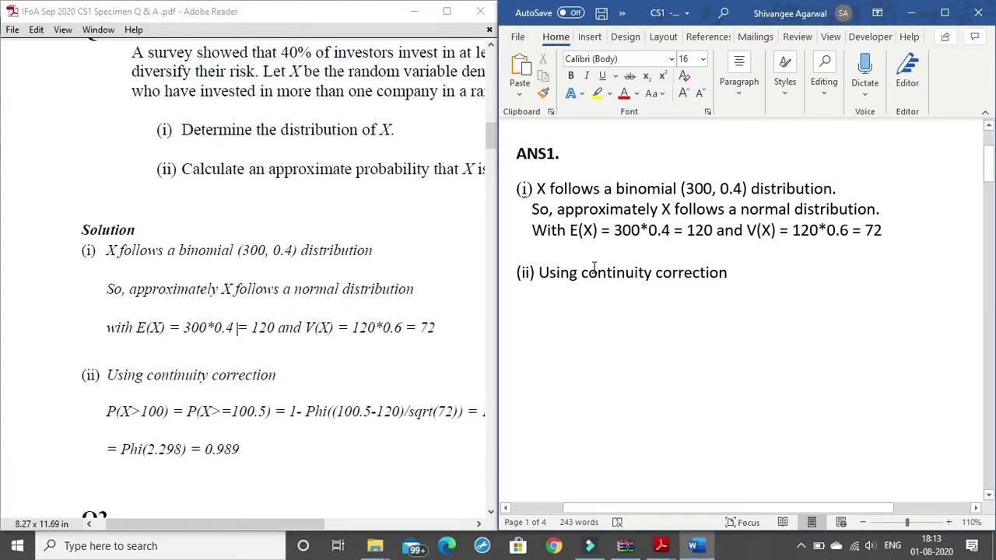
scroll(674, 298, "down", 2)
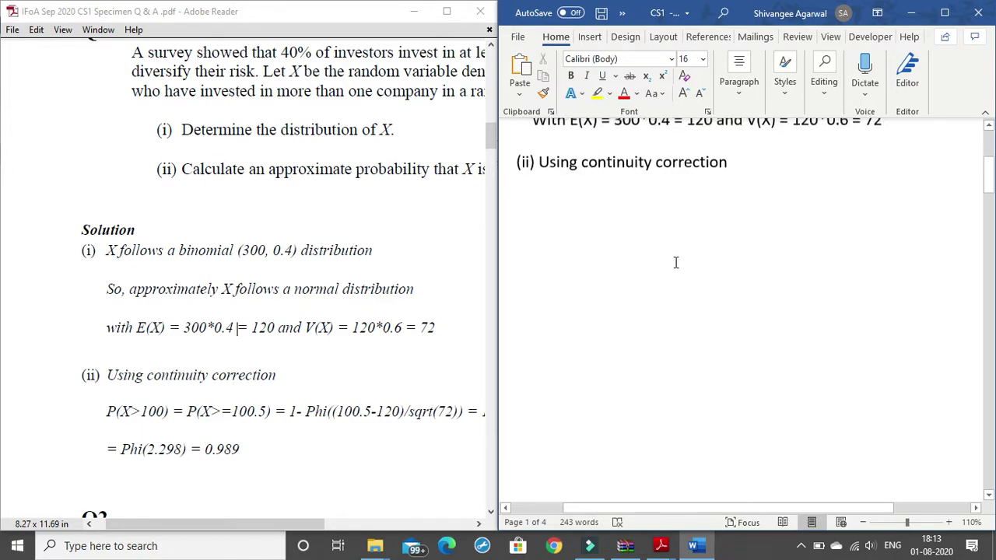
scroll(676, 262, "up", 3)
left_click(738, 309)
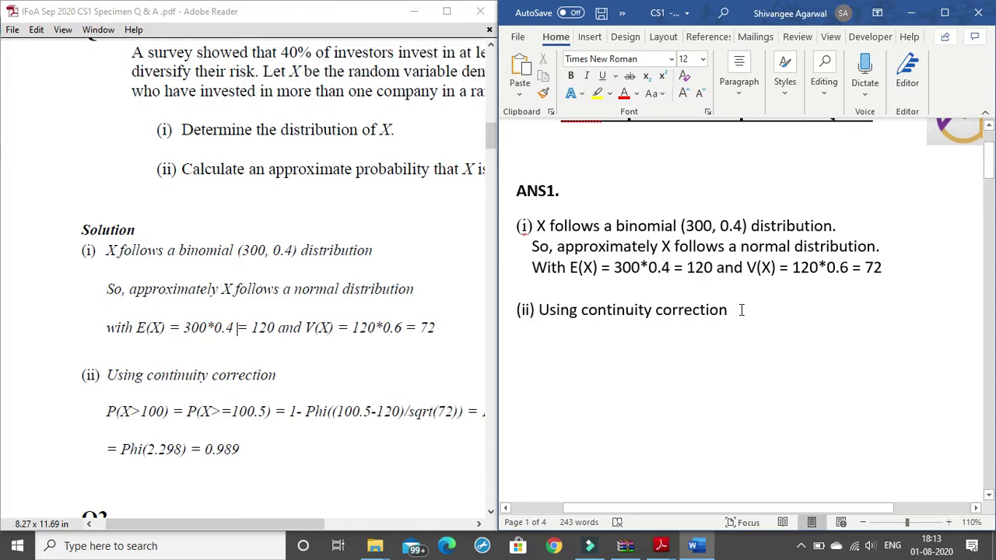
Step: Set the font there to Calibri (Body), size 16
left_click(671, 59)
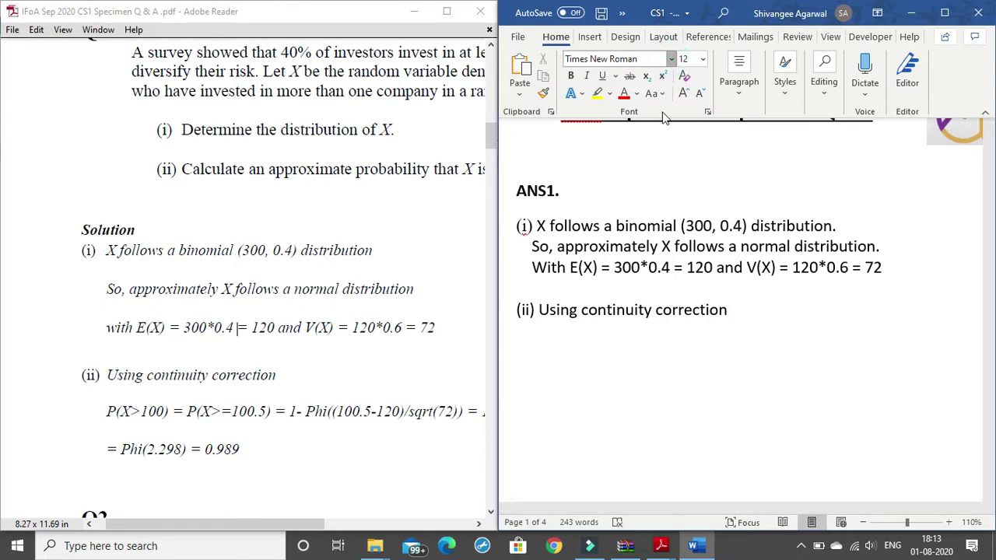
left_click(629, 120)
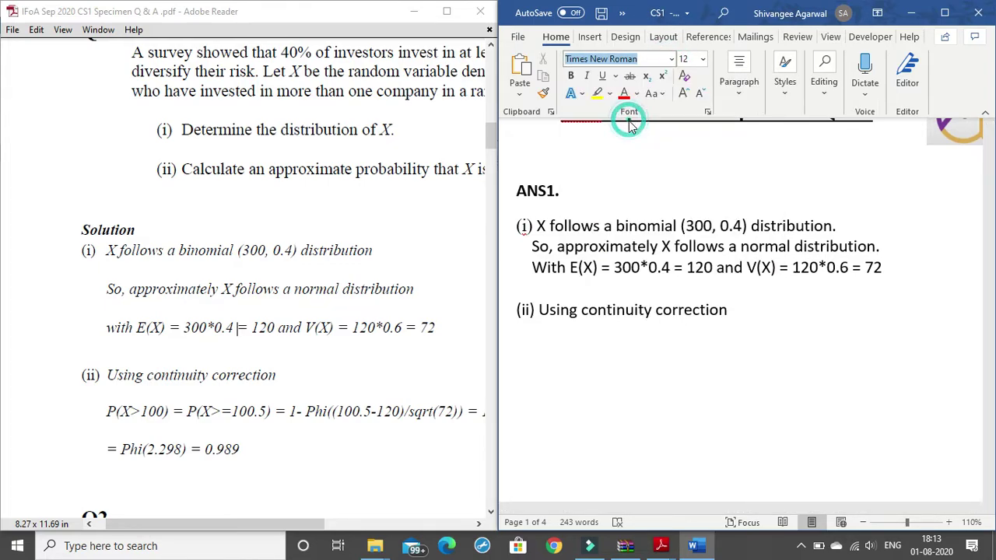
left_click(701, 59)
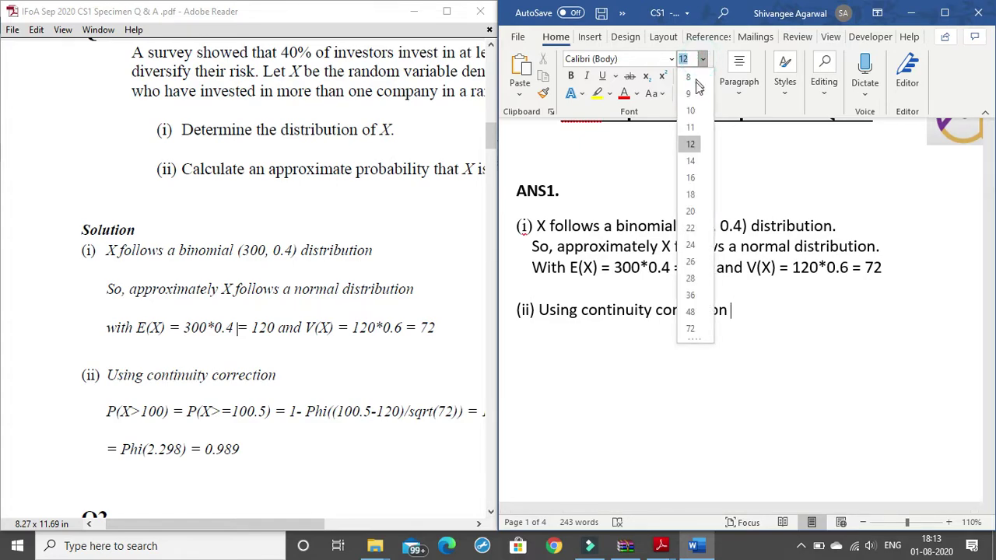
left_click(694, 176)
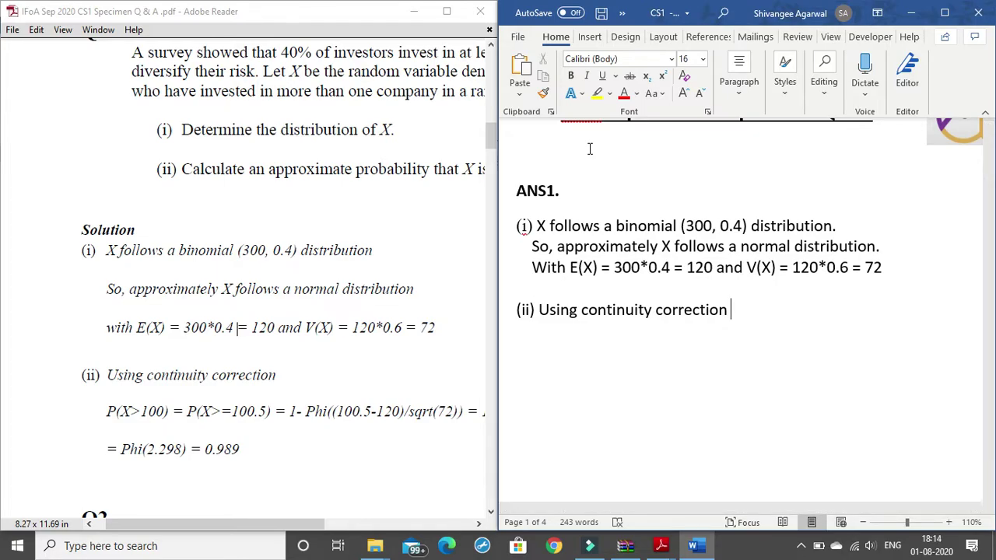
Step: Scroll the PDF to the part (ii) solution and highlight its working
scroll(296, 319, "down", 3)
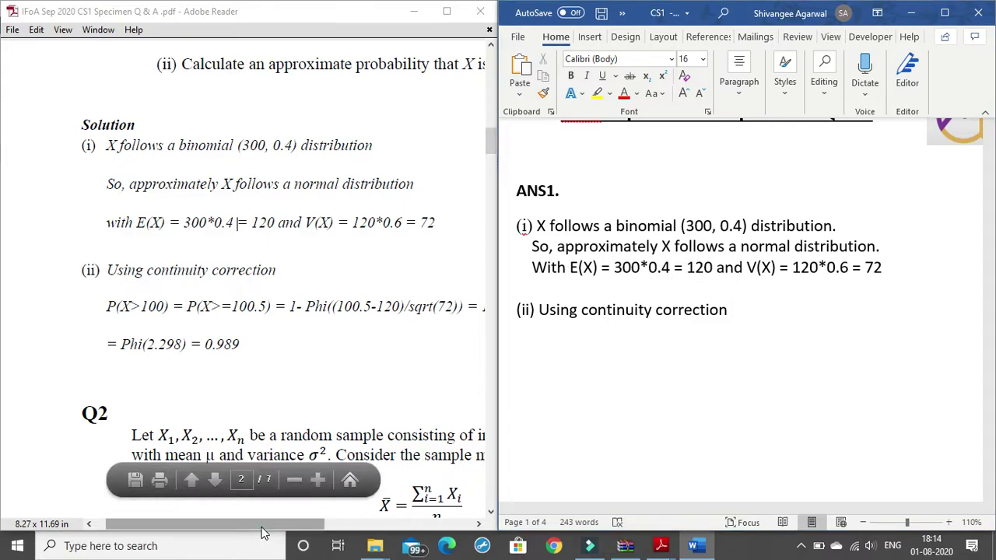
left_click_drag(262, 524, 280, 523)
scroll(325, 303, "up", 1)
scroll(327, 300, "up", 2)
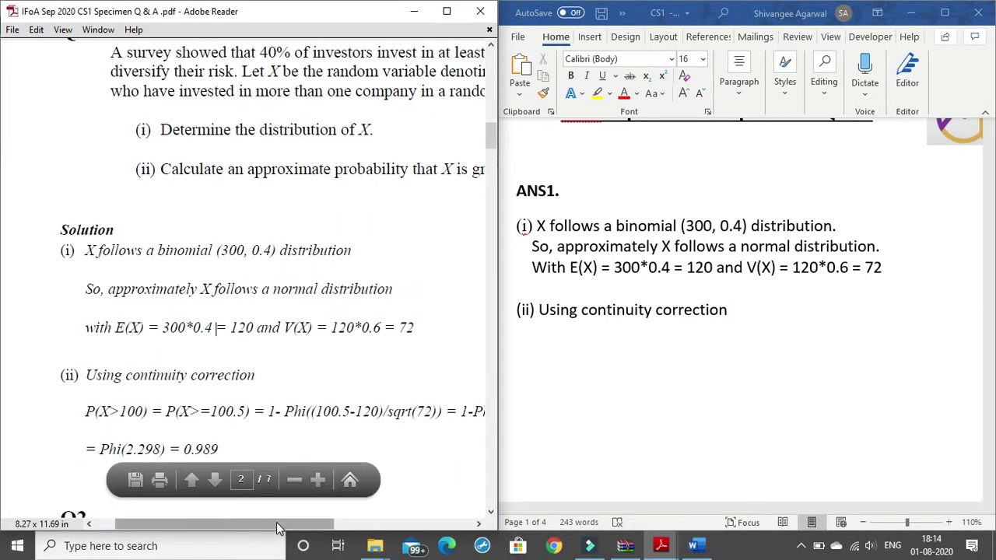
left_click_drag(278, 523, 329, 530)
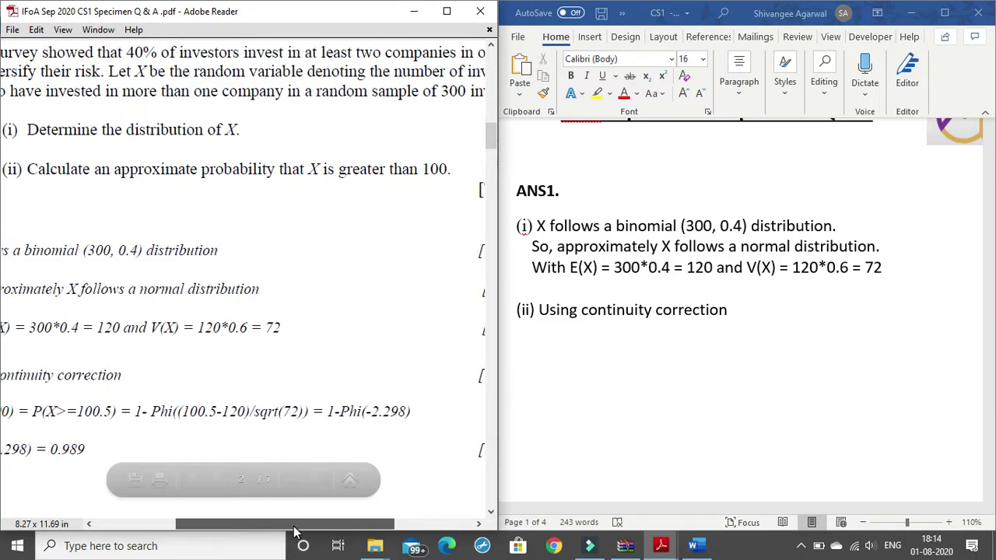
left_click_drag(328, 530, 271, 531)
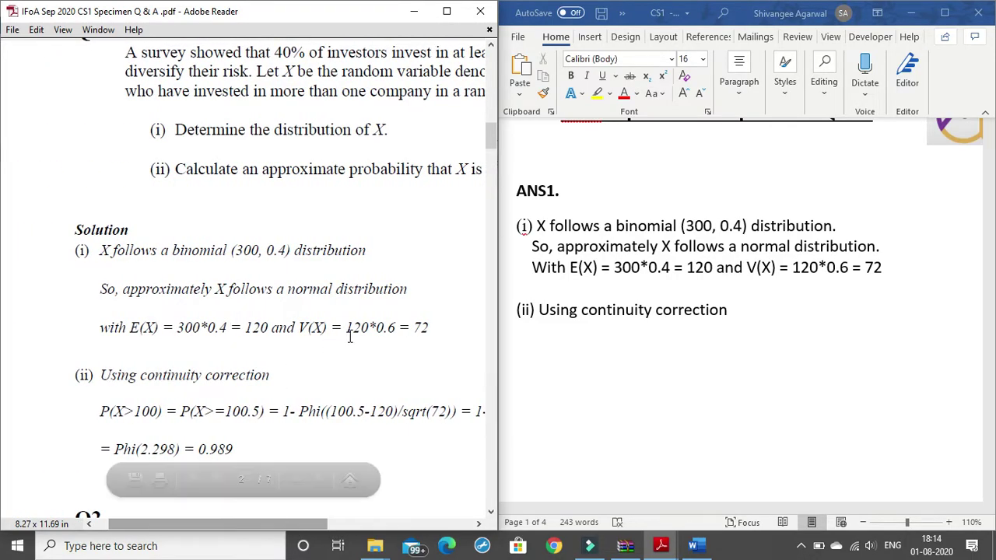
scroll(314, 326, "down", 4)
scroll(313, 320, "down", 2)
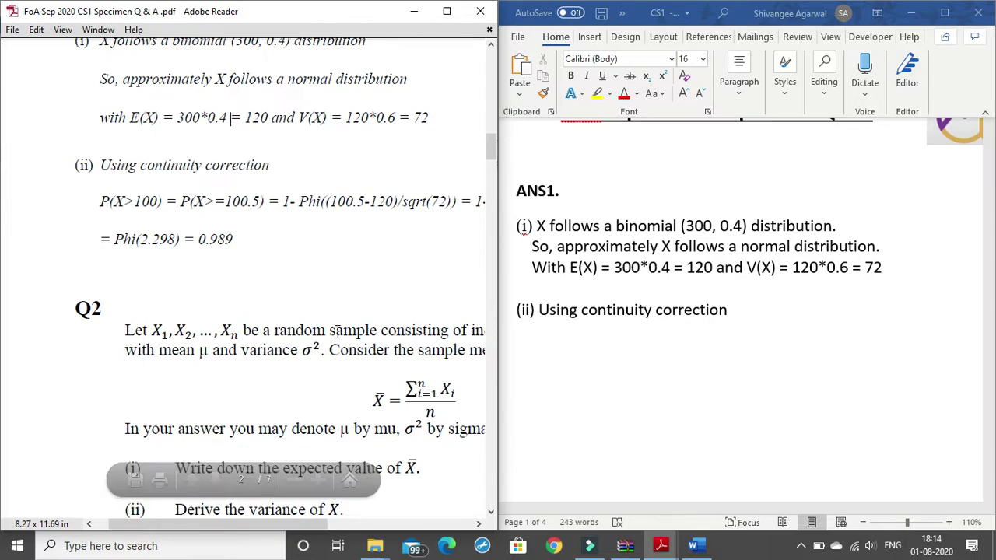
left_click_drag(284, 530, 313, 537)
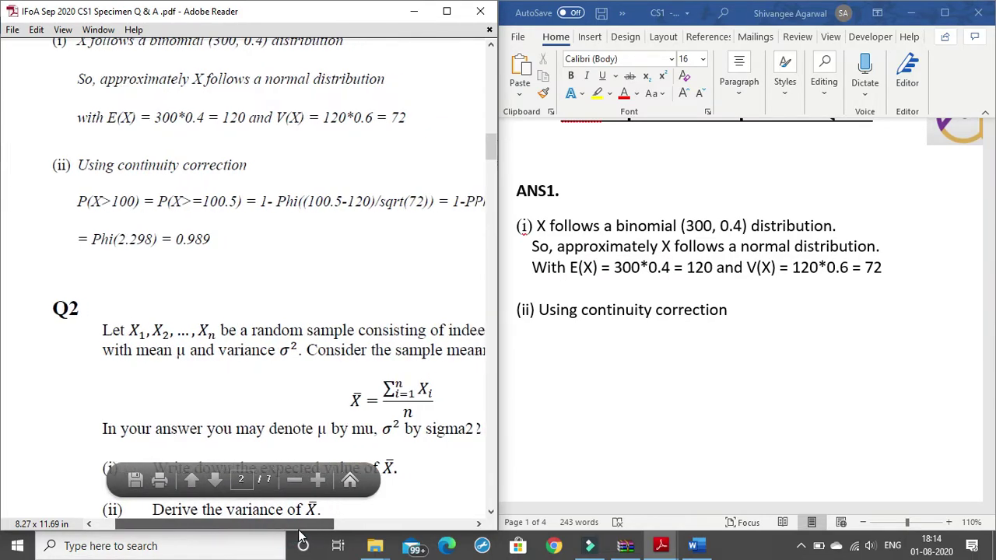
Step: End the 'Using continuity correction' heading with a comma and type 'P(X>100) =' below
left_click(732, 310)
key("BackSpace")
type(",")
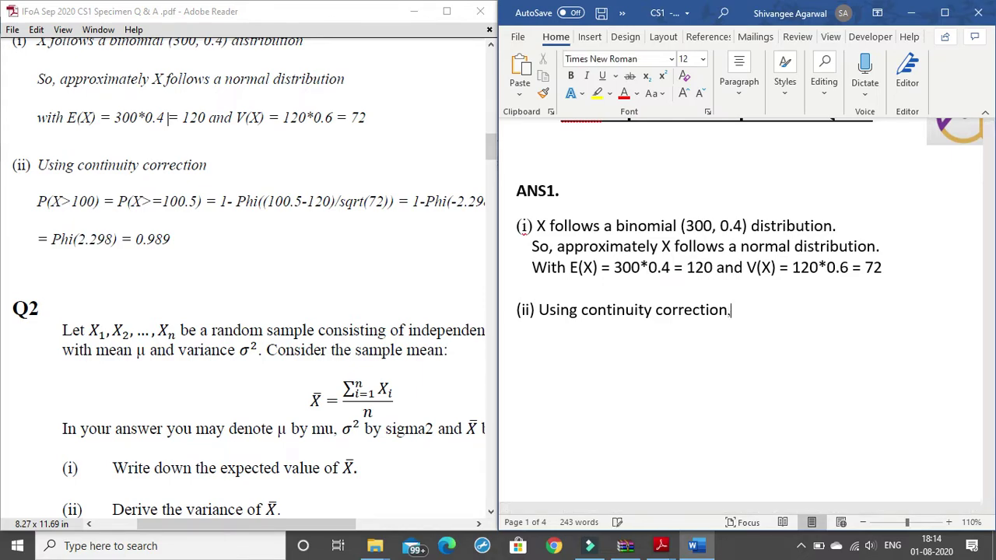
key("Return")
left_click(729, 309)
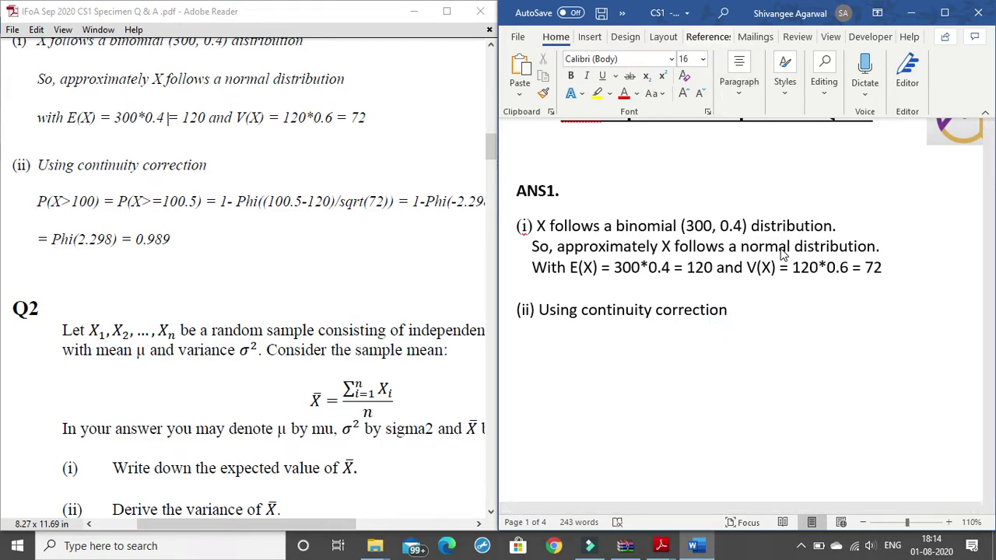
key("Return")
key("Return")
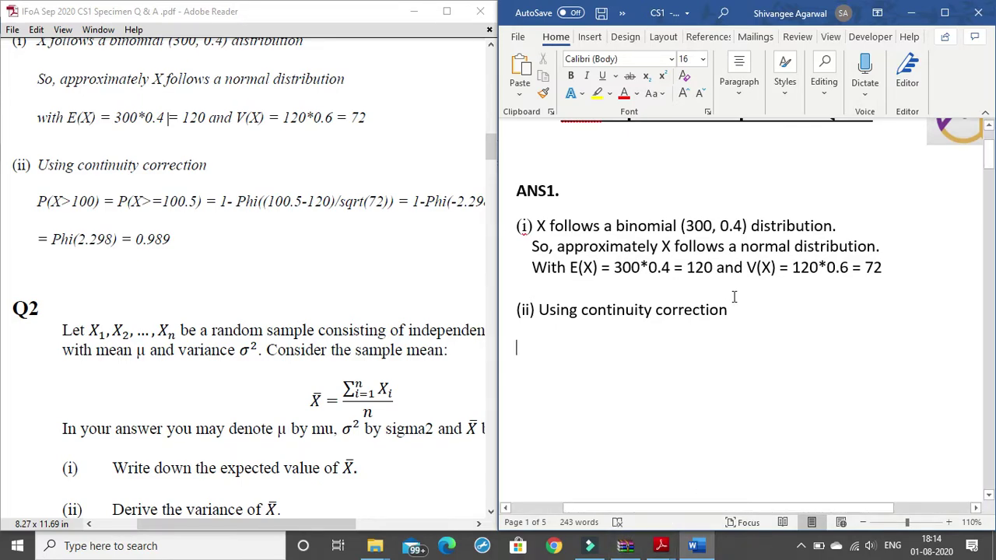
scroll(726, 293, "down", 1)
scroll(726, 293, "down", 2)
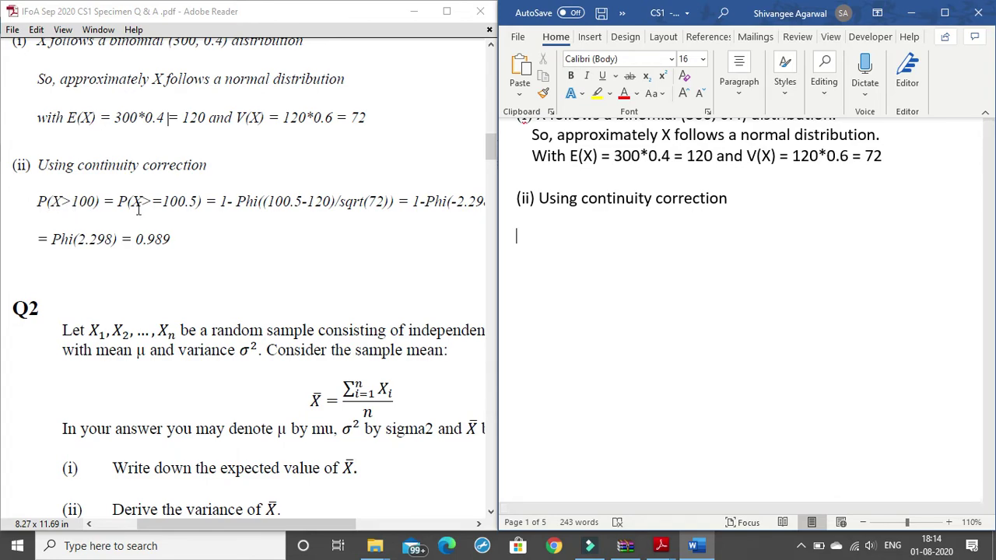
type("P(X>100) =")
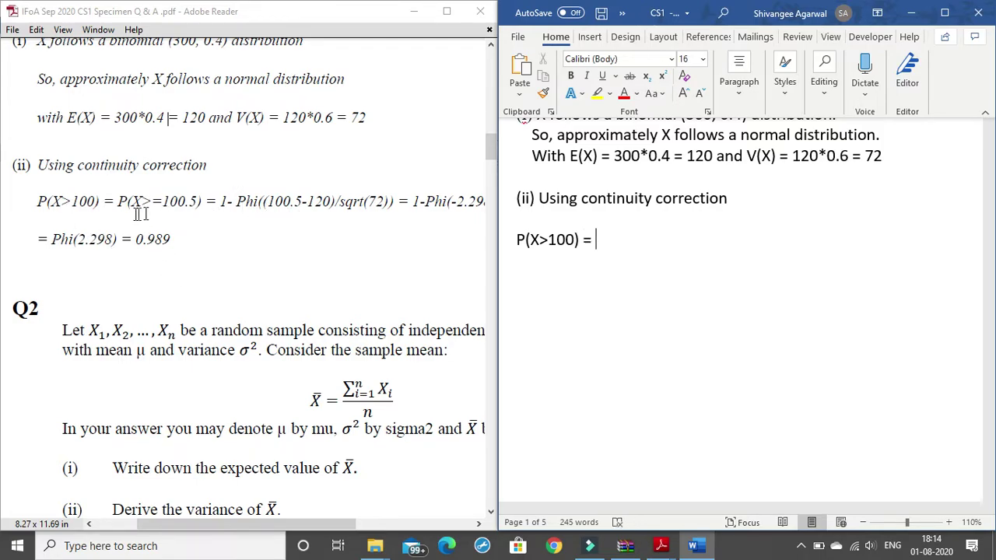
Step: Copy and edit P(X>100) so the line reads 'P(X>100) = P(X>=100.5) ='
left_click_drag(583, 240, 518, 241)
key("ctrl+c")
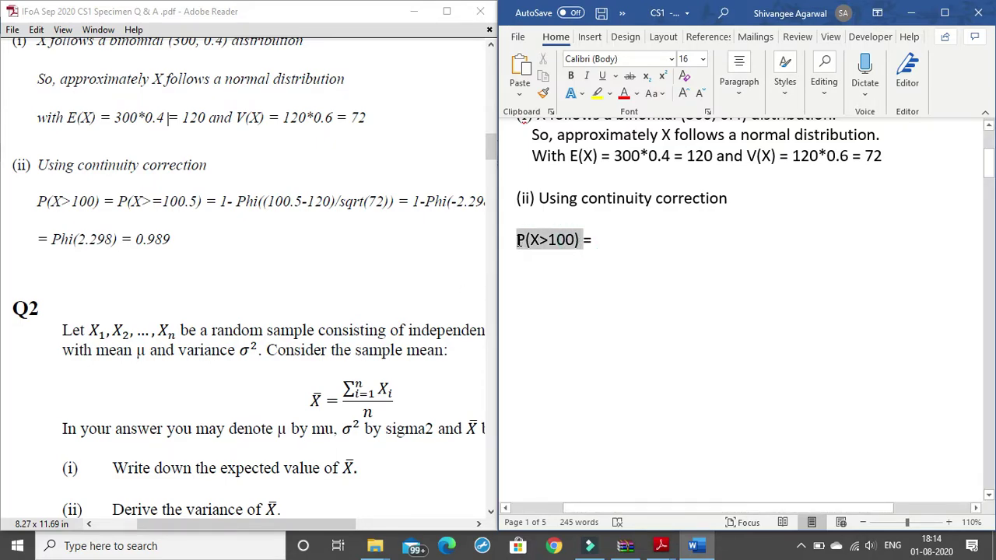
key("End")
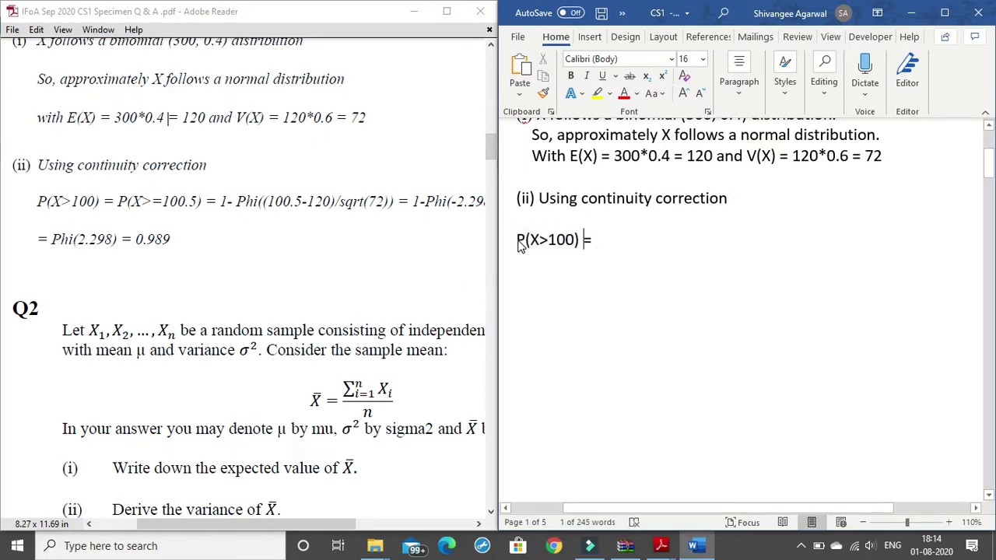
key("ctrl+v")
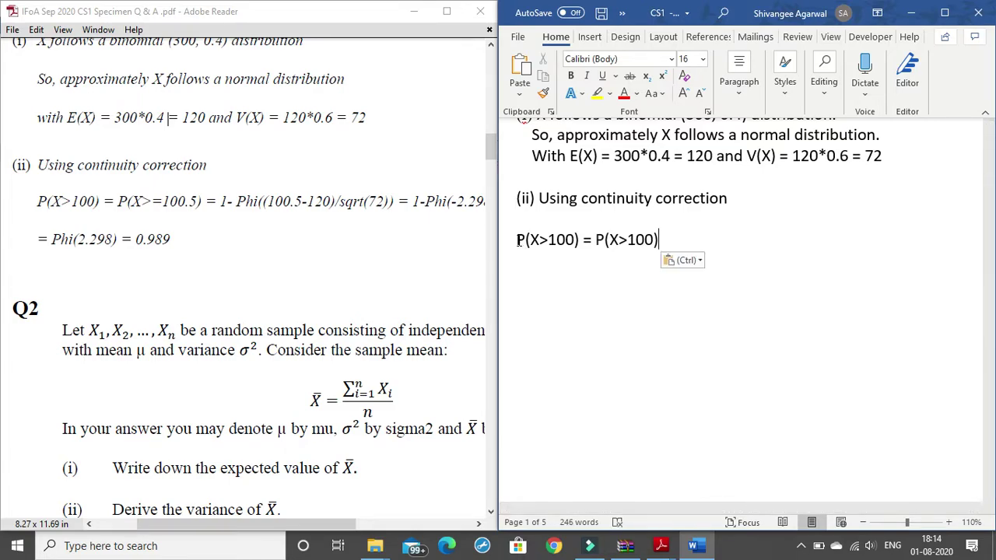
left_click_drag(583, 240, 515, 242)
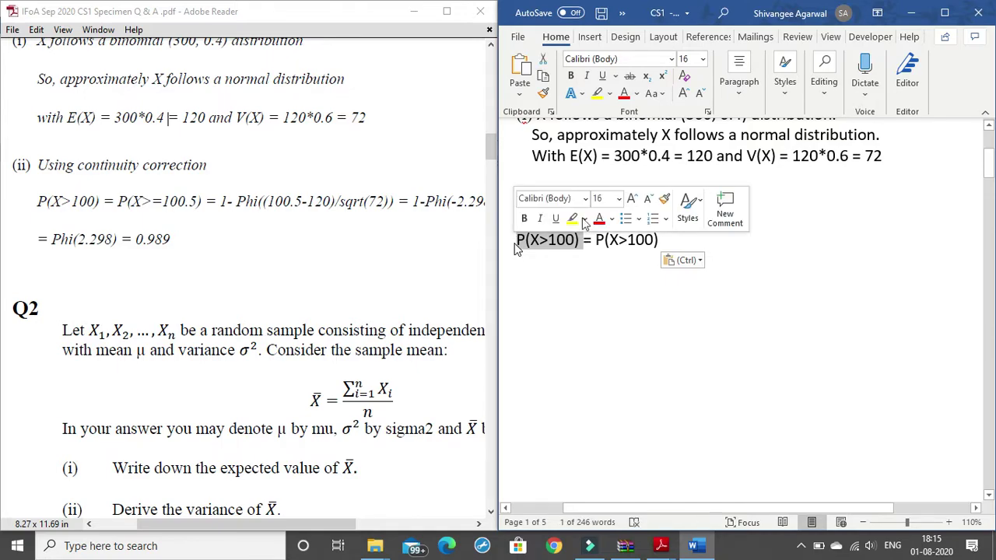
left_click(630, 240)
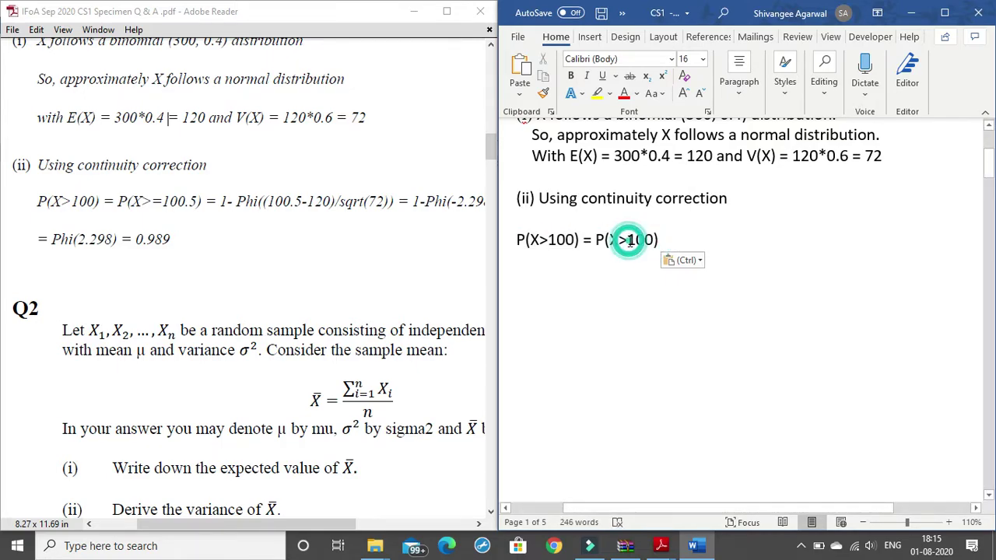
type("=100")
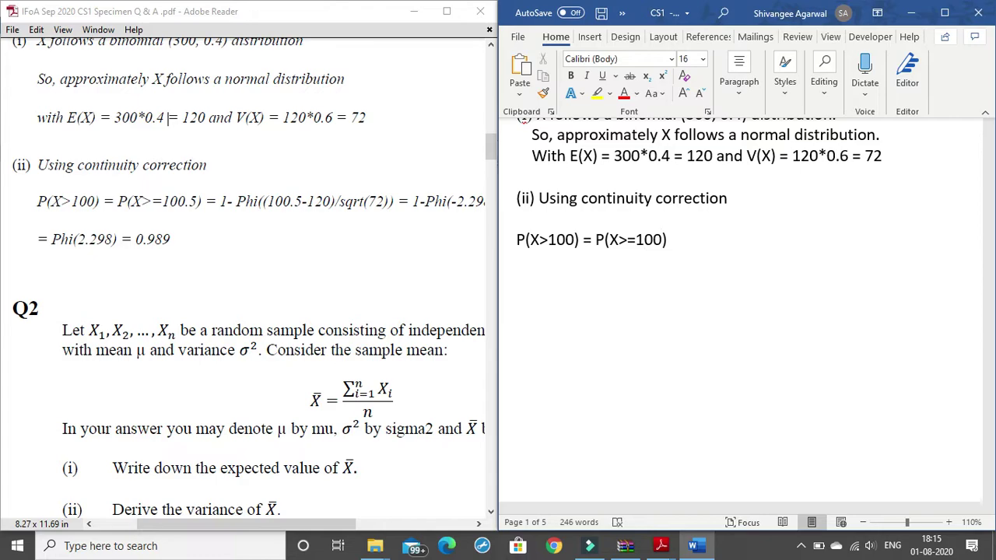
type(".5")
key("BackSpace")
key("Return")
key("BackSpace")
type("=")
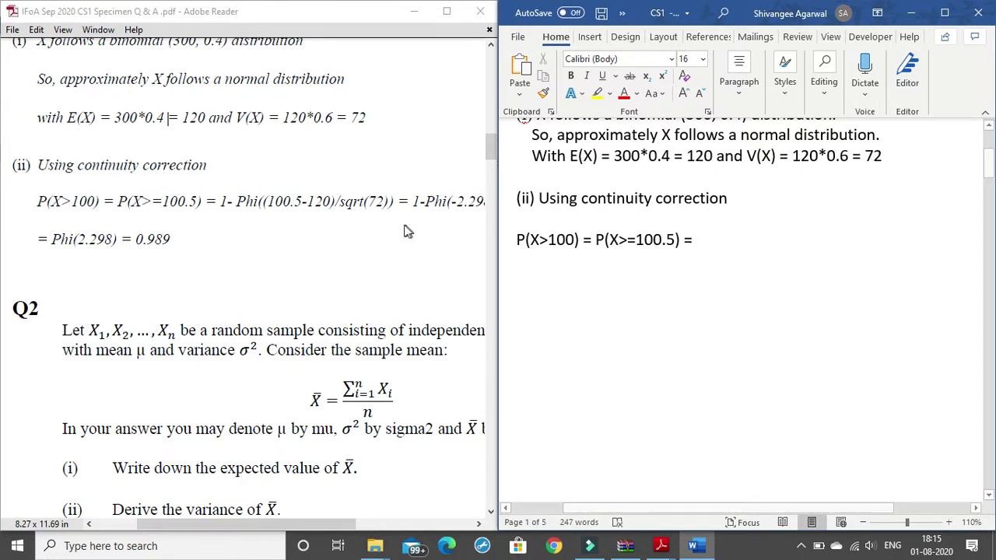
Step: Highlight the Phi((100.5-120)/sqrt(72)) term in the PDF solution
left_click_drag(236, 201, 393, 204)
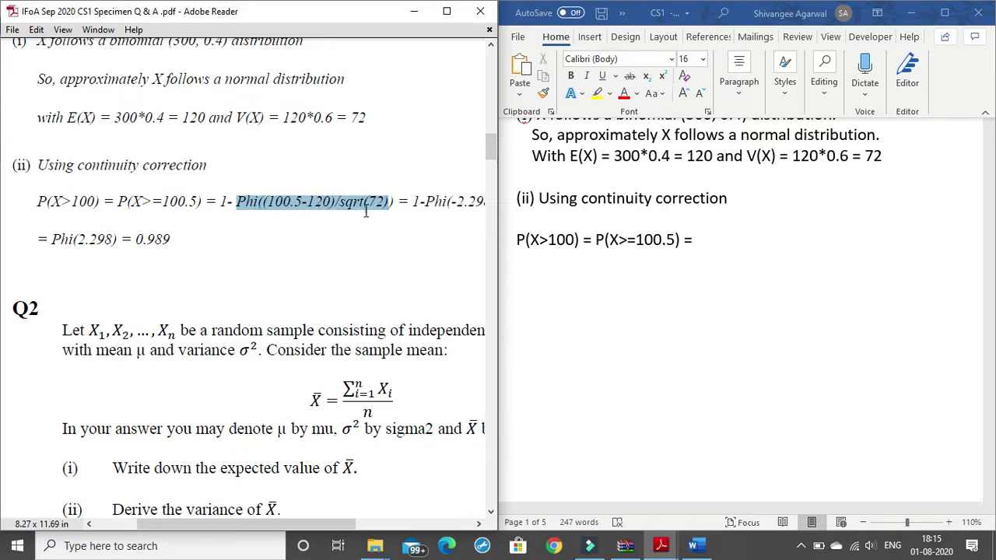
left_click(334, 207)
left_click(268, 202)
left_click_drag(308, 199, 395, 204)
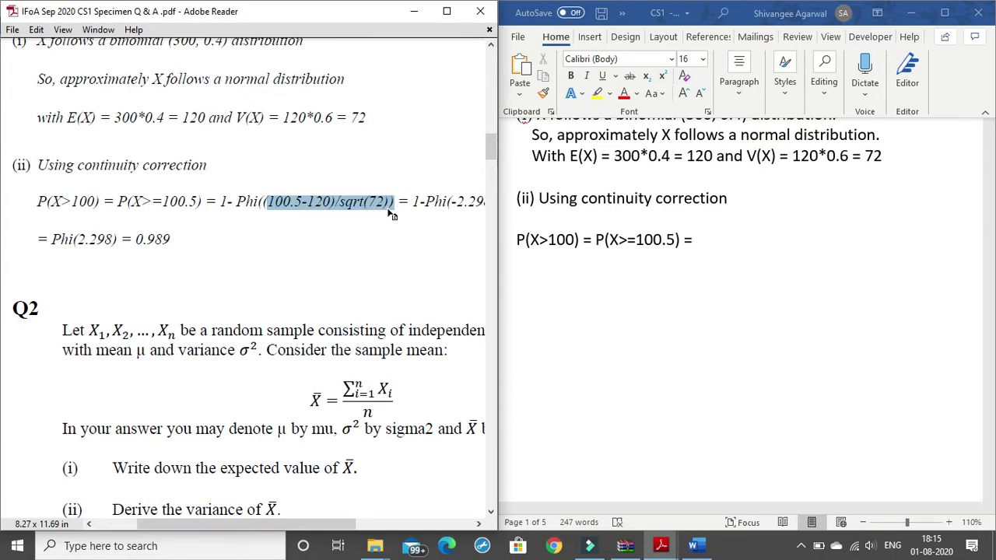
left_click_drag(238, 204, 265, 204)
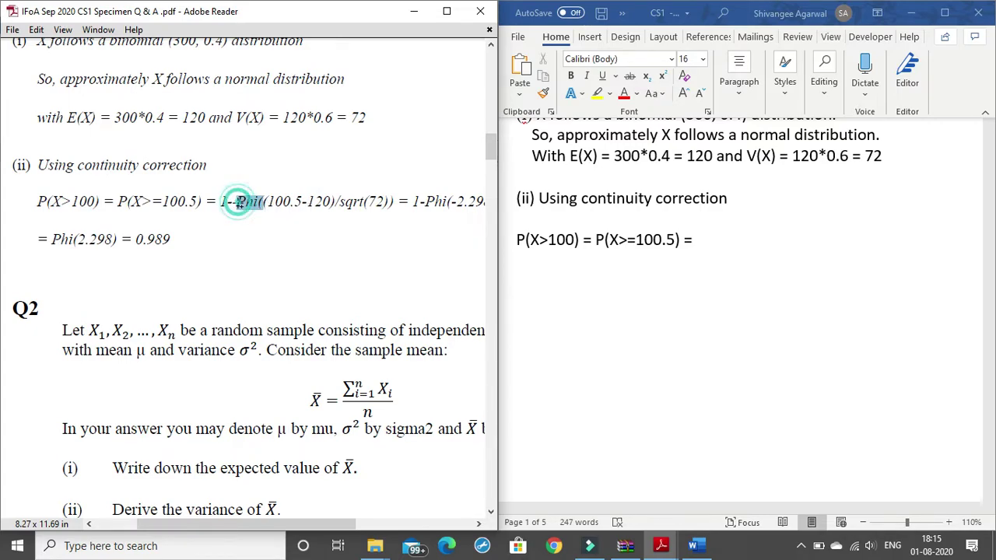
left_click_drag(395, 202, 241, 207)
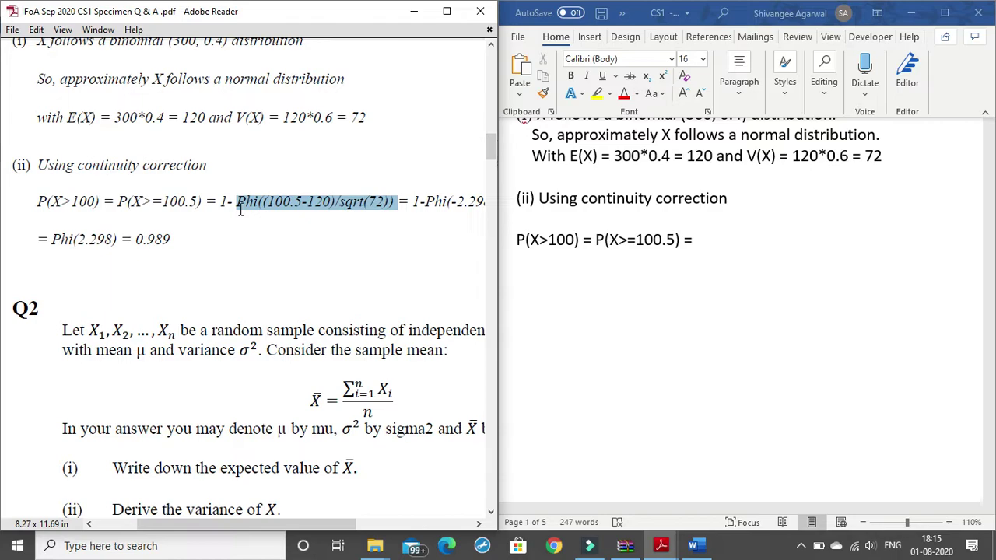
Step: Append '1 - Phi' to the P(X>=100.5) = line in Word
left_click(697, 239)
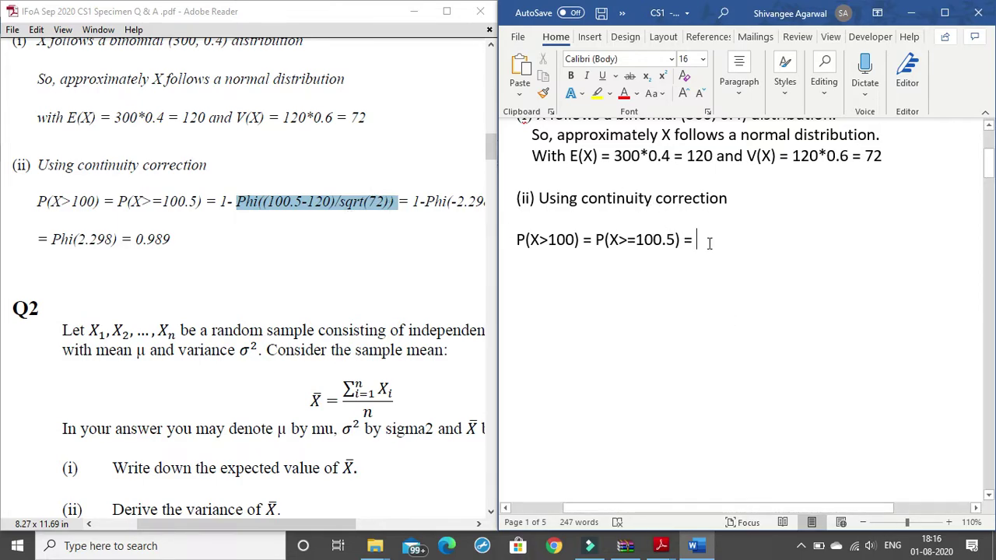
left_click(410, 230)
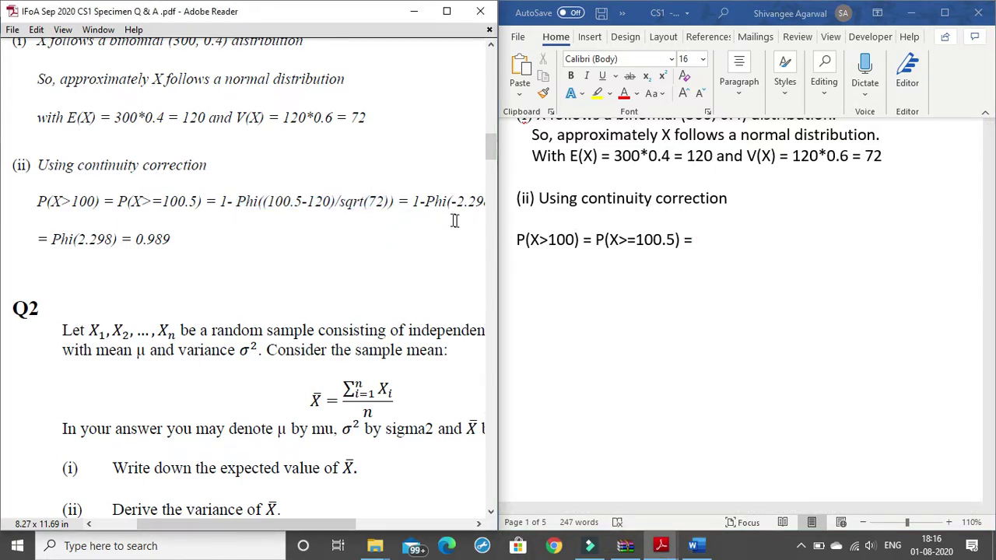
left_click(699, 241)
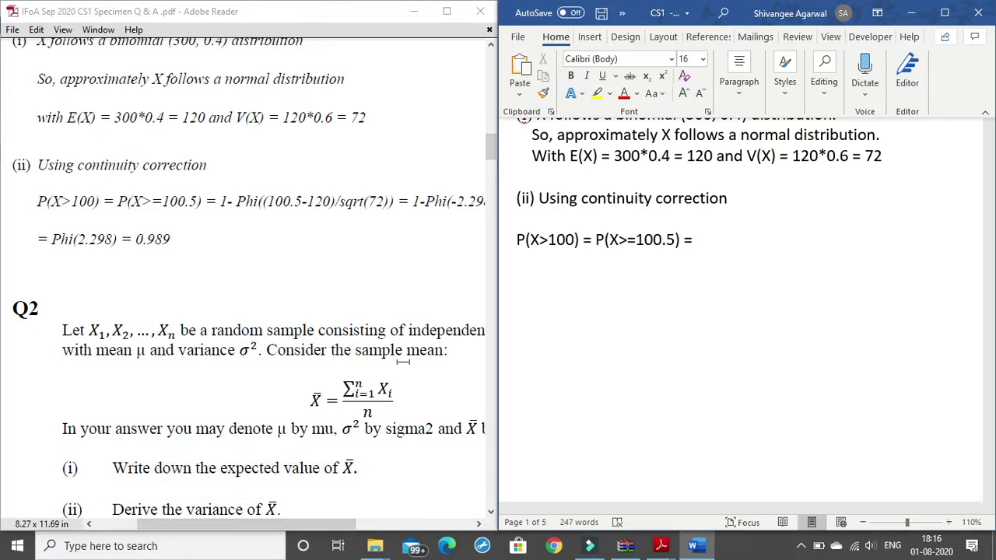
type("1 ")
type("- Phi")
left_click_drag(235, 201, 248, 202)
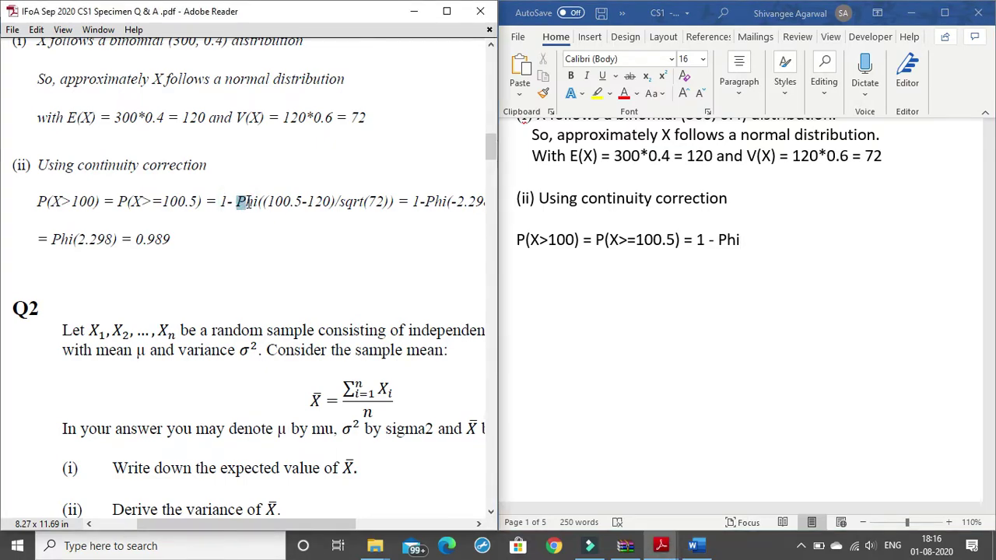
Step: Correct the capitalisation of 'Phi' at the end of the Word line
left_click(355, 243)
left_click(749, 246)
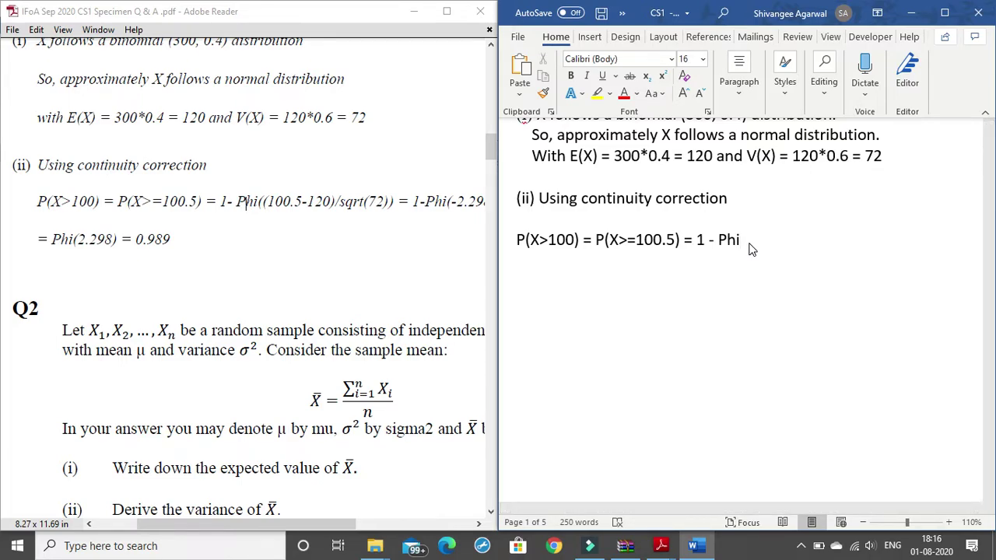
key("BackSpace")
key("BackSpace")
type("HI")
key("BackSpace")
key("BackSpace")
type("hi")
Step: Continue the line with '((100.5-120)/sqrt(72)) = 1- Phi(-'
type("(")
type("(100.5-1")
type("20)/sqrt(")
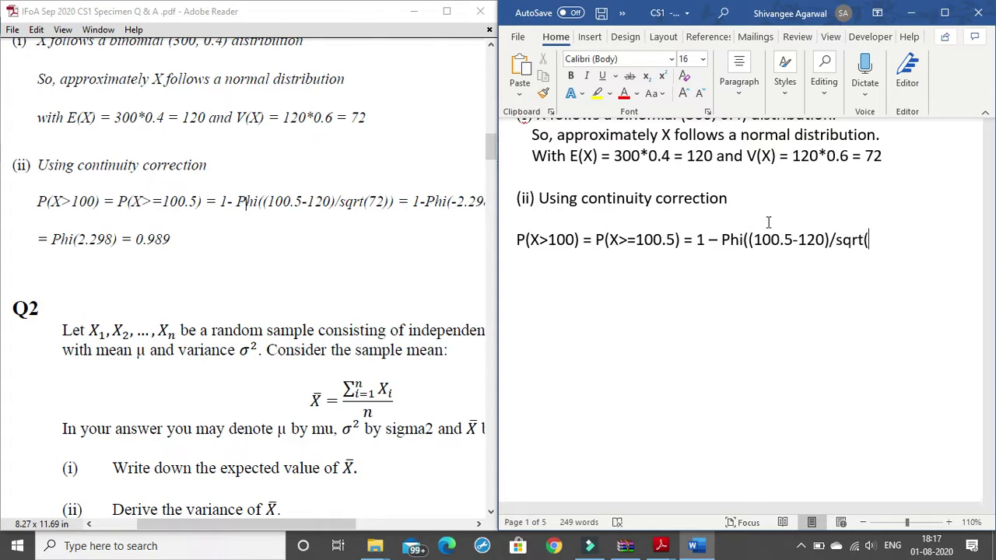
type("72))")
type(" = ")
type("1")
type("p")
key("BackSpace")
type("Phi(-")
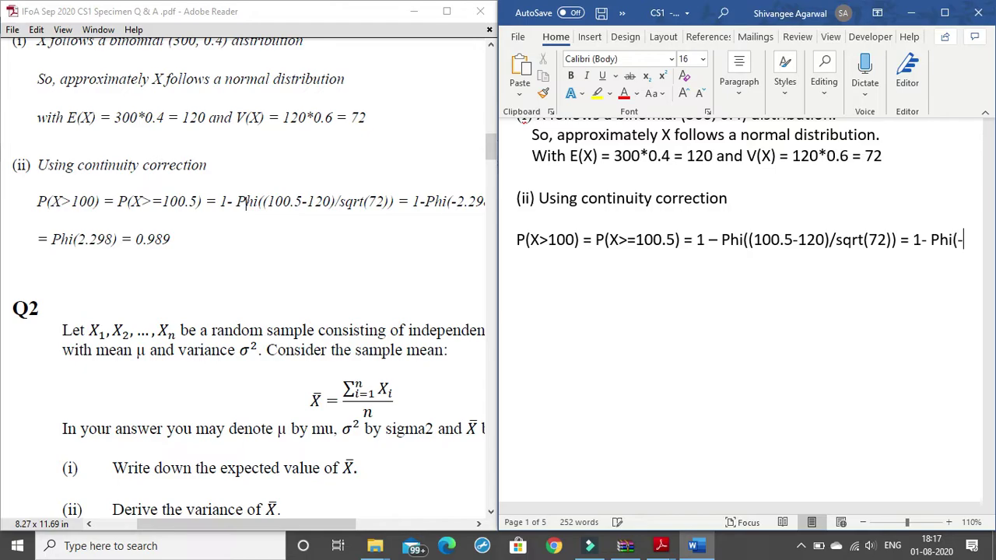
scroll(329, 534, "right", 3)
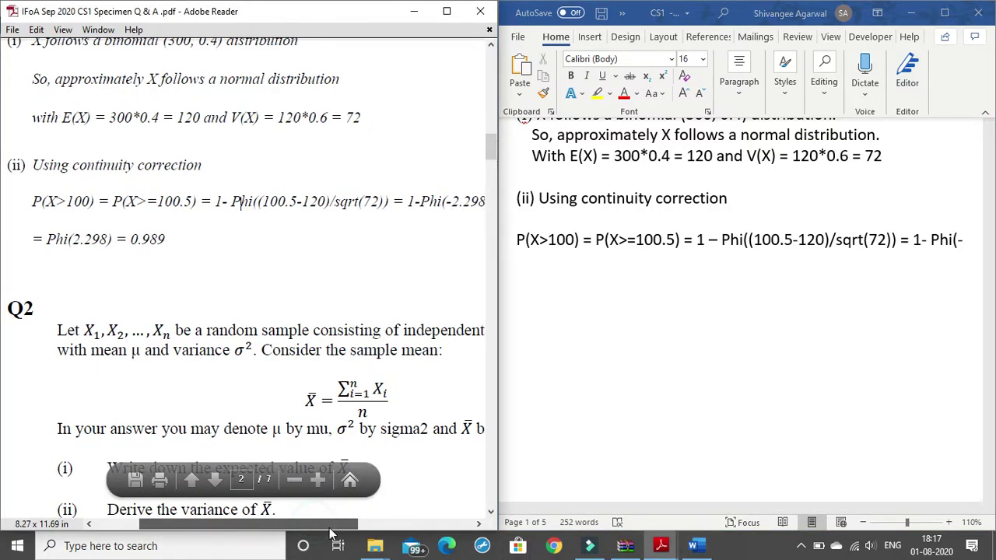
Step: Complete the term as 1- Phi(-2.298)
scroll(332, 533, "left", 3)
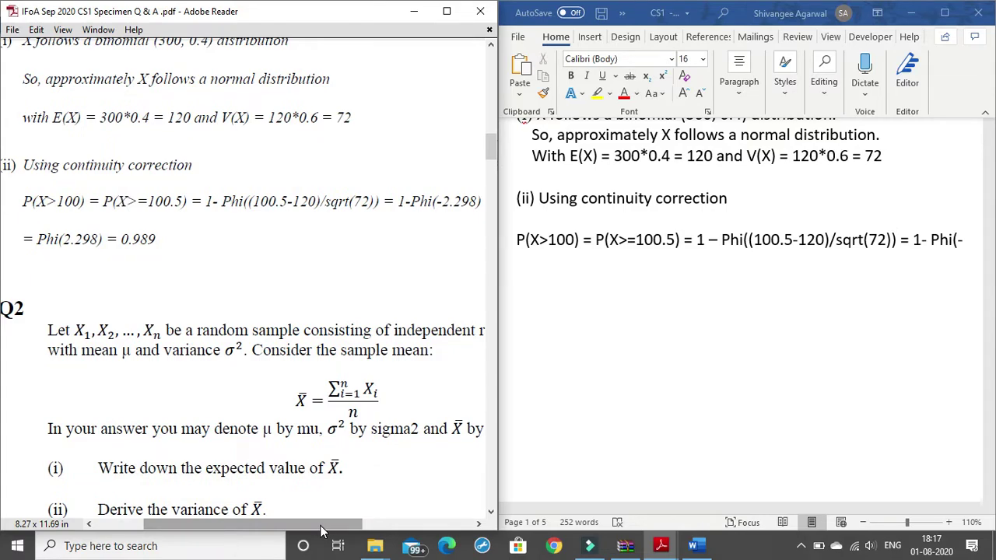
left_click(969, 247)
type("2.298")
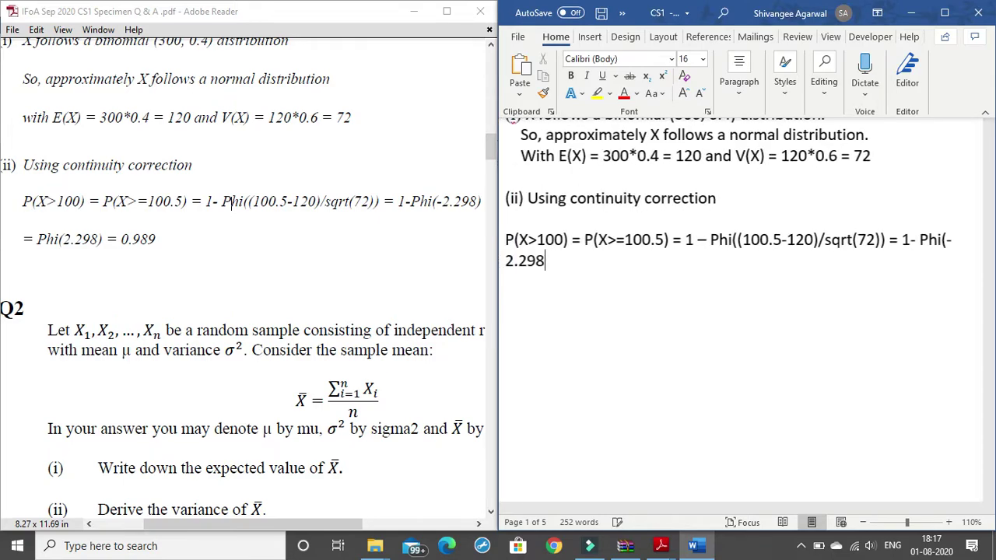
type(")")
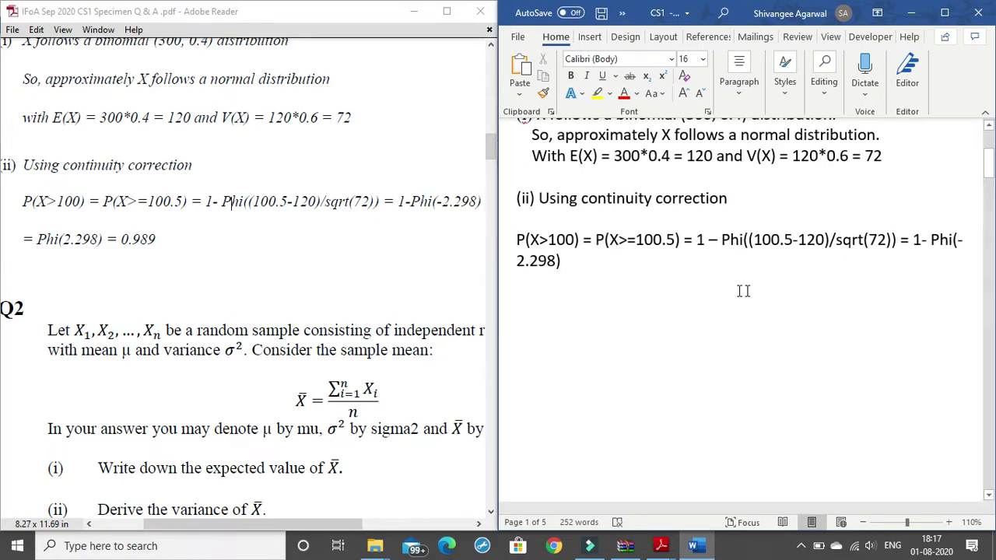
Step: Move '1- Phi(-2.298)' to its own indented line prefixed with '=' and open a new line
left_click(911, 240)
key("Return")
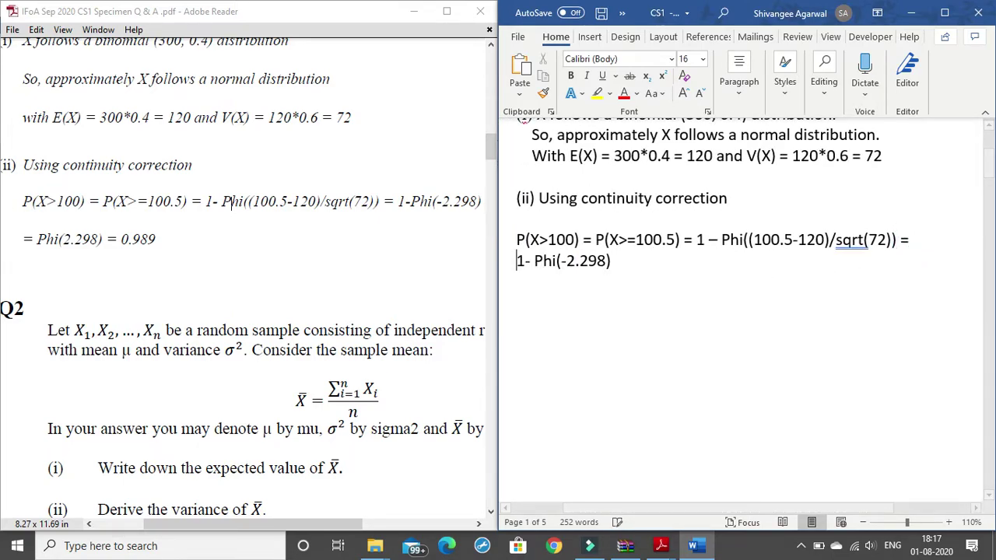
key("Tab")
key("Tab")
key("Tab")
key("Tab")
key("Tab")
key("Tab")
key("Tab")
key("Tab")
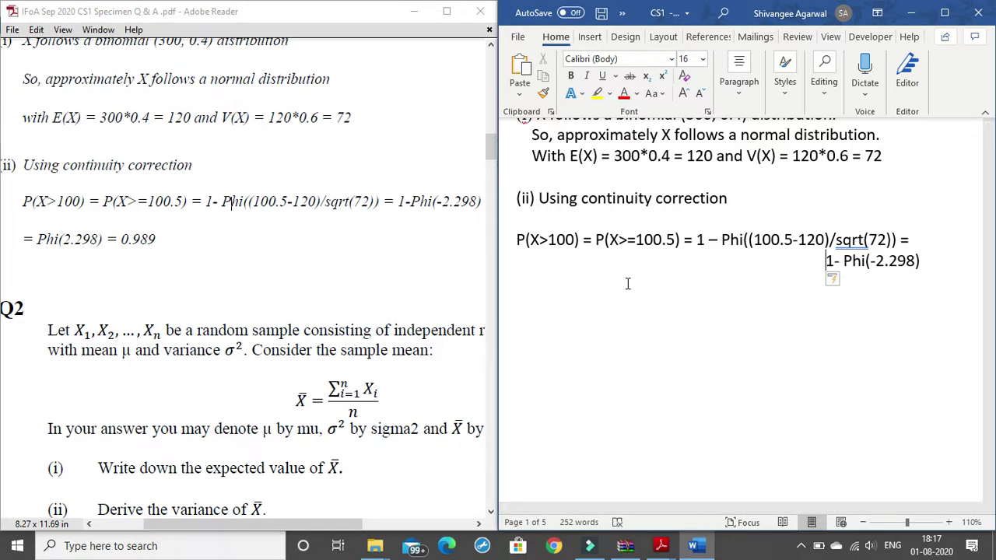
key("BackSpace")
key("BackSpace")
key("BackSpace")
key("BackSpace")
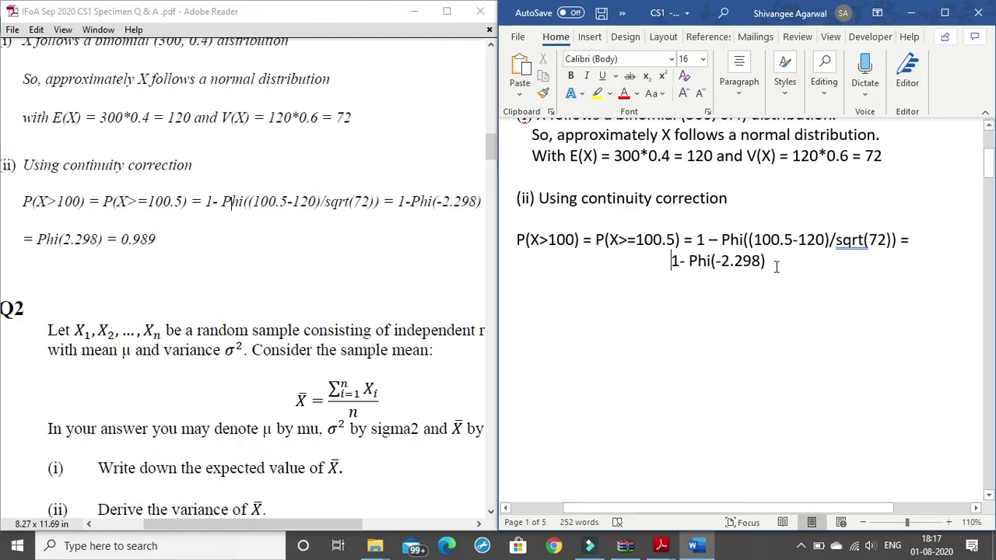
key("BackSpace")
key("BackSpace")
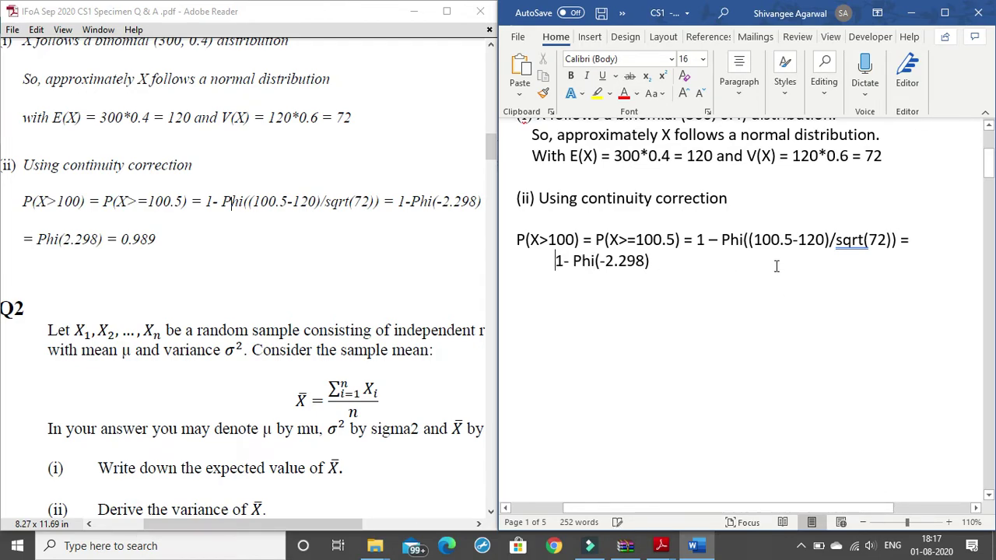
key("BackSpace")
key("BackSpace")
key("BackSpace")
key("BackSpace")
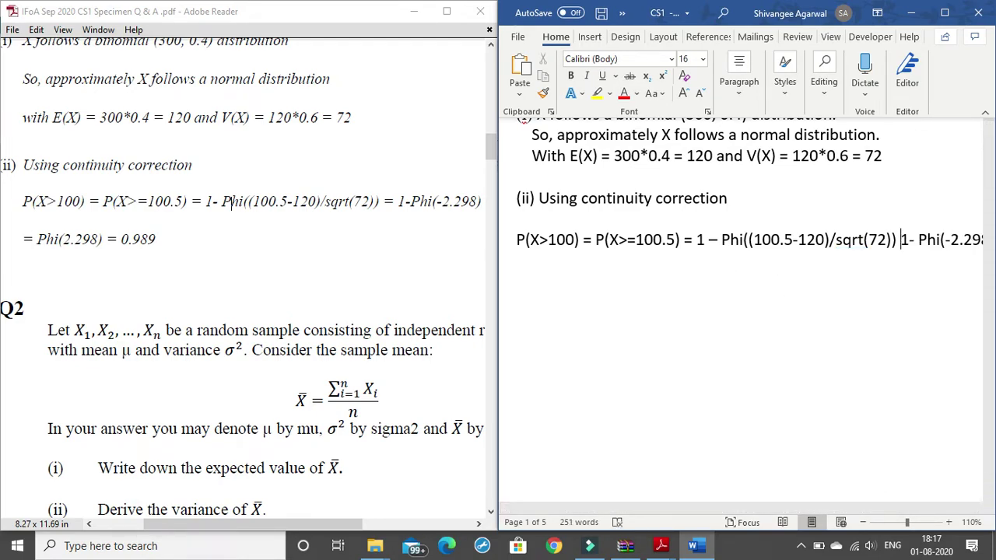
key("Return")
key("Tab")
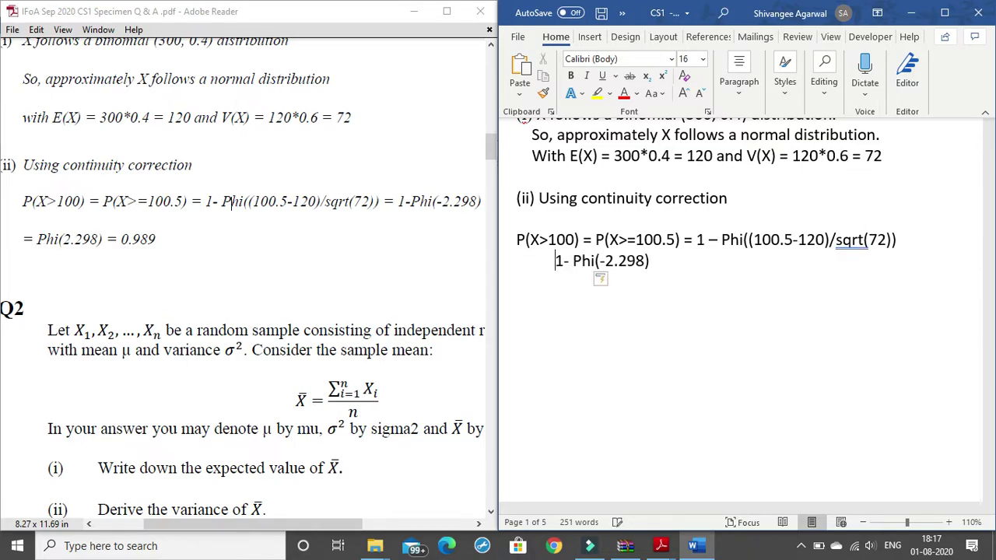
type("=")
key("Right")
key("Right")
key("Right")
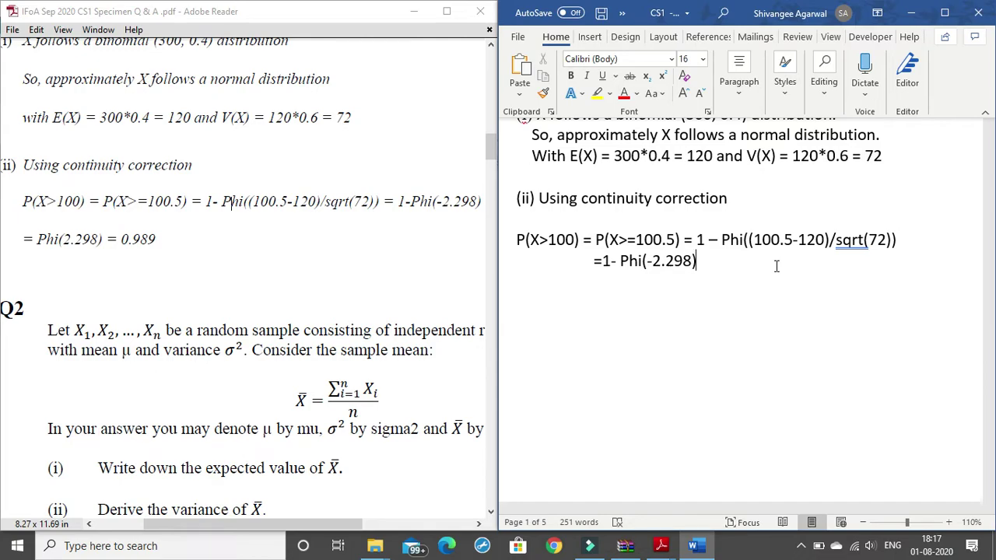
key("Return")
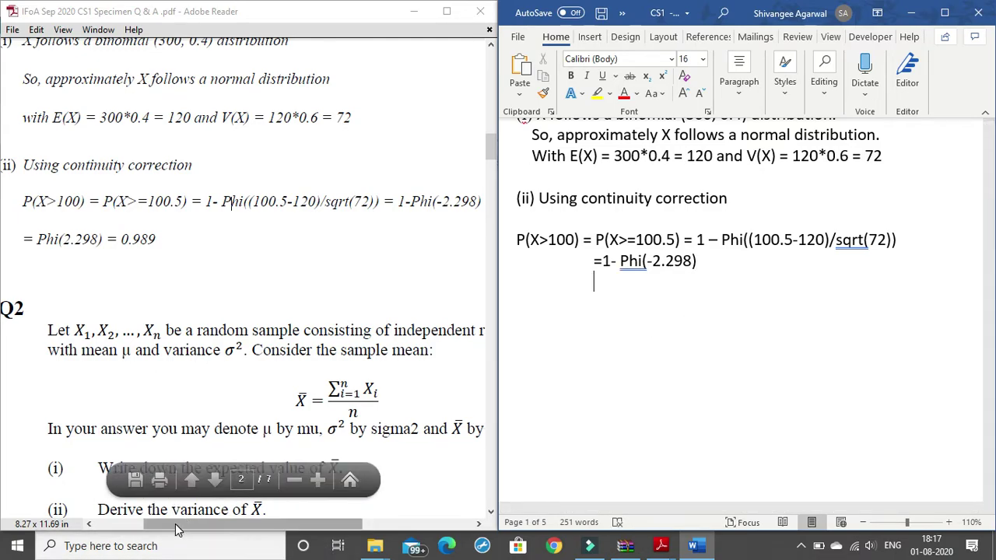
left_click_drag(177, 524, 161, 526)
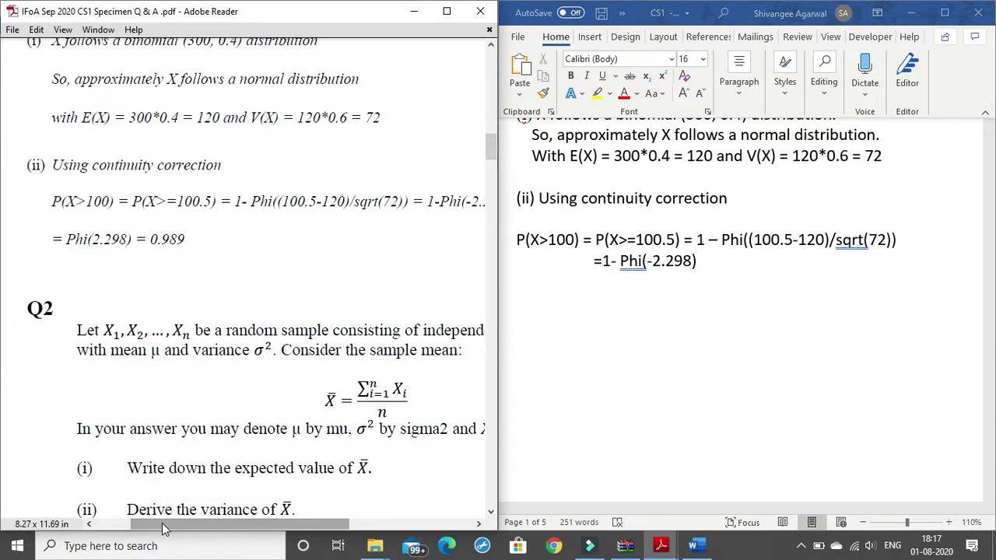
Step: Add the lines '= Phi(2.298)' and '=0.989' by reusing the copied Phi(-2.298) text
left_click_drag(705, 261, 631, 264)
key("ctrl+c")
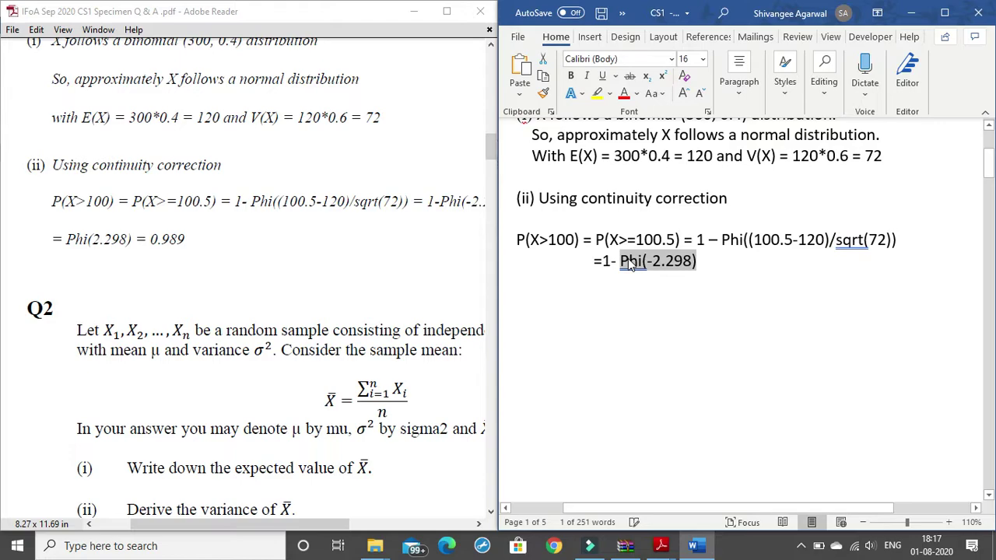
key("End")
key("Return")
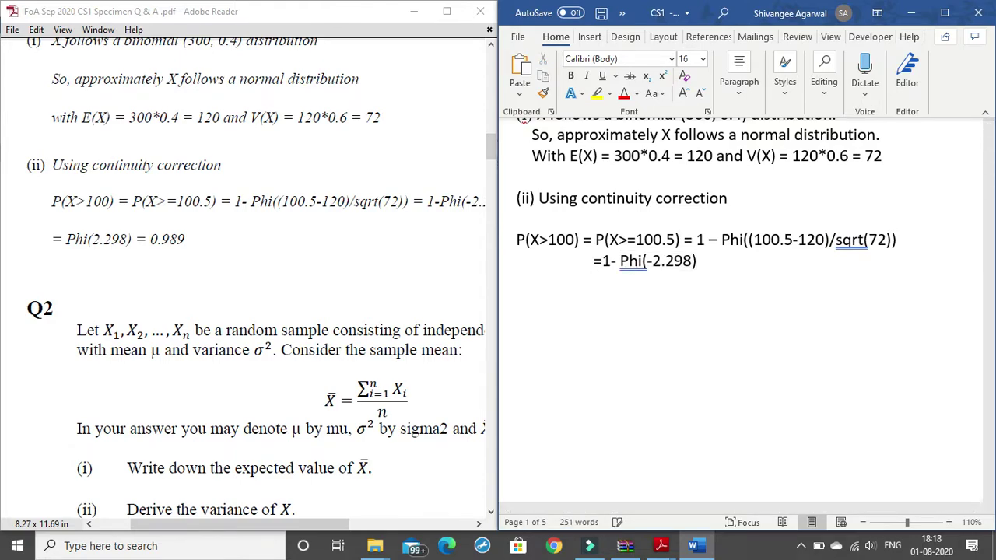
type("=")
key("ctrl+v")
left_click(639, 283)
key("BackSpace")
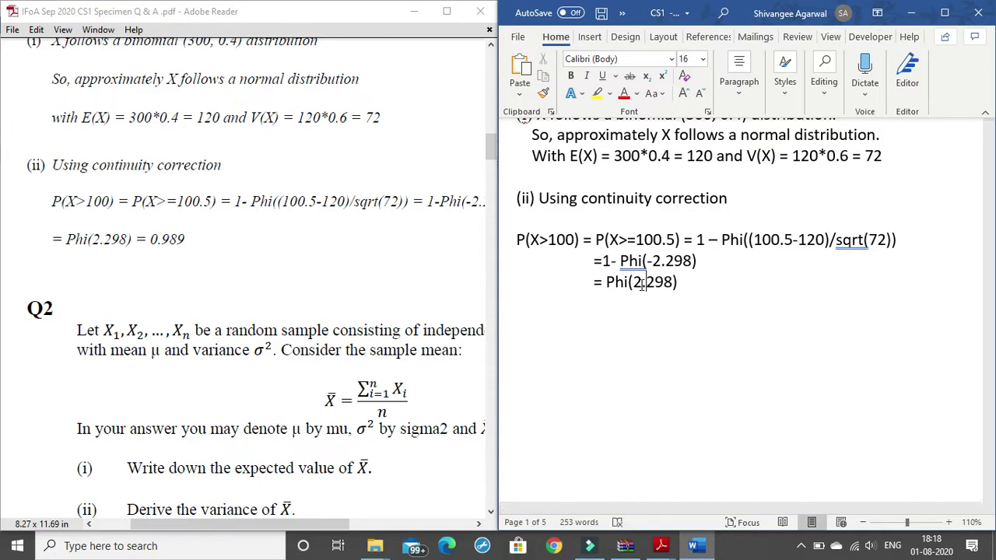
key("Return")
type("0.989")
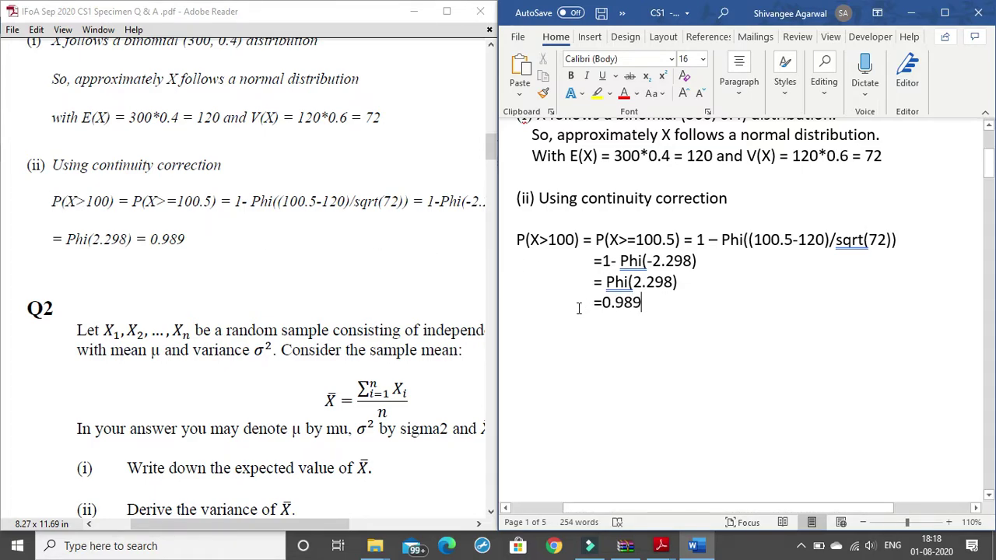
left_click(446, 11)
Step: Scroll the full-screen PDF to Q2 on E(Xbar) and V(Xbar), then bring Word forward
scroll(588, 171, "down", 3)
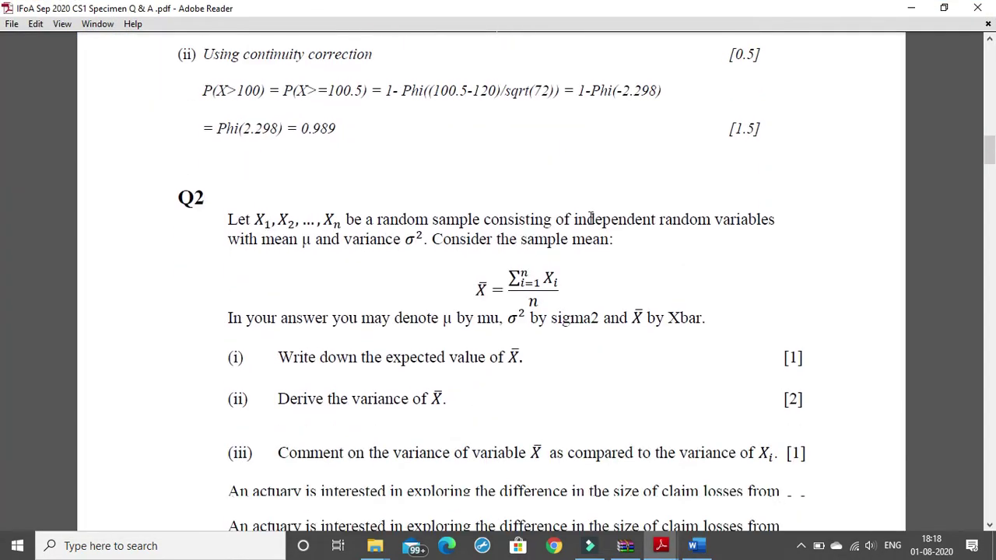
scroll(567, 217, "down", 1)
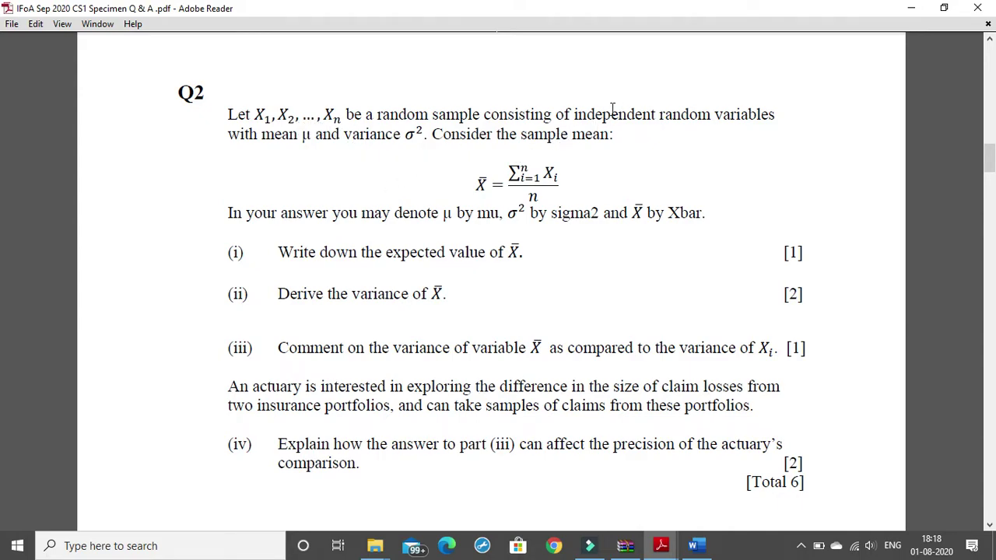
left_click_drag(575, 115, 627, 118)
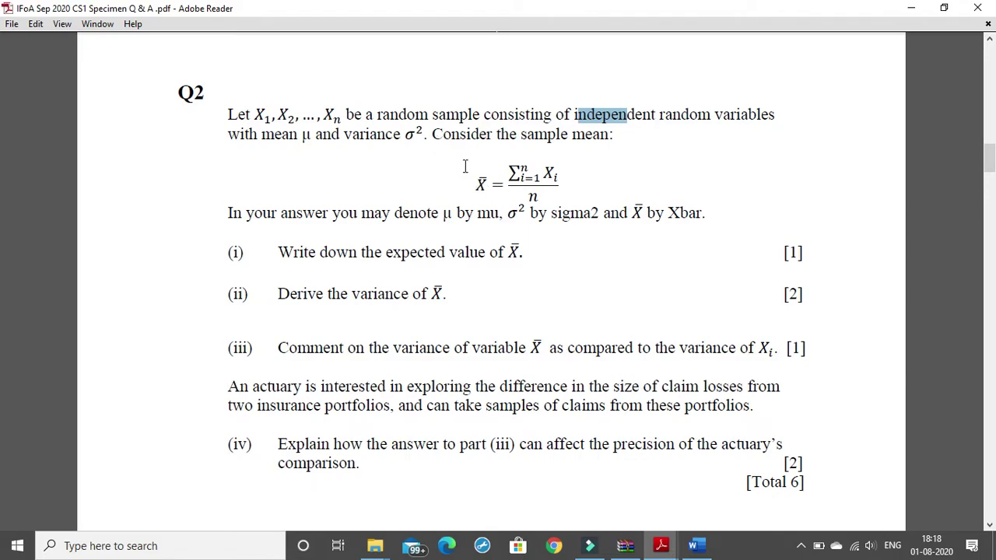
scroll(472, 183, "down", 1)
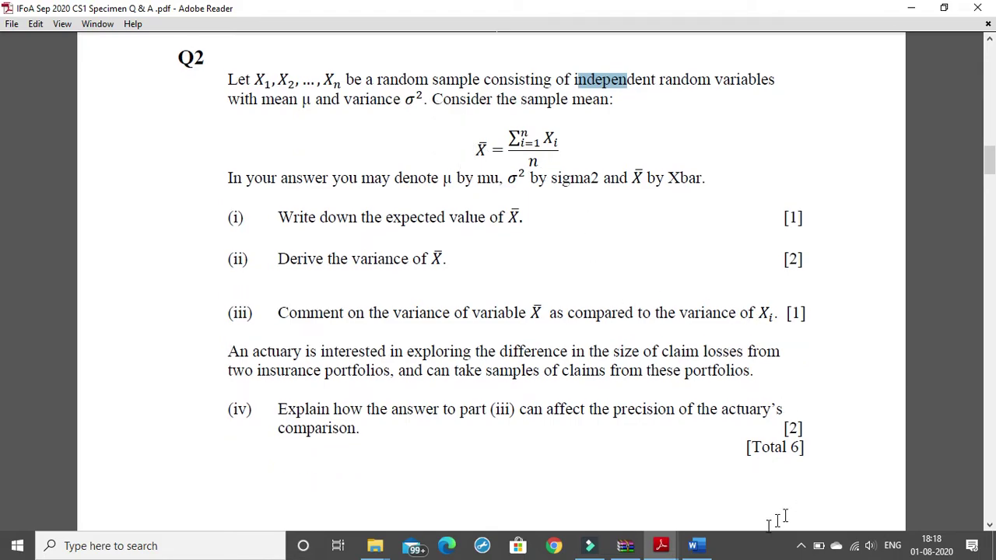
left_click(696, 545)
scroll(733, 264, "up", 1)
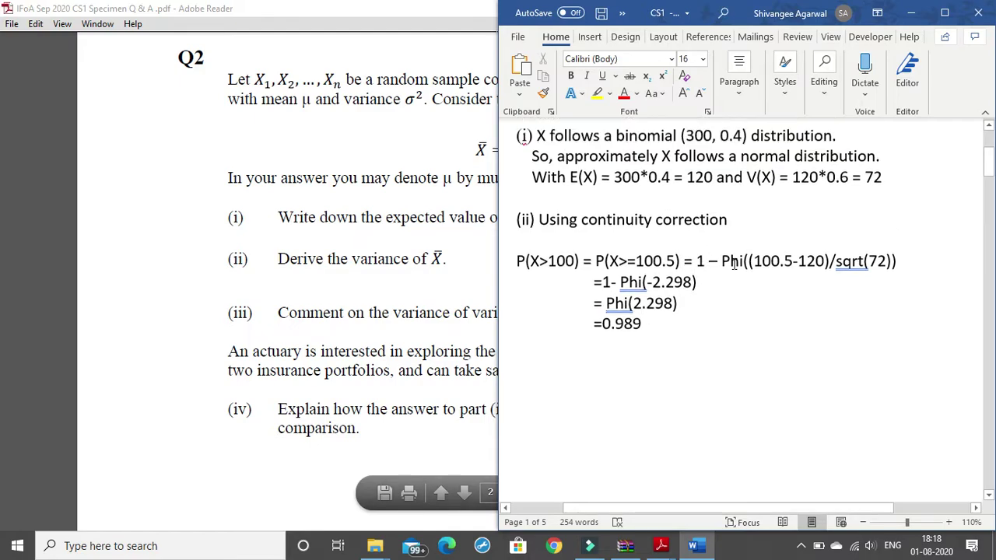
Step: Add a blank line after the =0.989 result of part (ii)
double_click(729, 277)
left_click(675, 340)
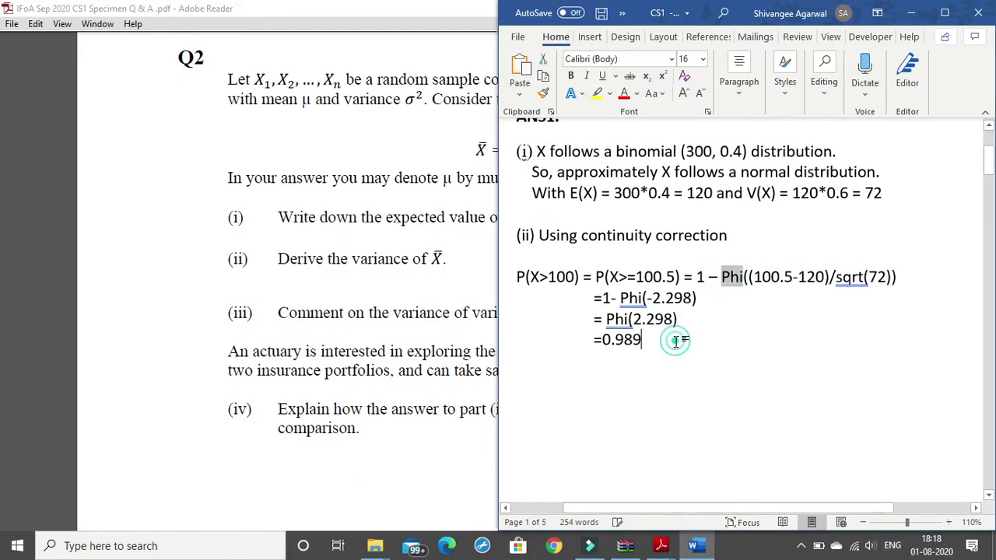
key("Return")
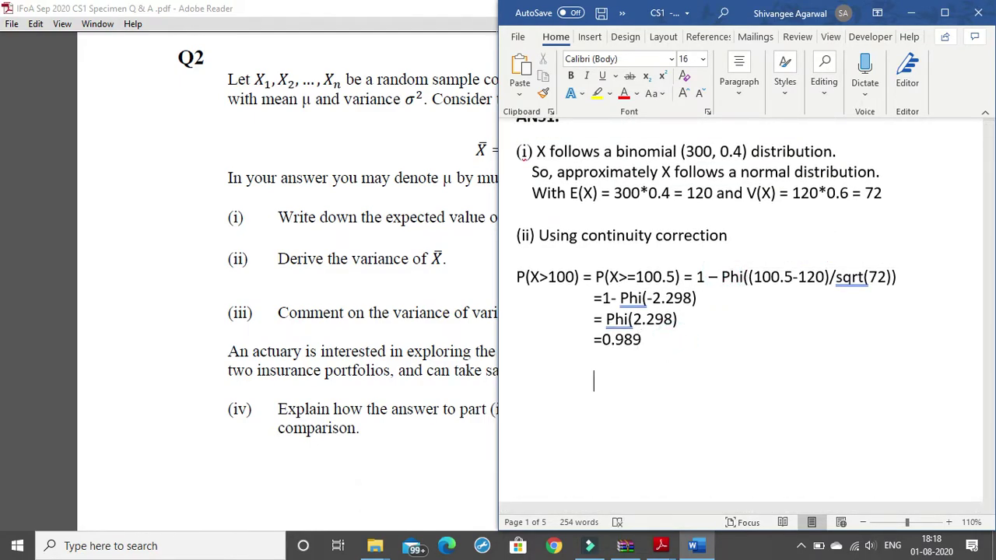
left_click_drag(709, 277, 882, 297)
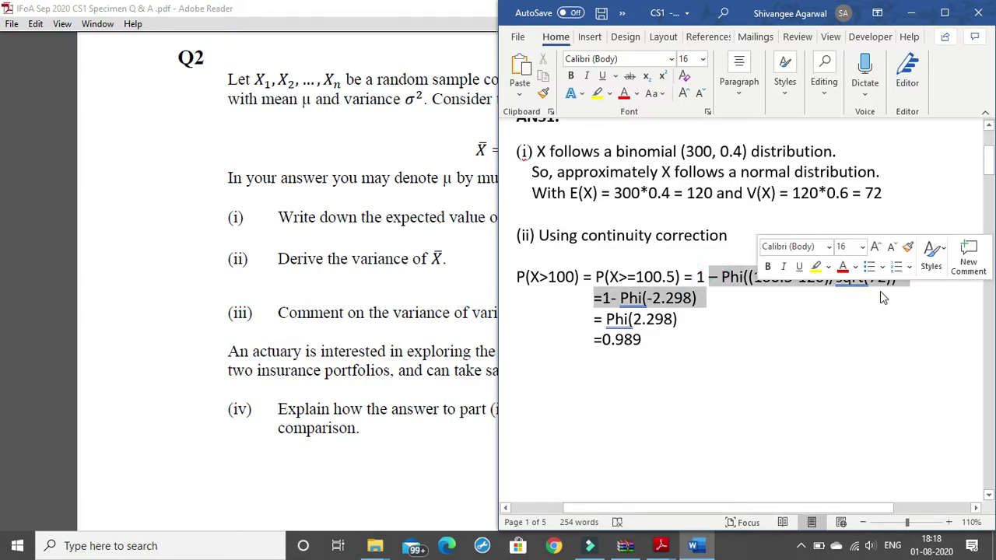
left_click(881, 297)
left_click(615, 375)
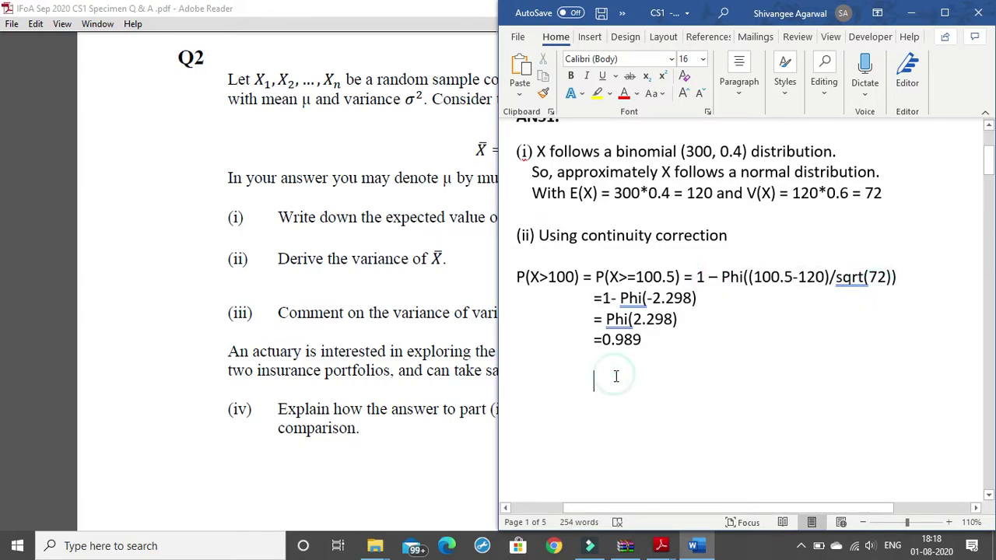
Step: Insert the capital Greek Phi (Φ) from the Symbol dialog's recently used symbols onto the new line
left_click(585, 37)
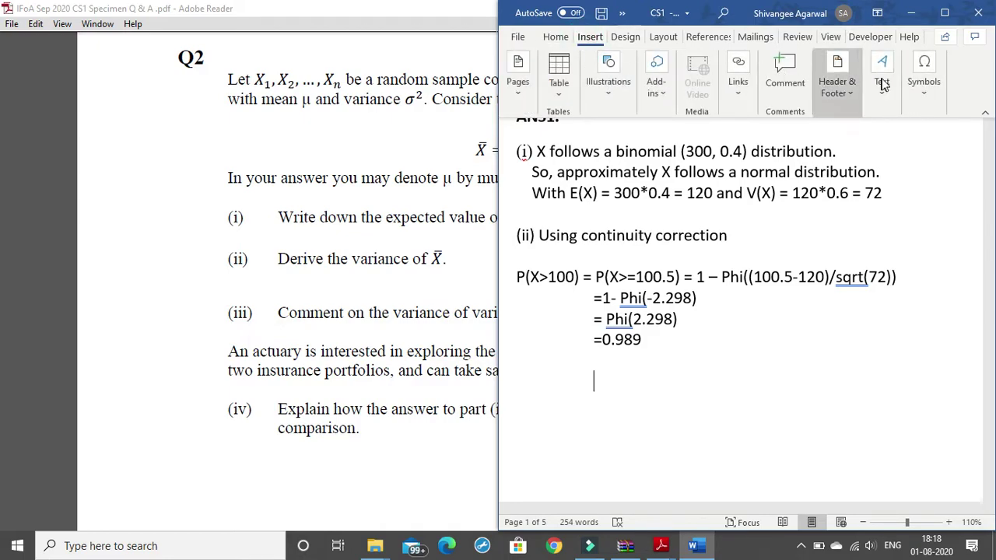
left_click(923, 78)
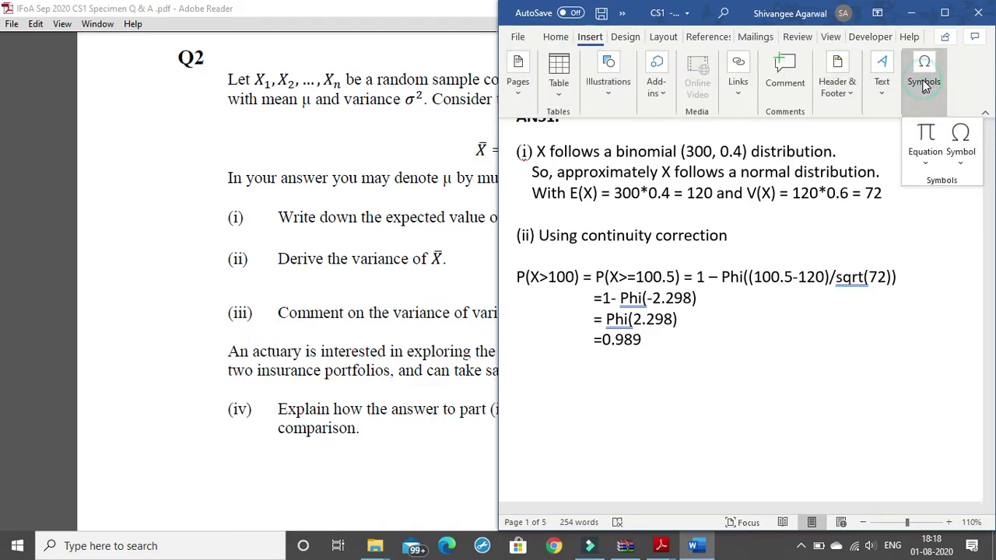
left_click(961, 148)
left_click(933, 277)
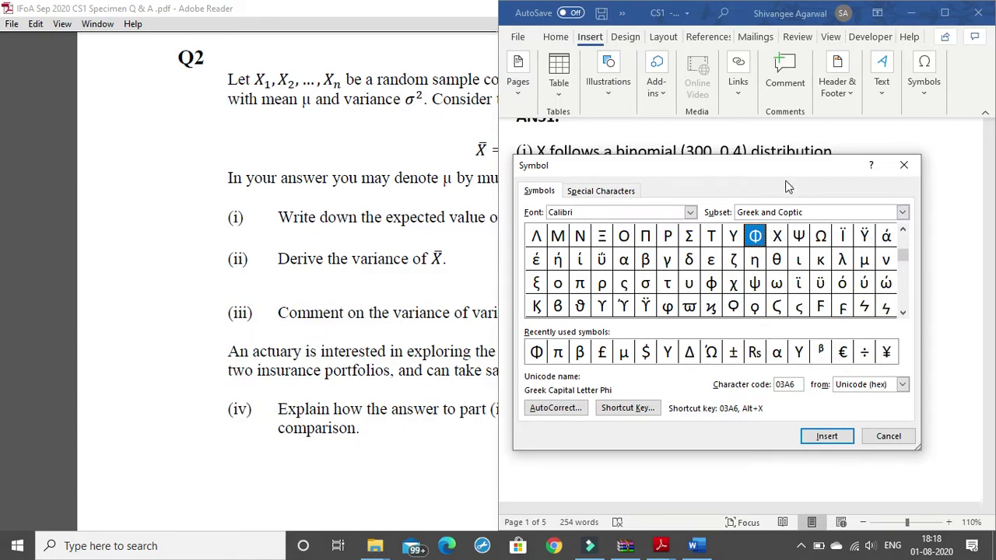
mouse_move(775, 165)
left_mouse_down()
mouse_move(773, 96)
mouse_move(778, 107)
left_mouse_up()
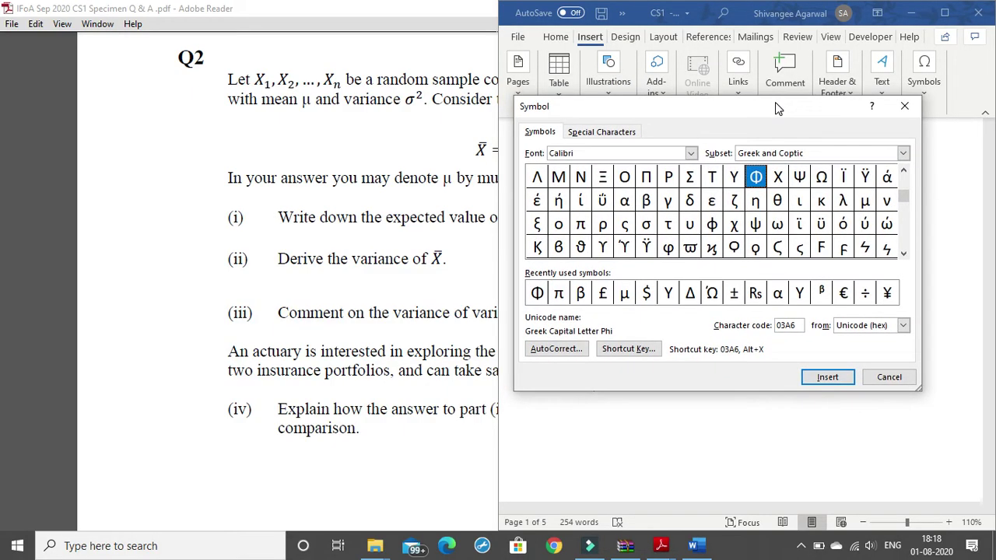
left_click(538, 293)
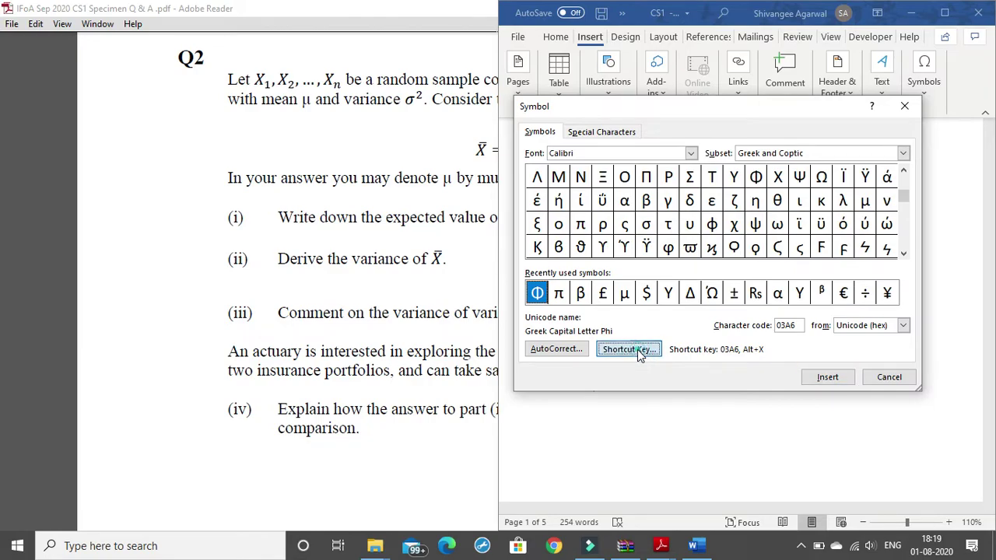
left_click(637, 349)
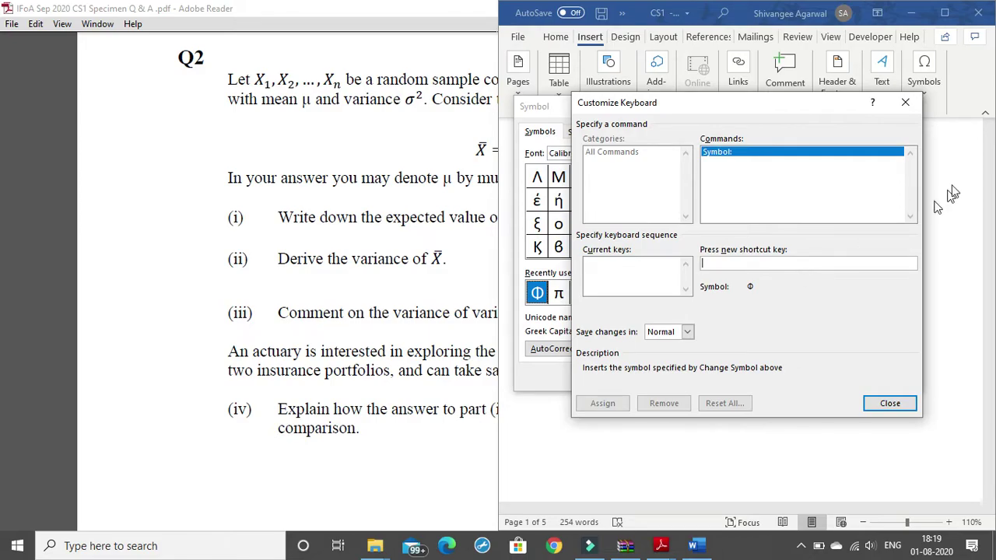
left_click(918, 104)
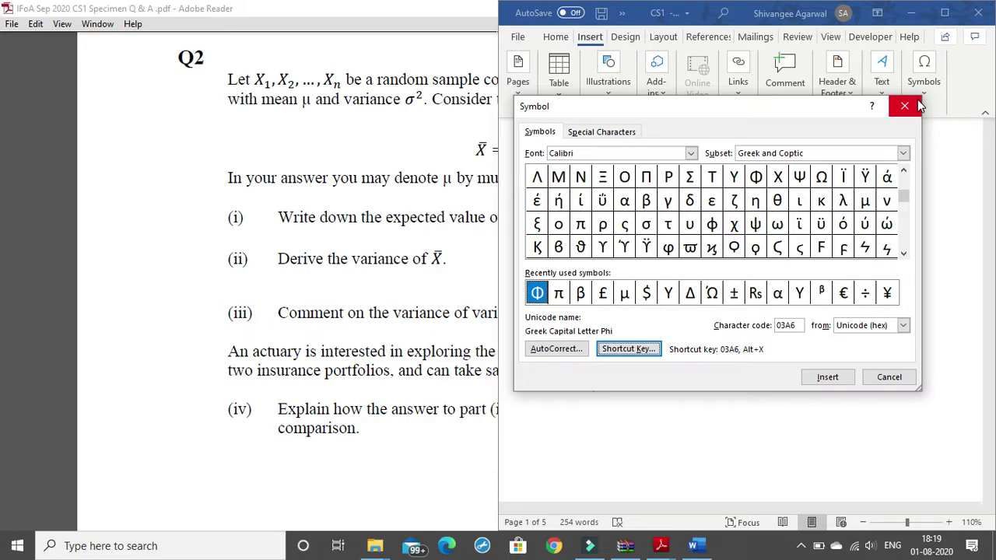
left_click(809, 376)
left_click(885, 387)
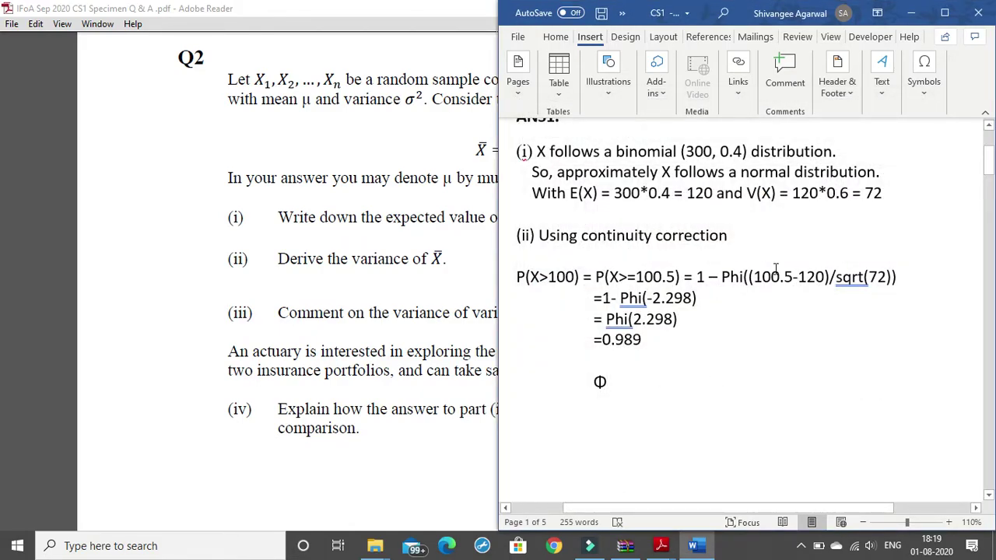
Step: Type (2.298) after Φ so the line reads Φ(2.298)
type("(")
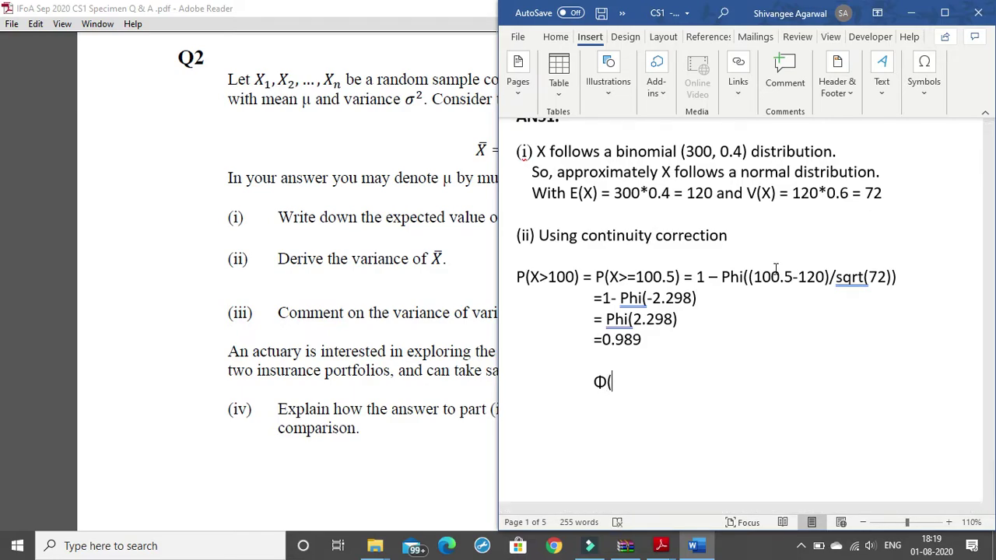
type("2.2")
type("98)")
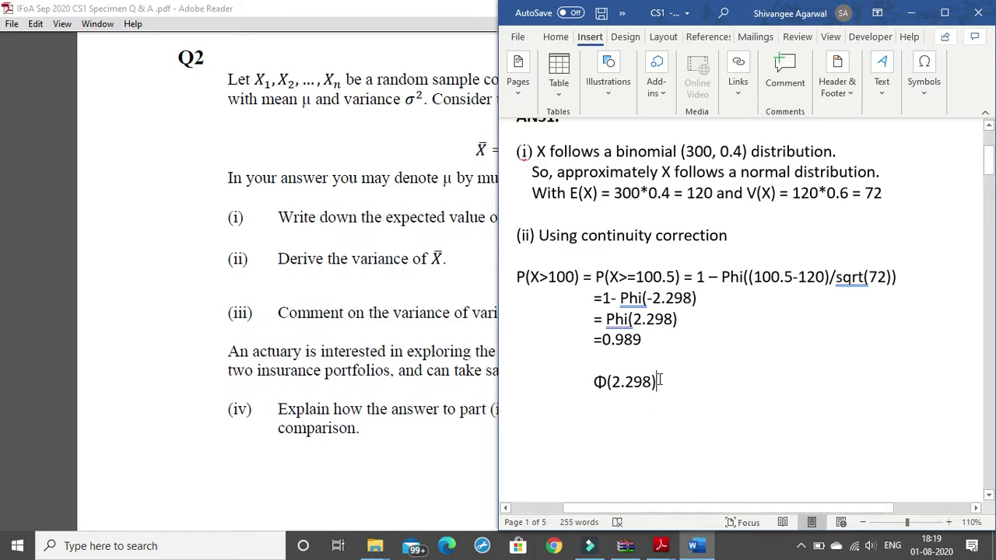
left_click_drag(606, 319, 631, 321)
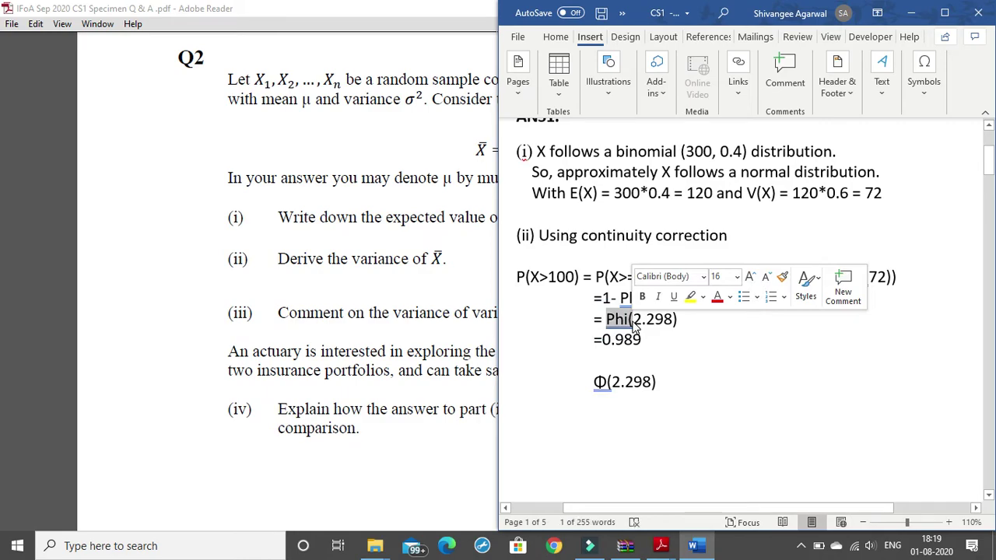
left_click(633, 326)
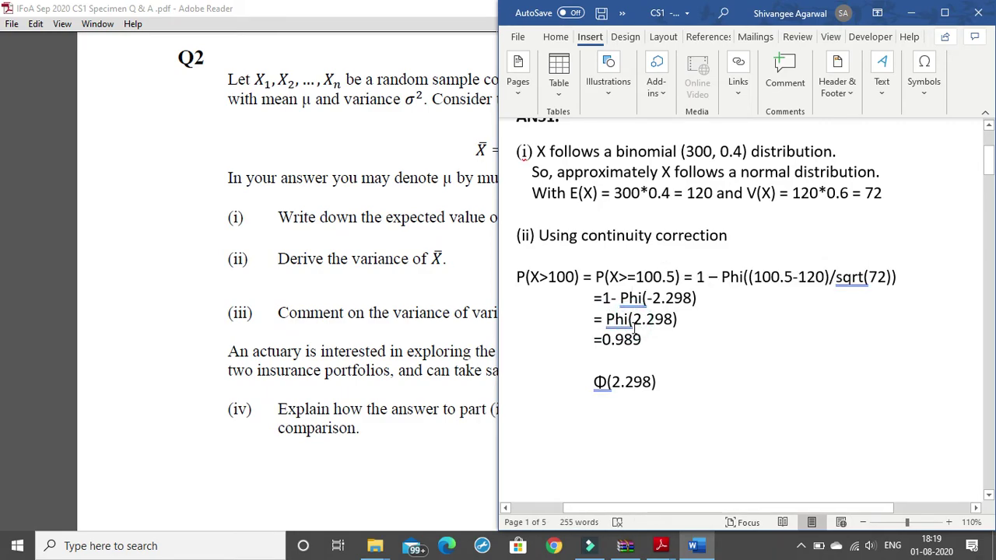
left_click_drag(668, 383, 595, 389)
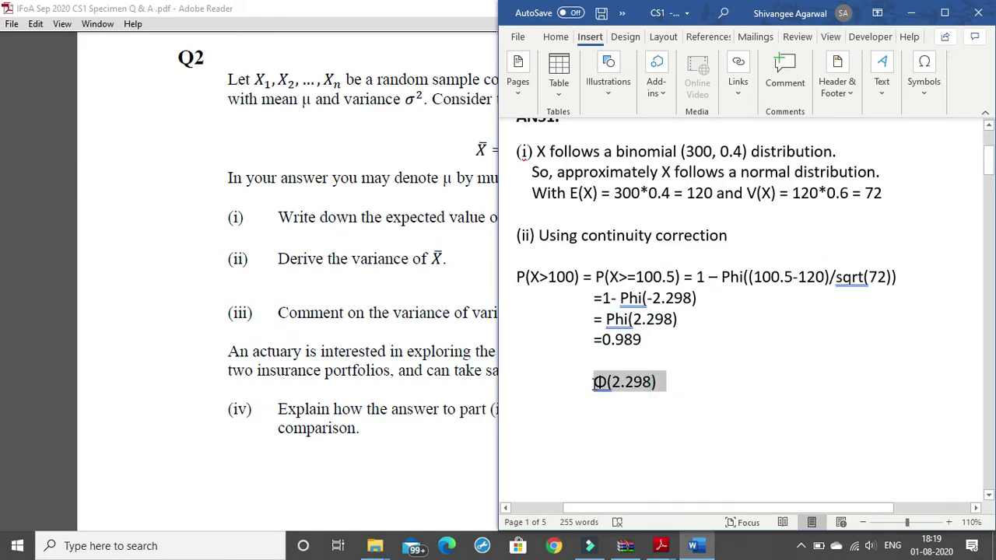
left_click(731, 414)
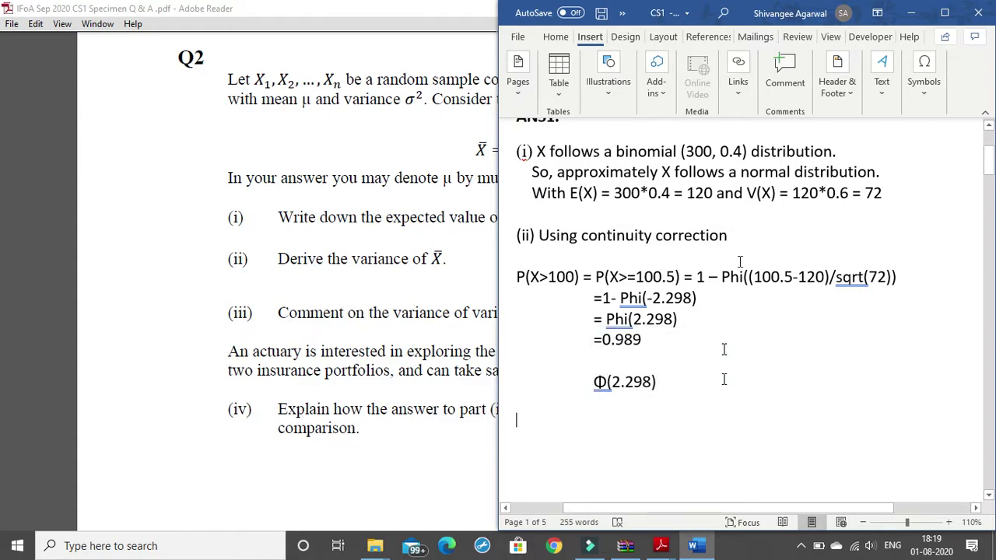
left_click(920, 87)
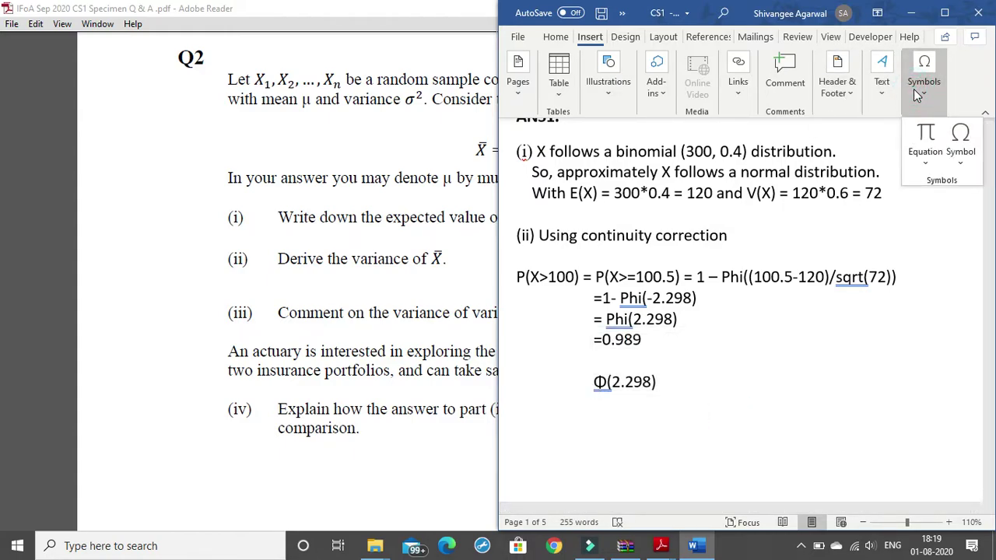
left_click(960, 144)
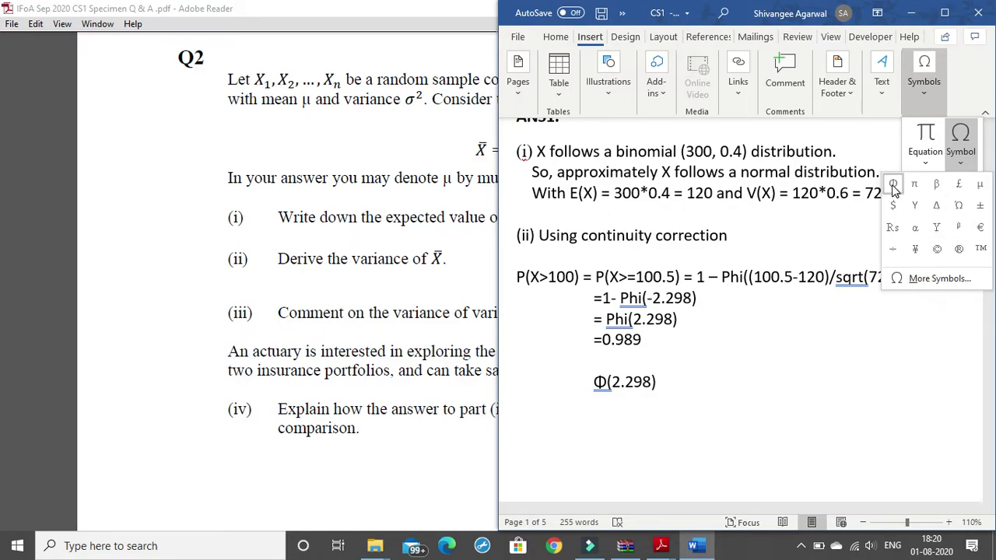
left_click(935, 207)
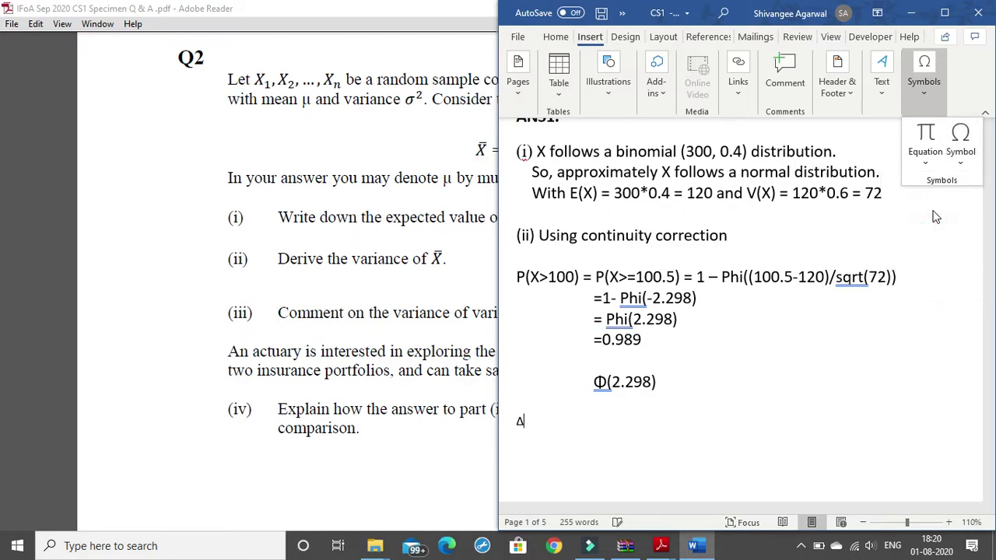
left_click(530, 424)
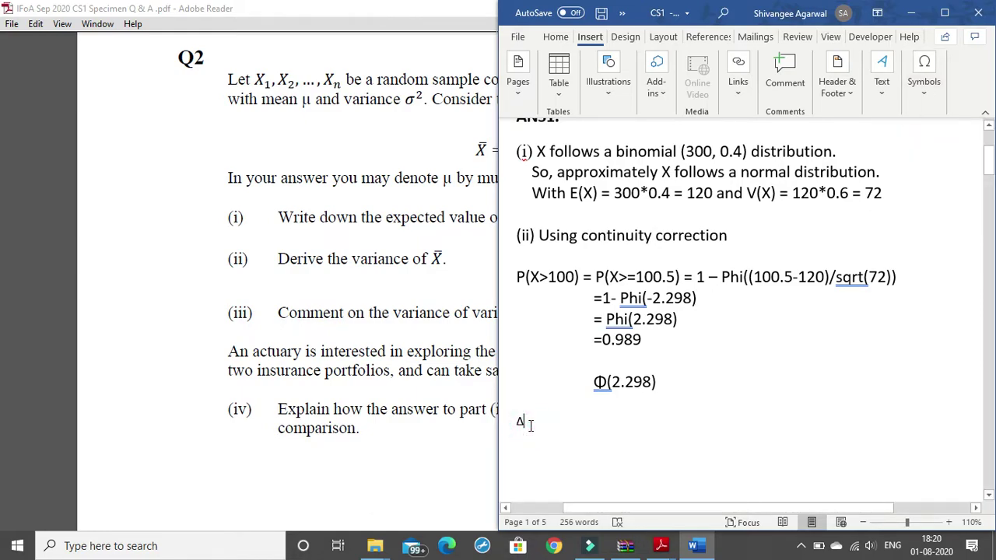
key("BackSpace")
scroll(679, 244, "up", 2)
scroll(679, 244, "down", 2)
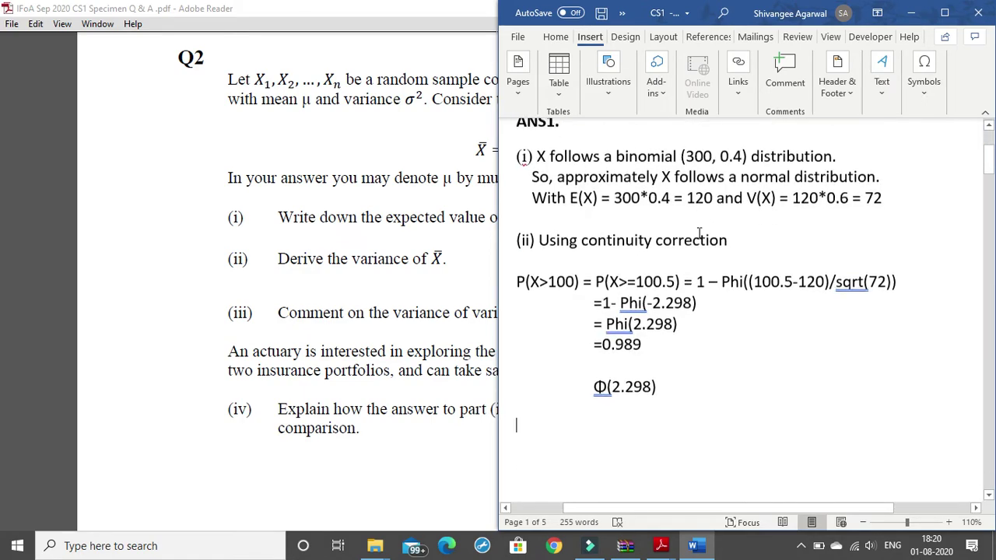
double_click(729, 279)
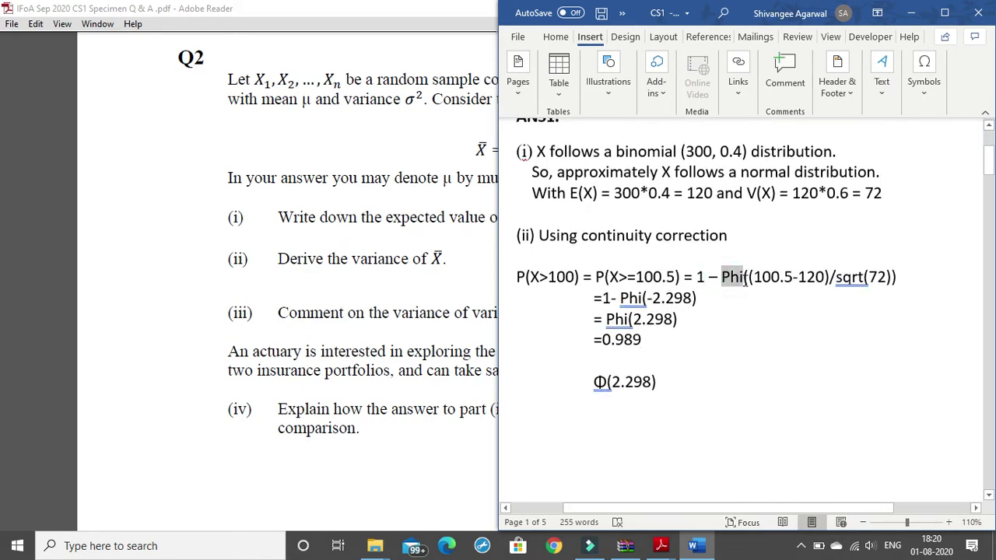
left_click(741, 309)
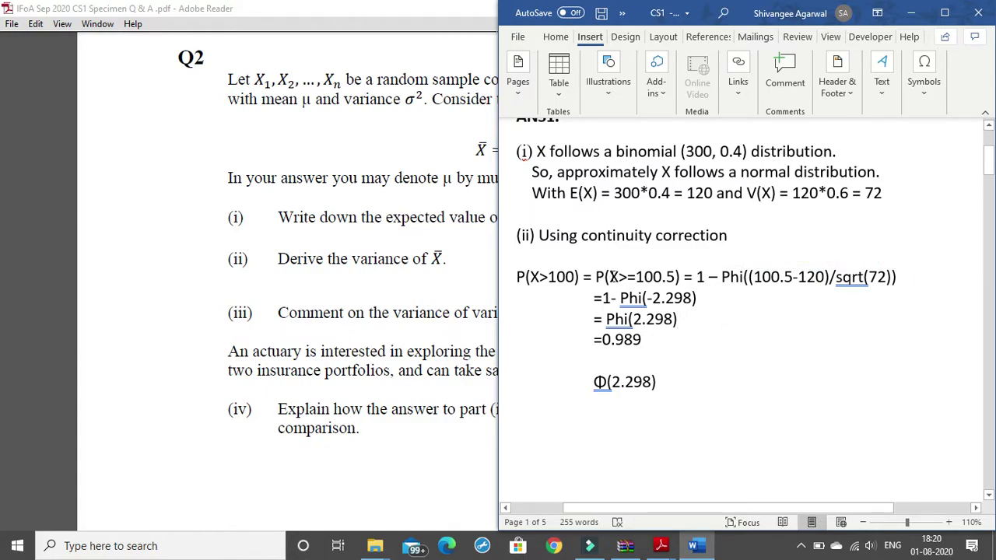
left_click_drag(618, 278, 636, 278)
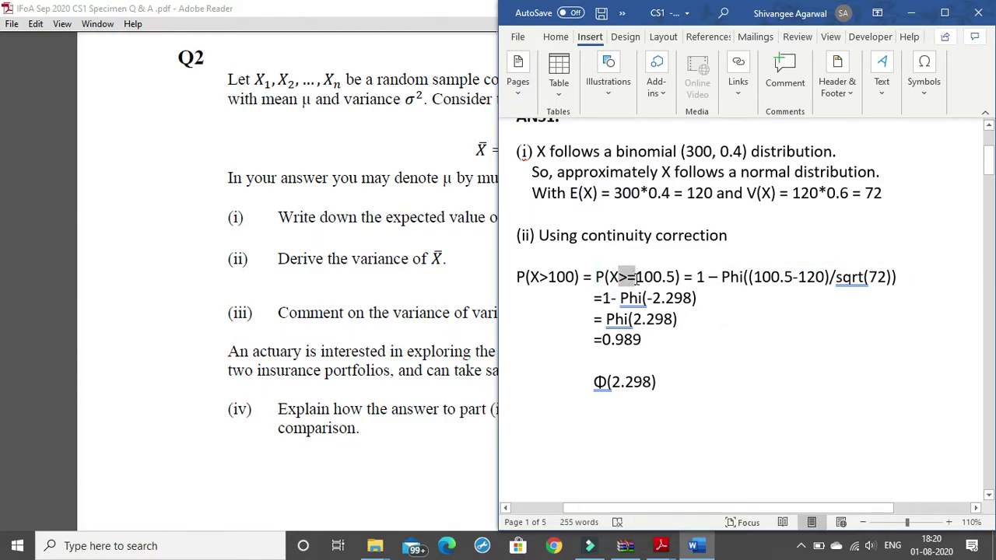
left_click(766, 327)
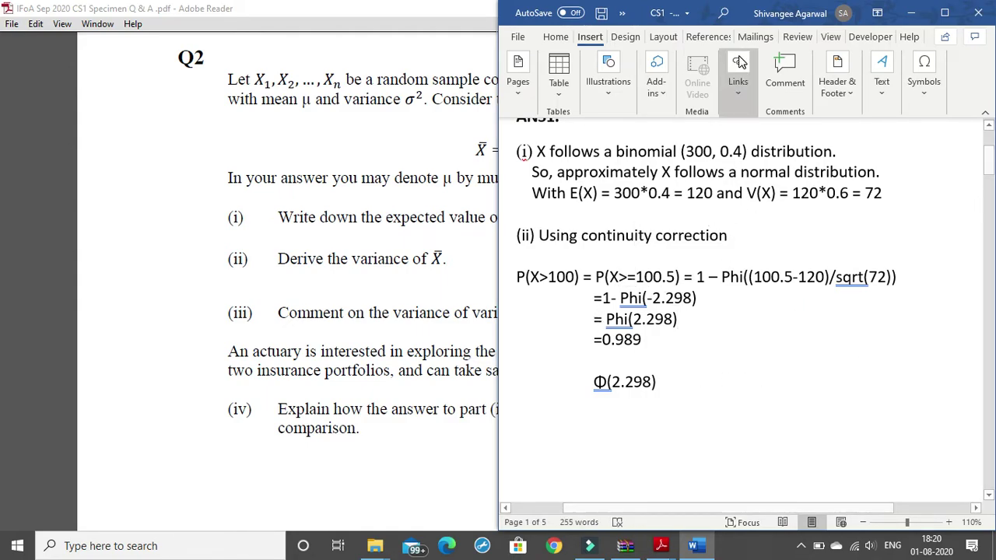
left_click_drag(537, 152, 748, 153)
key("ctrl+c")
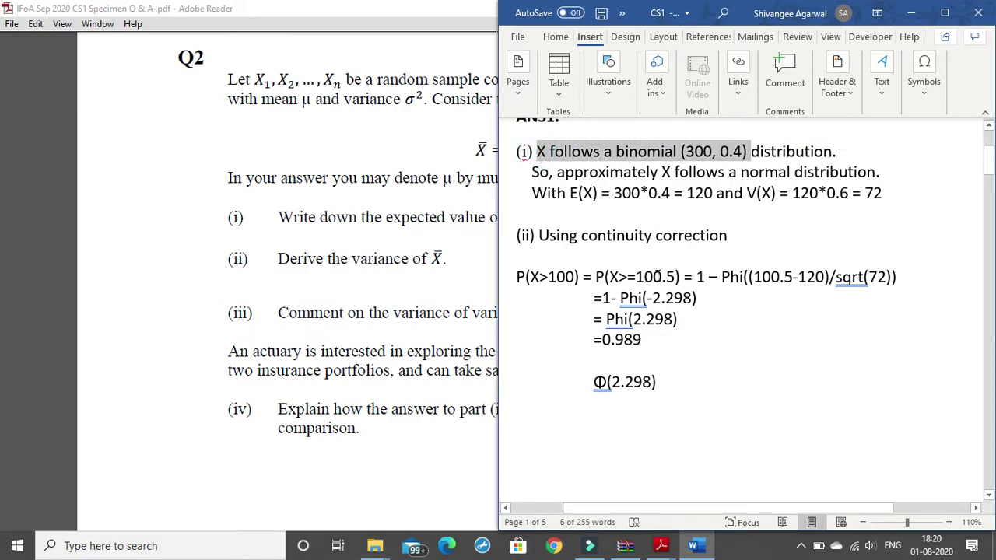
scroll(662, 363, "down", 1)
Step: Paste the binomial statement below Φ(2.298) and edit it to read X ~ binomial (300, 0.4)
left_click(674, 315)
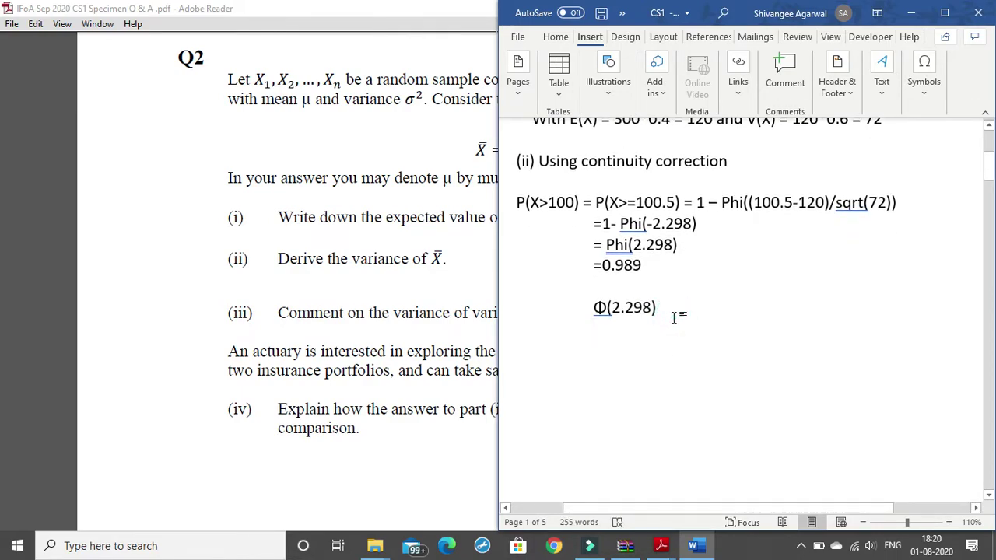
key("ctrl+v")
left_click(667, 329)
left_click_drag(667, 329, 606, 329)
key("Delete")
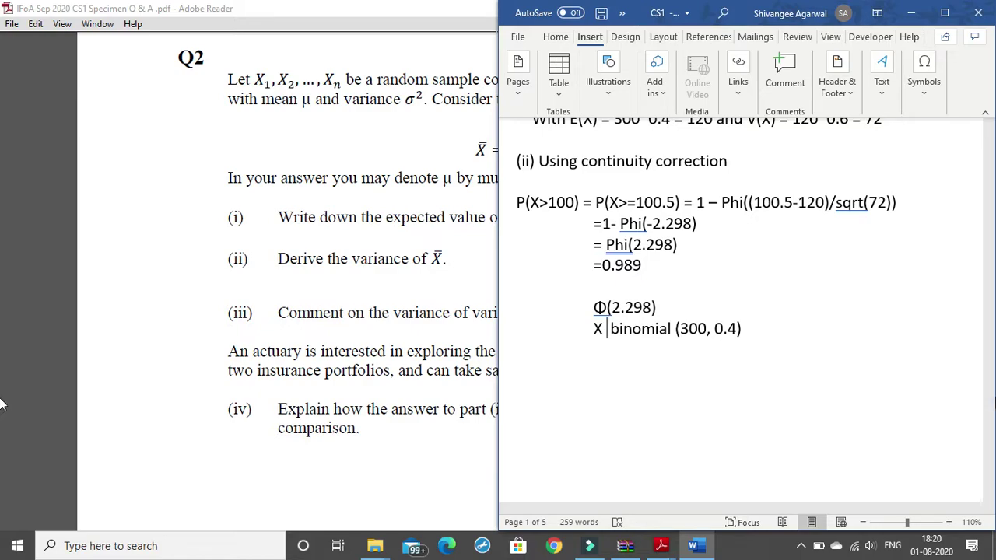
type("~")
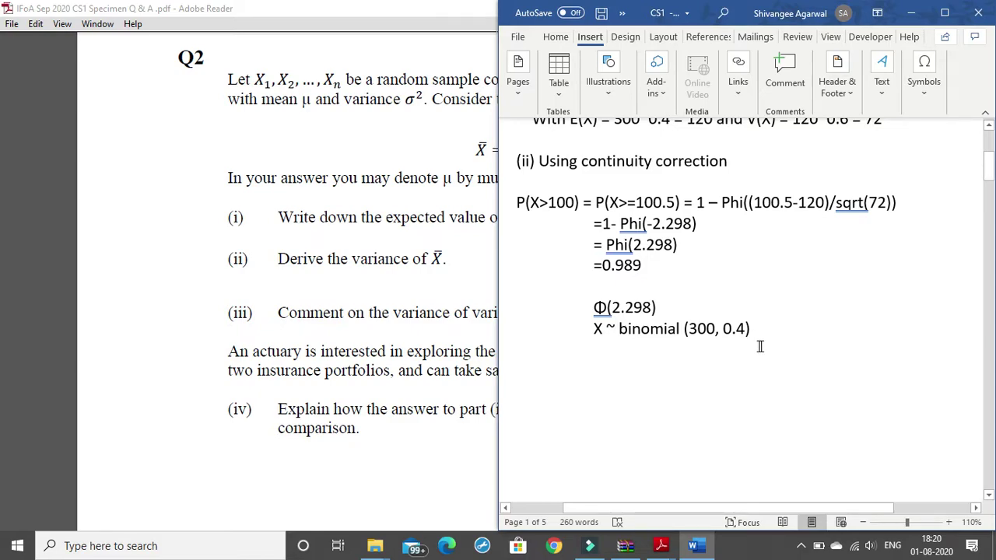
scroll(761, 358, "up", 1)
left_click_drag(759, 366, 590, 342)
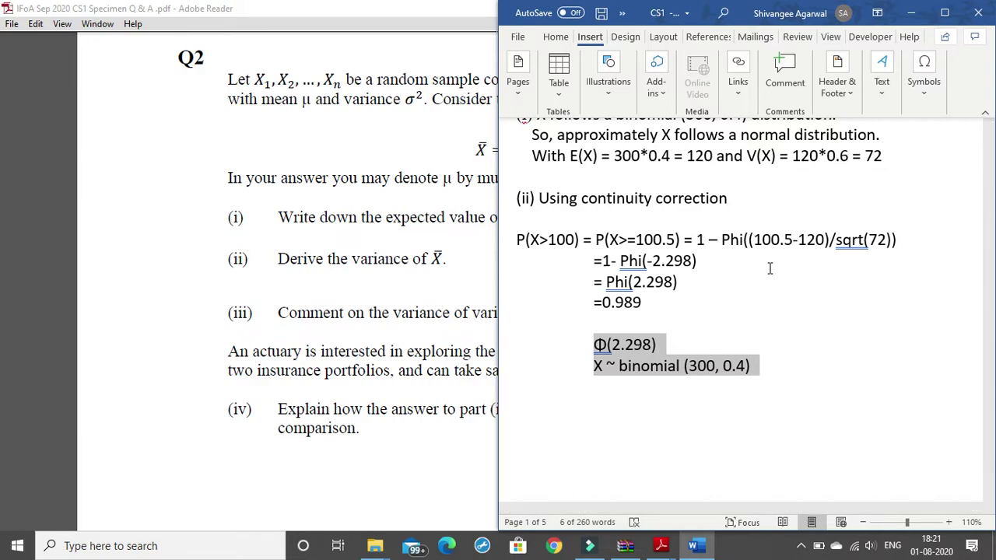
Step: Colour the Φ(2.298) and X ~ binomial (300, 0.4) lines red
scroll(772, 256, "up", 3)
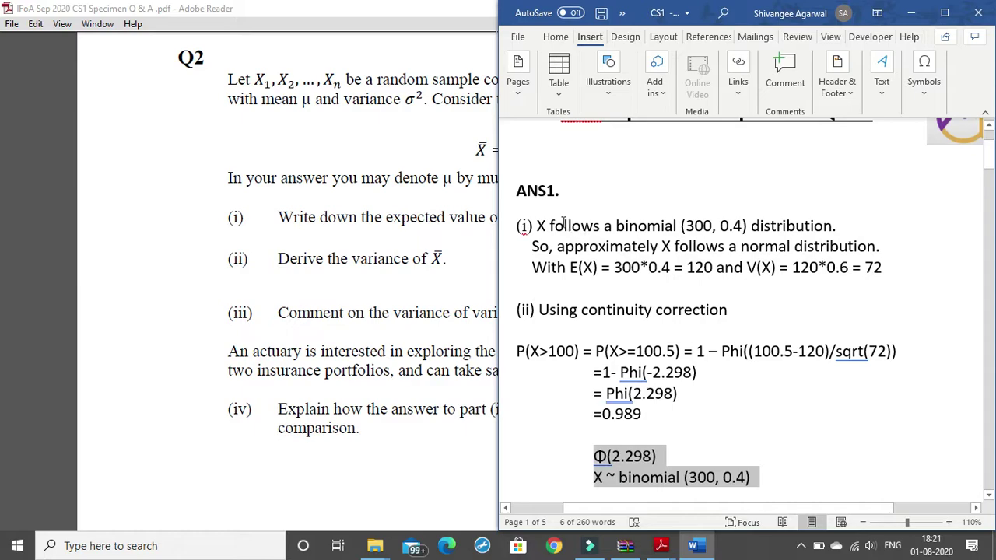
left_click_drag(550, 224, 678, 225)
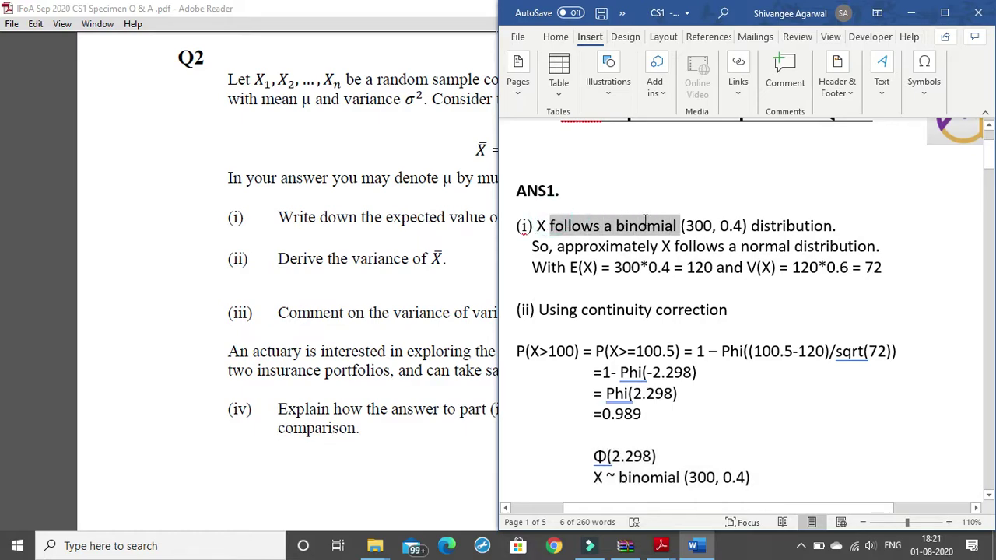
left_click_drag(575, 474, 751, 500)
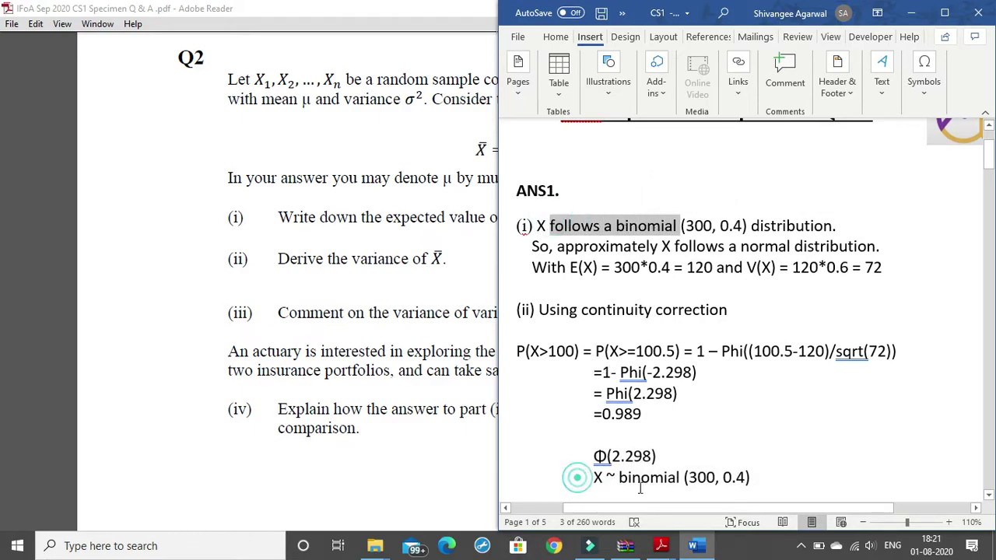
scroll(717, 374, "down", 1)
scroll(661, 388, "up", 1)
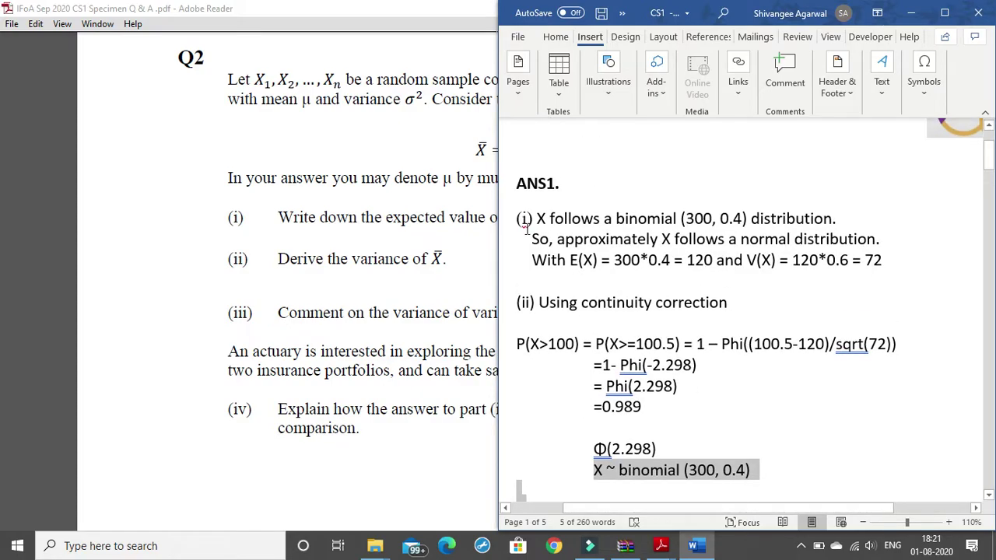
left_click_drag(550, 218, 728, 238)
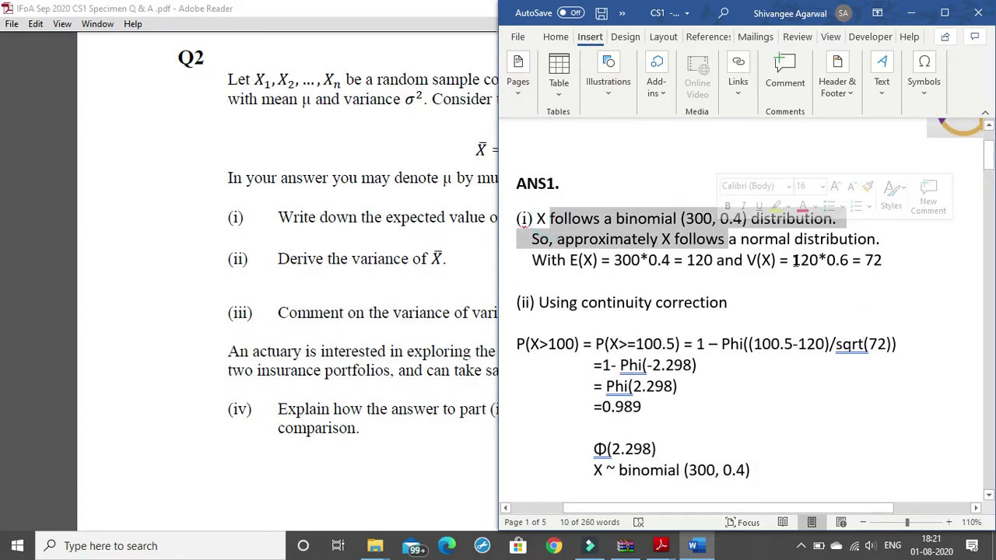
left_click_drag(721, 343, 744, 344)
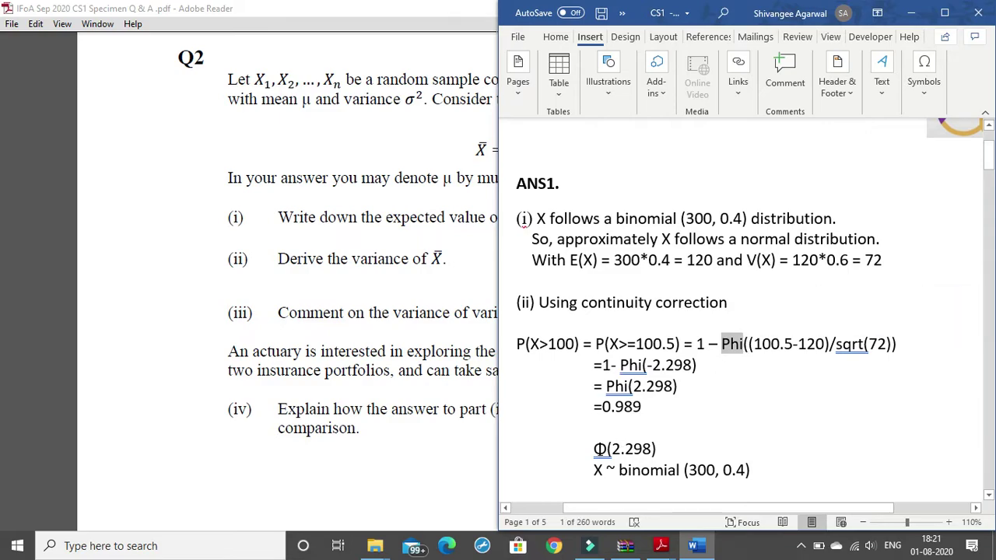
left_click(593, 449)
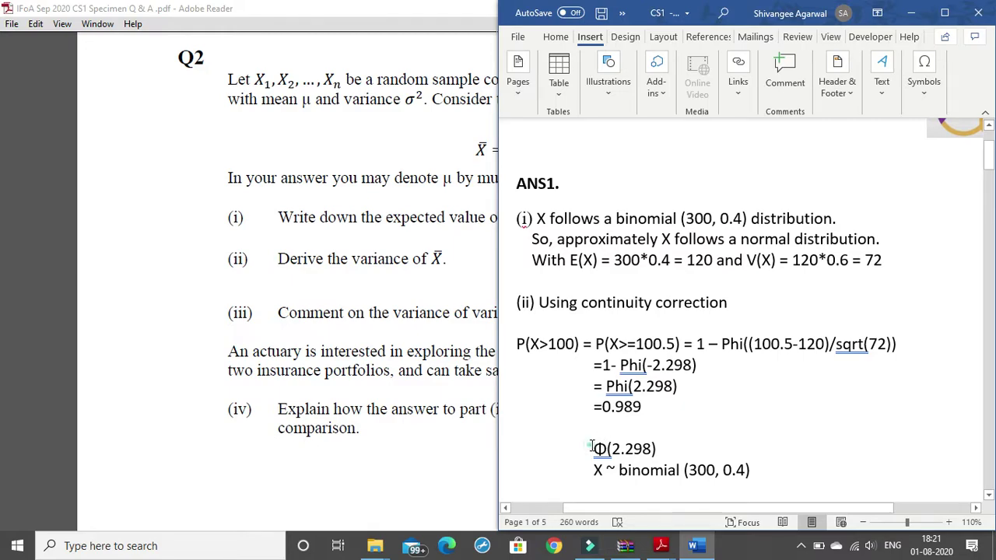
left_click_drag(593, 449, 751, 471)
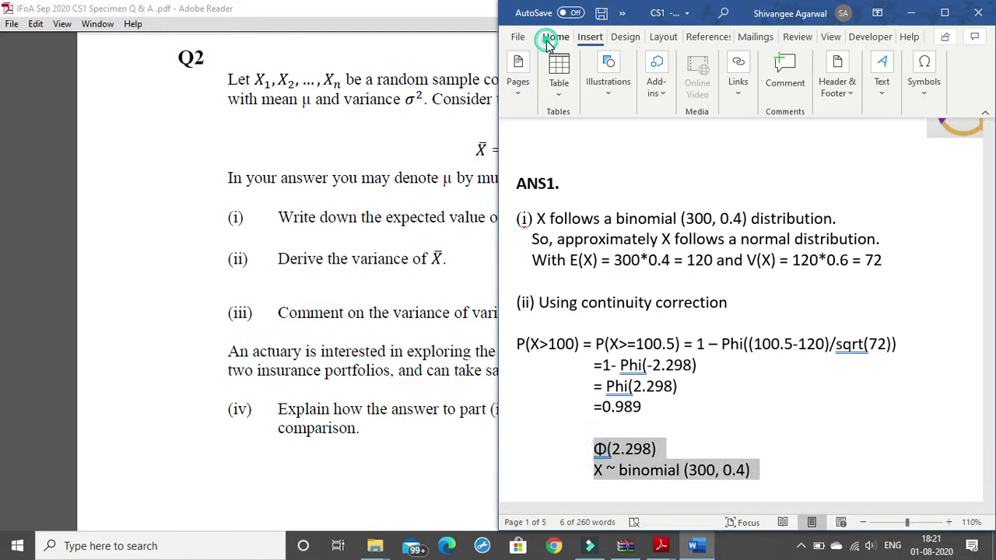
left_click(554, 37)
left_click(624, 94)
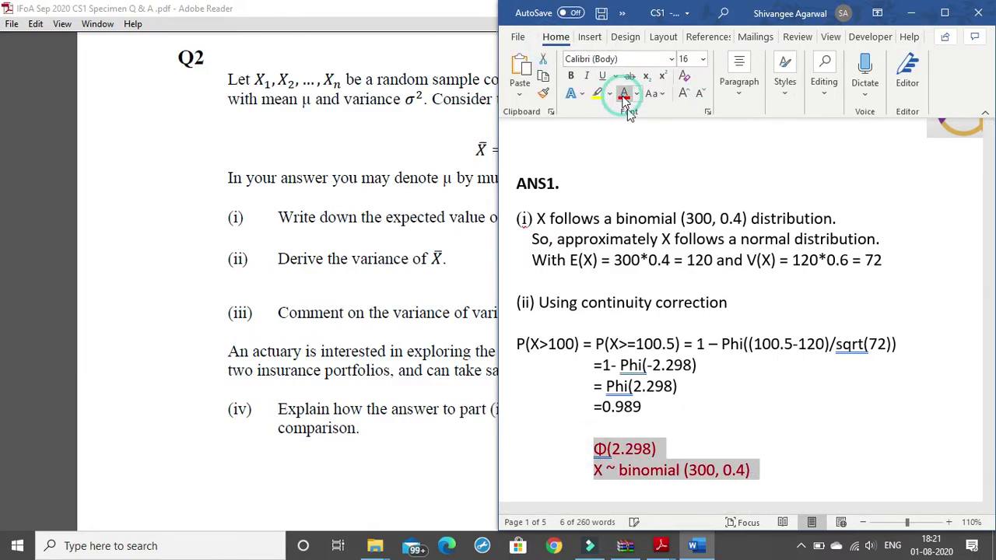
Step: Delete the blank lines sitting above ANS2
left_click(646, 387)
scroll(637, 357, "down", 5)
scroll(596, 344, "down", 4)
scroll(595, 349, "down", 4)
scroll(591, 351, "down", 1)
left_click_drag(562, 296, 542, 148)
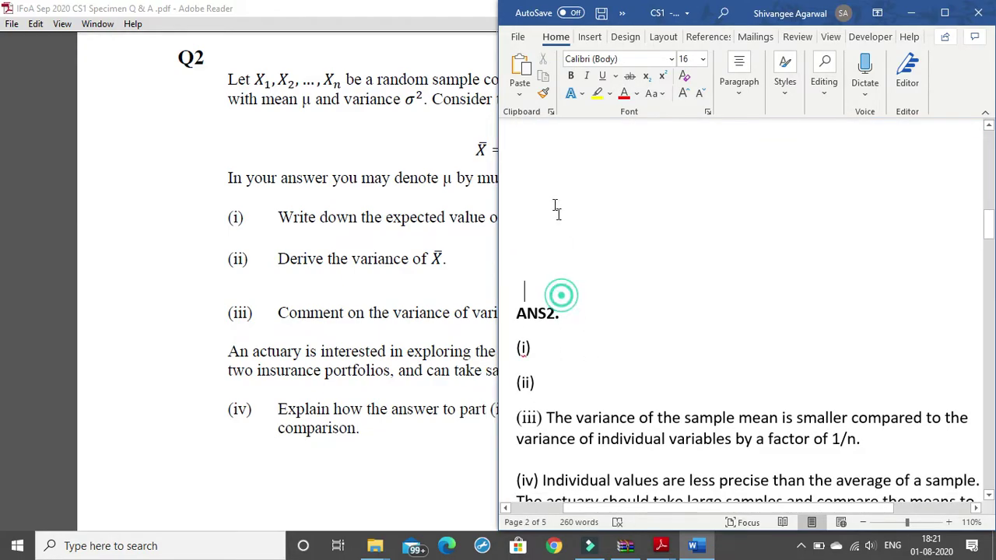
scroll(639, 210, "up", 2)
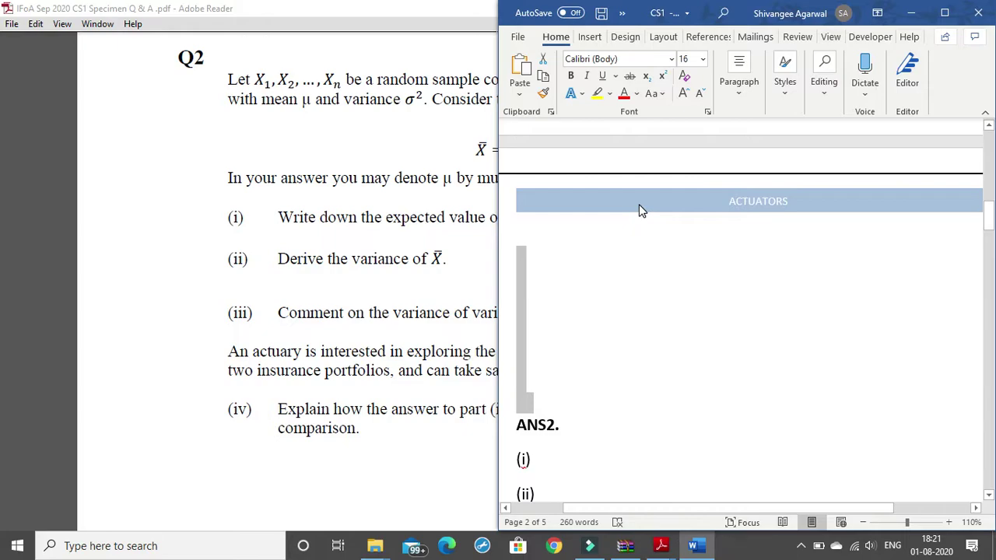
key("Delete")
key("Delete")
key("BackSpace")
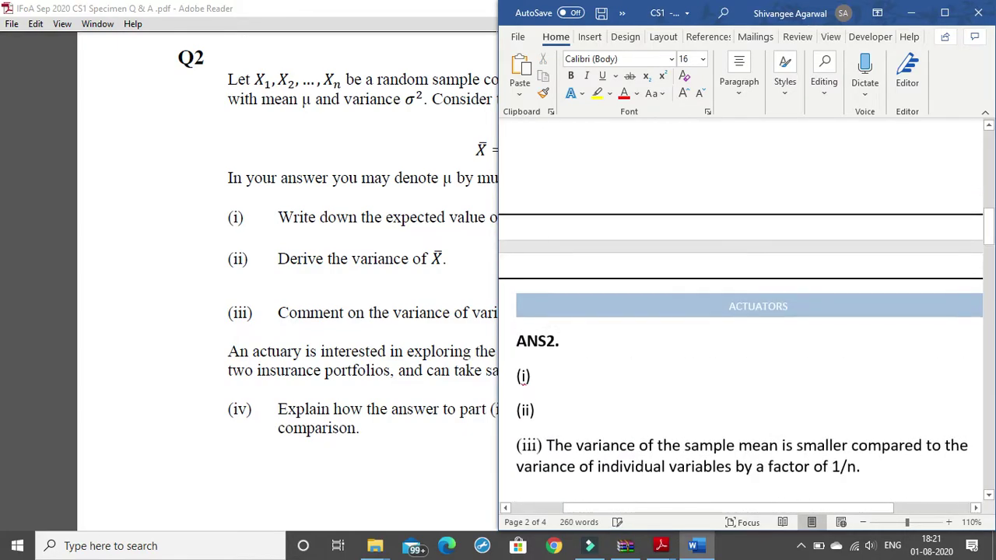
left_click(910, 12)
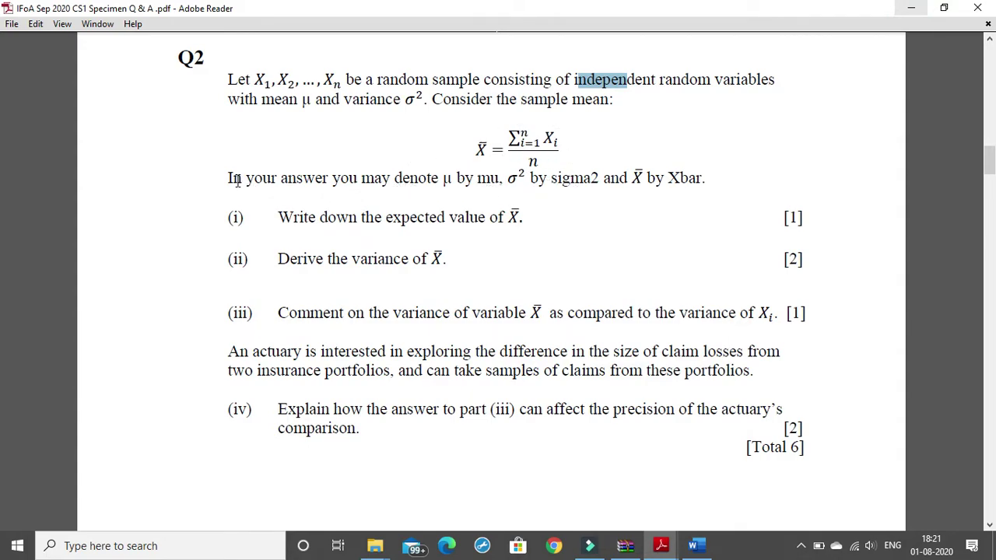
Step: Scroll the PDF to Q2's Solution and snap the Reader window to the left half of the screen
left_click_drag(221, 177, 727, 188)
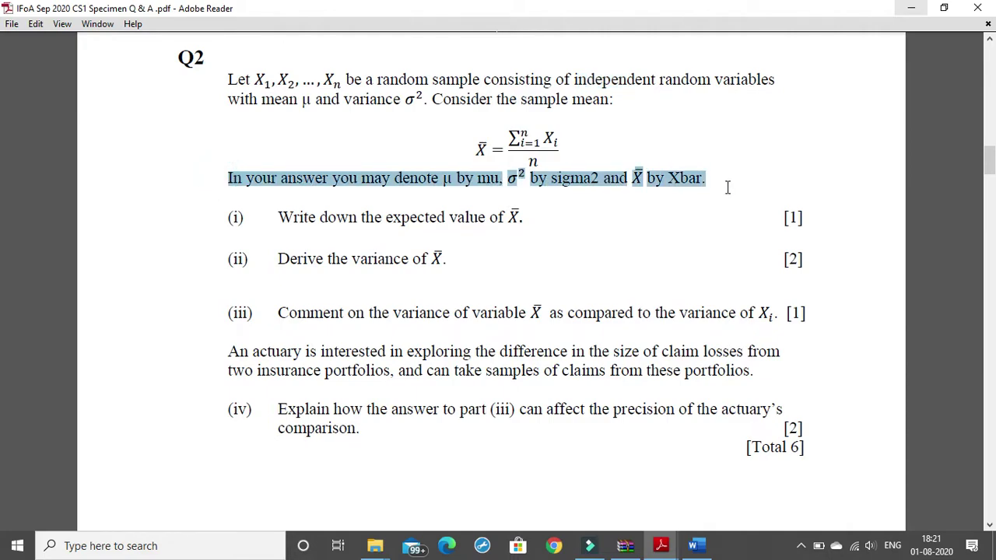
left_click(405, 214)
left_click(441, 179)
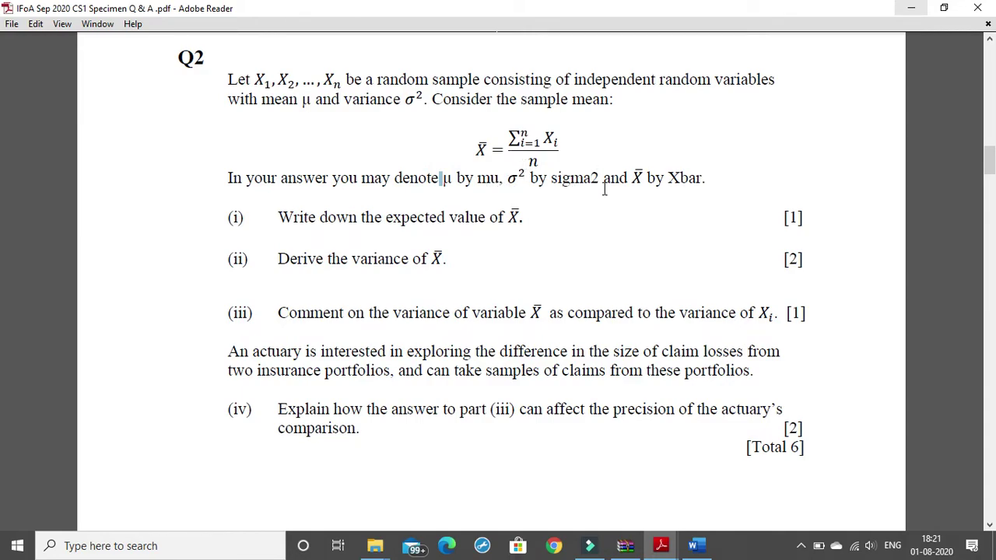
left_click_drag(551, 178, 597, 172)
left_click(639, 184)
left_click_drag(356, 266, 452, 259)
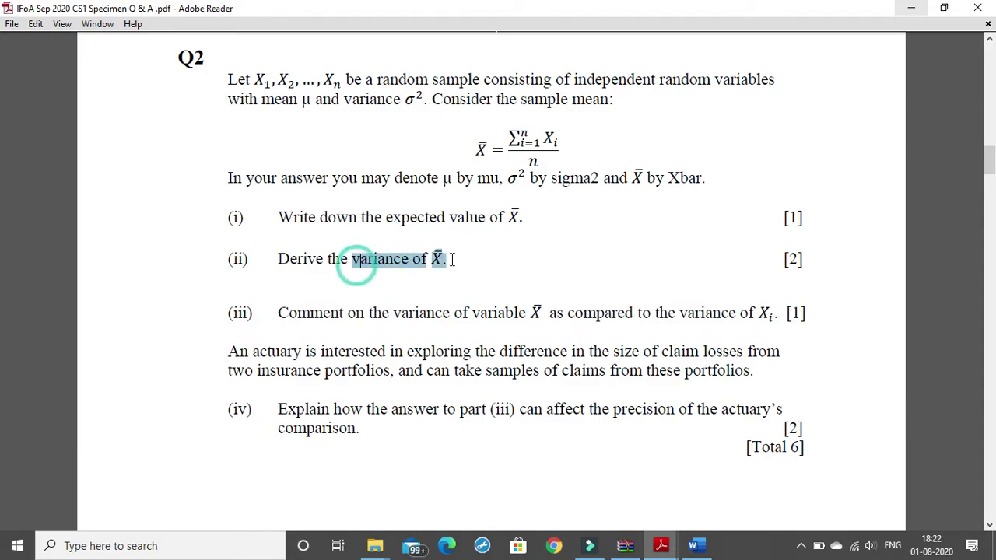
scroll(450, 259, "down", 10)
scroll(440, 260, "down", 5)
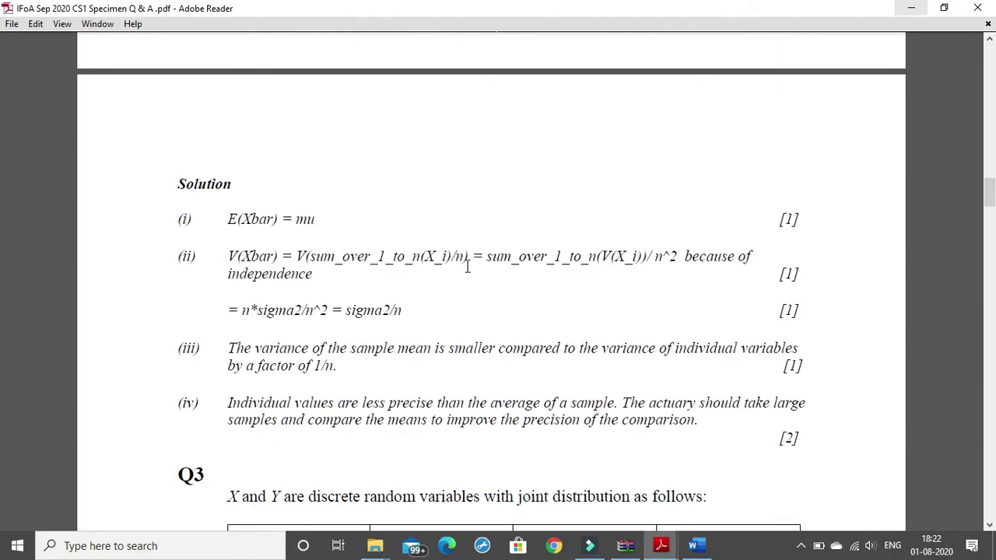
key("super+Left")
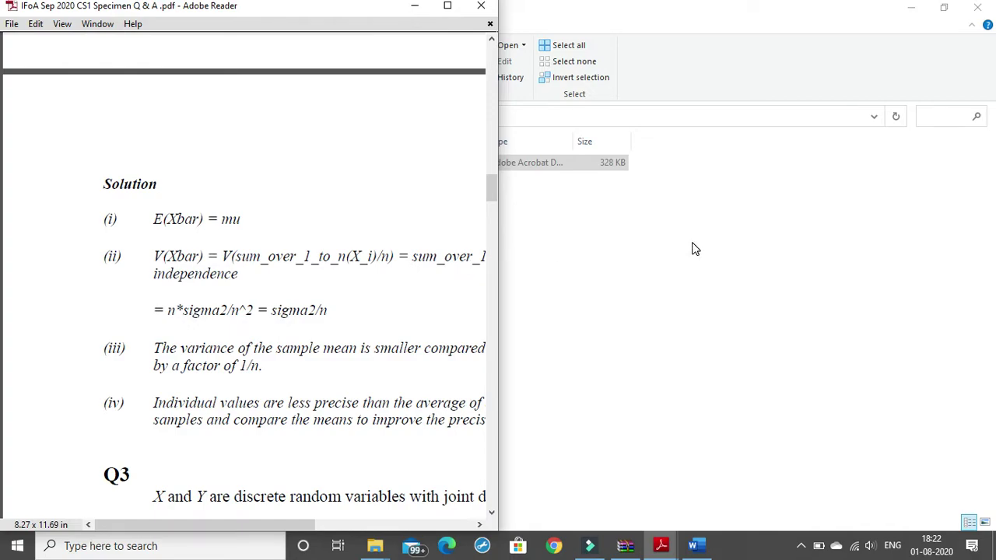
Step: Answer ANS2 part (i) with E(Xbar) = mu
left_click(695, 545)
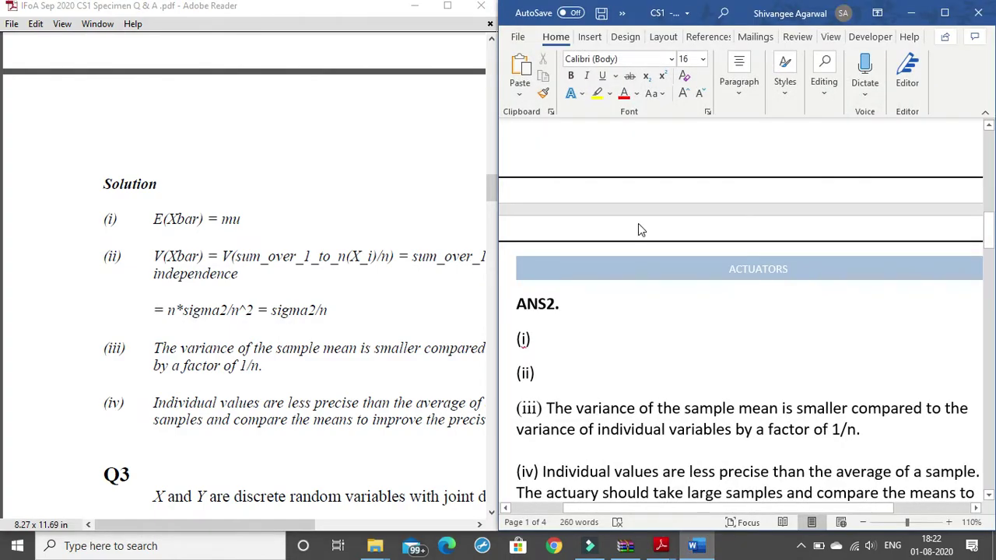
scroll(638, 229, "down", 3)
scroll(662, 240, "up", 1)
left_click(560, 227)
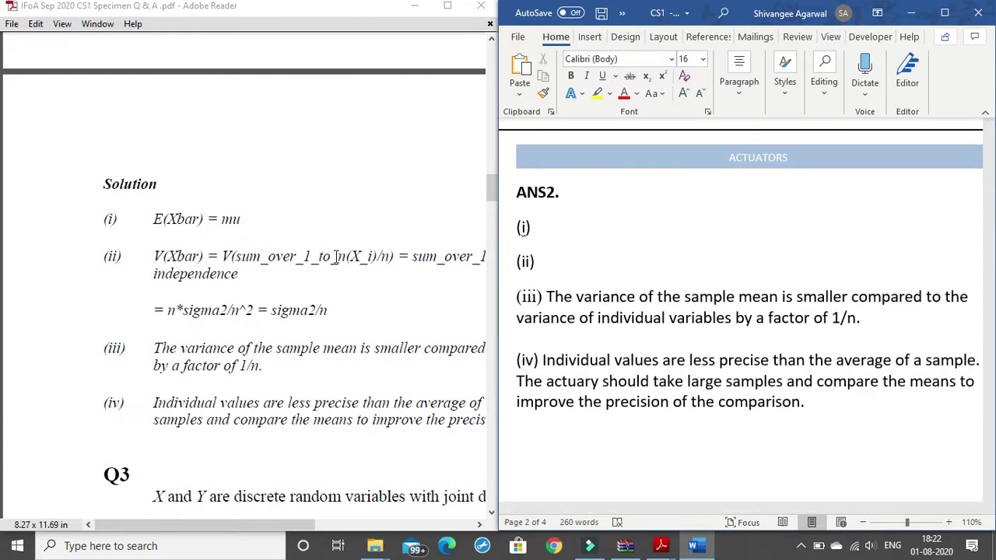
type("E(Xbar) = mu")
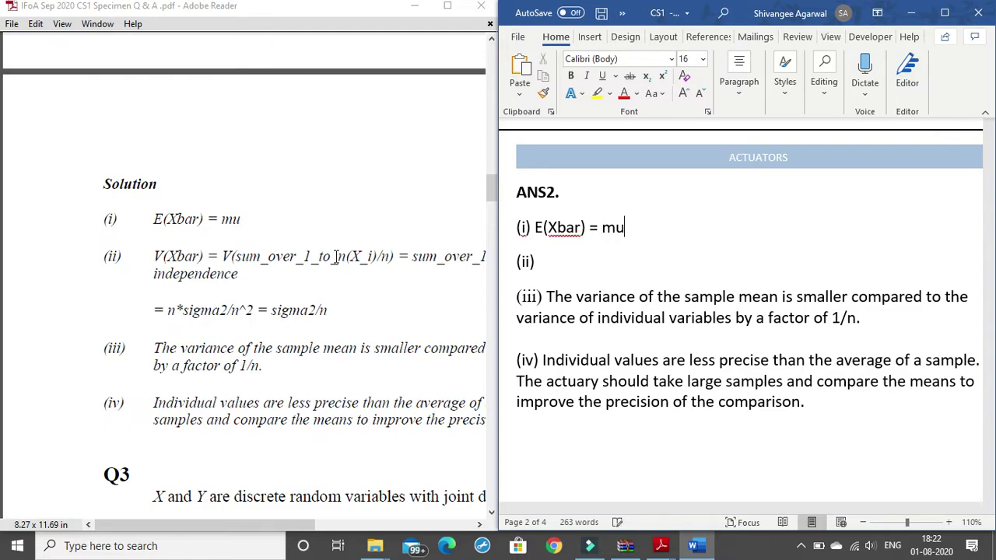
Step: Begin ANS2 part (ii) with V(Xbar) =
left_click(570, 262)
left_click_drag(251, 526, 280, 533)
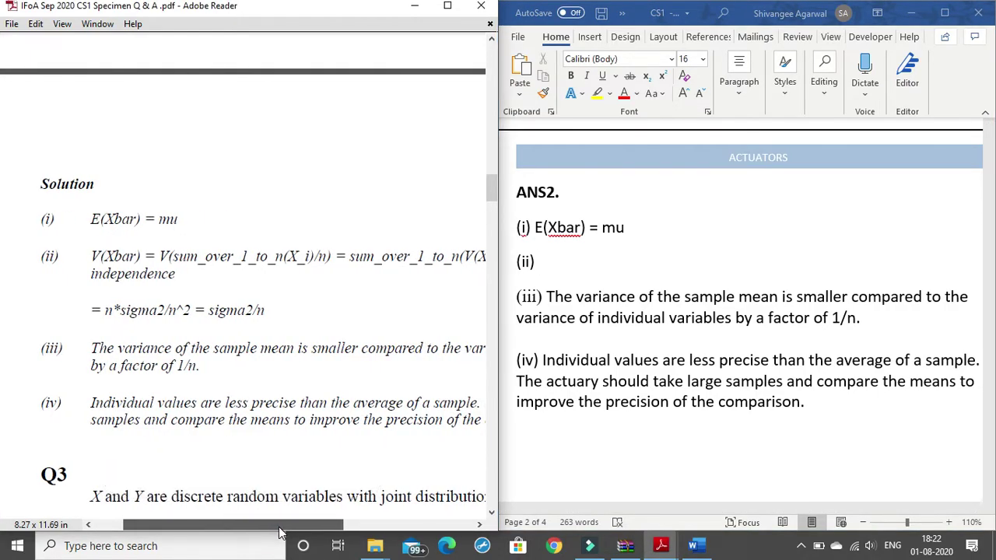
left_click_drag(280, 533, 298, 532)
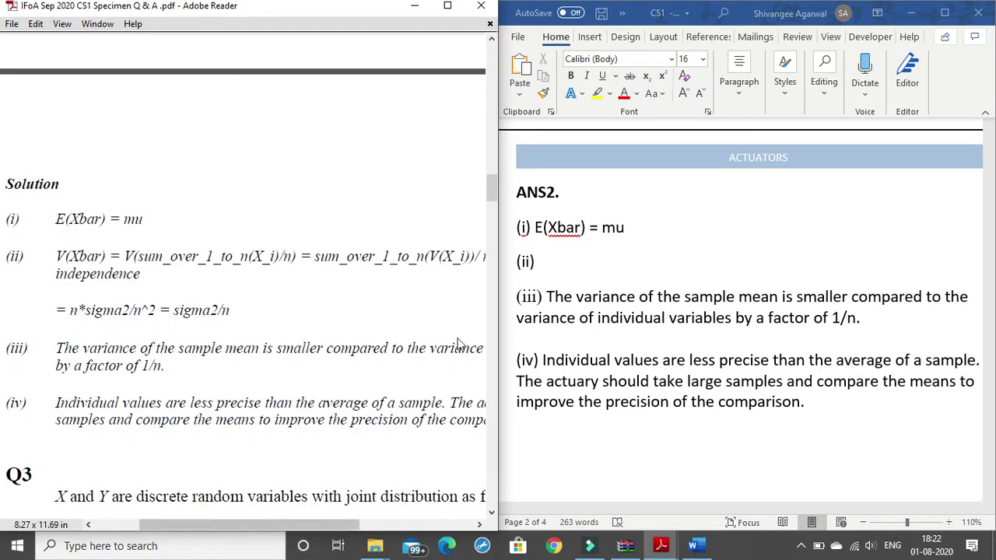
left_click(556, 265)
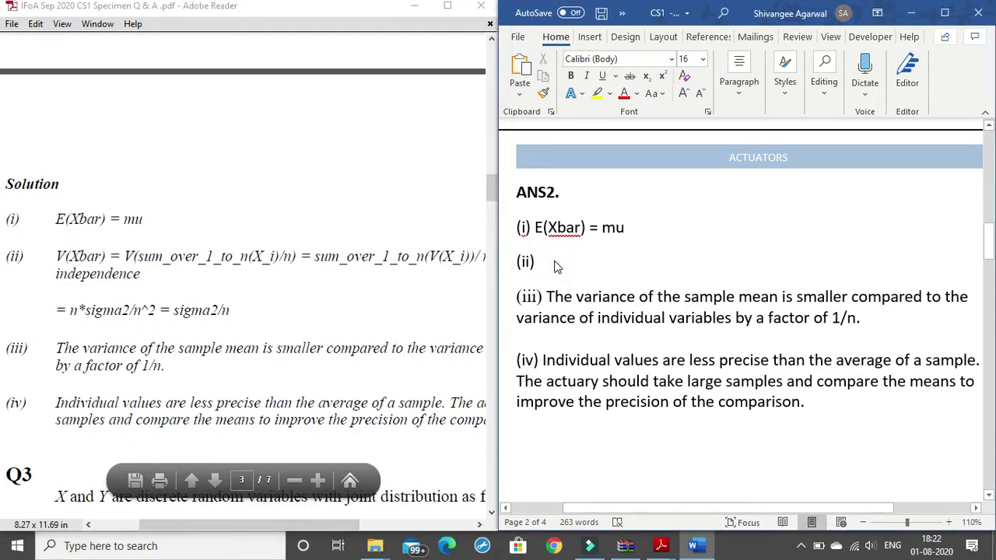
type("V(Xbar) =")
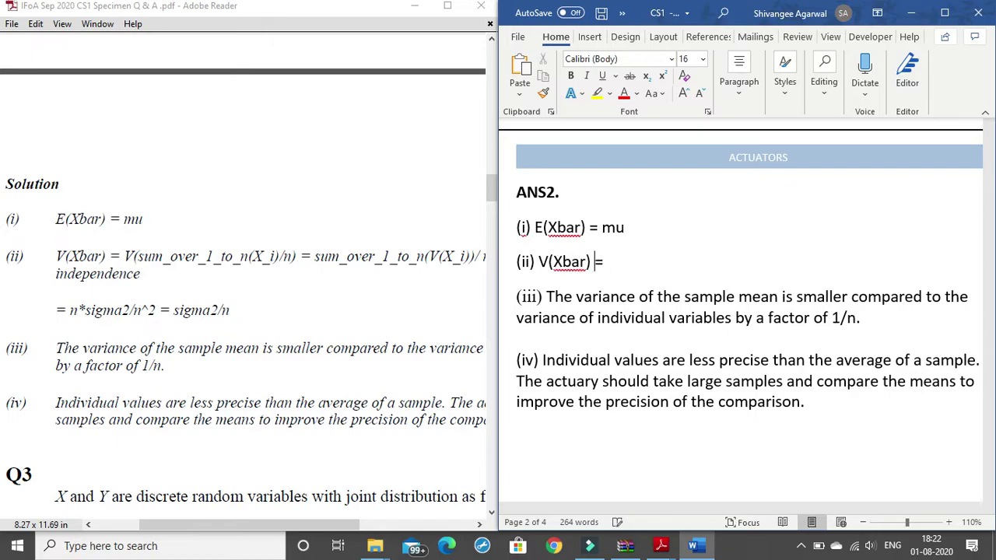
scroll(666, 220, "up", 1)
scroll(151, 266, "up", 2)
scroll(244, 266, "up", 5)
scroll(252, 263, "up", 4)
scroll(253, 262, "up", 3)
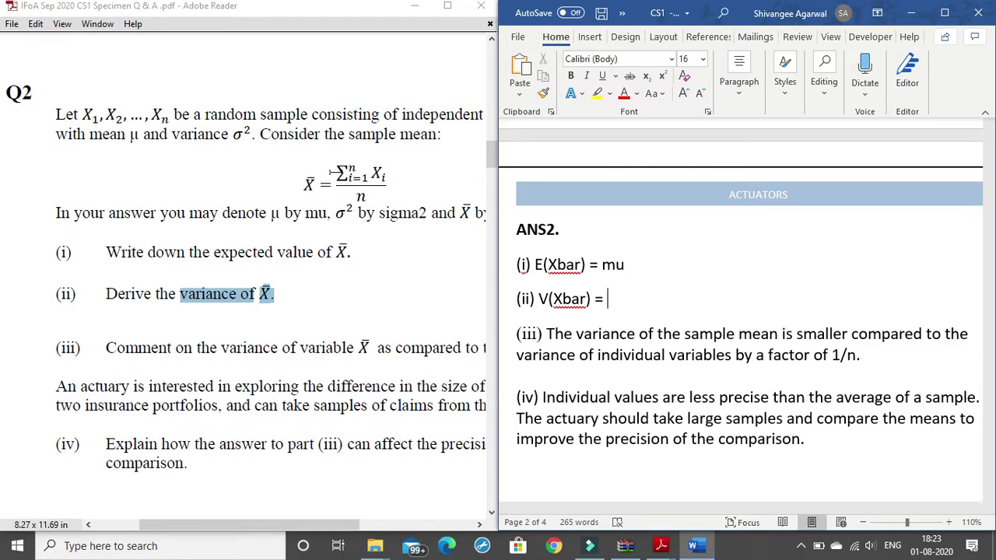
left_click_drag(401, 114, 484, 119)
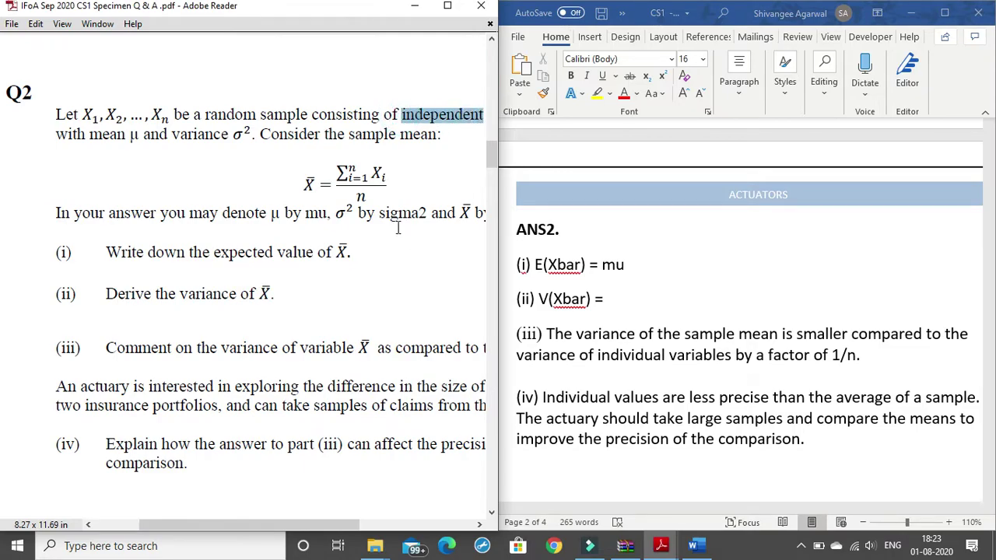
left_click(389, 179)
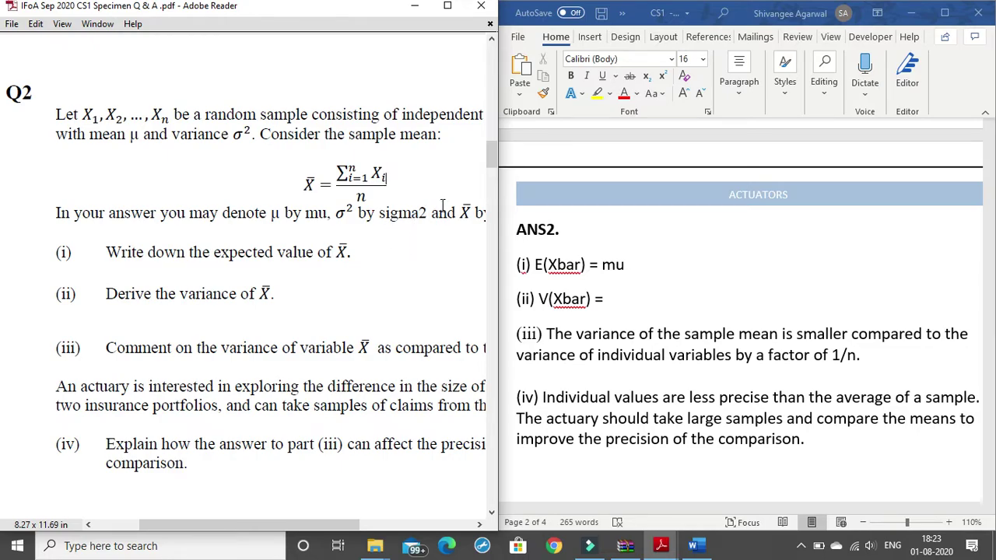
left_click_drag(333, 211, 367, 220)
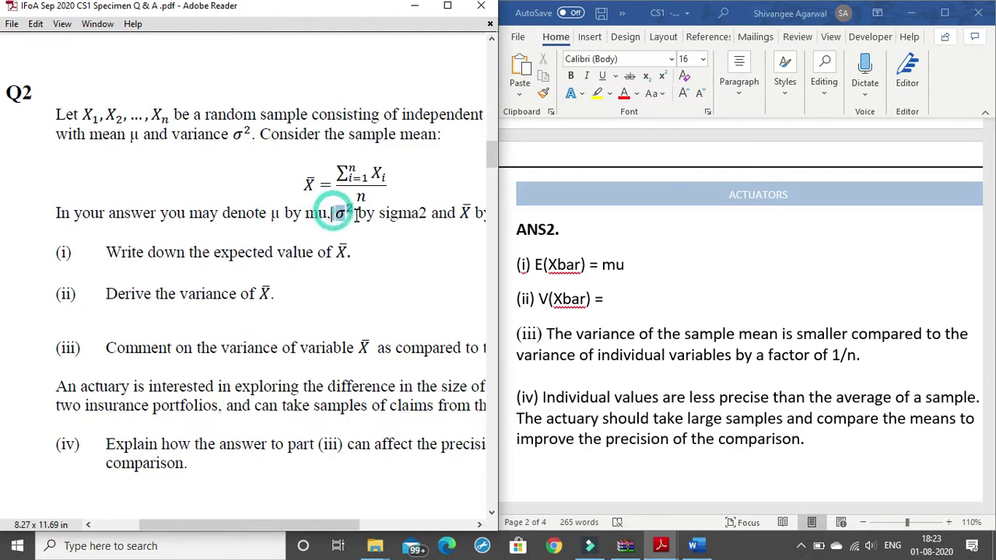
left_click(371, 196)
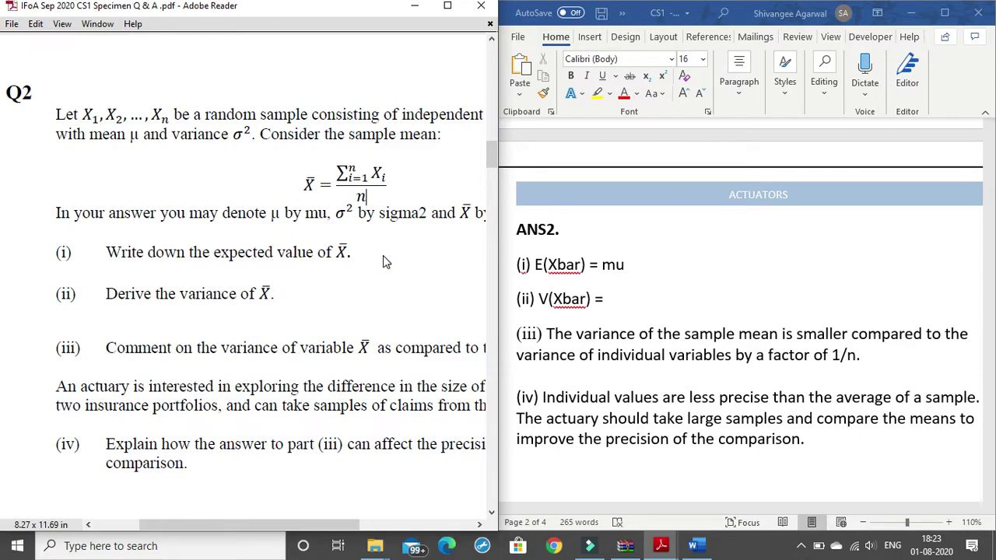
scroll(292, 294, "down", 5)
scroll(289, 294, "down", 5)
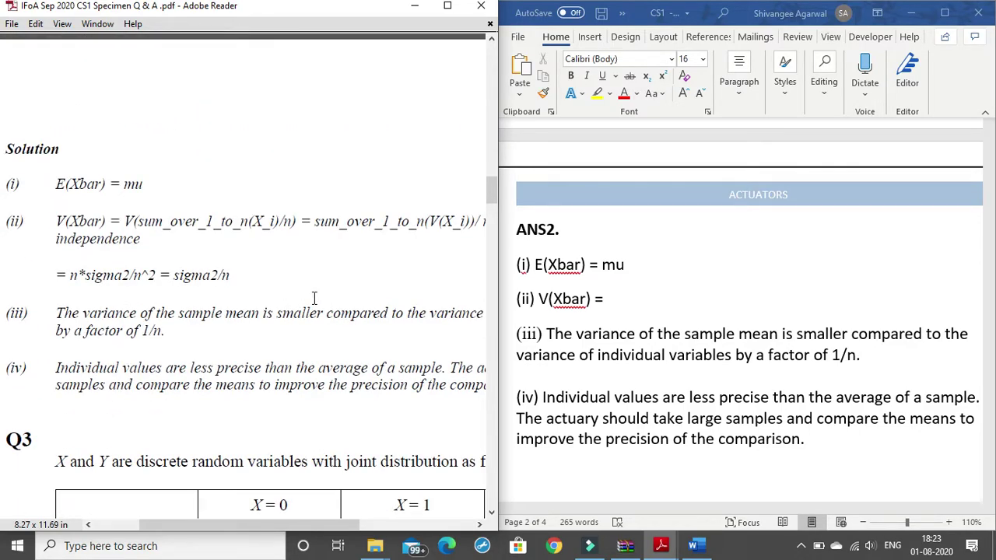
scroll(366, 245, "up", 3)
scroll(405, 207, "up", 7)
scroll(381, 273, "up", 4)
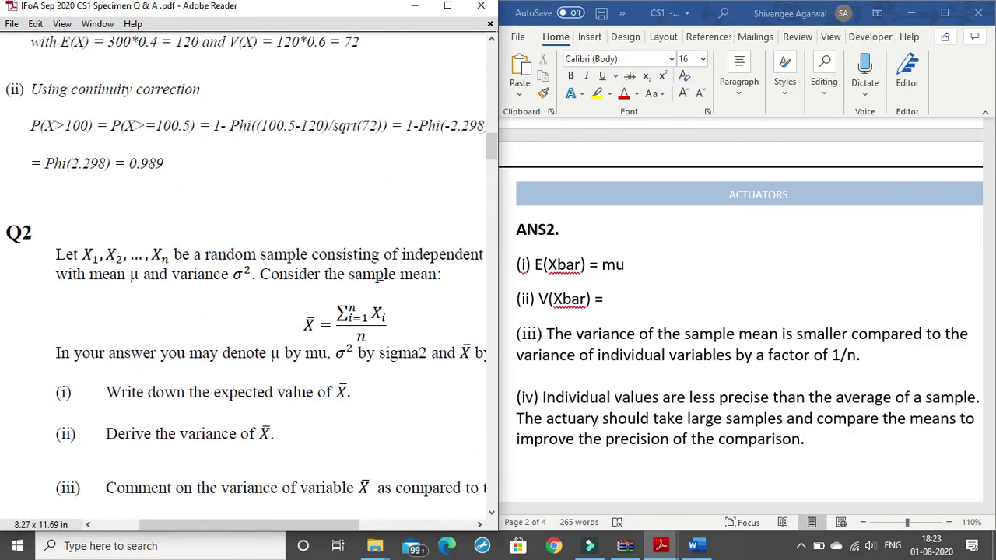
scroll(381, 274, "down", 1)
left_click_drag(338, 246, 385, 248)
left_click(376, 276)
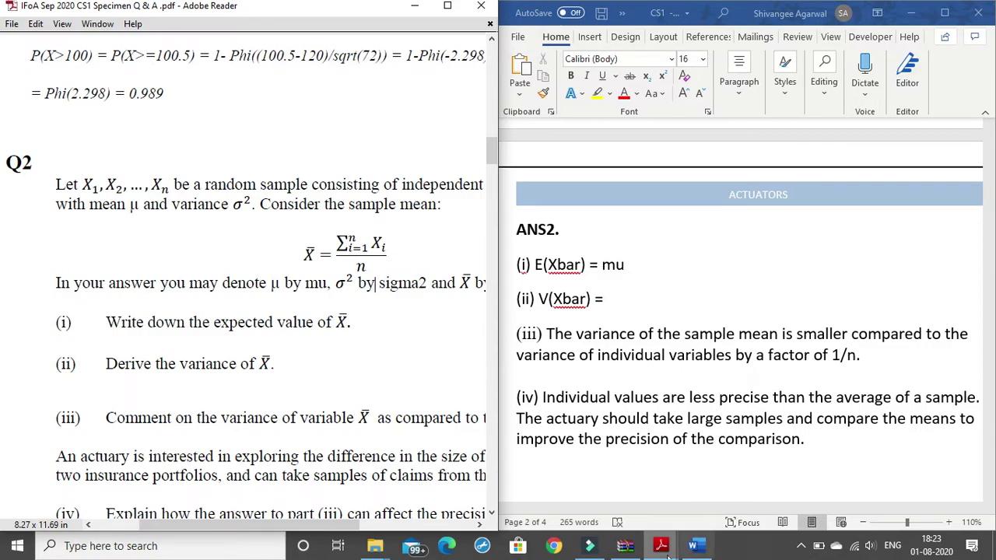
mouse_move(660, 545)
left_click(587, 473)
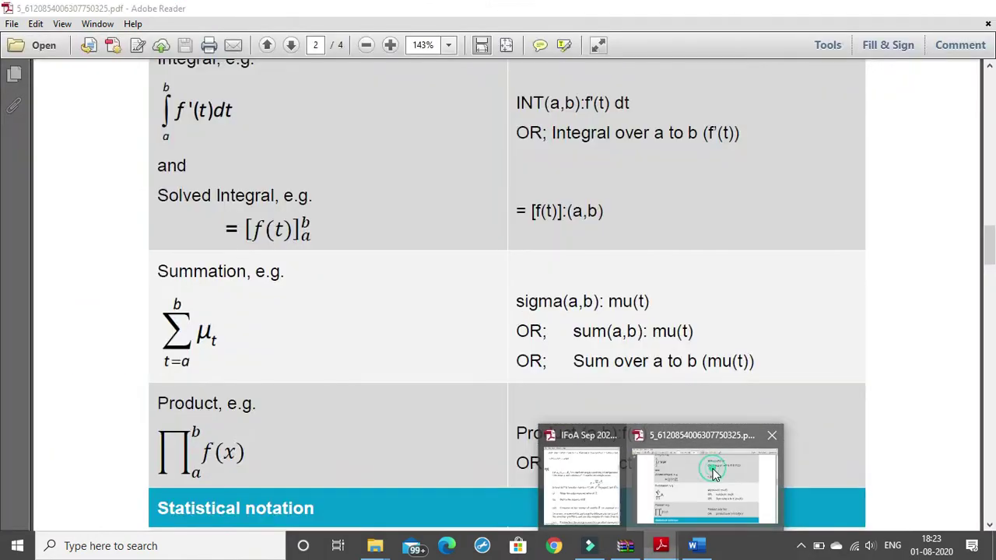
left_click(711, 467)
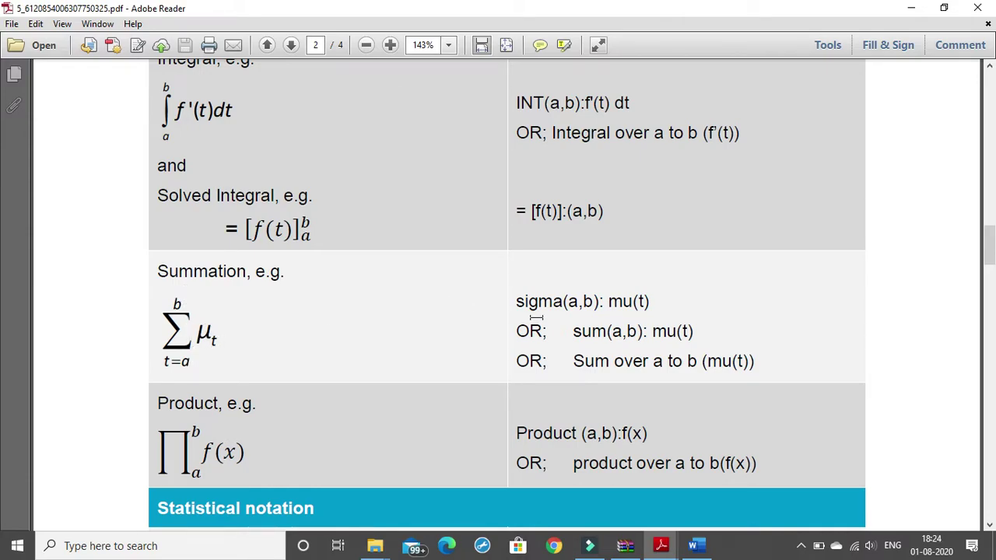
left_click_drag(523, 301, 565, 304)
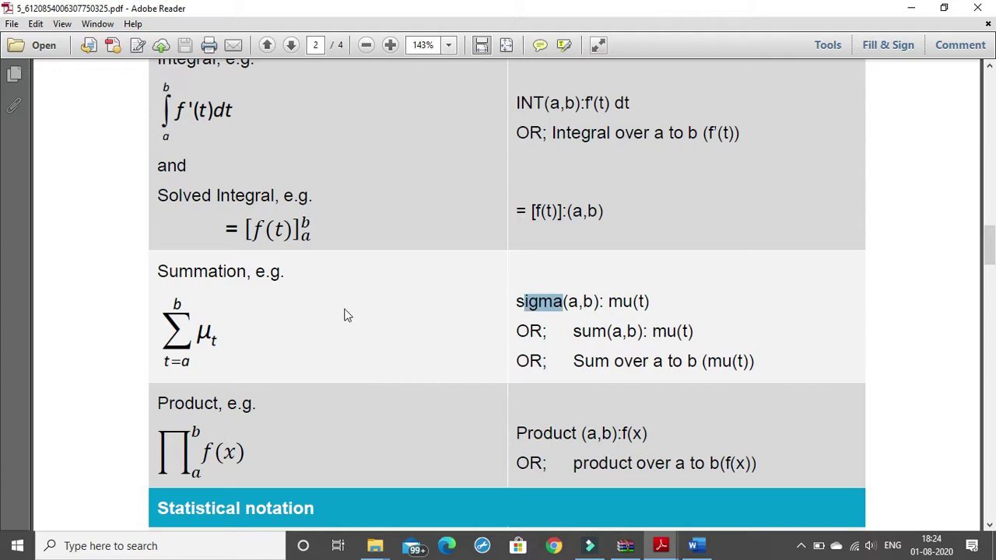
double_click(603, 303)
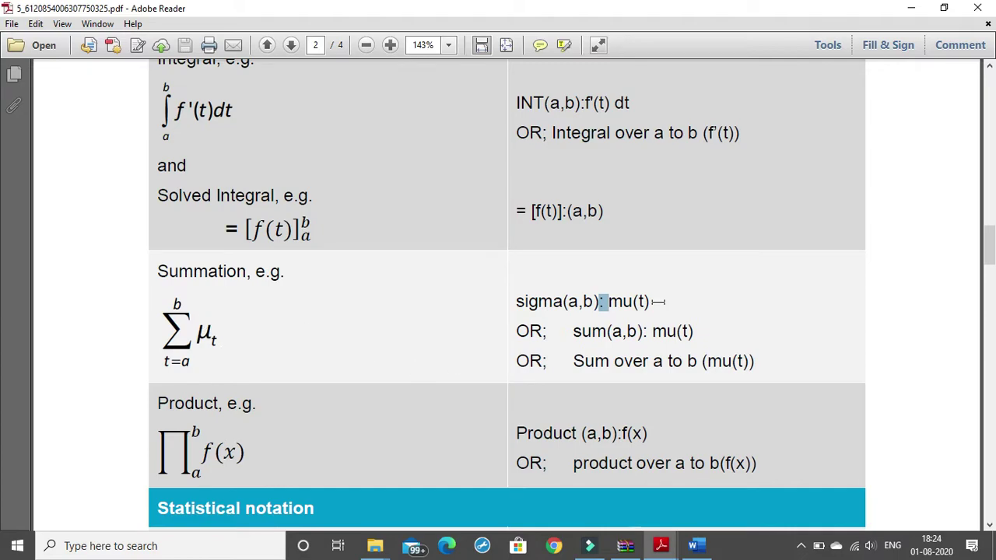
left_click_drag(607, 302, 652, 304)
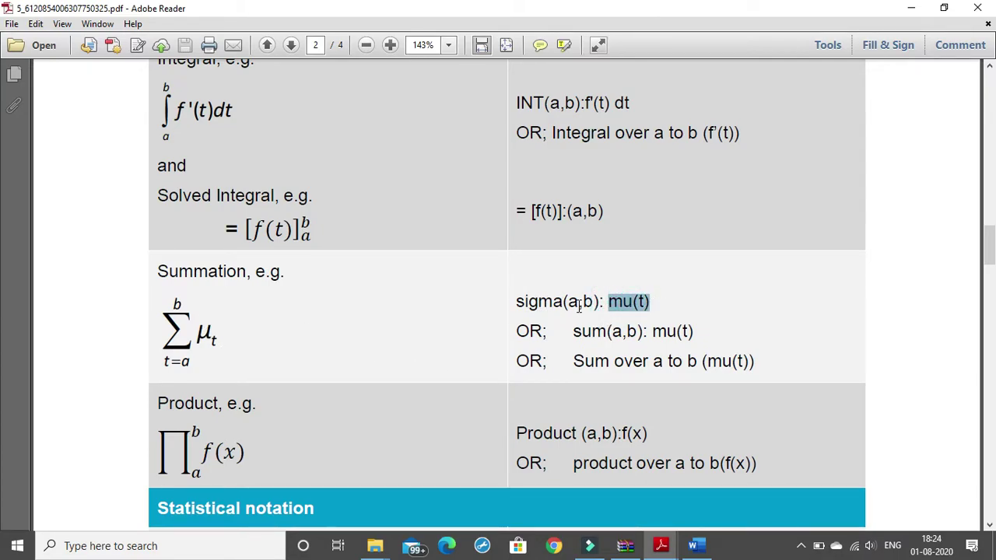
left_click_drag(574, 332, 609, 339)
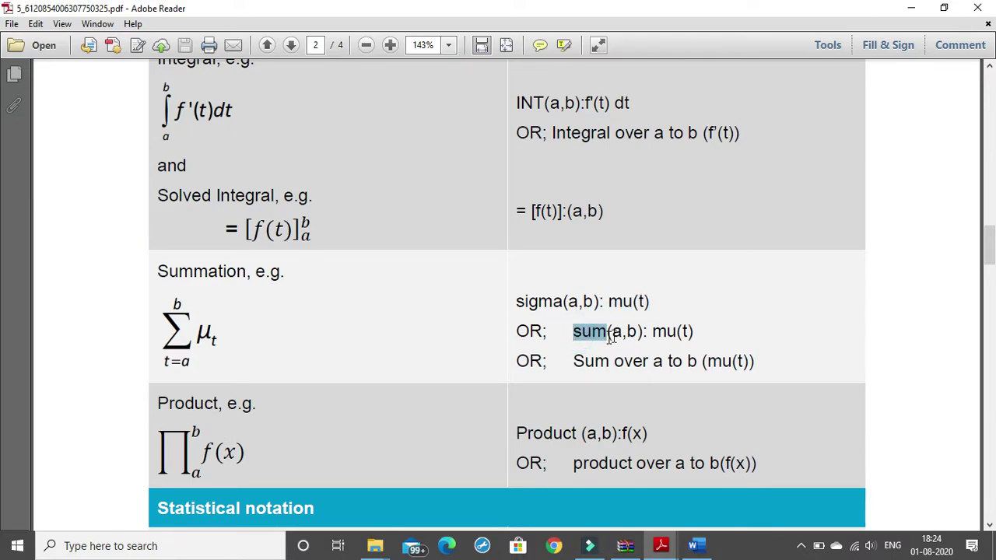
left_click(619, 332)
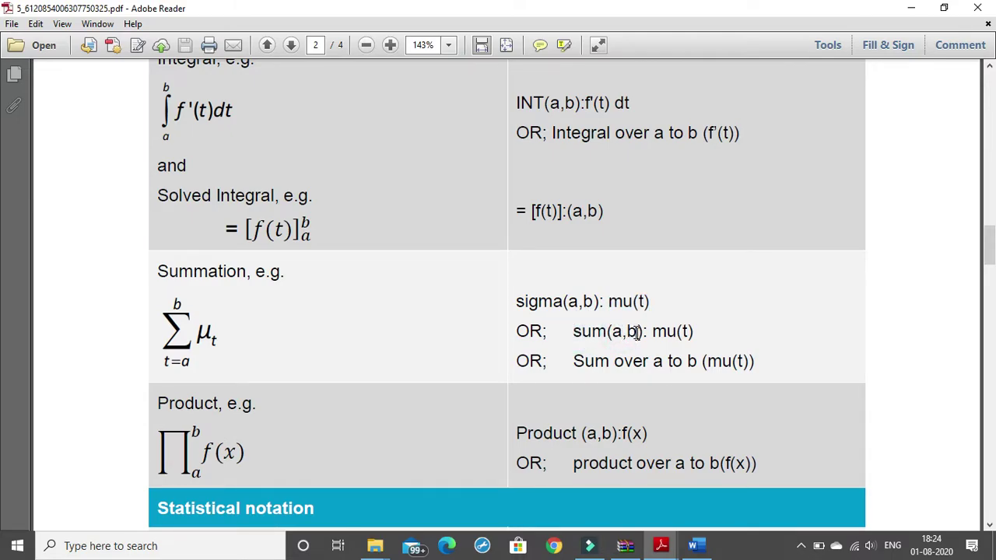
left_click_drag(641, 333, 647, 332)
left_click_drag(654, 332, 693, 335)
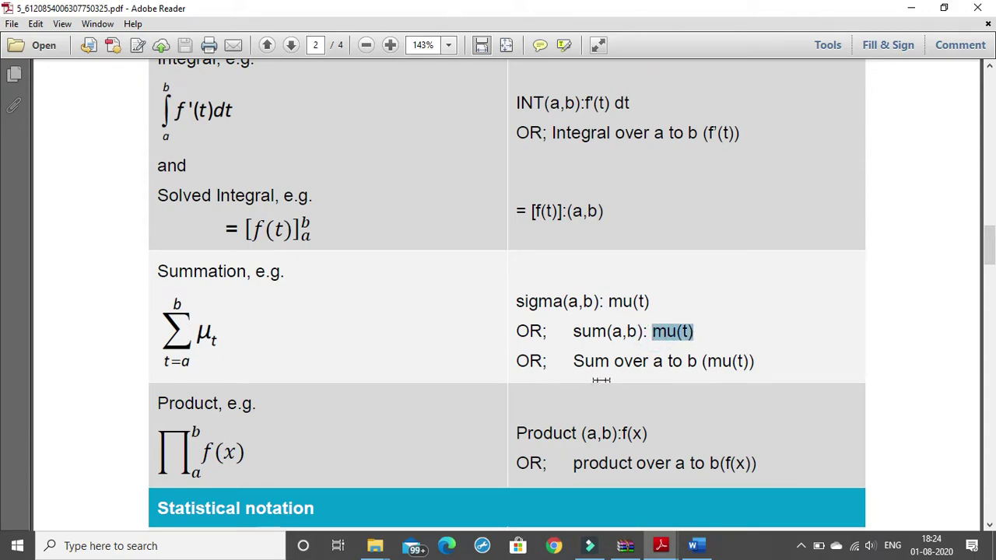
left_click_drag(573, 361, 763, 365)
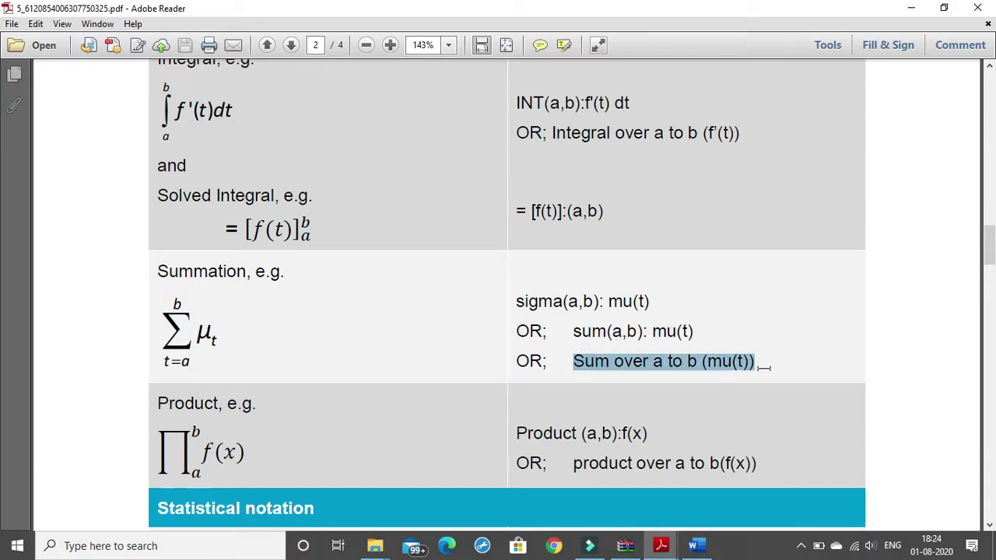
left_click(588, 380)
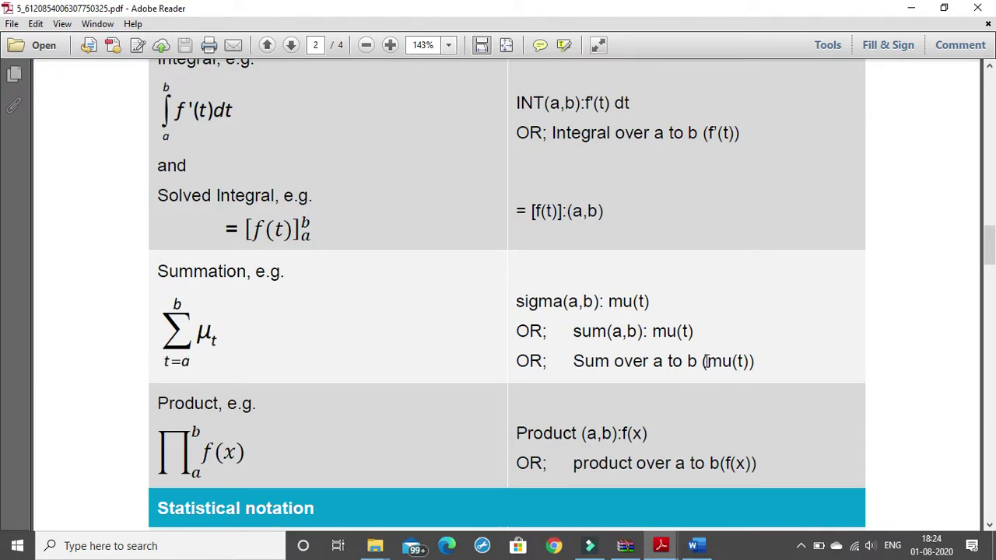
left_click_drag(703, 361, 754, 362)
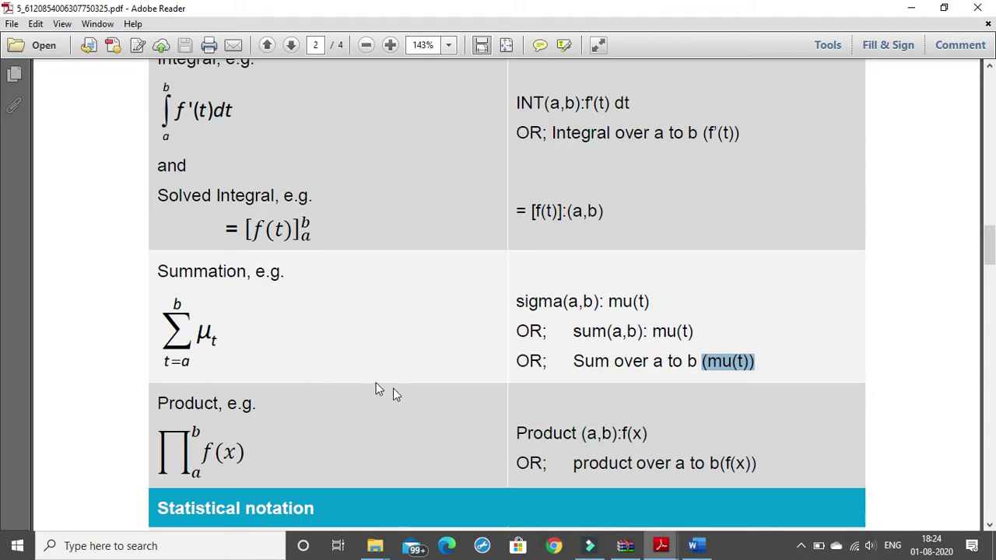
left_click(420, 399)
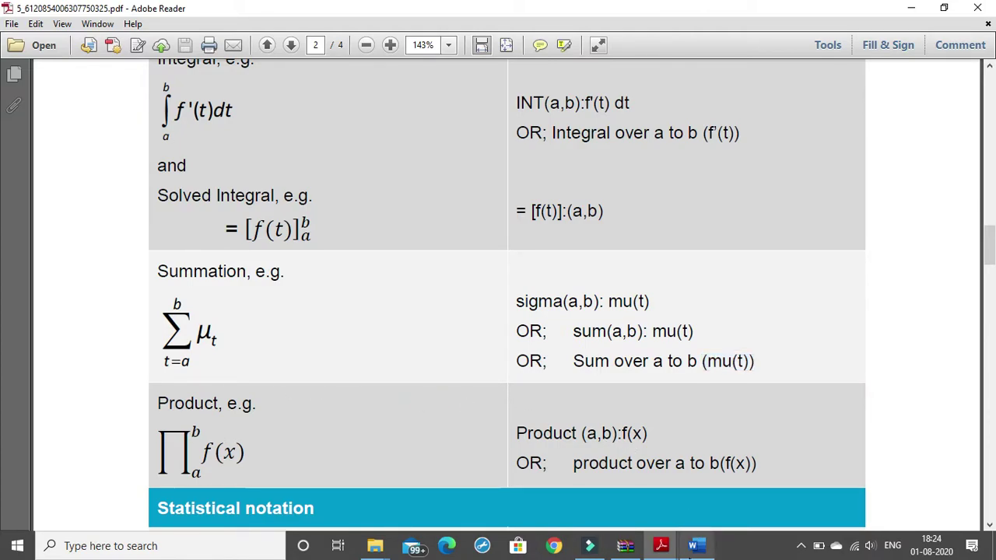
left_click(691, 547)
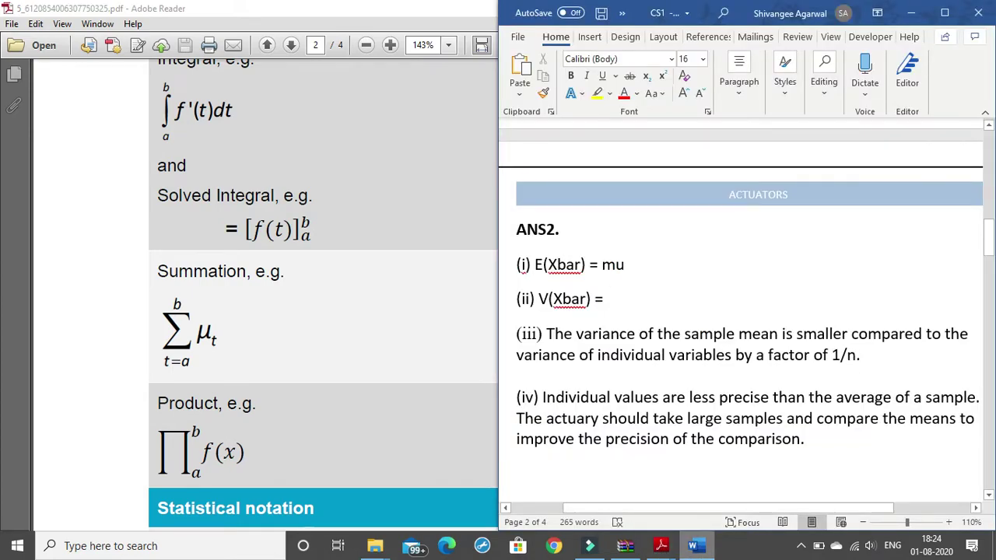
left_click(378, 367)
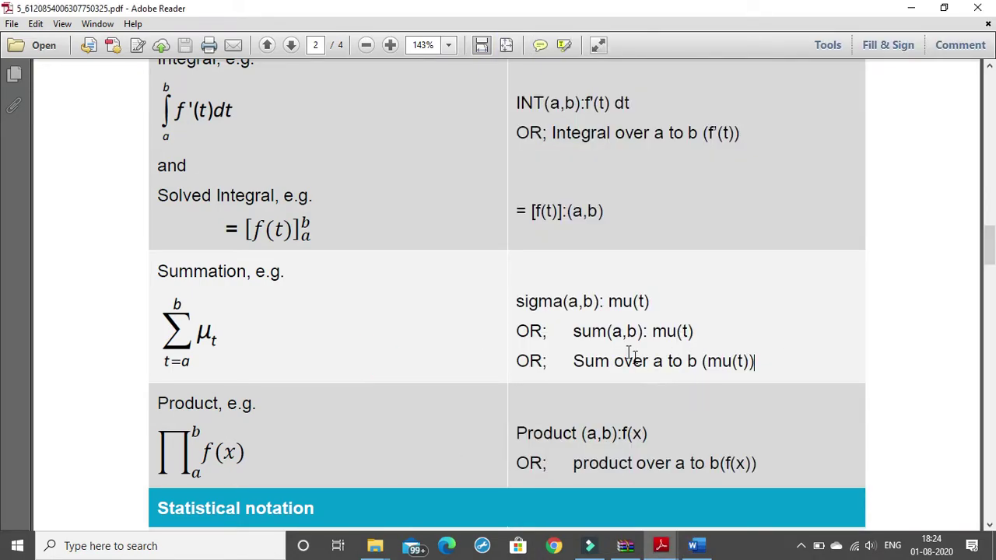
left_click_drag(573, 331, 693, 333)
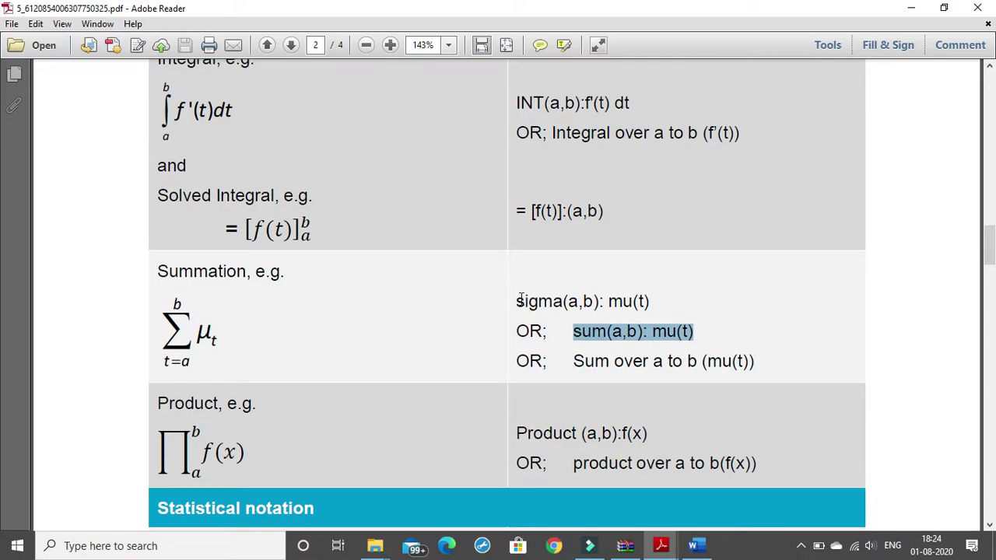
left_click_drag(516, 301, 649, 302)
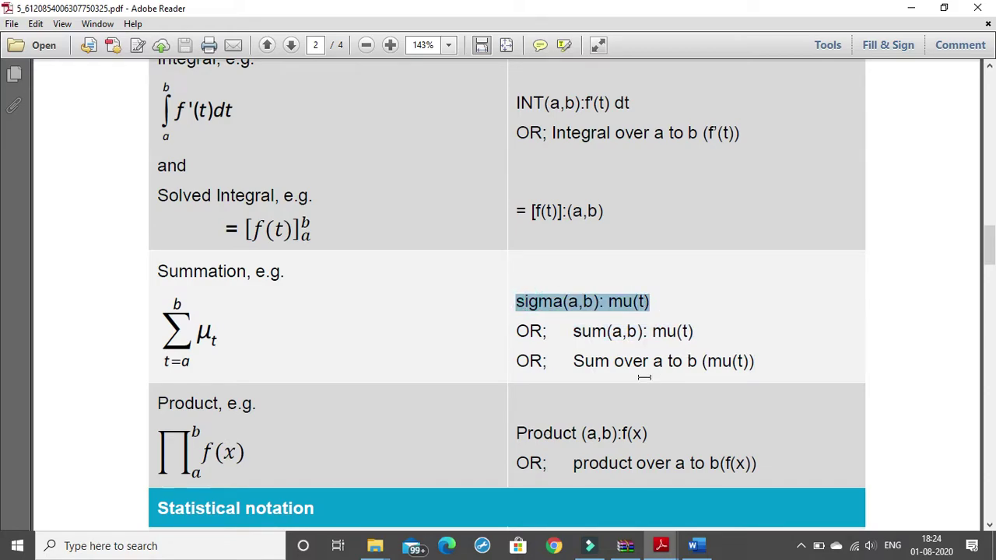
left_click_drag(573, 361, 758, 370)
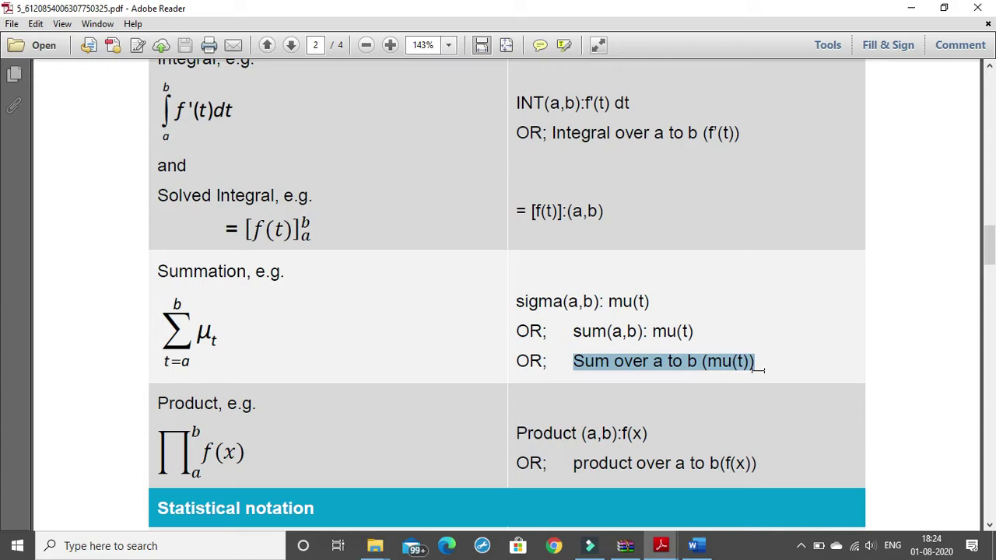
Step: Switch to the IFoA Sep 2020 CS1 Specimen PDF and scroll down to the Q2 solution
left_click(693, 541)
mouse_move(660, 549)
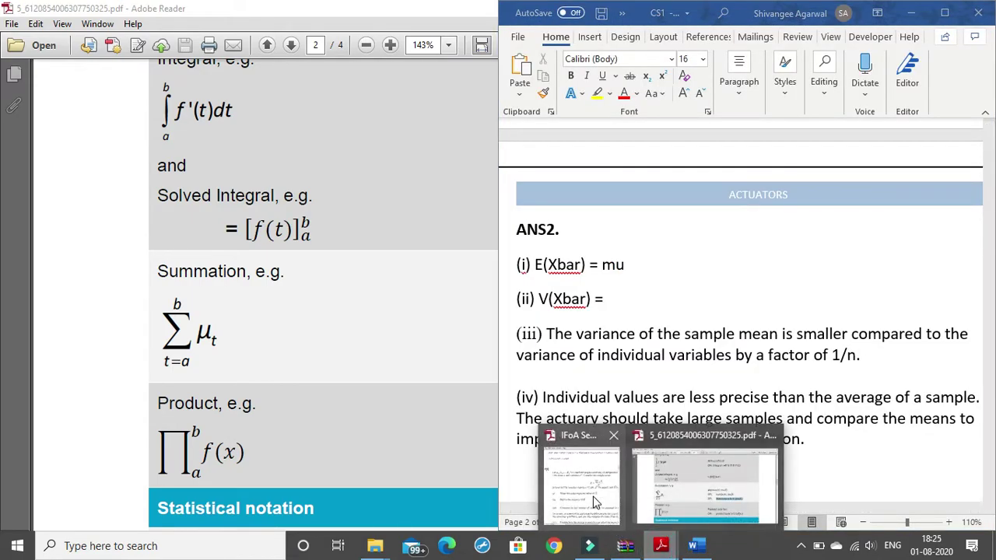
left_click(593, 496)
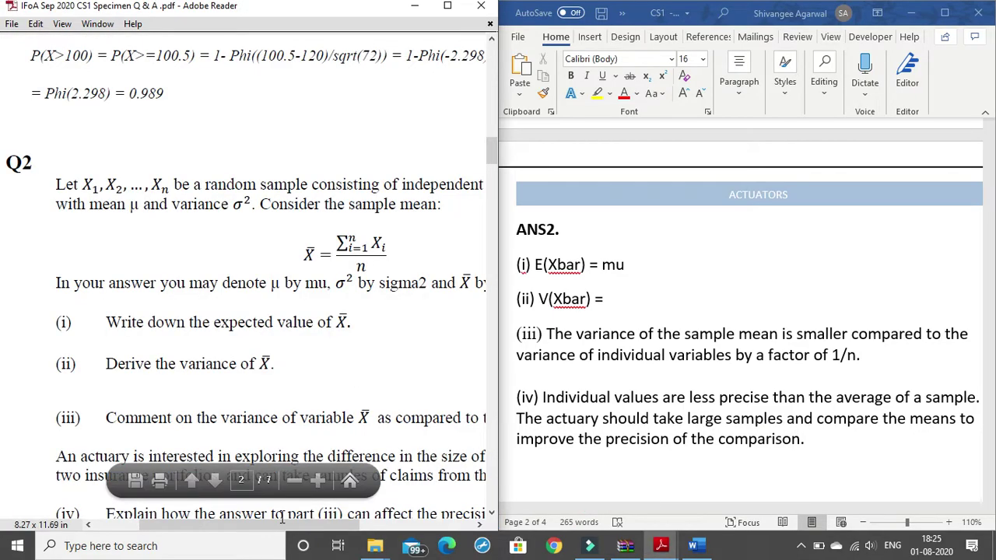
scroll(328, 483, "down", 3)
scroll(343, 451, "down", 2)
scroll(358, 436, "down", 5)
scroll(350, 420, "down", 2)
scroll(326, 365, "down", 5)
scroll(308, 348, "down", 3)
scroll(304, 350, "down", 3)
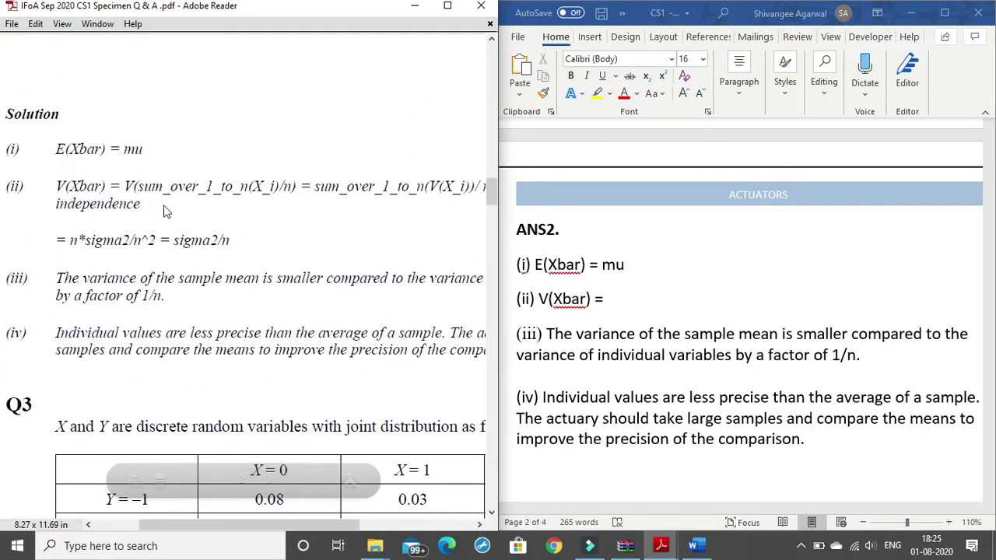
Step: After V(Xbar) =, type the start of the sum term, V(sum(1,
left_click(133, 185)
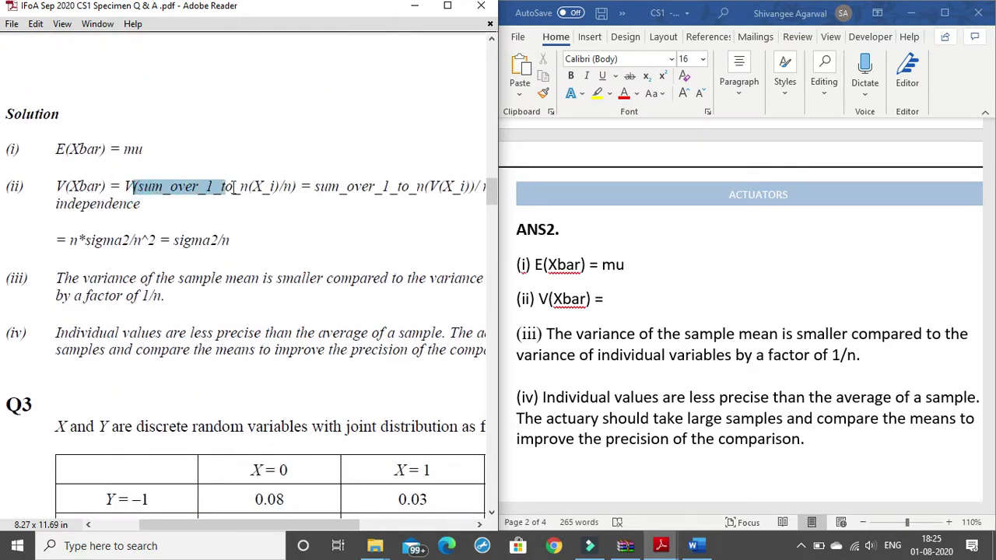
left_click_drag(133, 185, 250, 190)
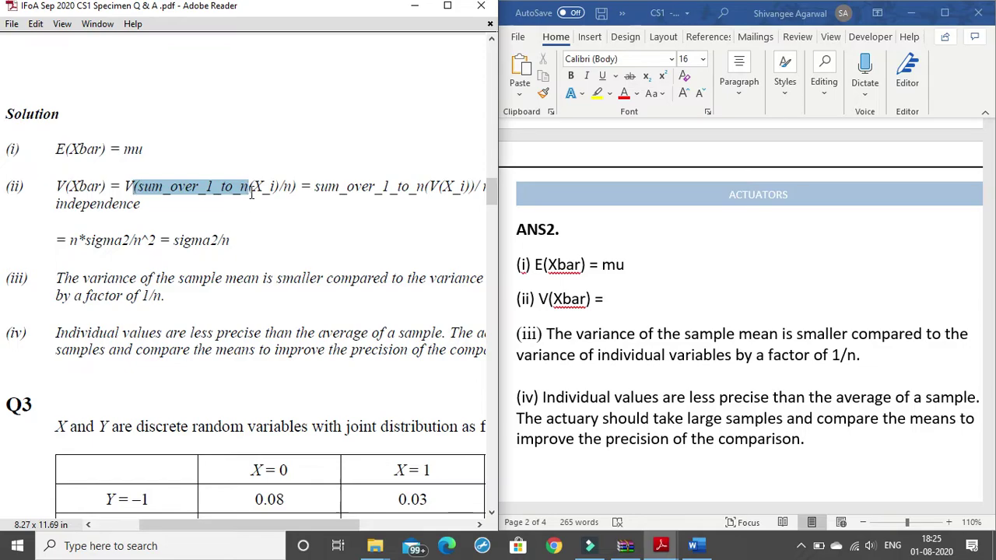
left_click(315, 227)
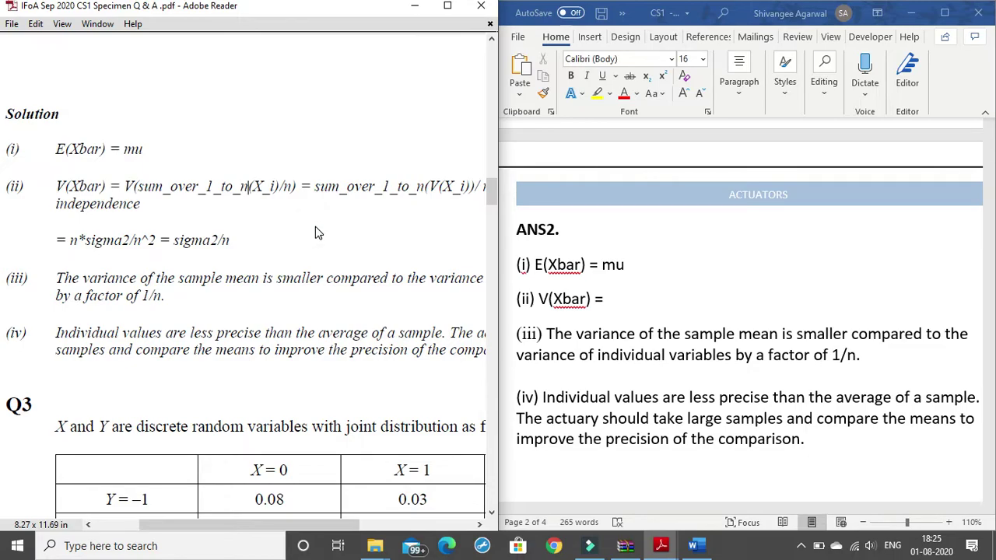
left_click(610, 299)
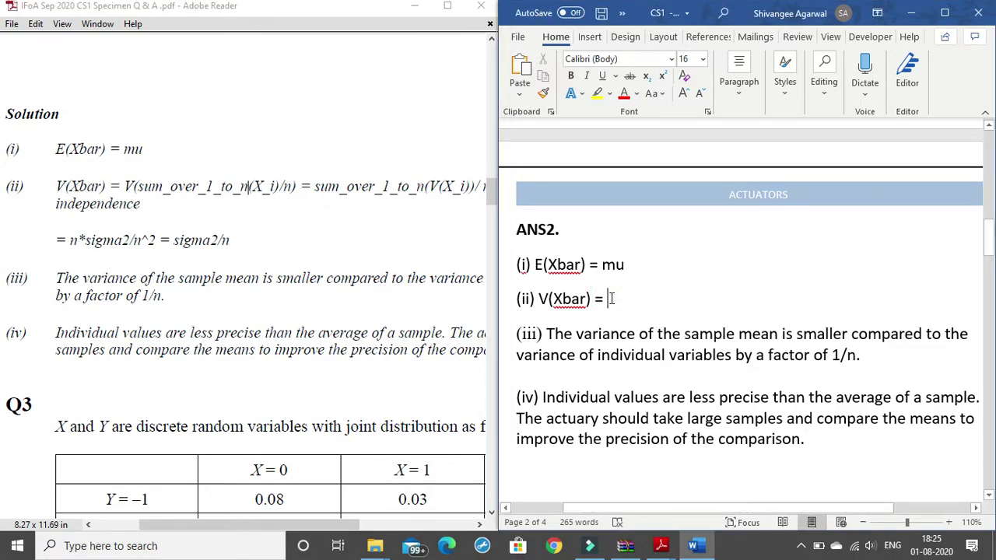
type("V(")
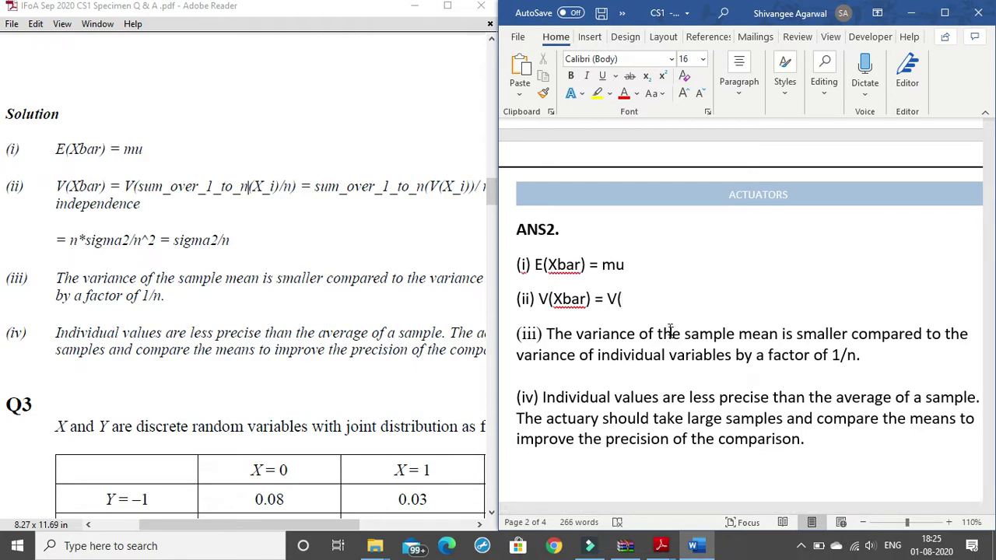
scroll(365, 286, "down", 1)
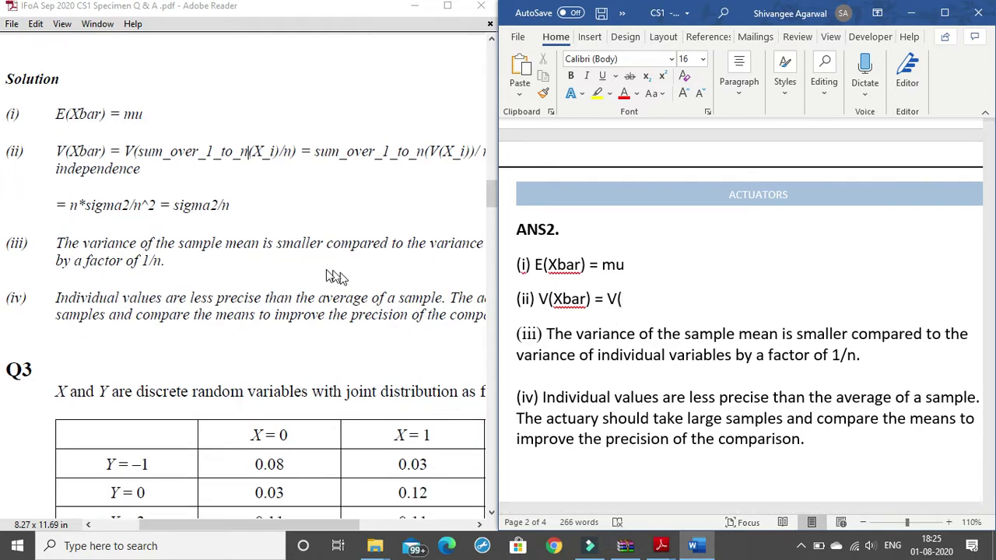
type("sum")
type("(")
type("1,2")
key("BackSpace")
key("BackSpace")
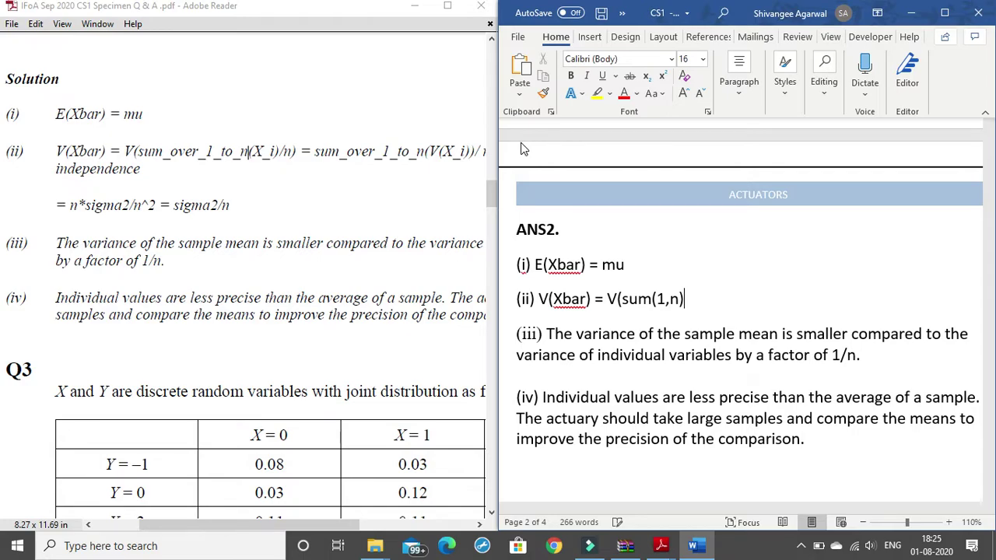
Step: Swap the round bracket after V for '[' so the line reads V[sum(1,n):
left_click(619, 301)
key("BackSpace")
type("[")
left_click(700, 298)
left_click_drag(249, 152, 278, 155)
left_click(289, 185)
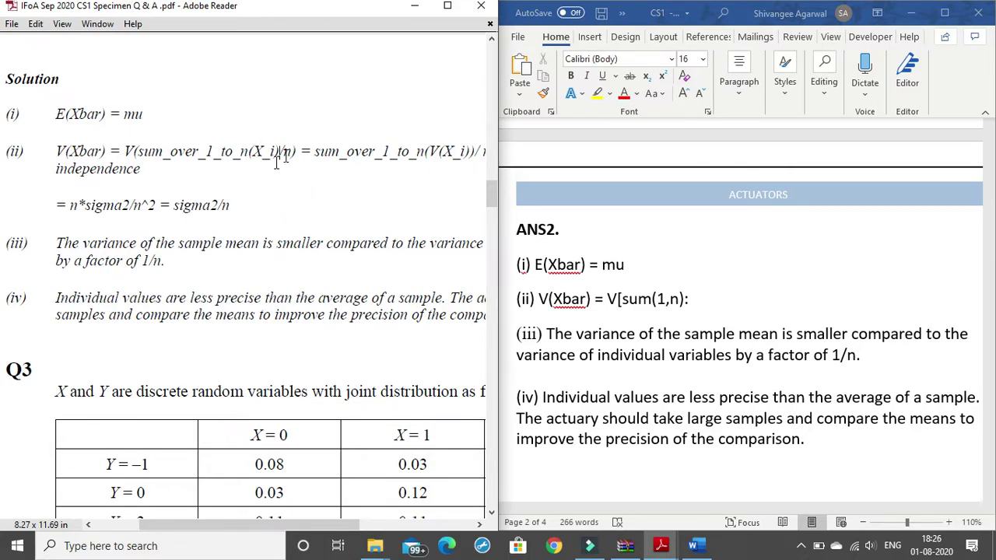
left_click(692, 301)
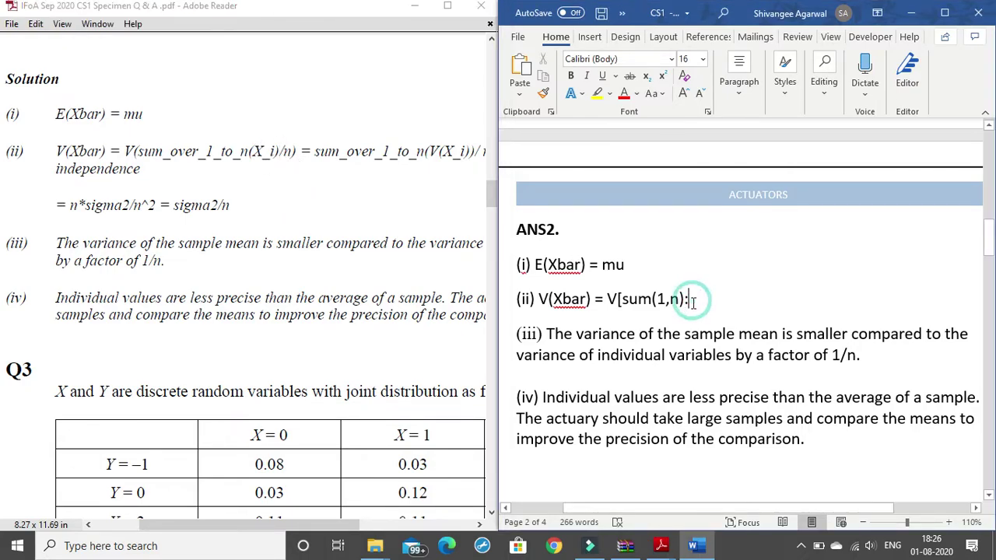
Step: Add the (X_i)/n term and space the brackets and colon to read V[ sum(1,n) : (X_i)/n ]
type("(")
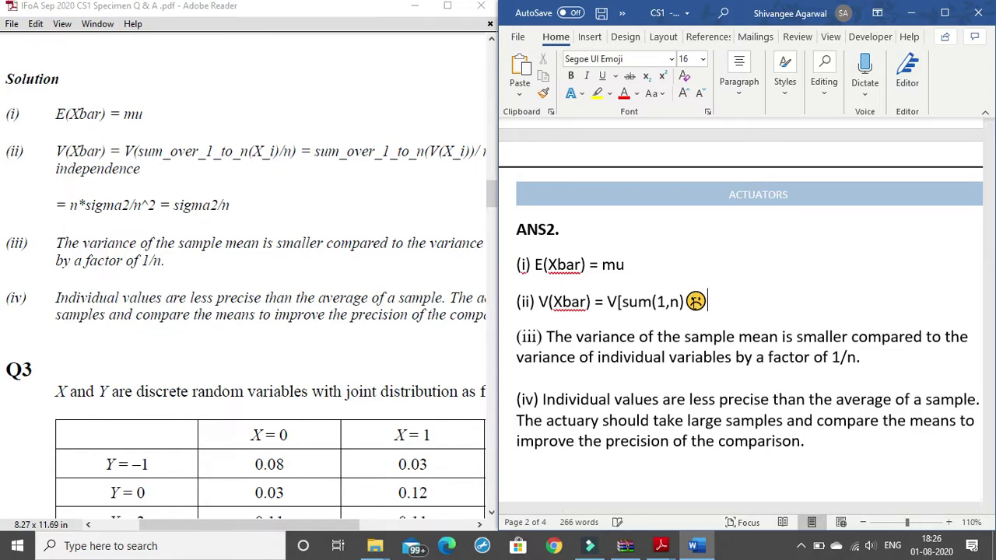
key("ctrl+z")
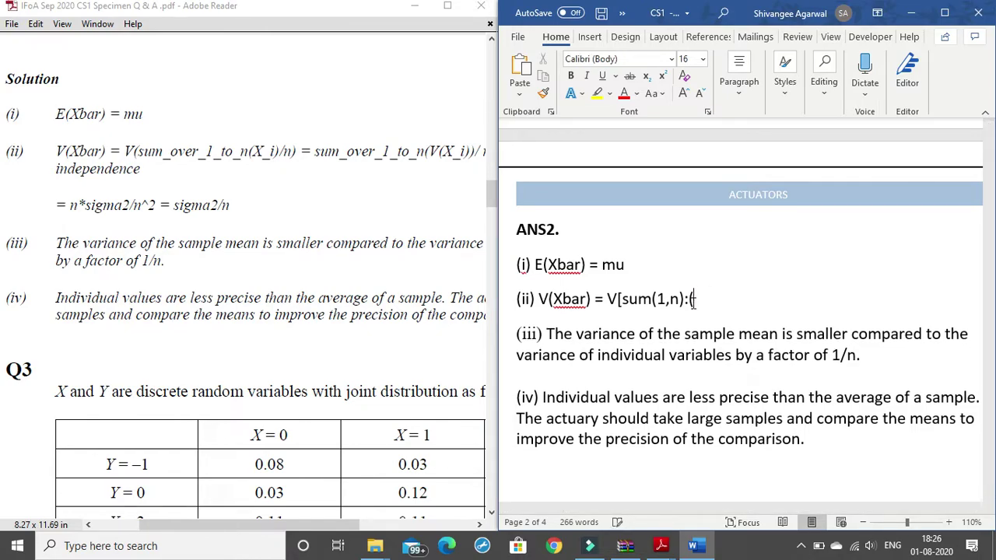
type("X_")
type("i)/n")
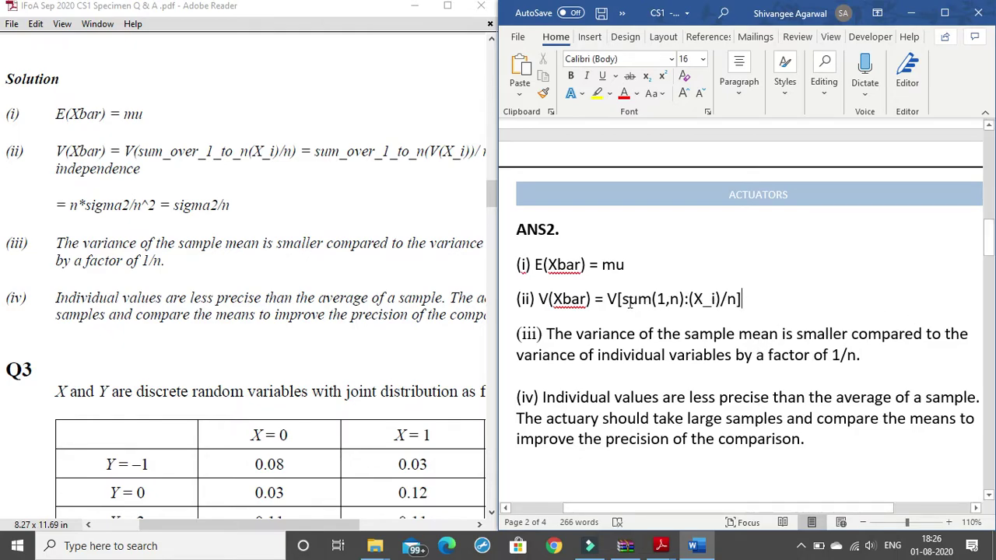
left_click_drag(620, 302, 688, 303)
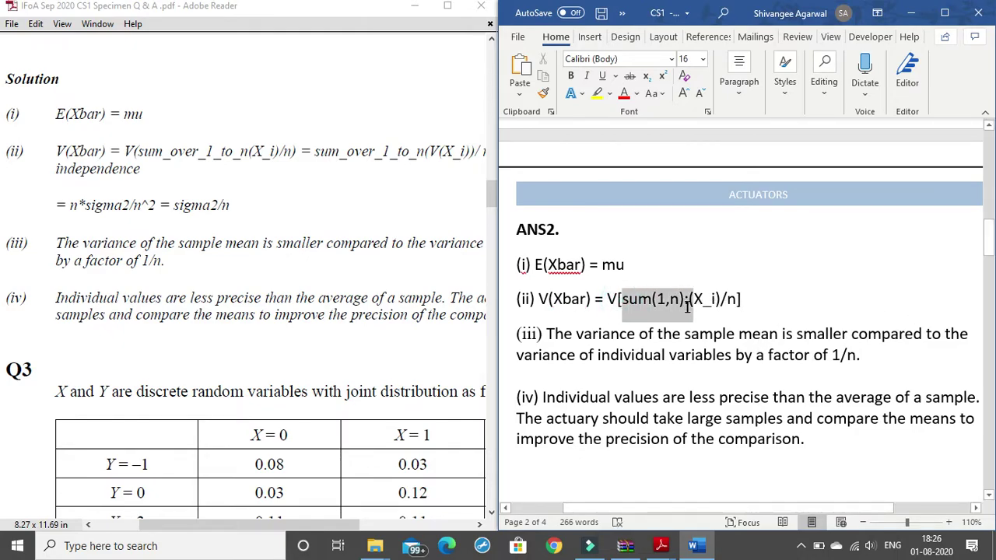
left_click(690, 303)
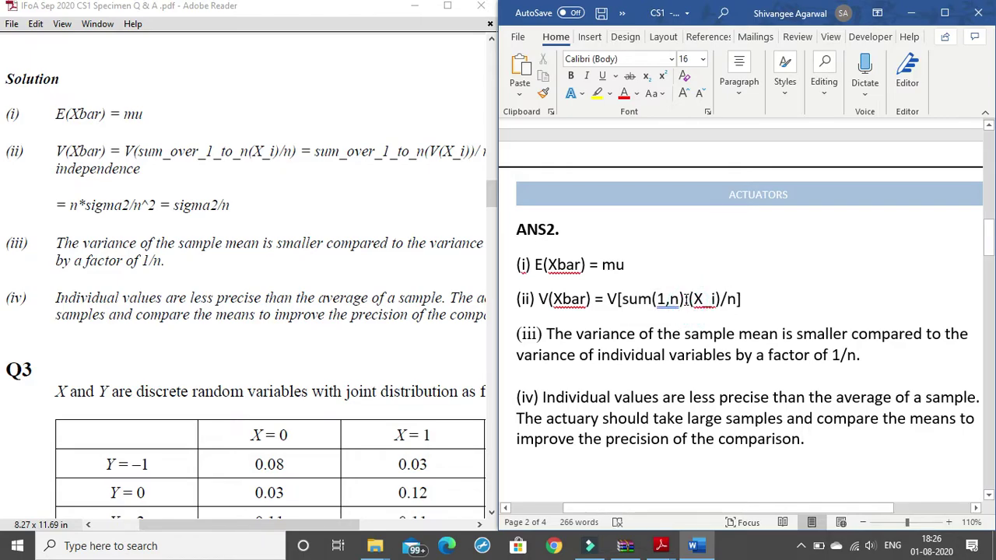
type(":")
left_click(684, 300)
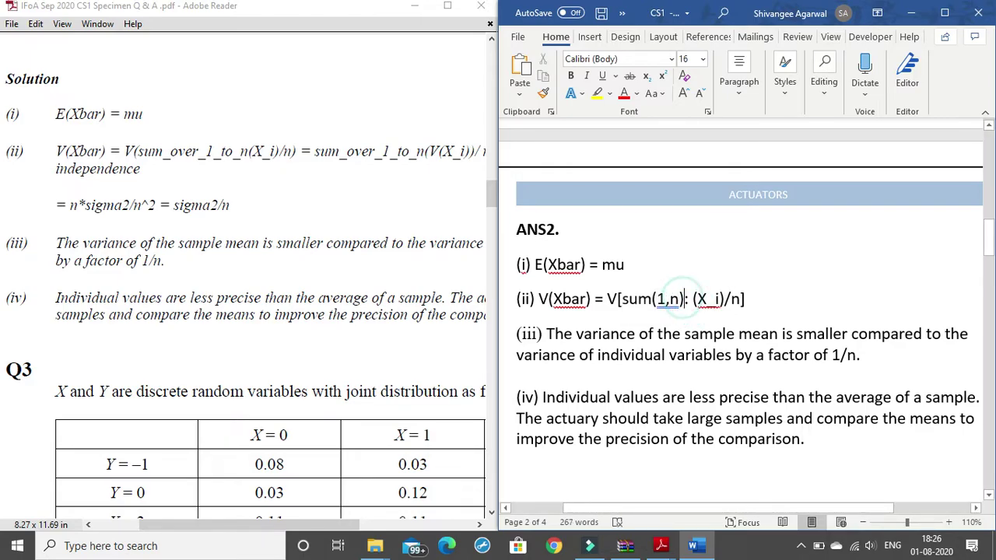
left_click(744, 300)
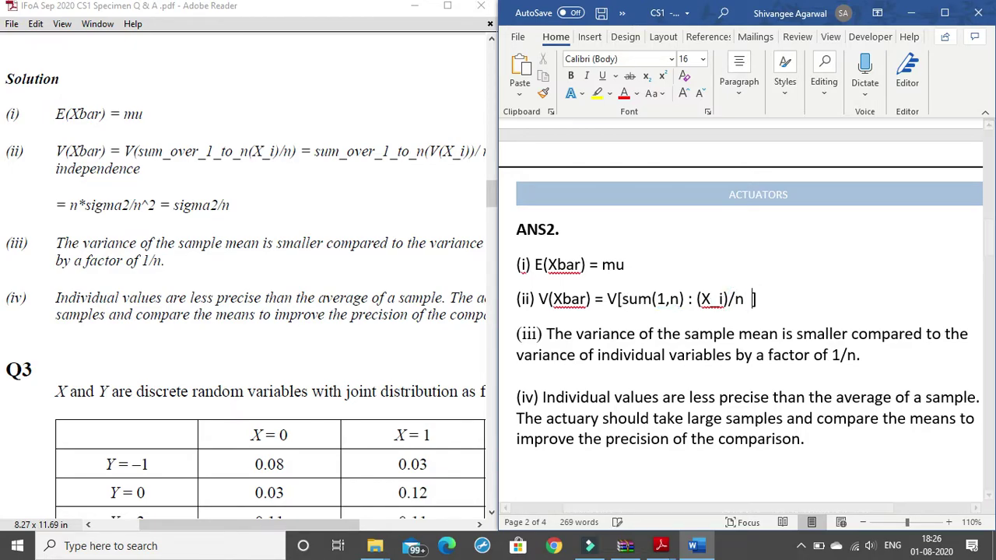
key("BackSpace")
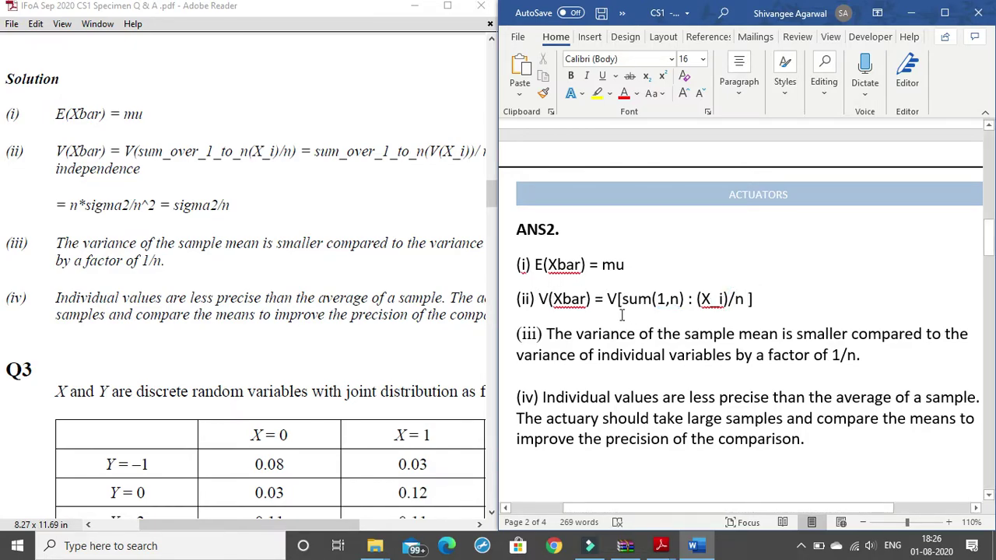
left_click(621, 303)
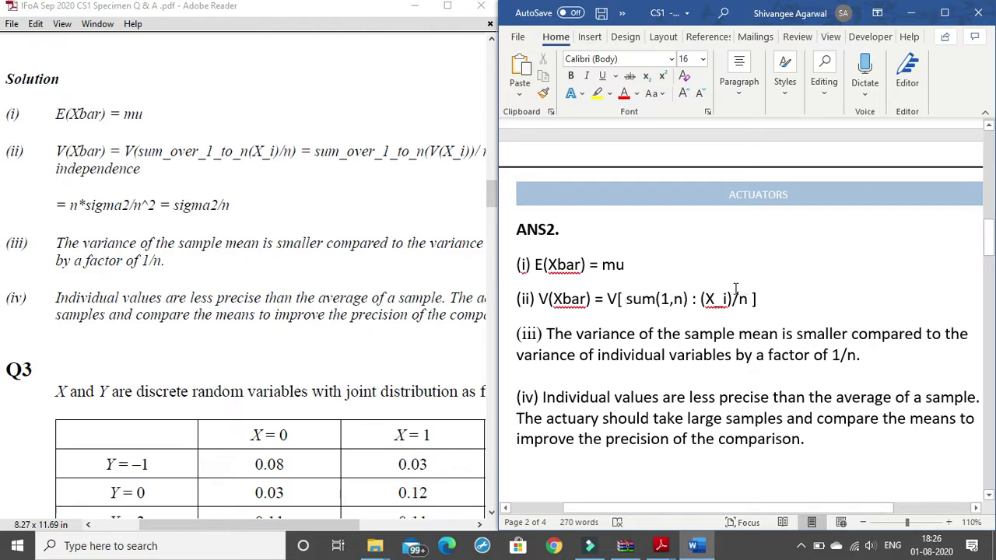
left_click_drag(699, 299, 749, 307)
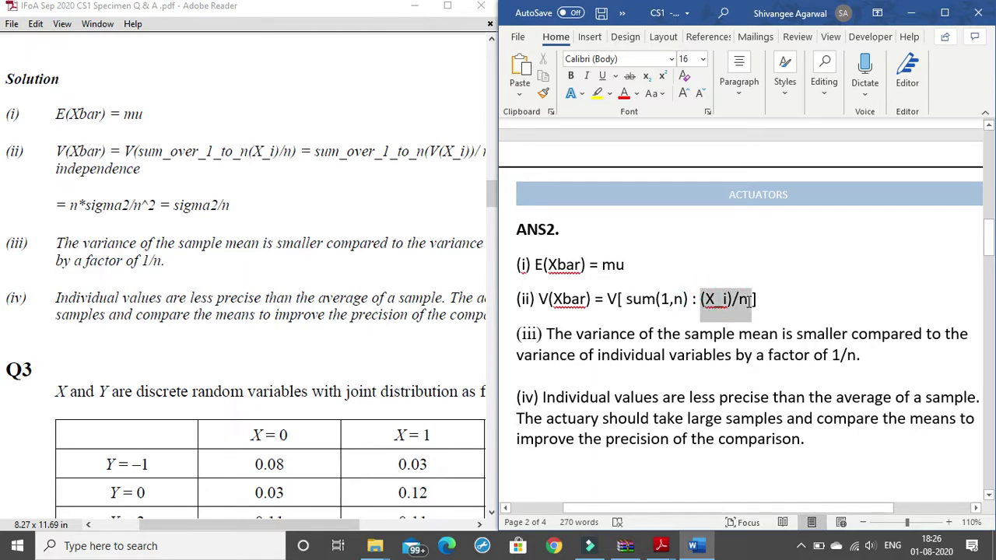
left_click(748, 301)
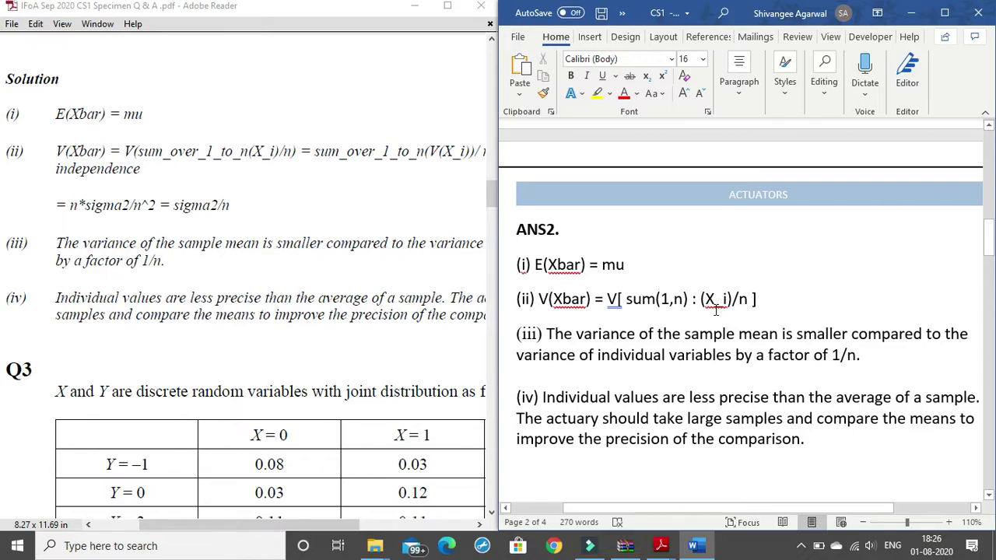
Step: Clear the spelling flag on X_i with Ignore All
double_click(703, 300)
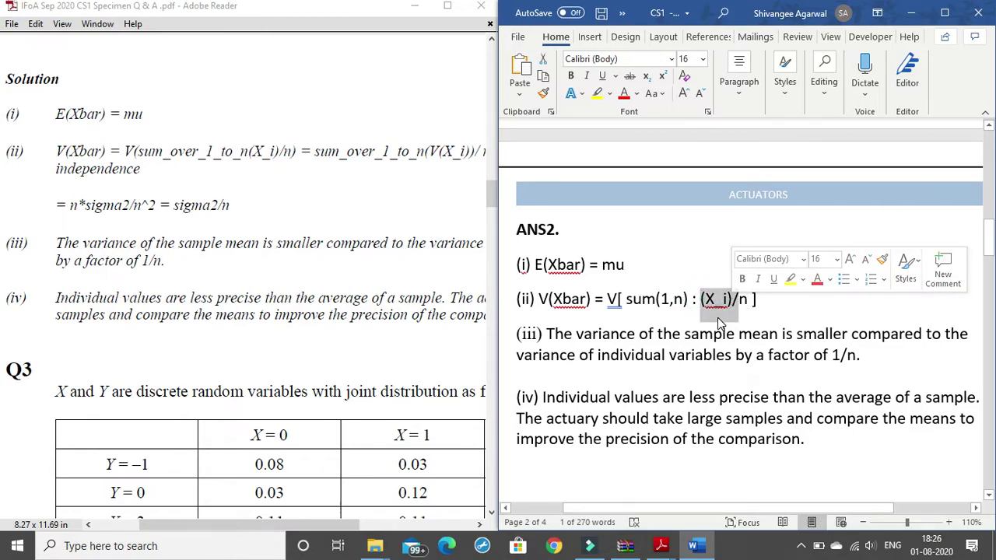
left_click(717, 316)
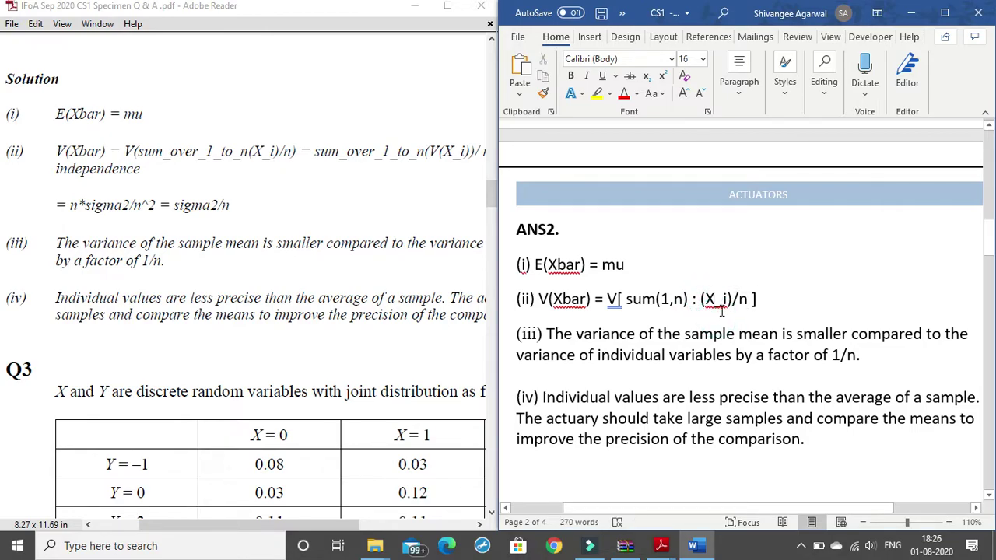
right_click(721, 308)
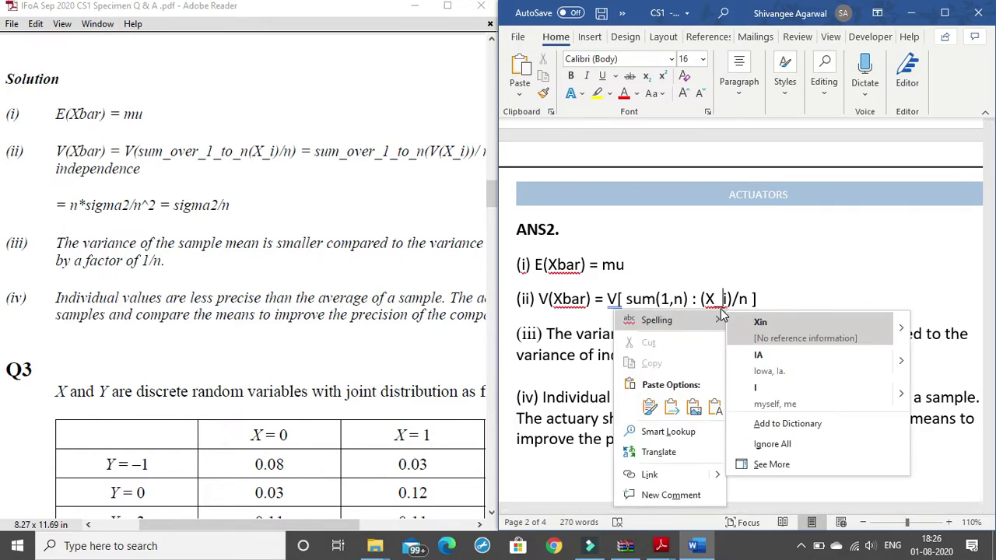
left_click(758, 443)
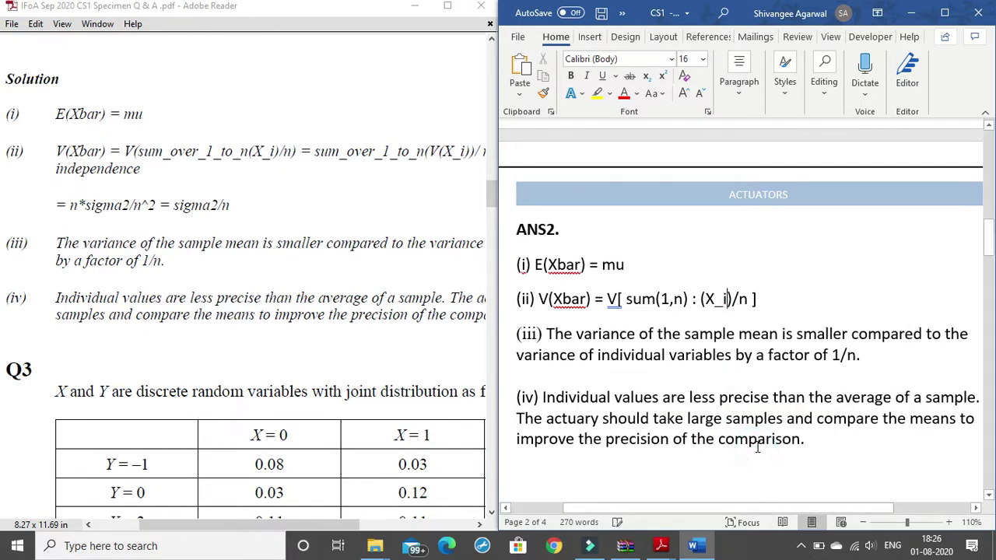
left_click_drag(701, 299, 729, 308)
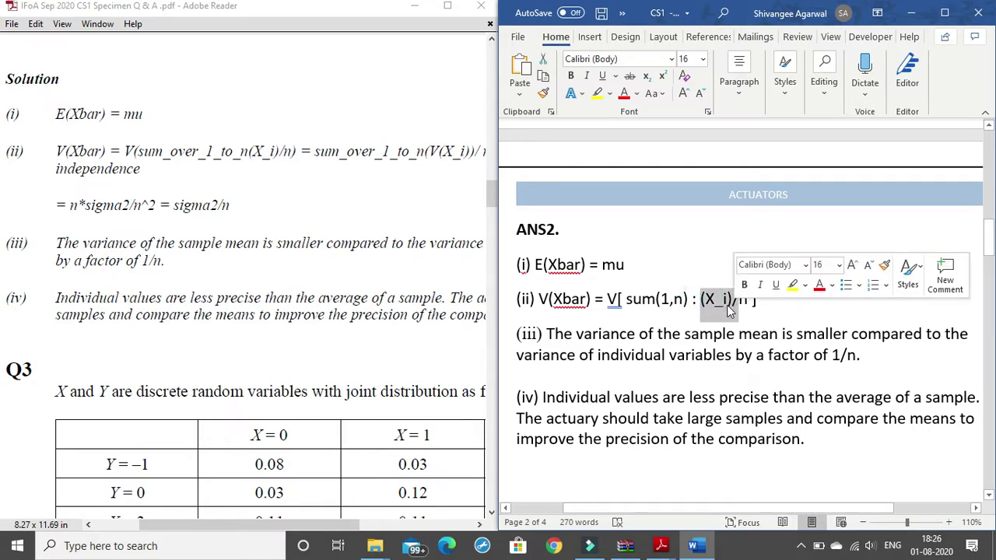
left_click(725, 305)
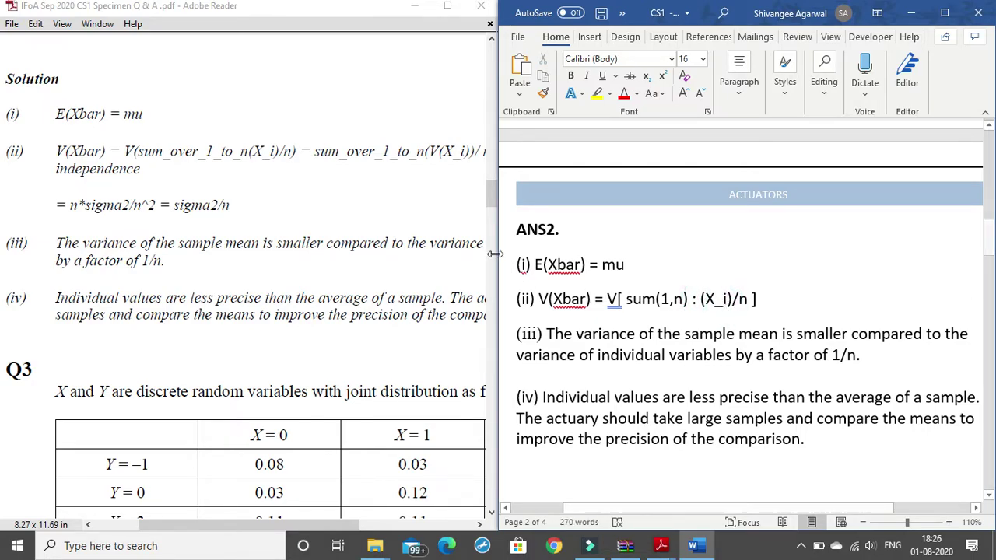
left_click(720, 305)
left_click(770, 300)
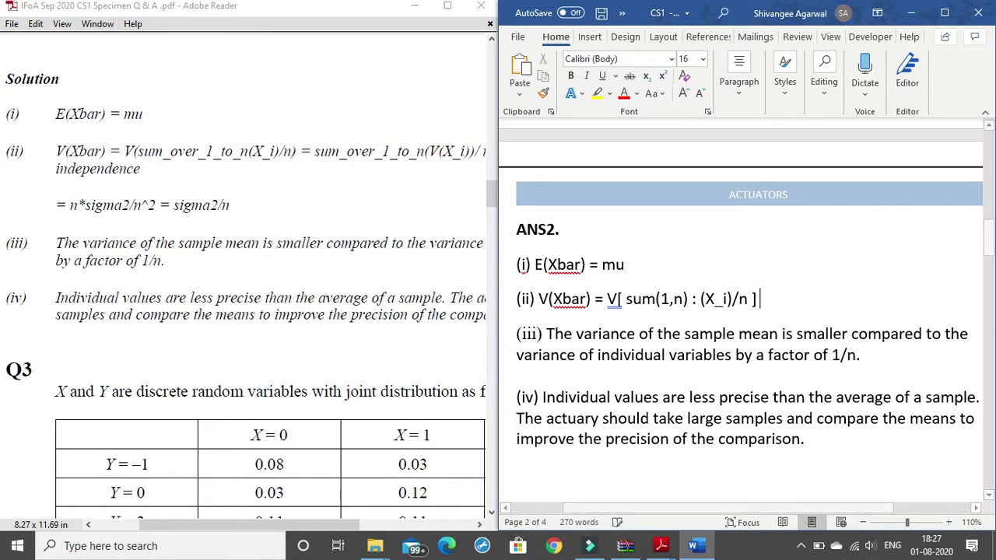
Step: Extend line (ii) with ' = sum(1,n):(V(X_i))', undoing the emoji AutoCorrect of ':('
type("=")
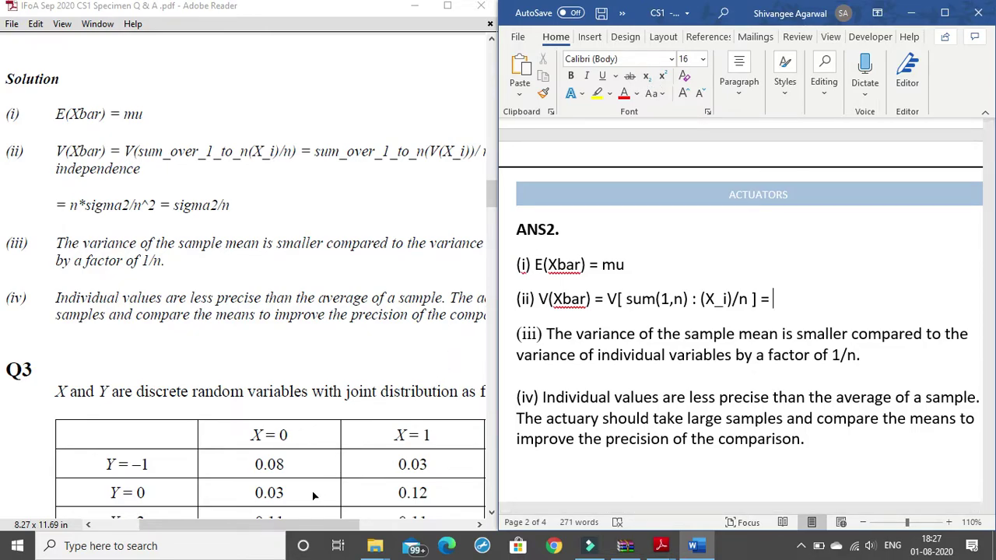
left_click_drag(303, 528, 350, 520)
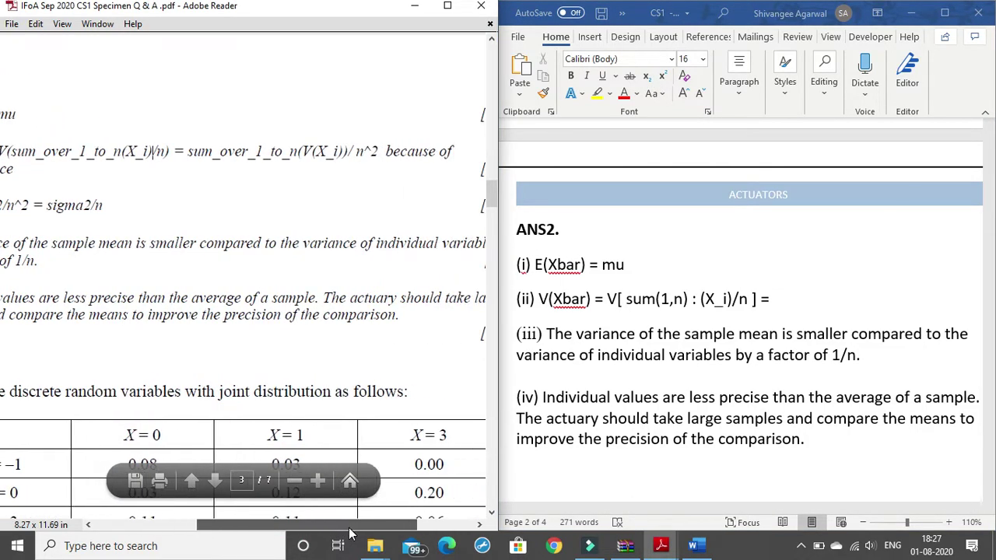
left_click(773, 303)
type("sum(1,n) : ")
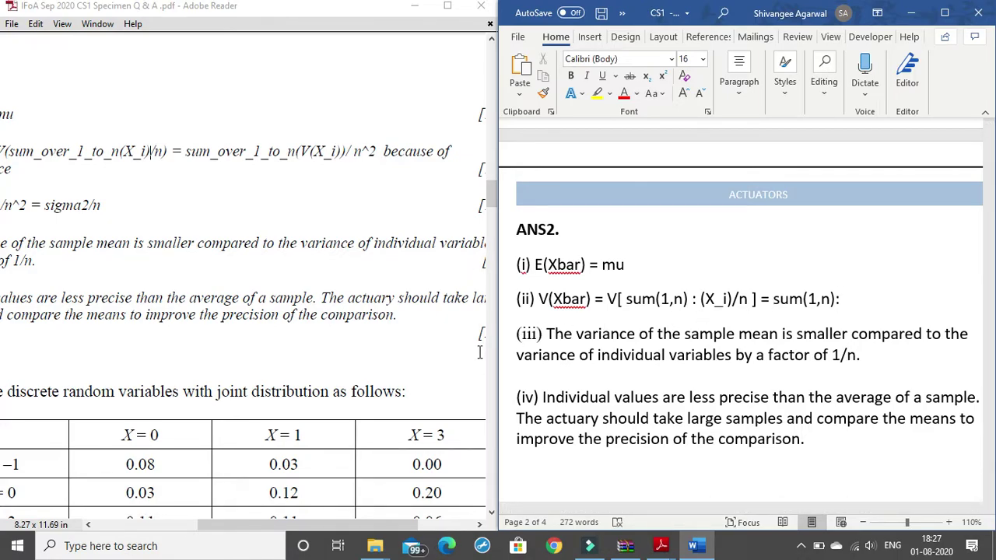
type("(")
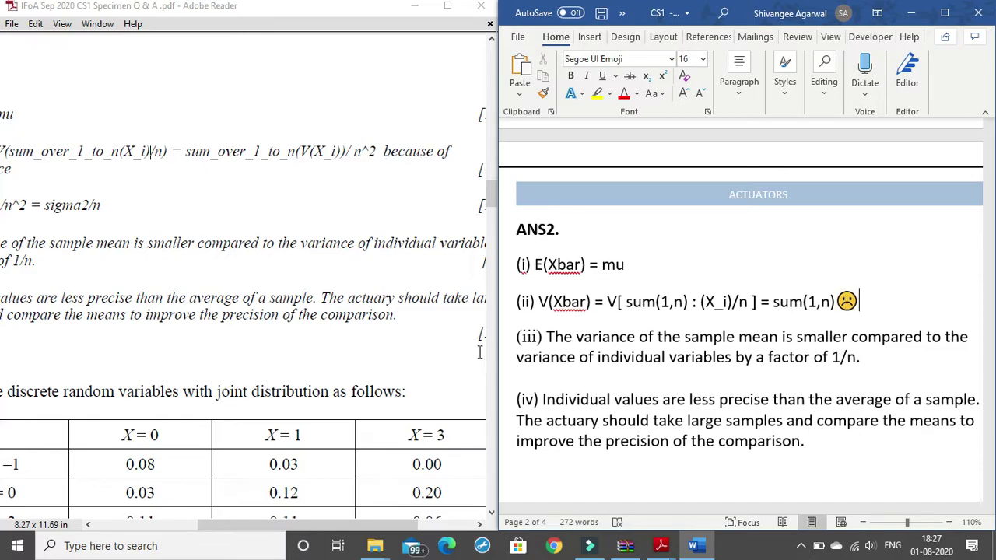
key("ctrl+z")
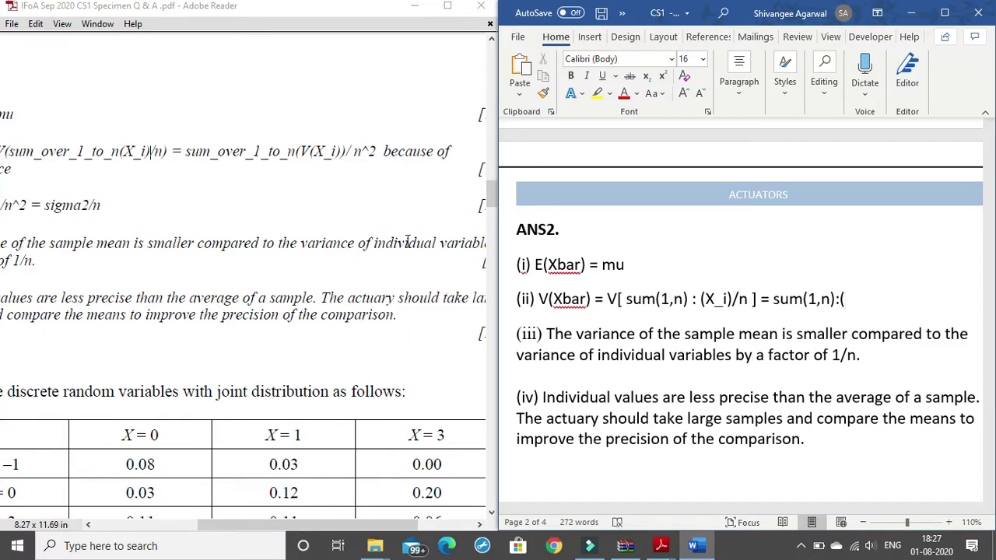
type("V(X_i")
type(")")
type(")")
Step: Enclose the new sum term in braces so line (ii) ends '= {sum(1,n):(V(X_i))}'
left_click_drag(773, 299, 896, 291)
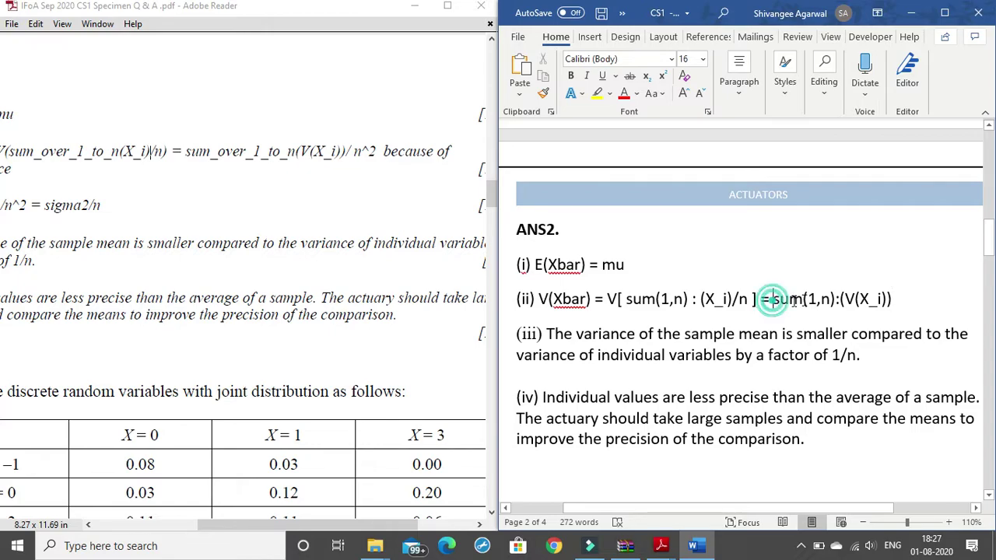
left_click(897, 296)
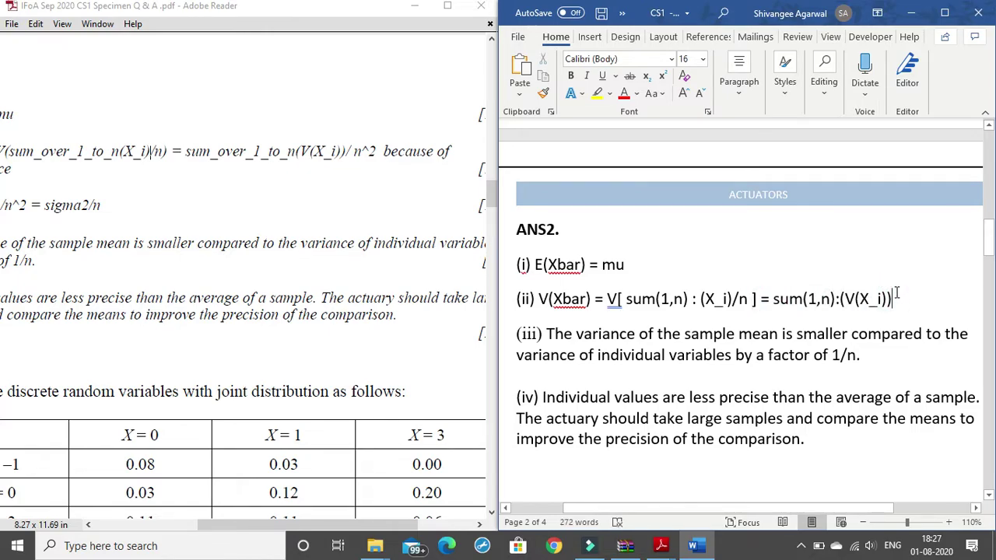
type("]")
left_click(772, 300)
type("{")
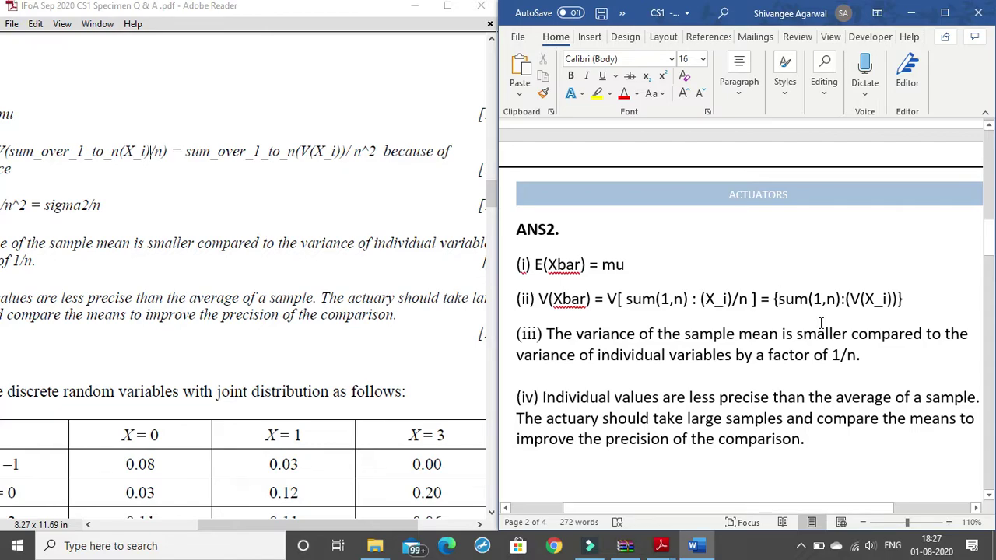
scroll(782, 400, "down", 1)
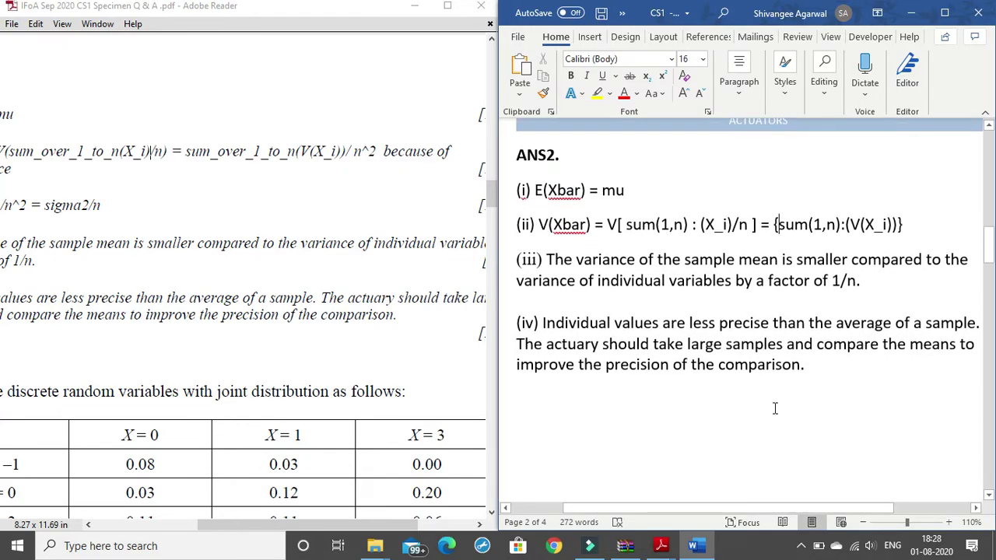
left_click(915, 222)
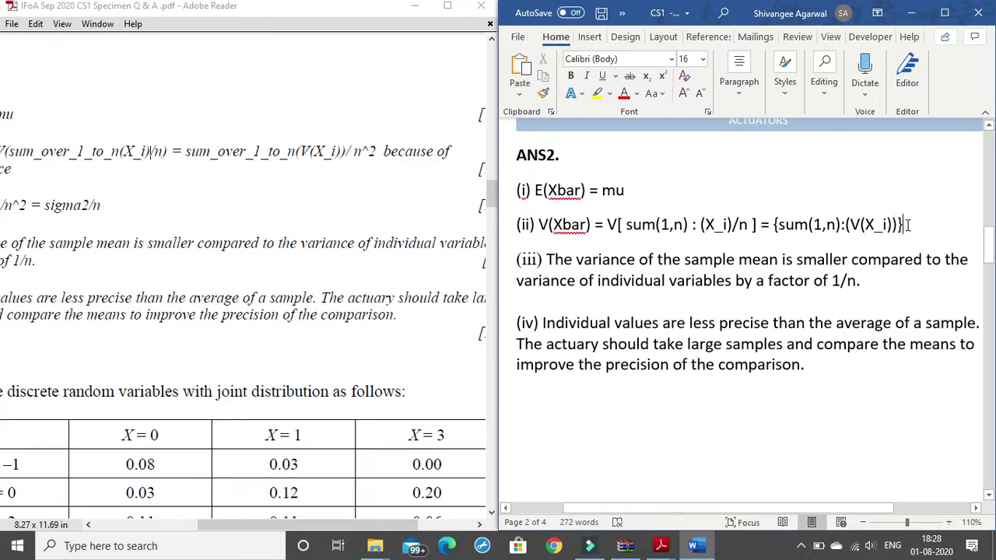
Step: Append '/n^2, because of independence' to line (ii), correcting the misspelled 'independance'
type("/n")
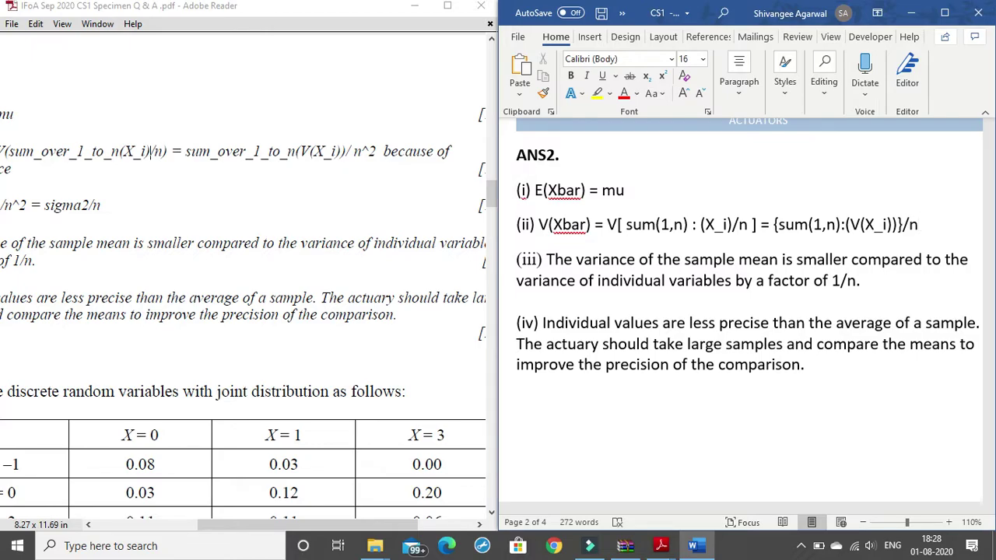
type("^2")
type(", because of")
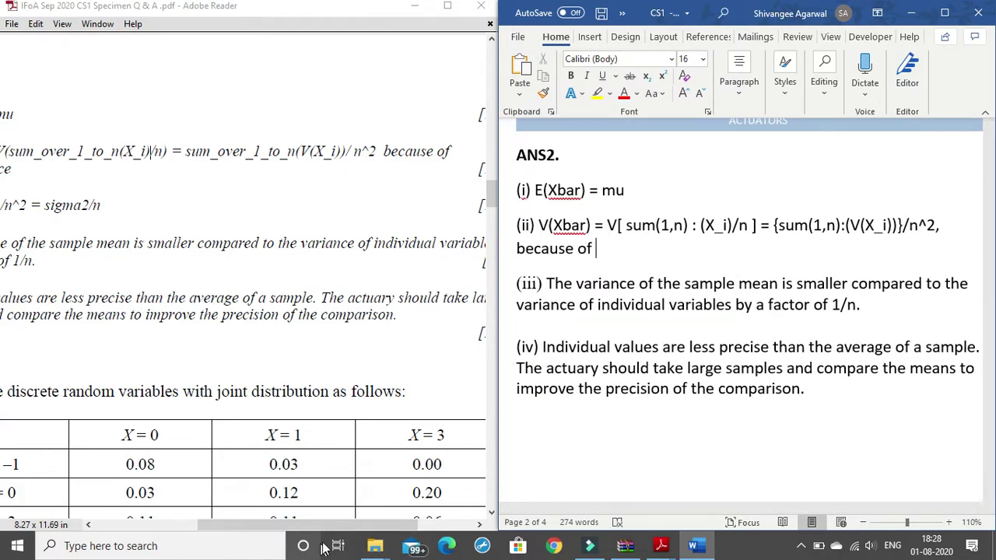
left_click_drag(345, 525, 263, 527)
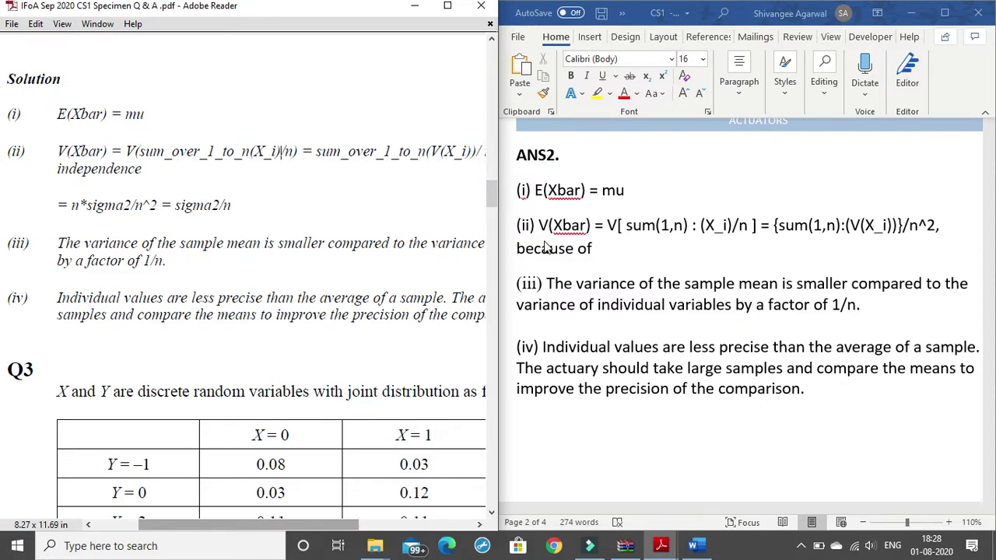
left_click(620, 249)
type("i")
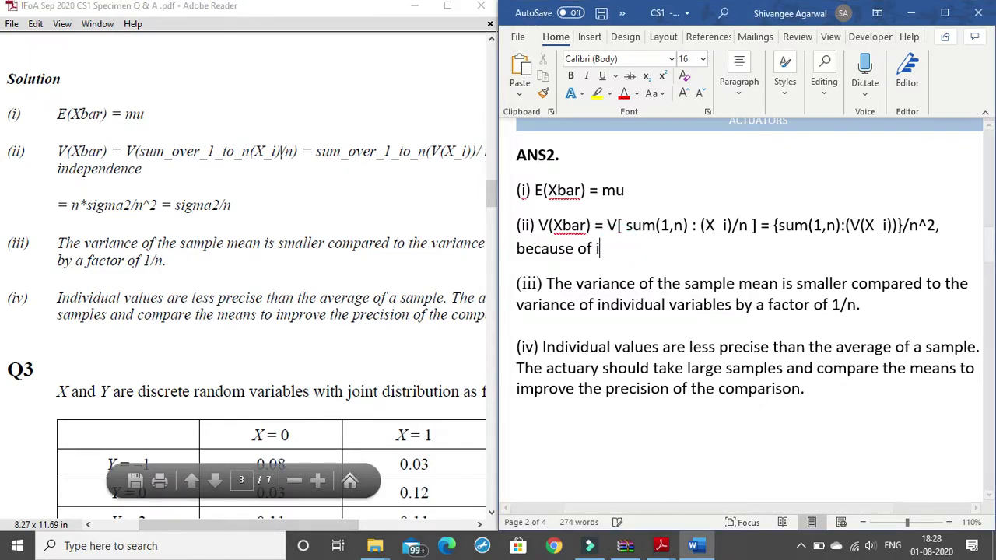
type("ndependance")
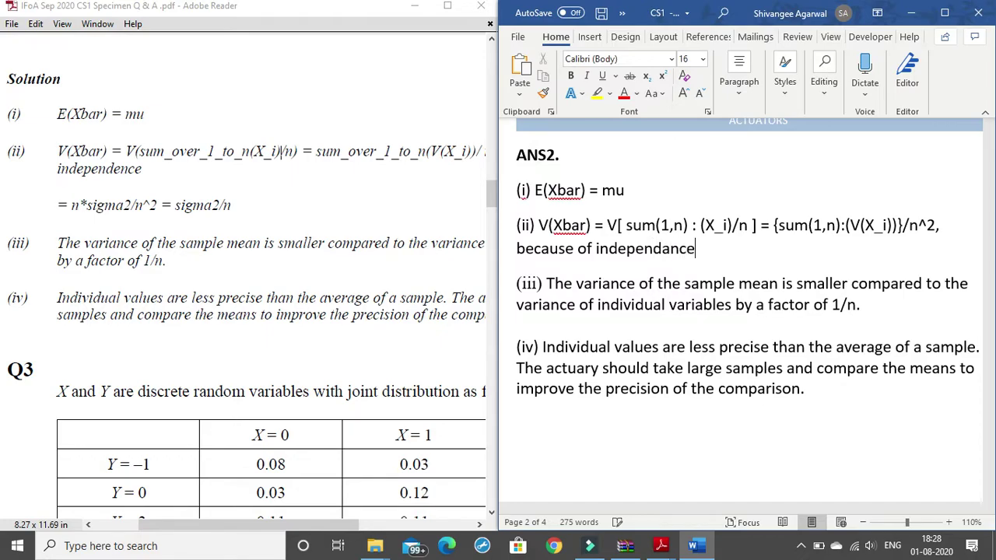
left_click(670, 248)
key("BackSpace")
type("e")
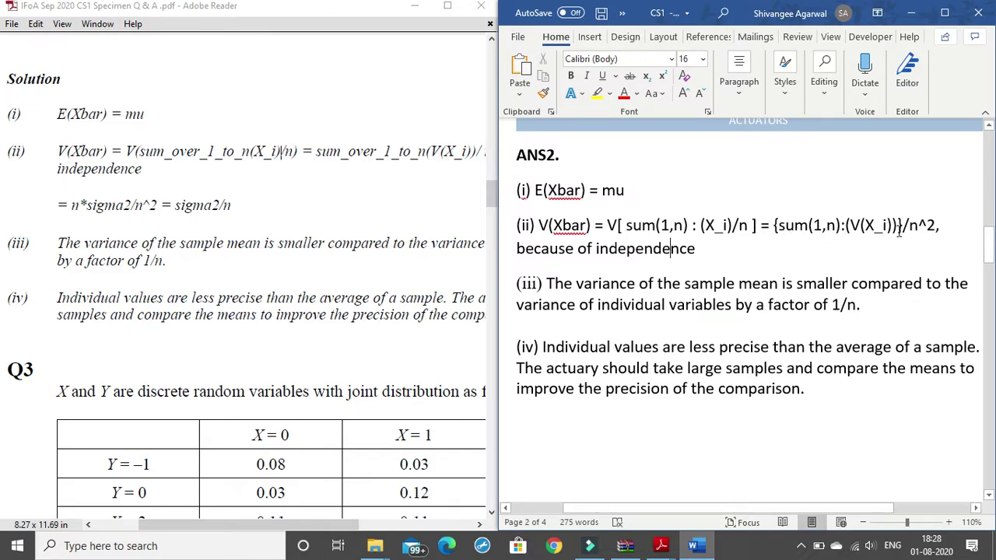
Step: Compare the second sum's limits and variance term in line (ii) against the PDF's summation notation
left_click_drag(314, 152, 424, 151)
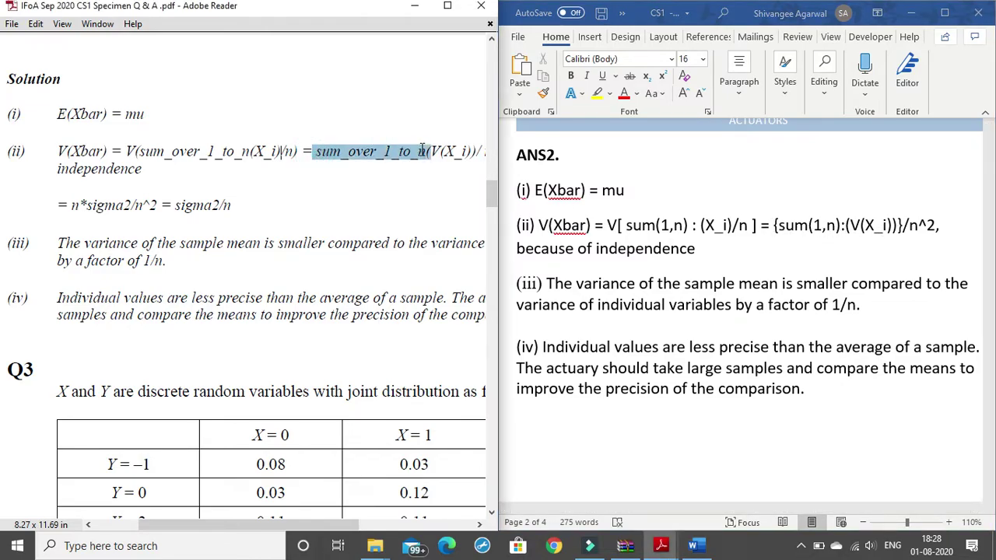
left_click(349, 180)
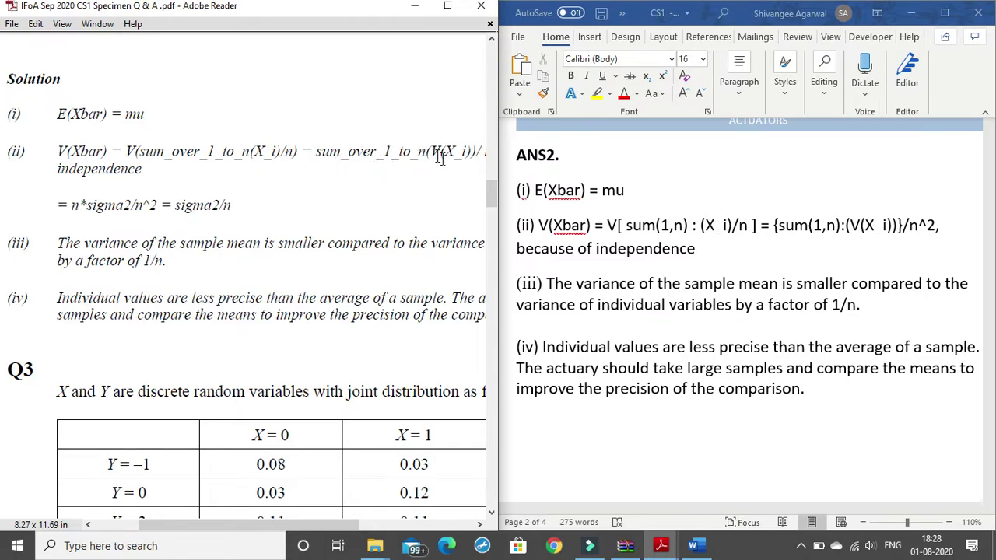
left_click(776, 226)
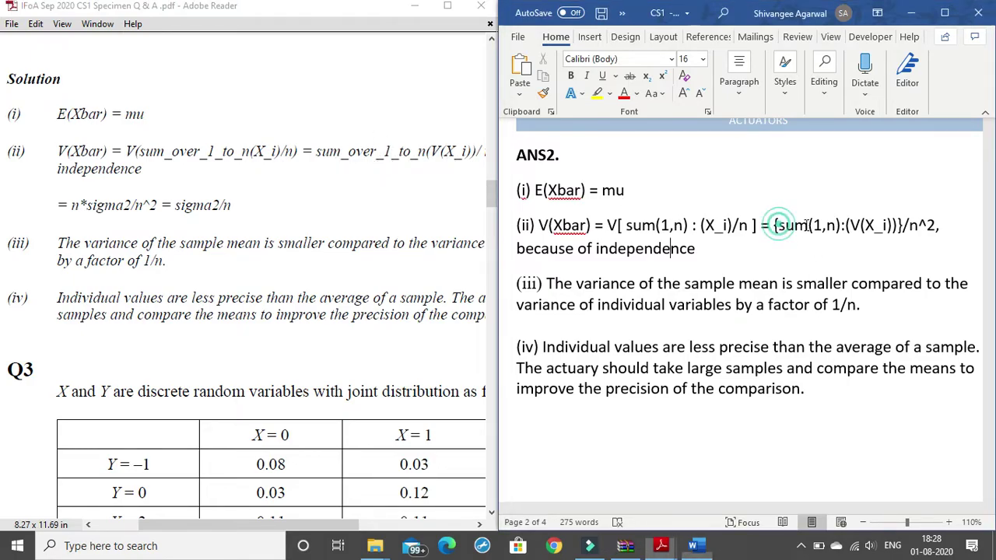
double_click(817, 224)
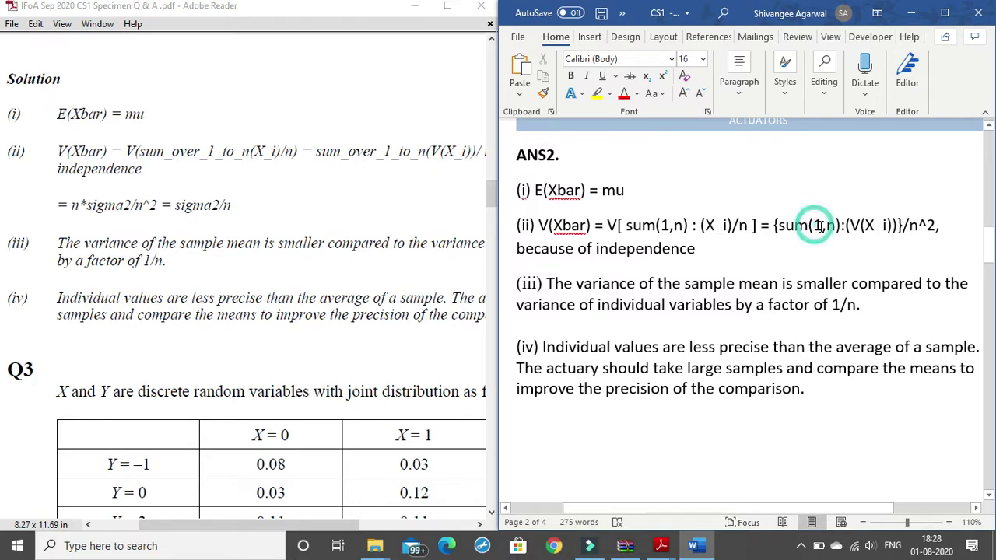
left_click(836, 224)
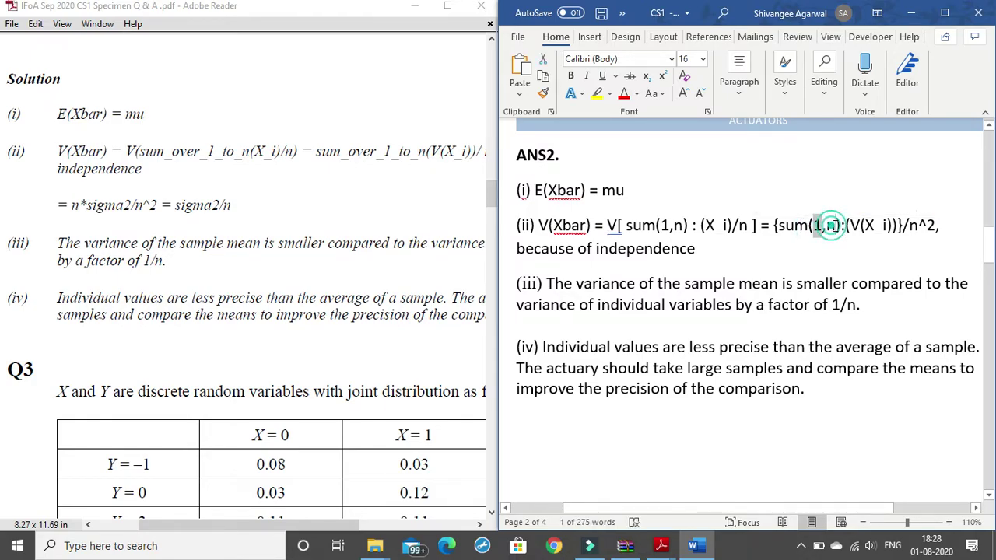
double_click(830, 226)
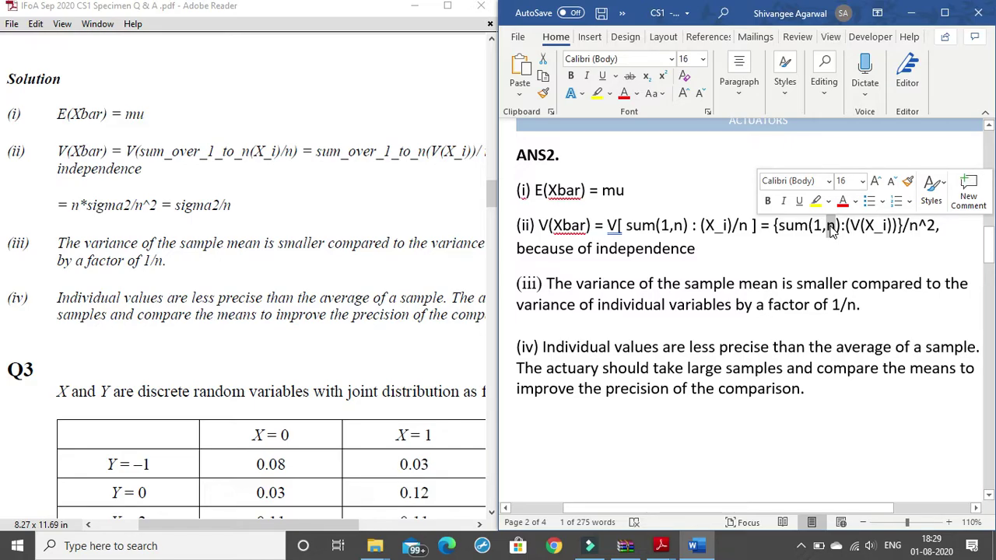
left_click(828, 231)
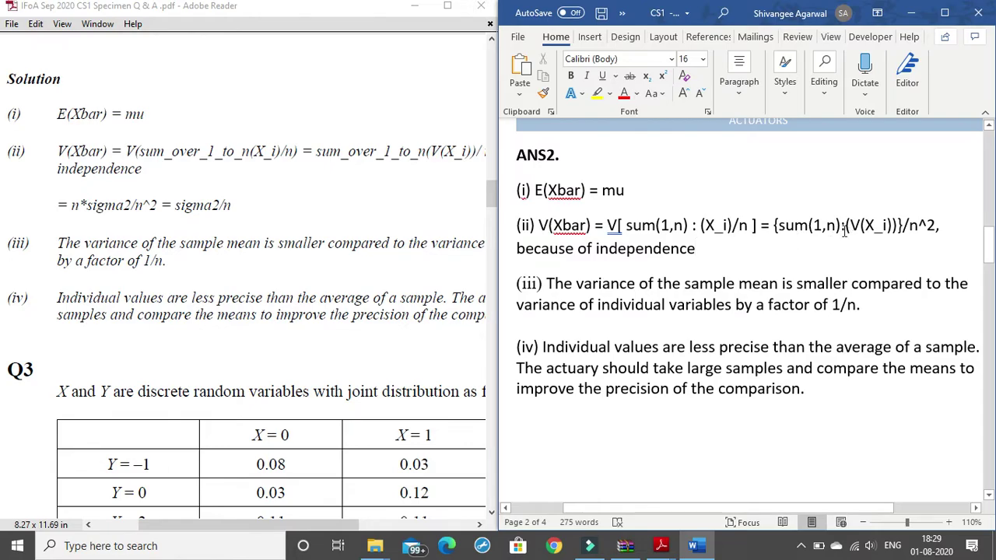
left_click_drag(846, 226, 907, 227)
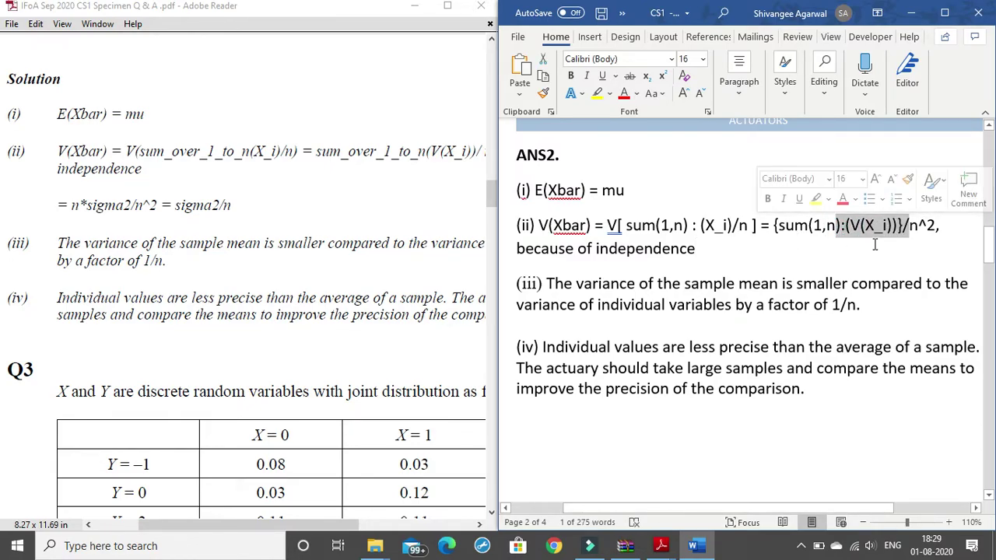
left_click(827, 245)
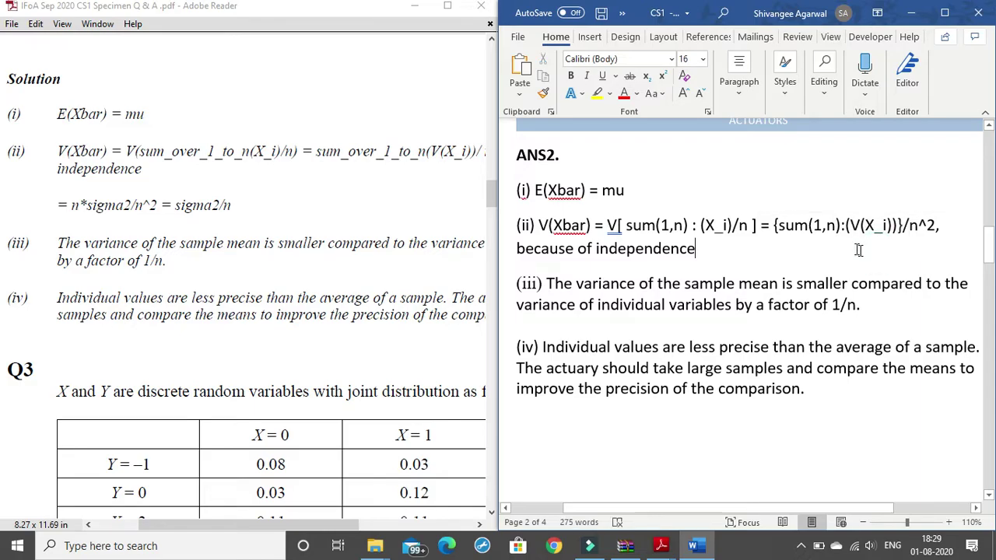
Step: Space the second sum as { sum(1,n) : (V(X_i)) } and add an empty line below answer (ii)
left_click(844, 225)
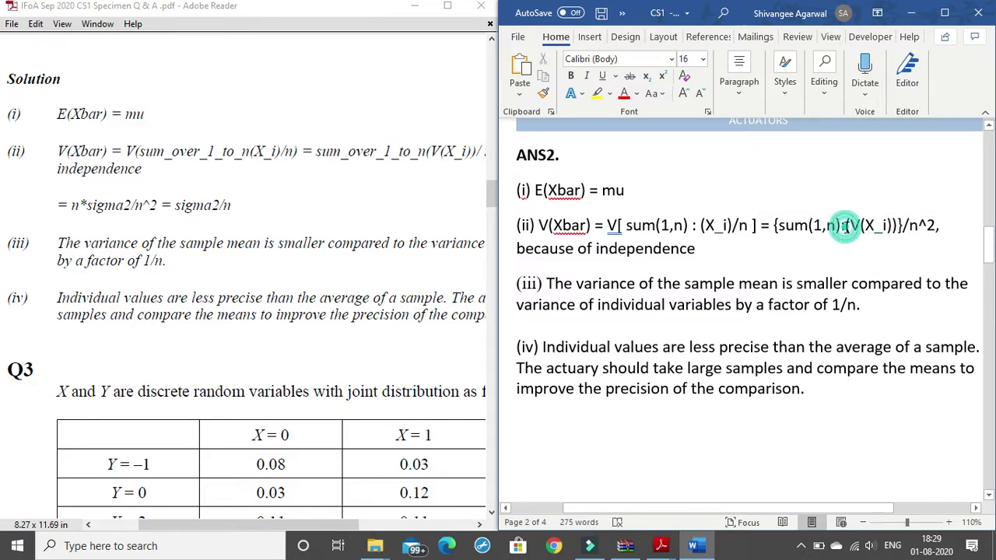
key("Right")
key("Right")
key("Right")
key("Right")
key("Right")
key("Right")
key("Right")
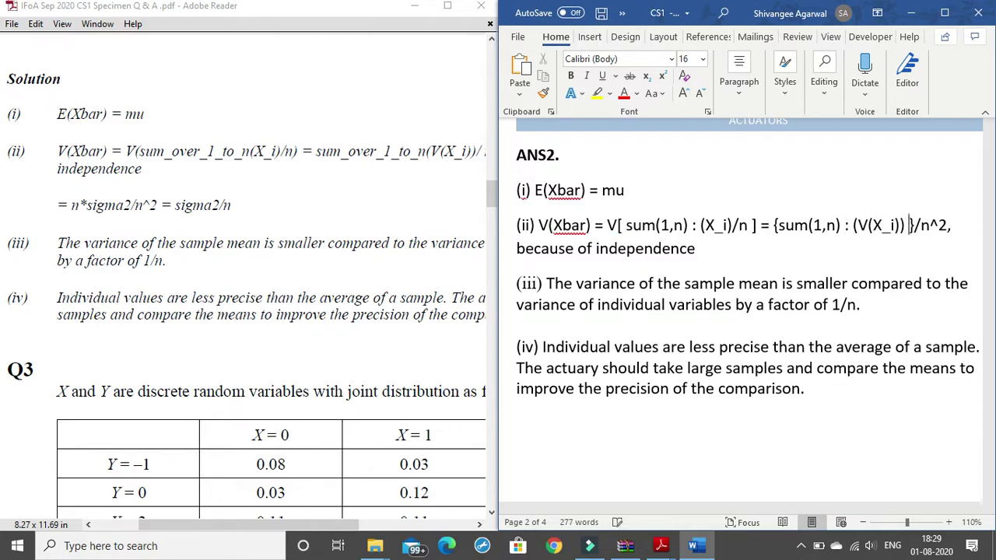
left_click(771, 225)
left_click(723, 251)
key("Return")
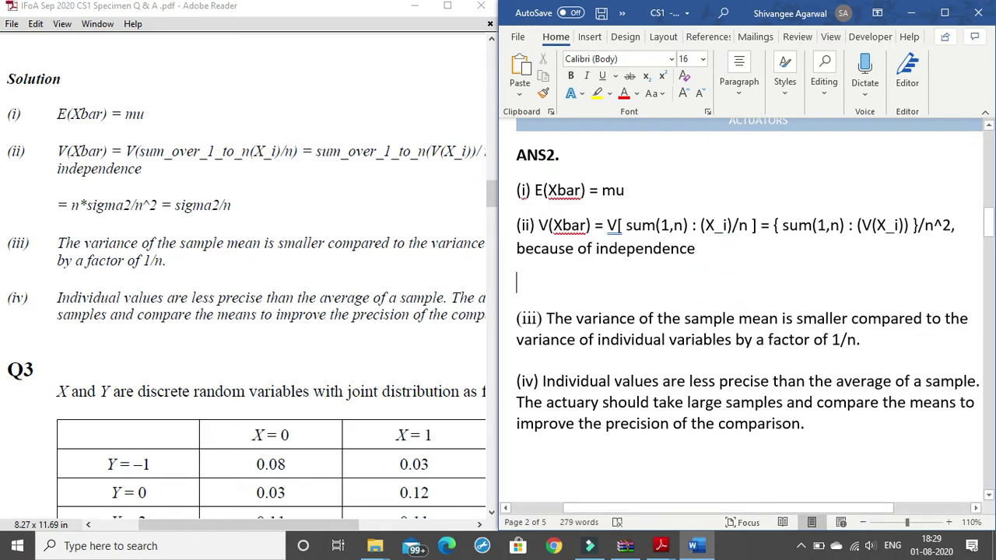
Step: Enter '= n*sigma2/n^2 = sigma2/n' on the new line beneath answer (ii)
type("=")
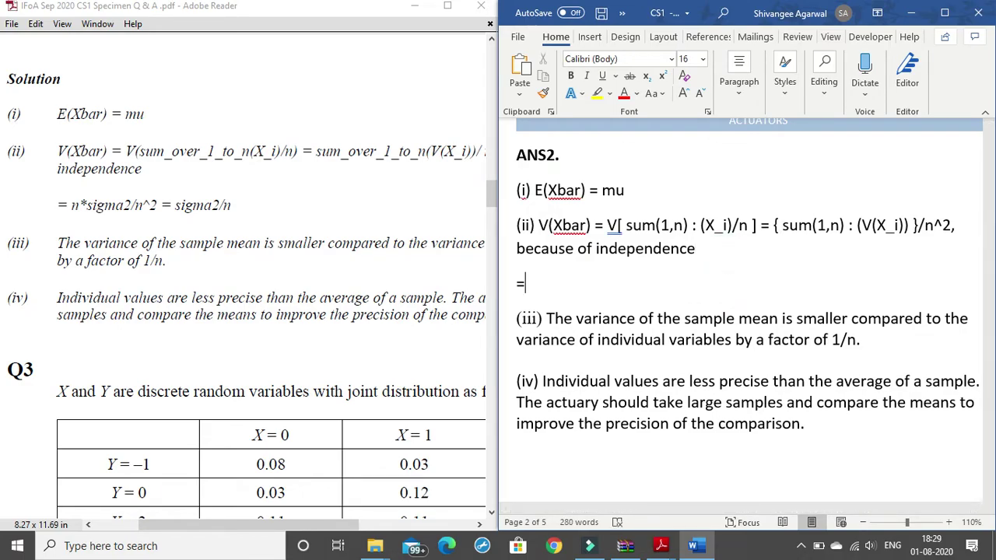
type(" n*sigma2/")
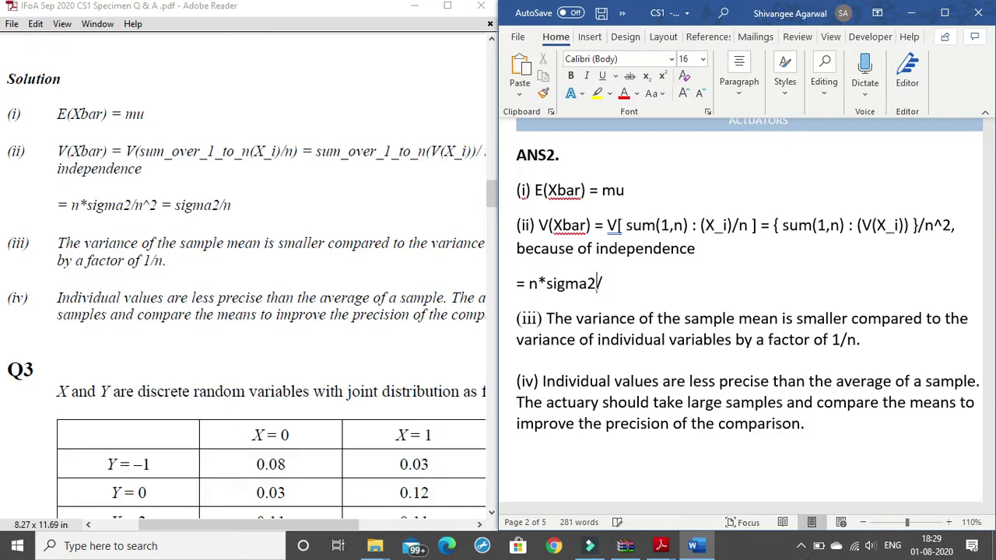
type("n^2")
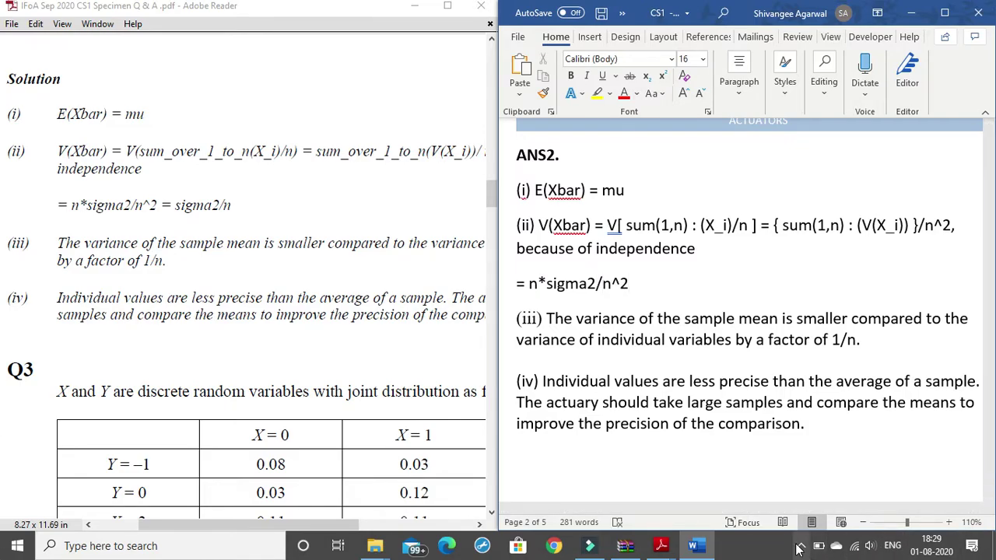
type(" = sigma2/")
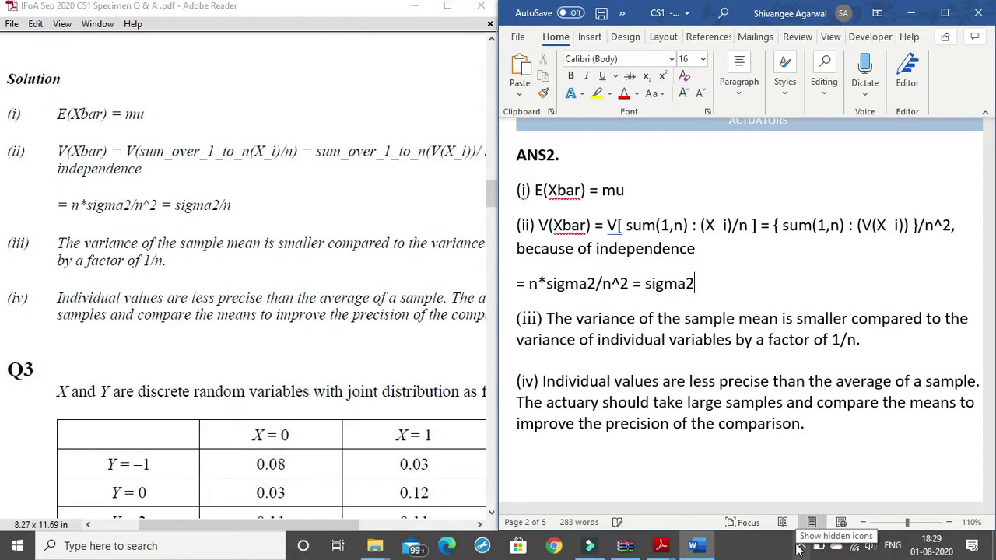
type("n")
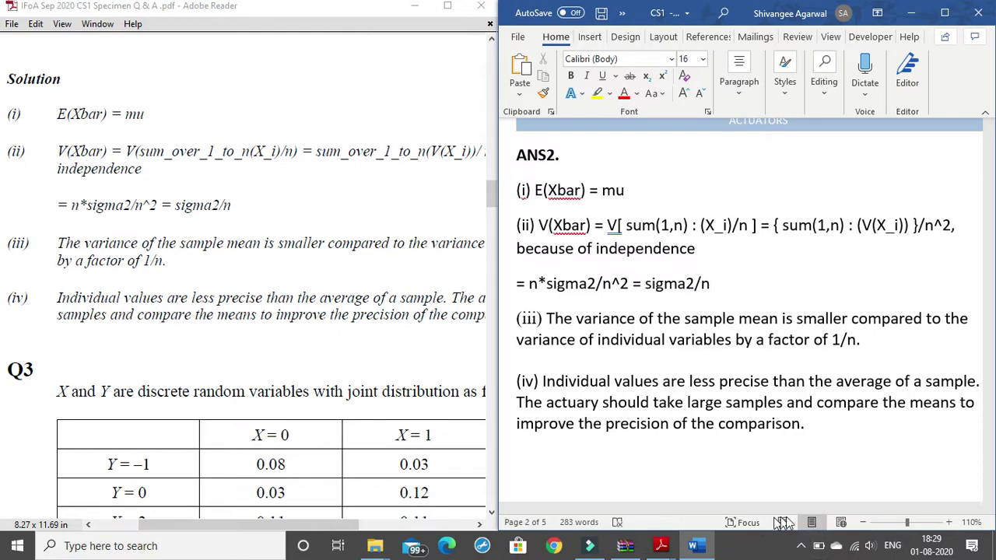
left_click(801, 545)
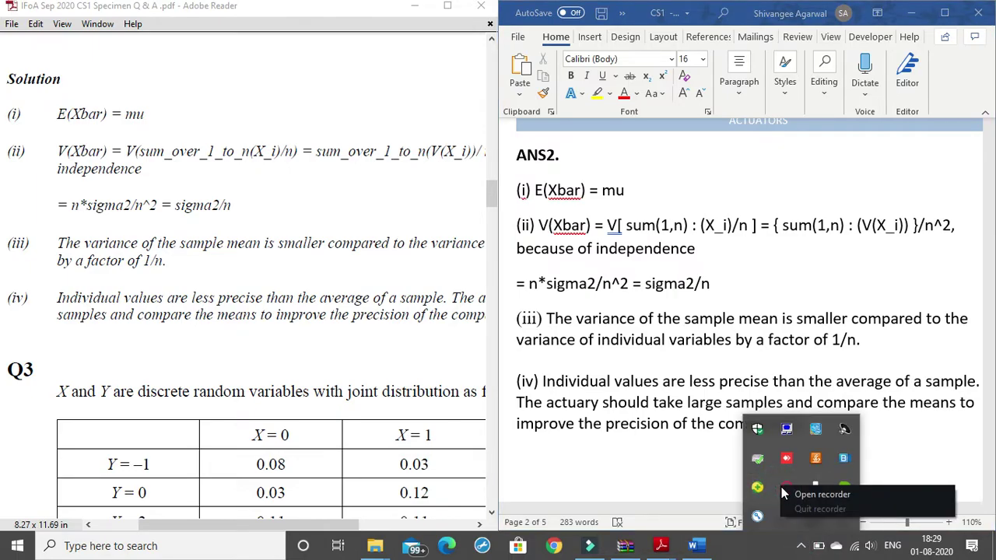
left_click(793, 490)
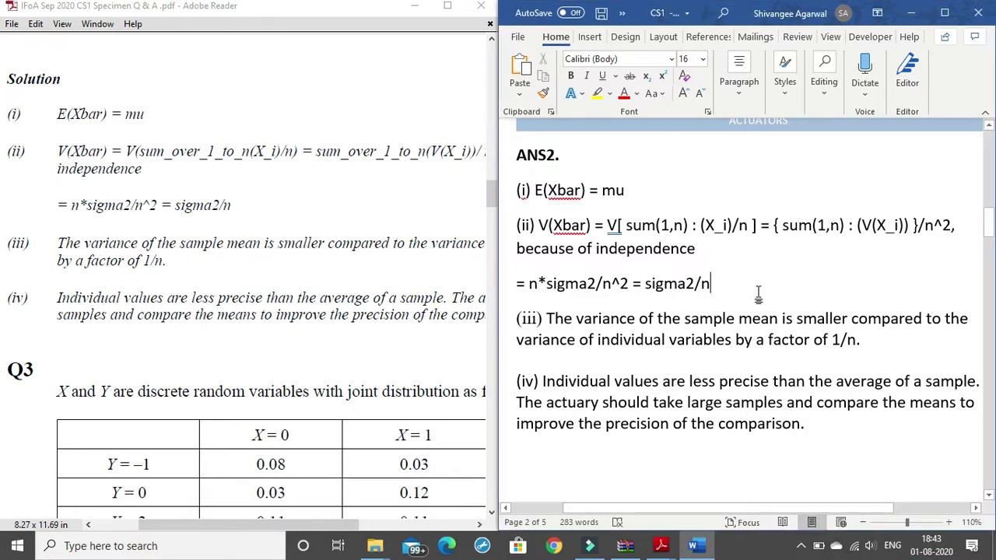
key("Return")
key("Return")
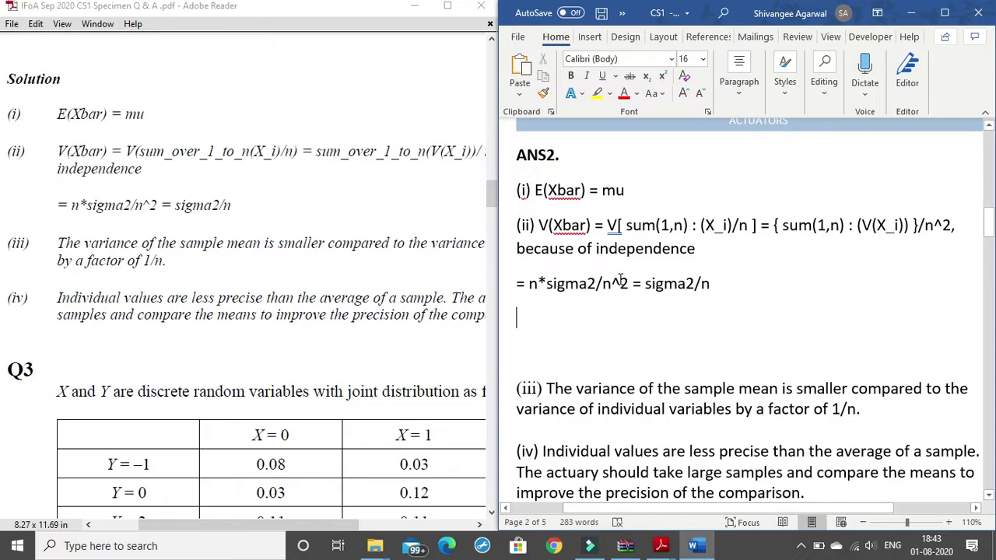
type("n")
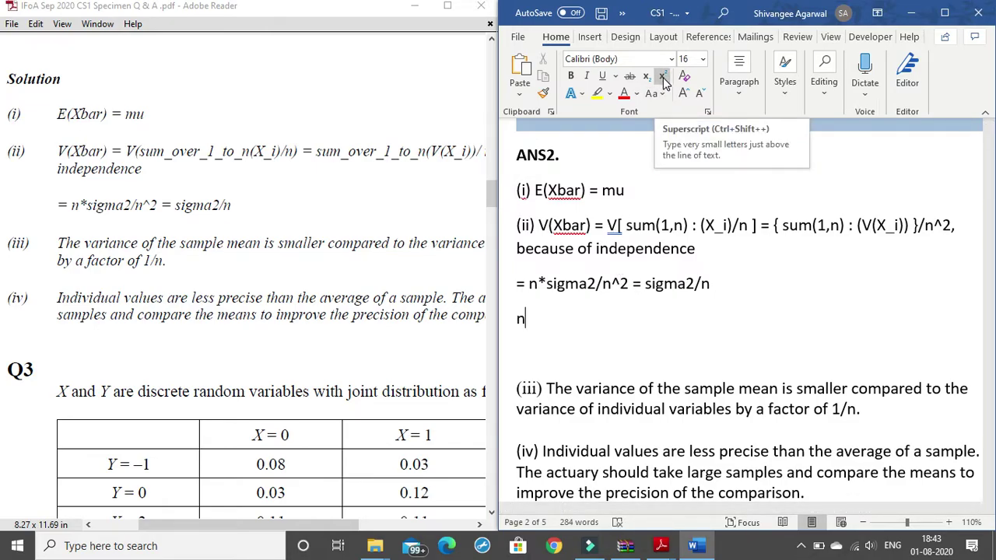
left_click(662, 78)
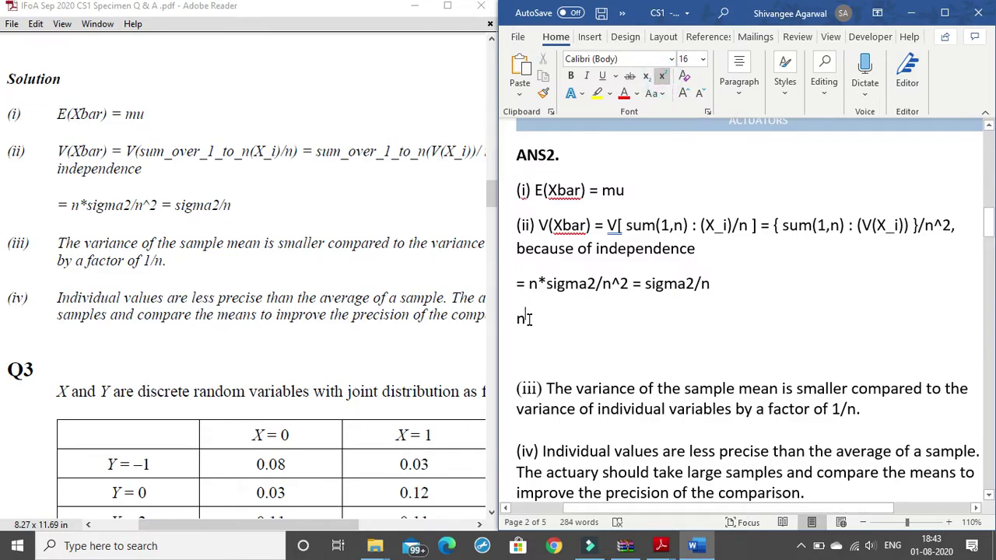
left_click(800, 546)
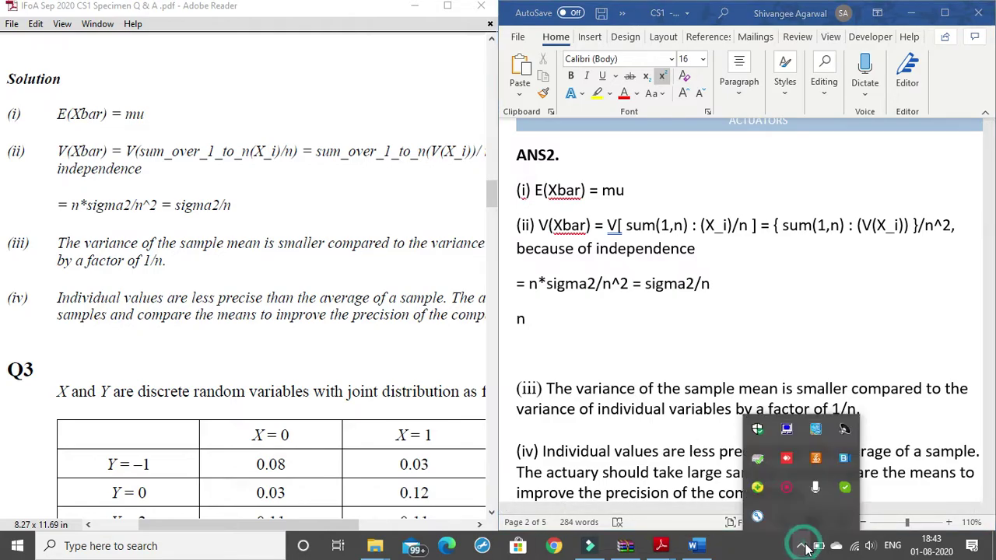
left_click(795, 489)
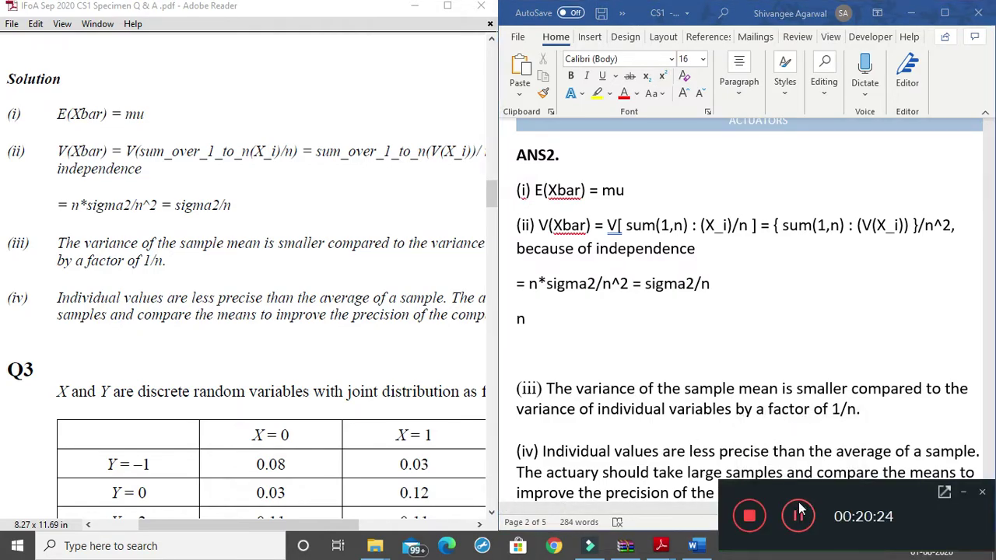
left_click(800, 545)
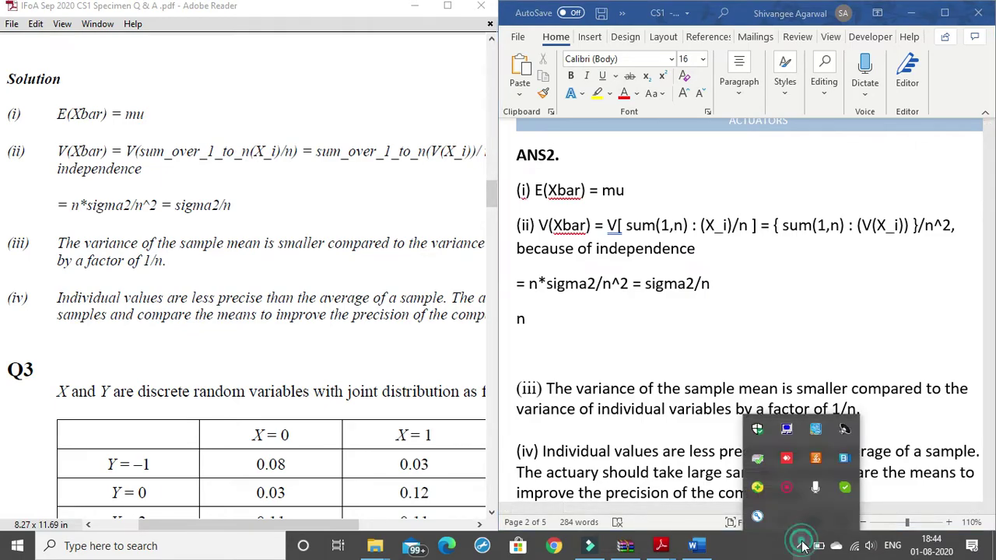
left_click(787, 490)
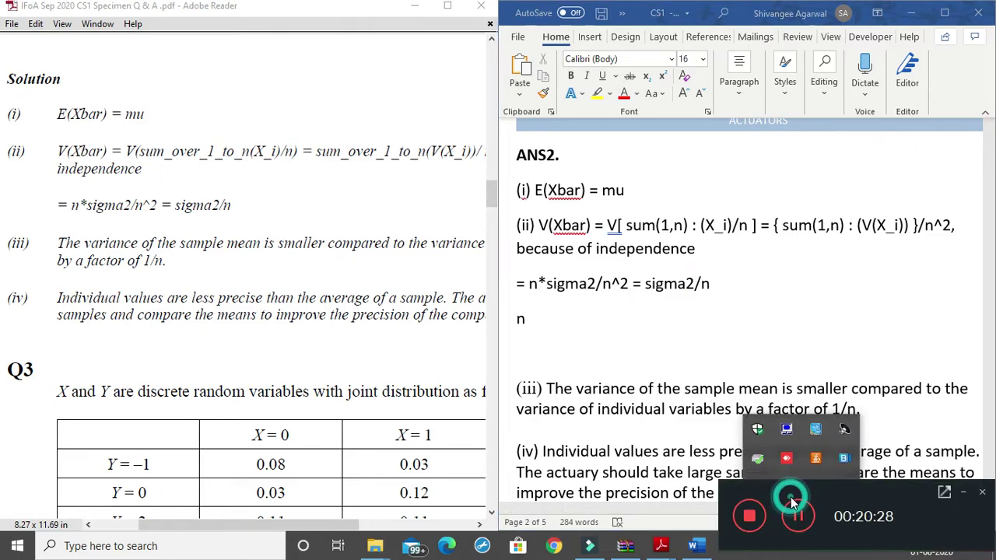
left_click(531, 320)
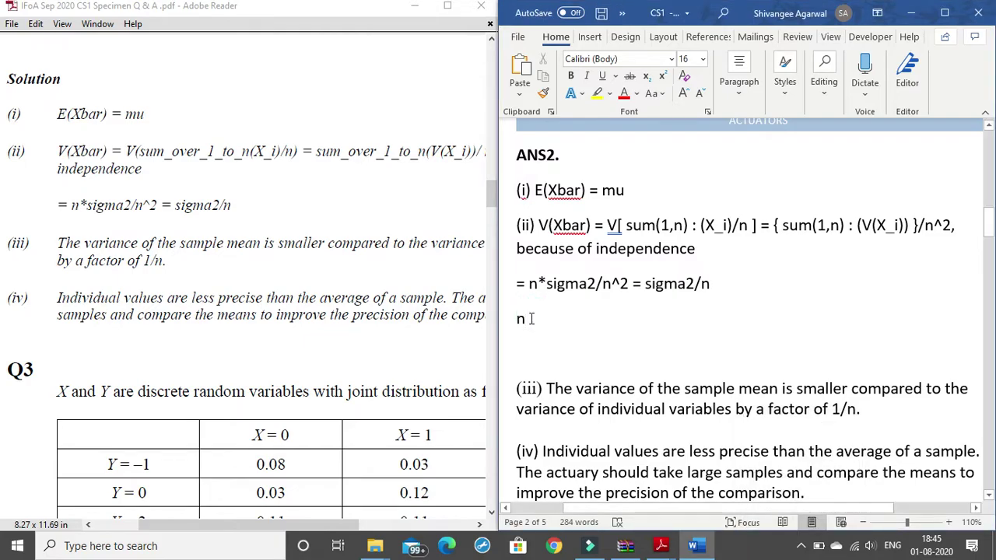
Step: Type n² and the first X with superscript and subscript formatting
left_click(662, 76)
type("2")
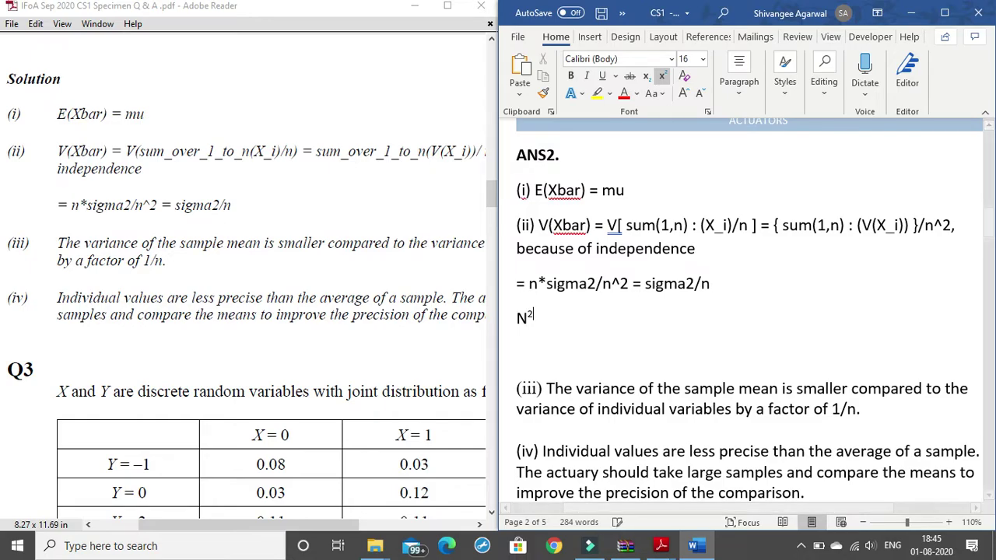
key("ctrl+z")
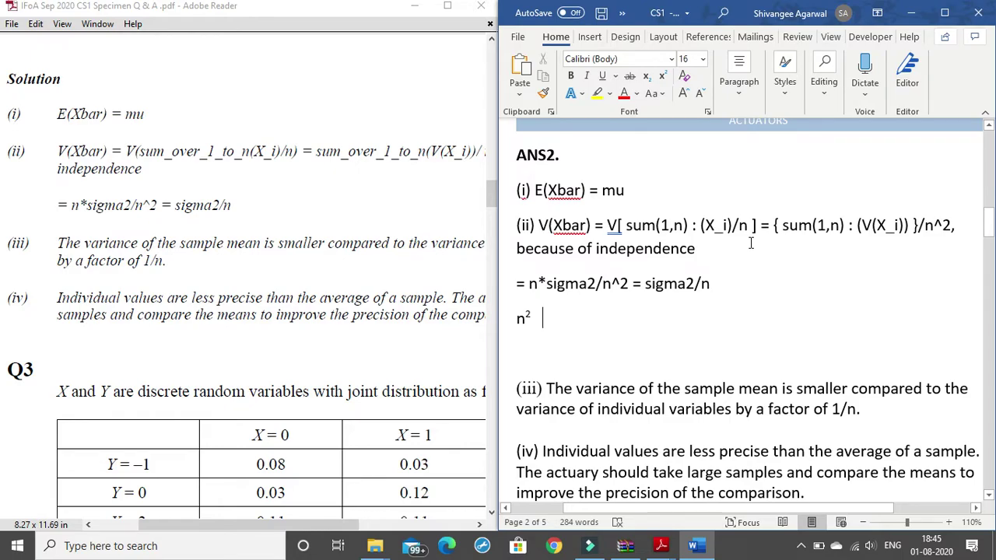
type("X")
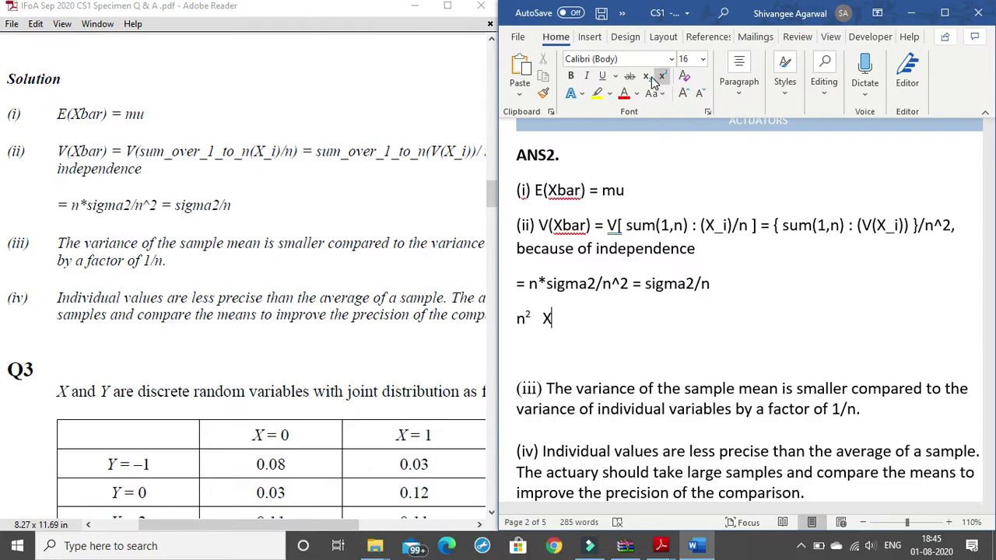
left_click(645, 77)
left_click(651, 82)
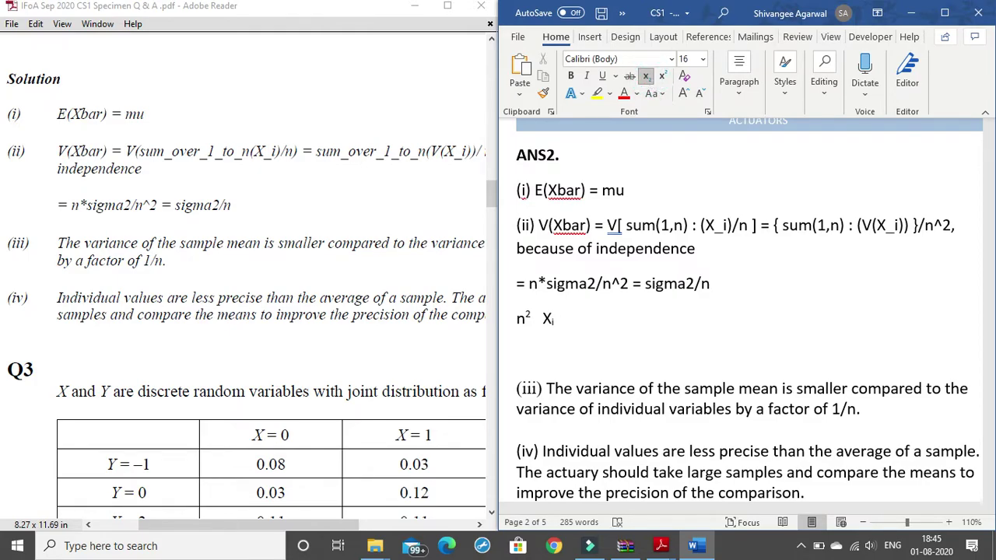
left_click(646, 76)
Step: Add Xᵢ and a closing n² using the subscript and superscript shortcuts
type("X")
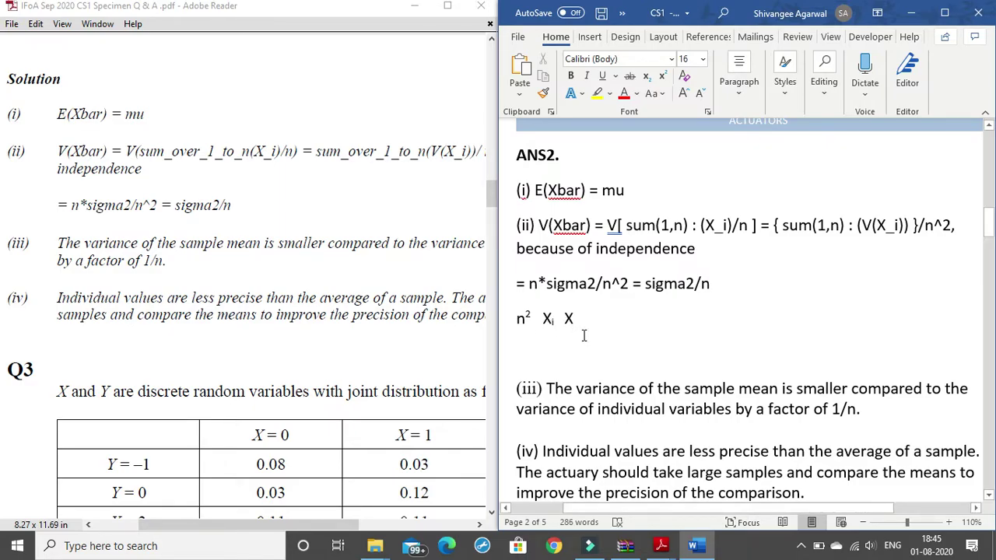
key("ctrl+equal")
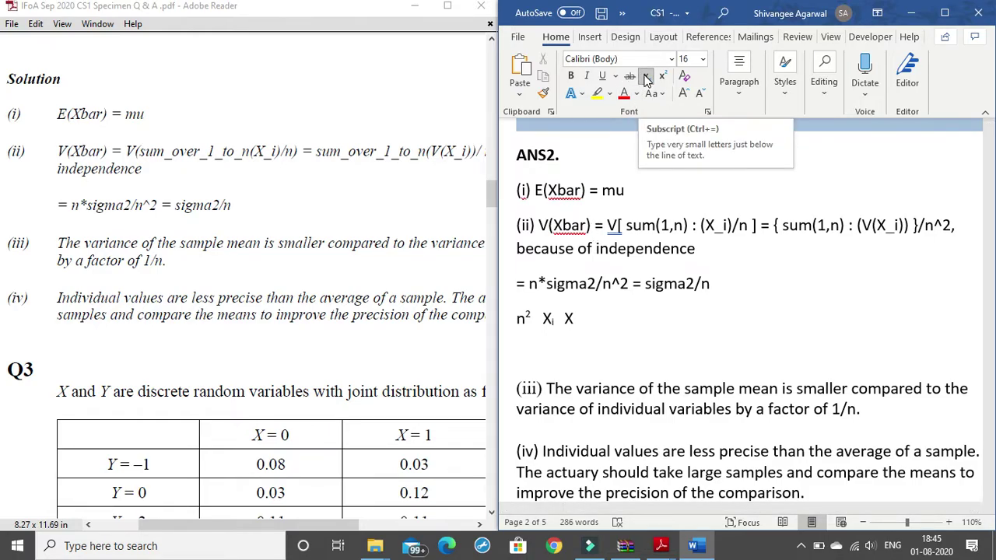
left_click(645, 79)
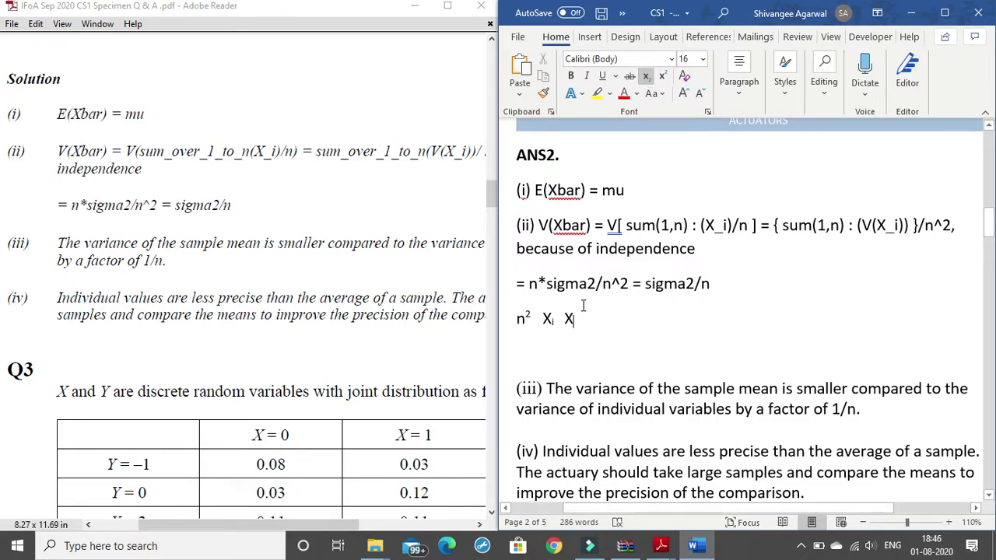
type("i")
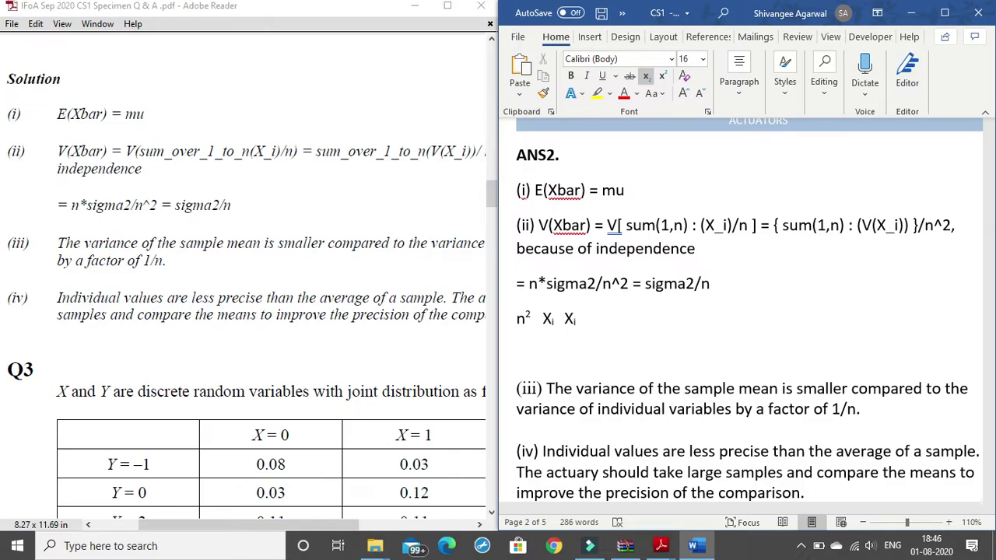
key("ctrl+equal")
type("n")
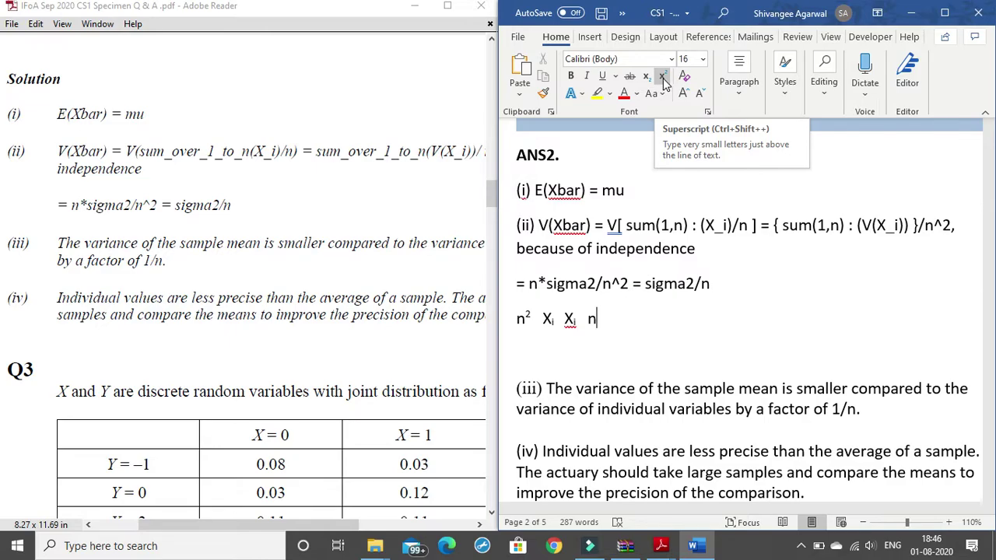
key("ctrl+shift+plus")
type("2")
key("ctrl+shift+plus")
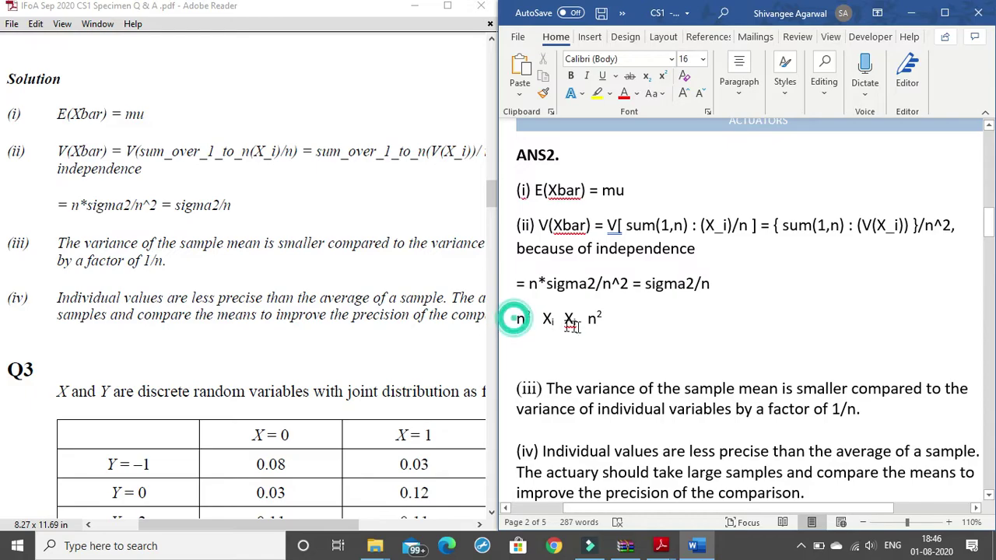
Step: Colour the n² Xᵢ Xᵢ n² line red and compare it with X_i and /n^2 above
left_click_drag(515, 319, 611, 320)
left_click(623, 93)
left_click(603, 309)
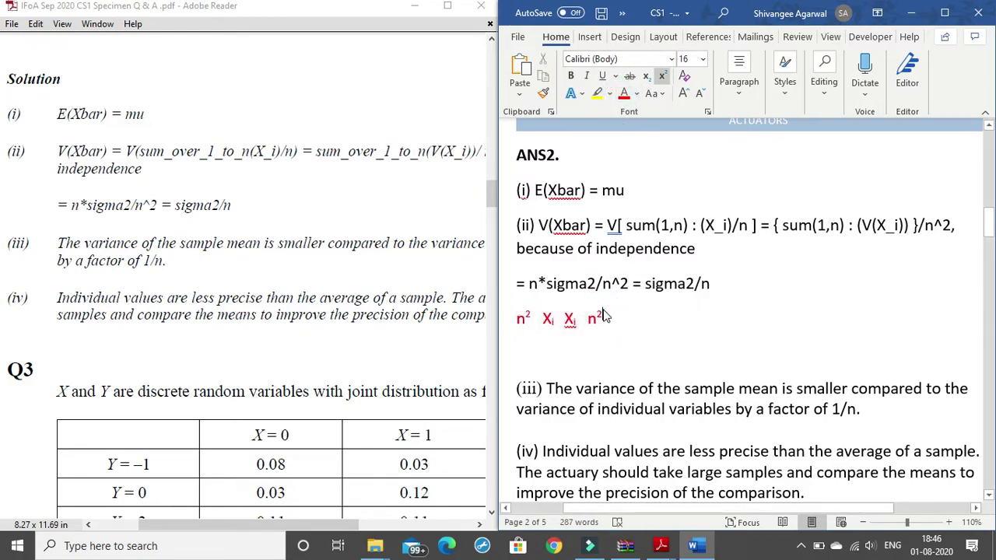
left_click_drag(714, 225, 724, 225)
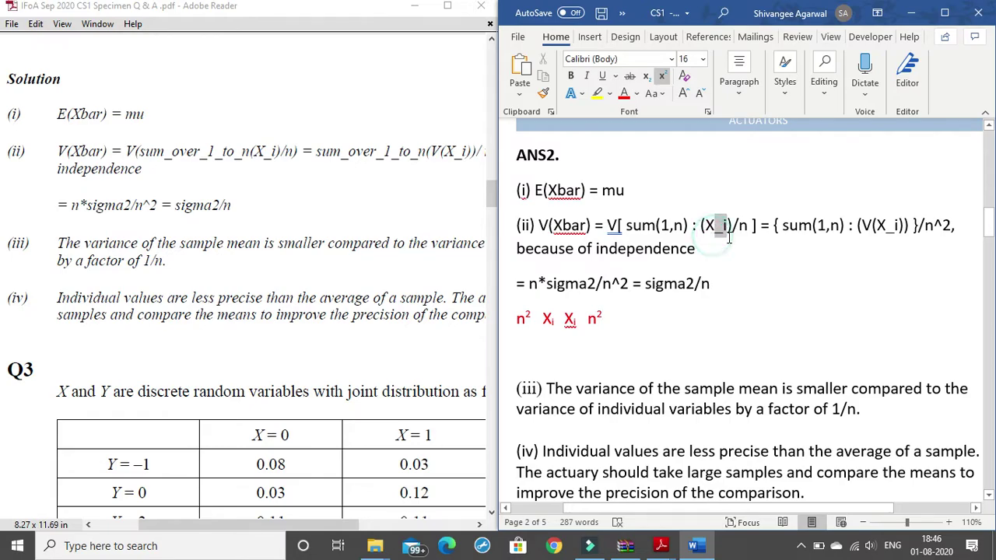
left_click(661, 317)
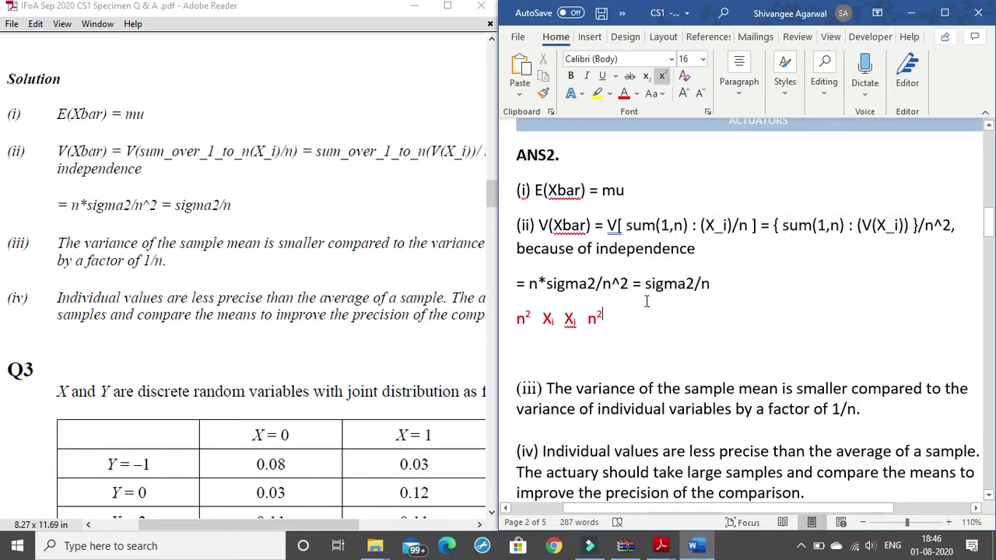
left_click_drag(604, 284, 628, 288)
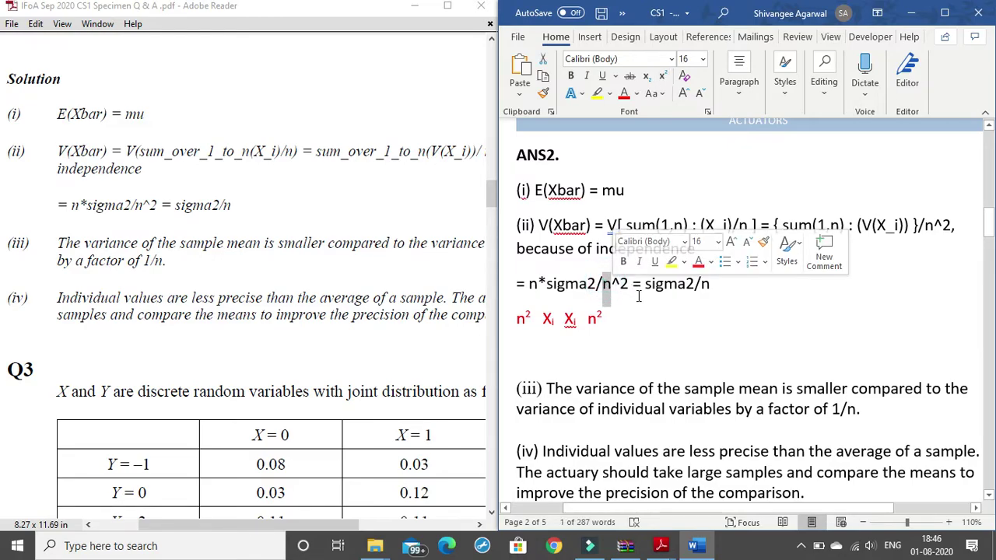
left_click(636, 284)
Step: Reselect the red notation line and turn superscript formatting off at its end
left_click(516, 317)
left_click_drag(515, 317, 607, 319)
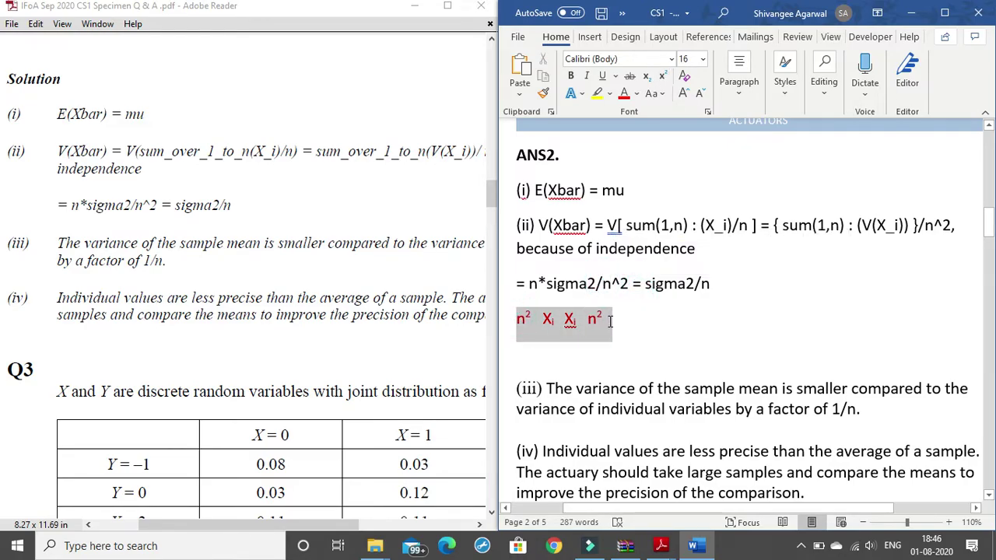
left_click(608, 323)
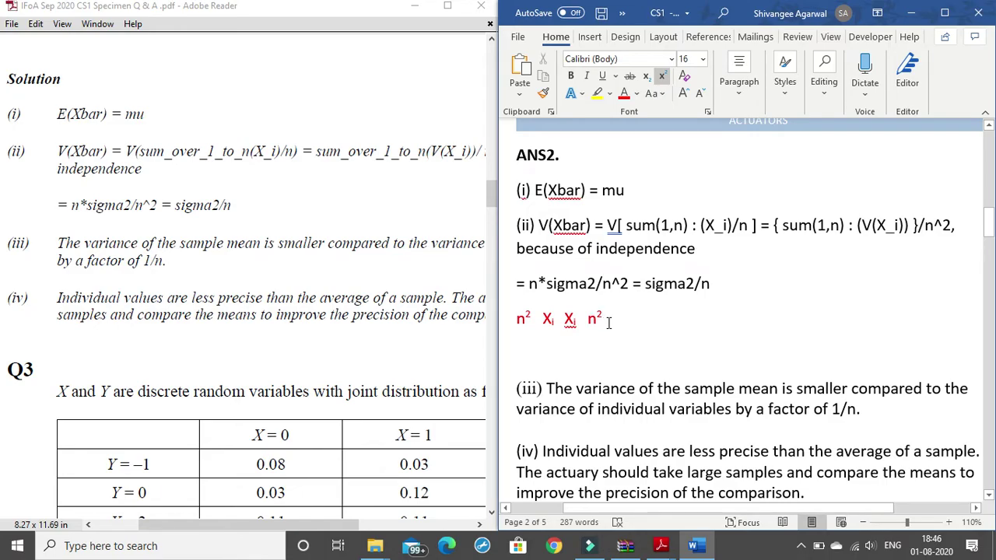
left_click(622, 322)
left_click(612, 329)
key("ctrl+shift+equal")
left_click_drag(595, 284, 630, 283)
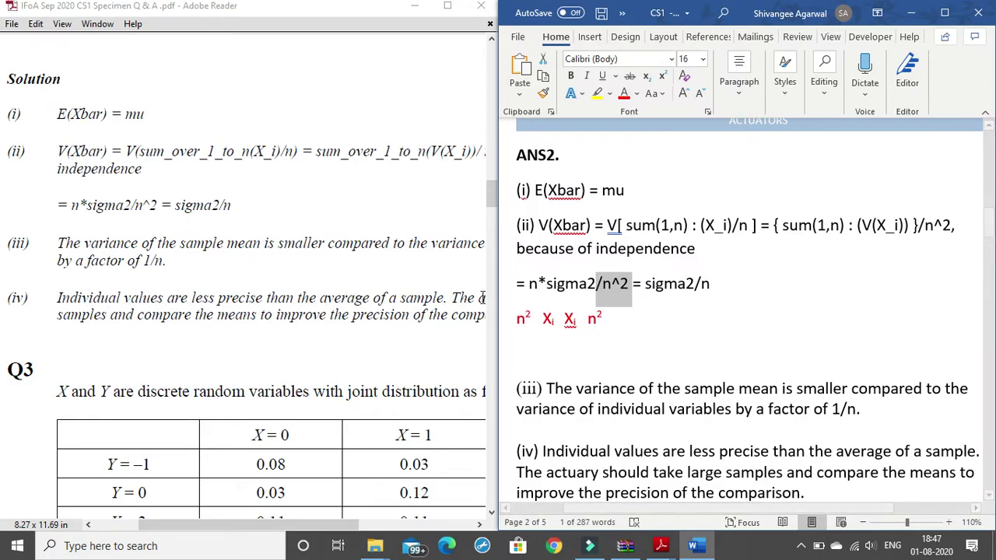
scroll(361, 271, "up", 10)
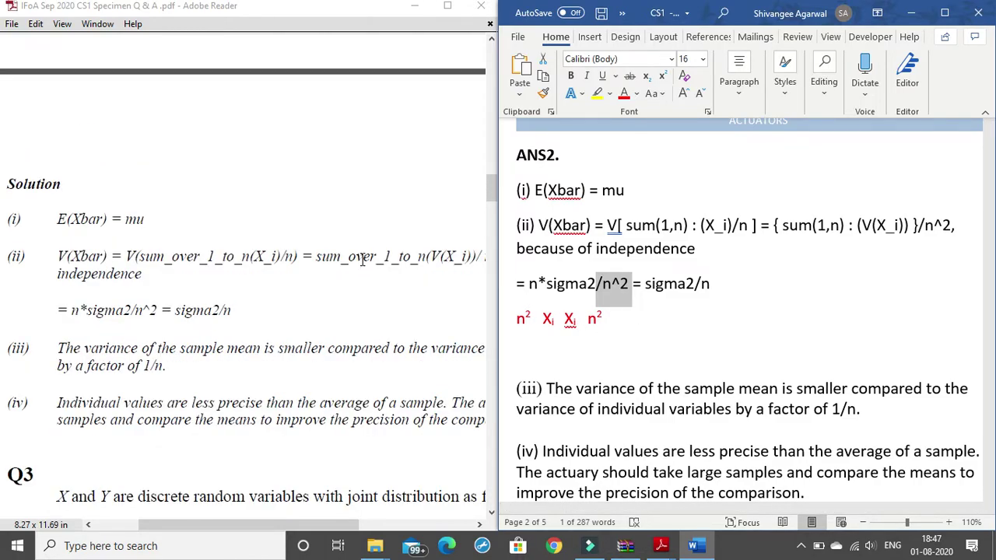
Step: Maximise the solutions PDF and read through question 2, highlighting terms in part (iii)
scroll(363, 258, "down", 2)
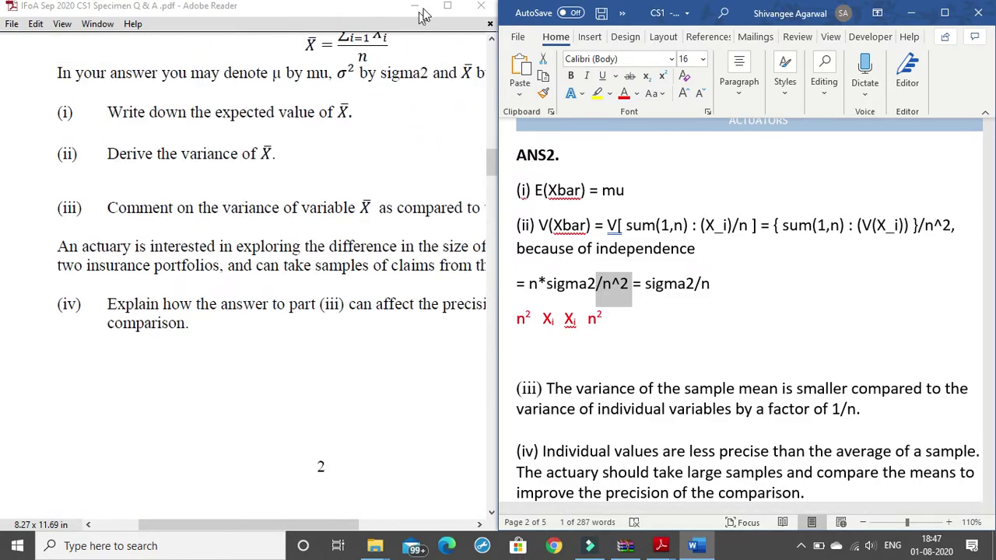
left_click(448, 7)
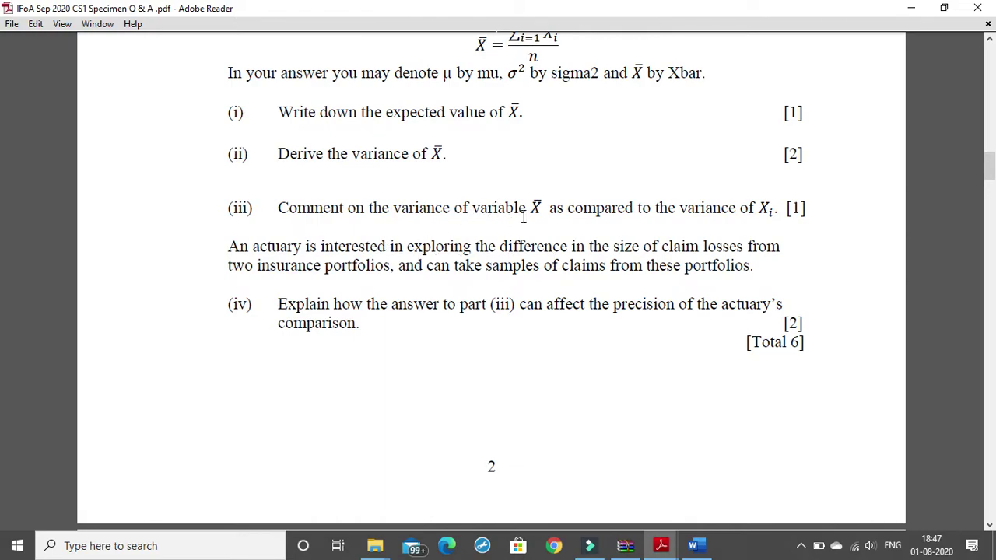
double_click(760, 209)
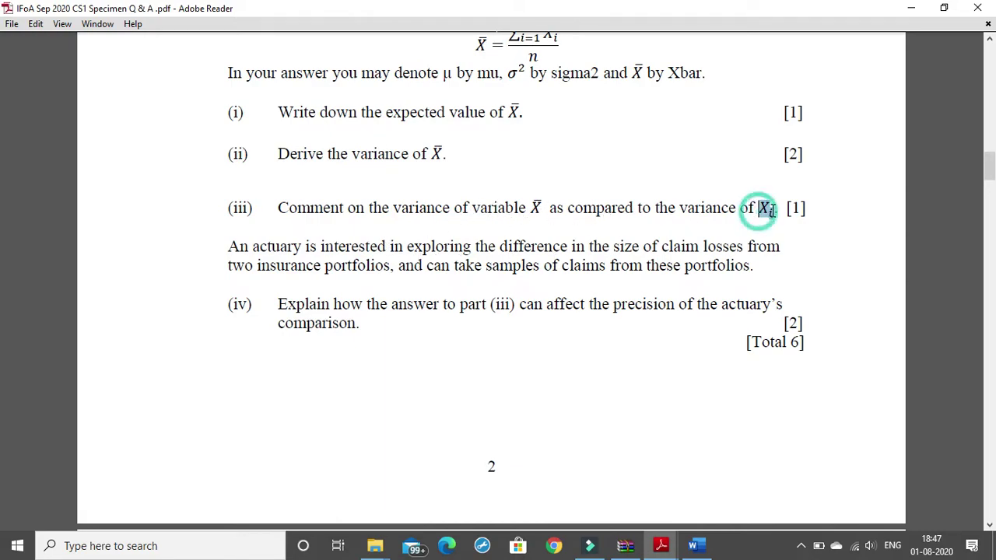
scroll(770, 281, "down", 5)
scroll(700, 288, "down", 8)
scroll(532, 293, "up", 3)
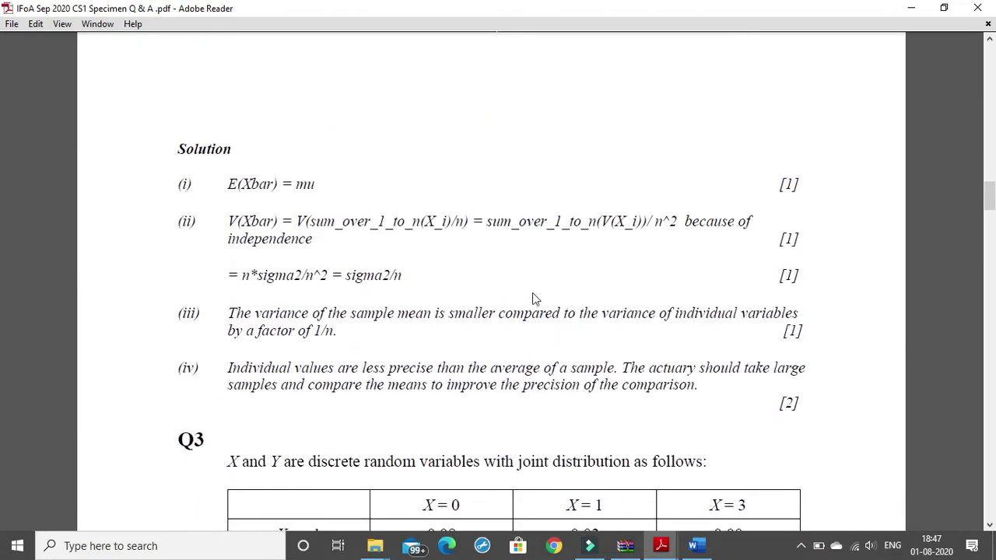
left_click_drag(318, 330, 337, 330)
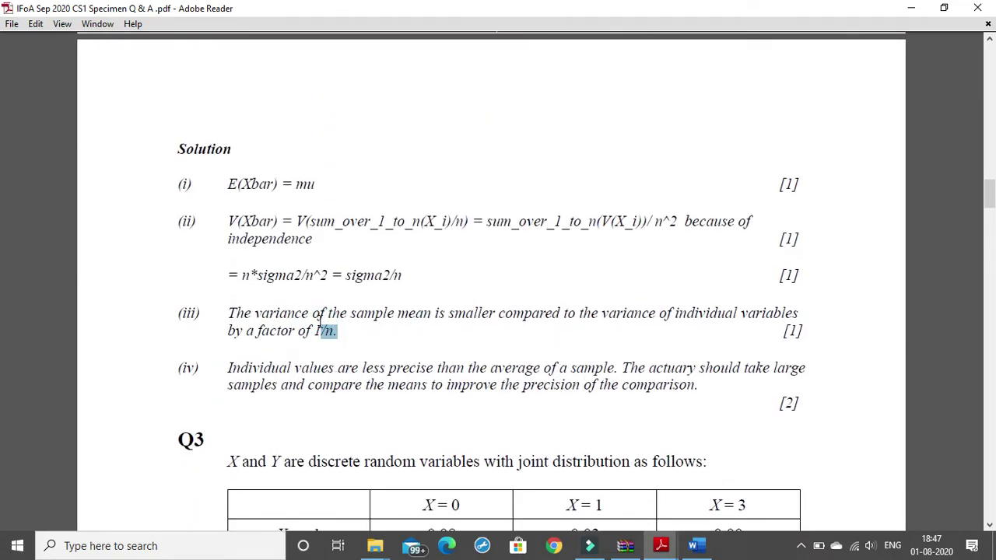
scroll(389, 333, "up", 1)
scroll(391, 331, "up", 11)
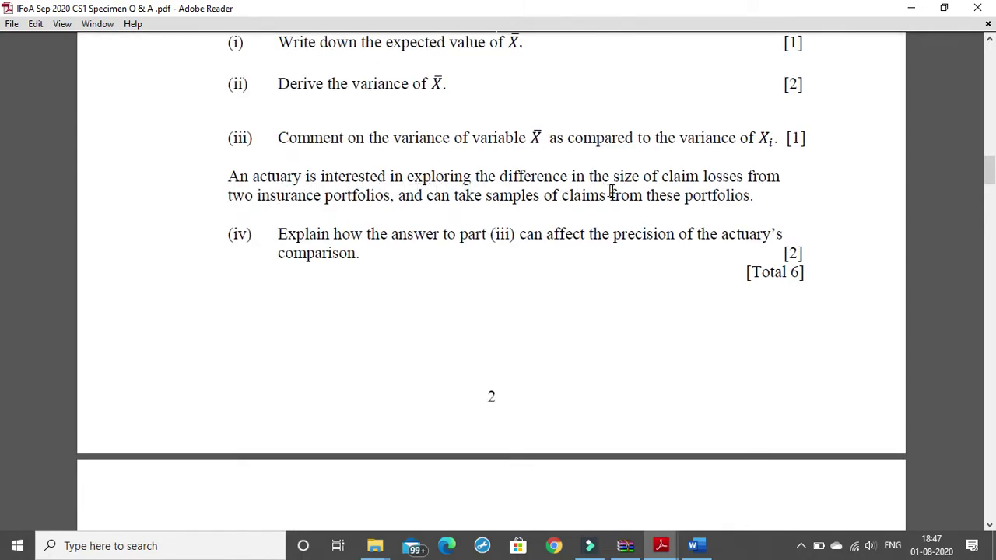
left_click_drag(660, 177, 766, 187)
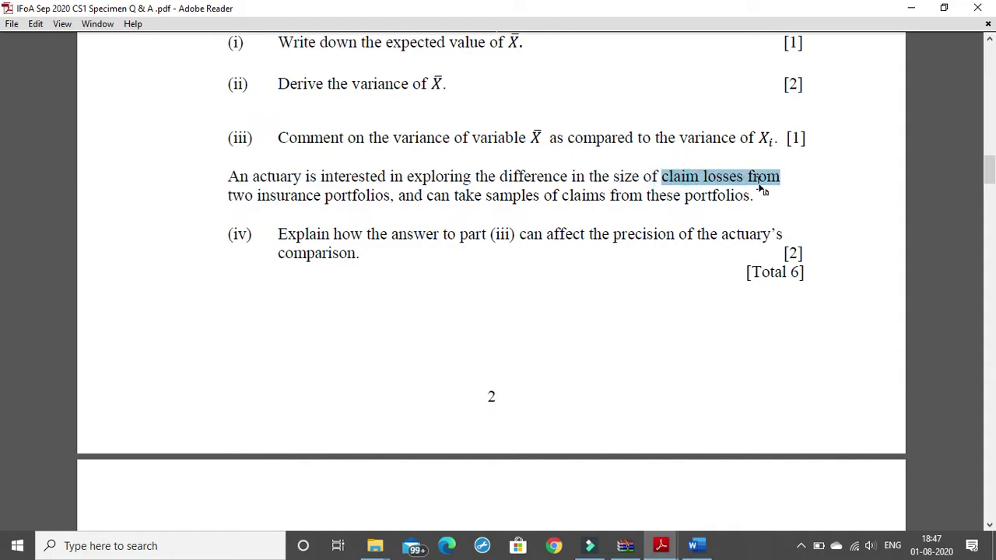
left_click(341, 201)
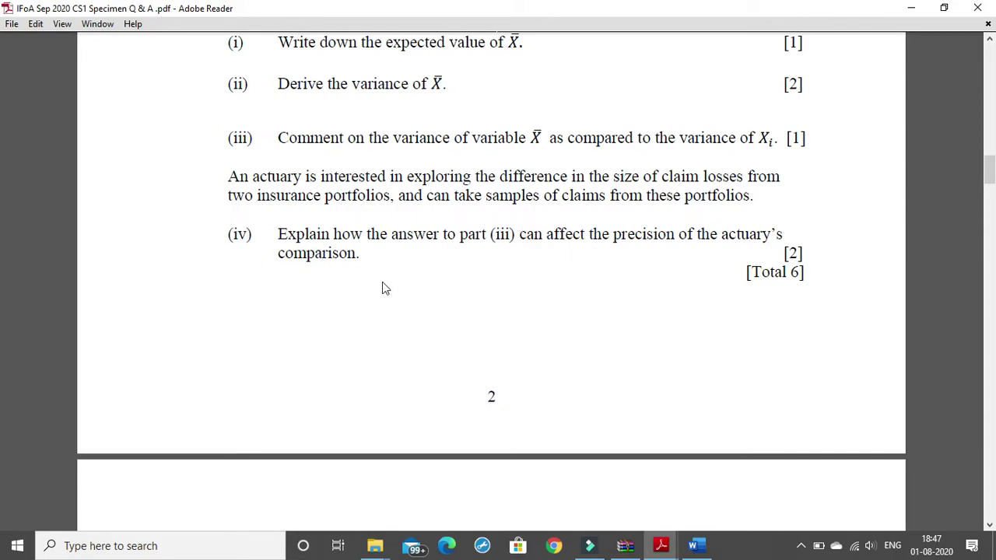
Step: Check the hidden system tray icons and the screen recorder controls
left_click(801, 547)
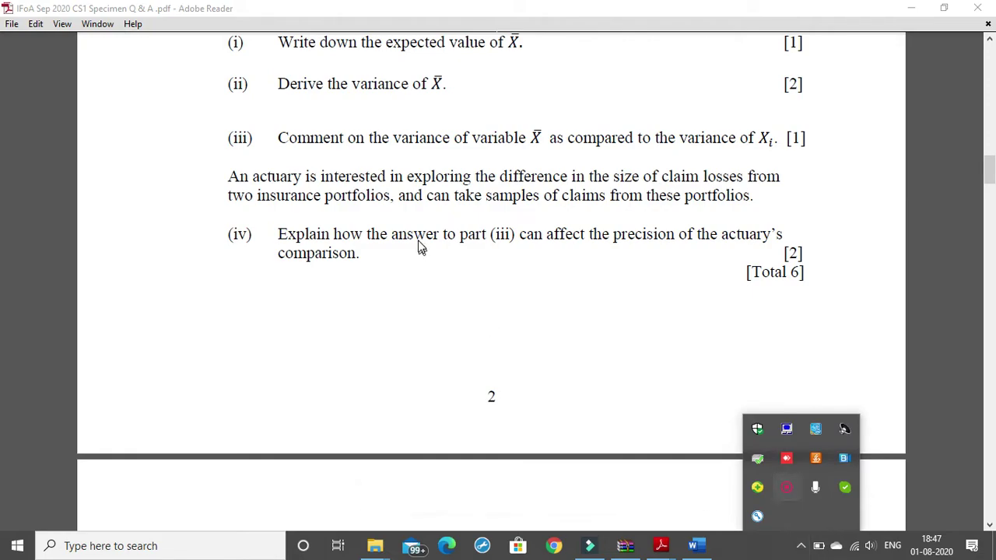
left_click(395, 242)
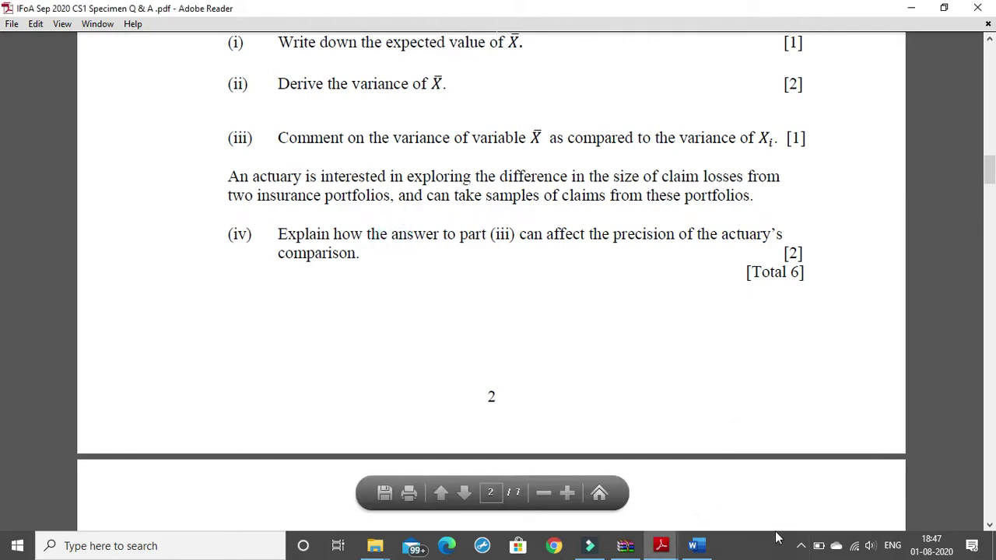
left_click(801, 547)
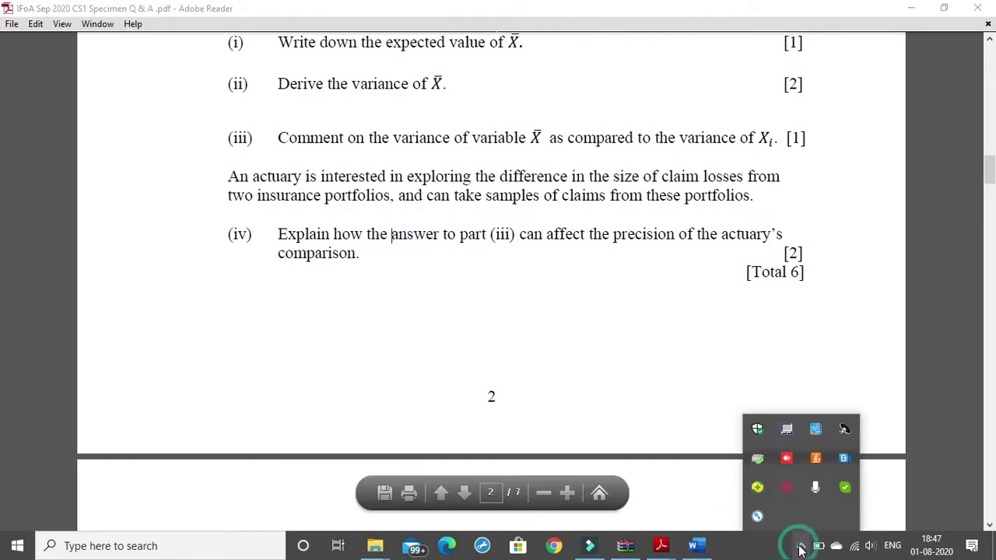
left_click(792, 487)
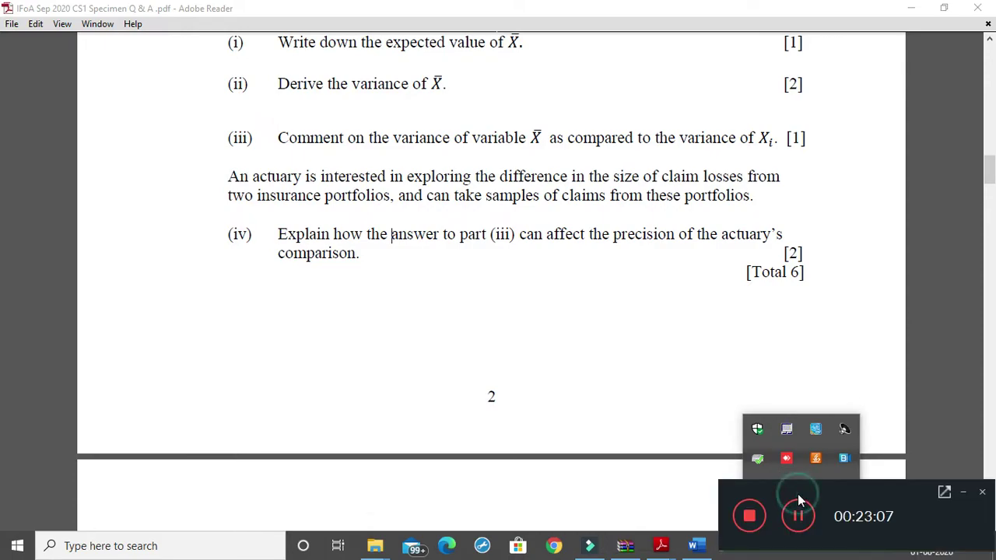
left_click(801, 515)
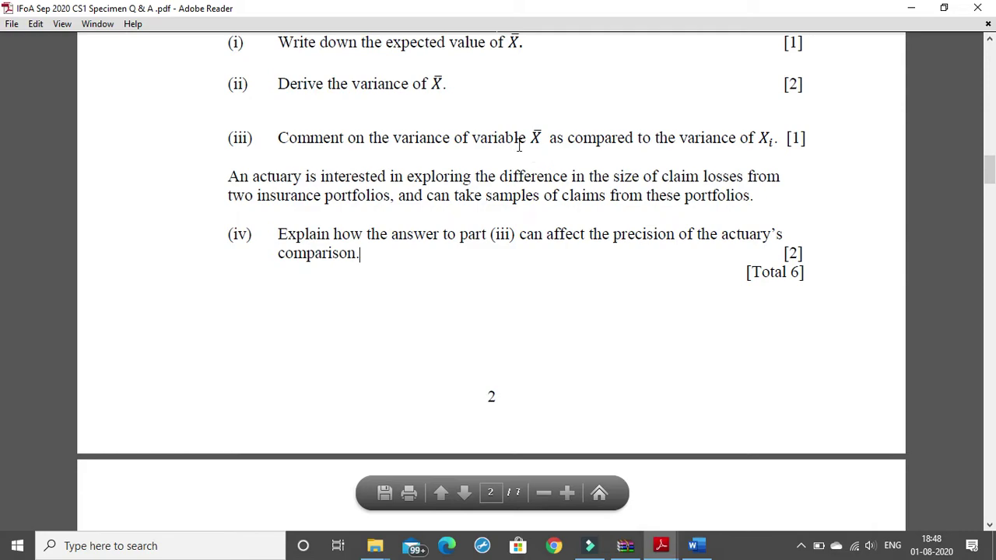
Step: Scroll the PDF down to the Q2 Solution section and return to the Word document
left_click_drag(519, 146, 545, 147)
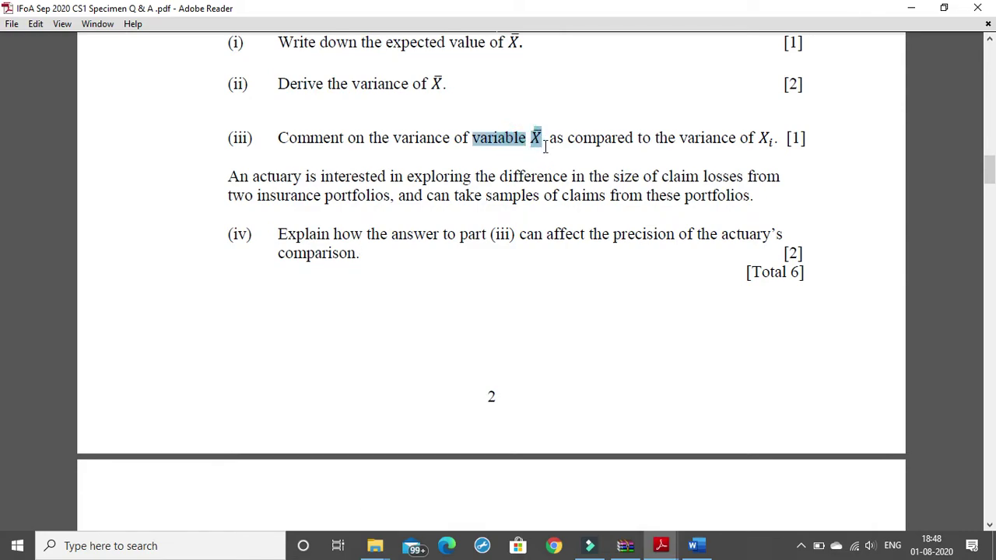
left_click(545, 146)
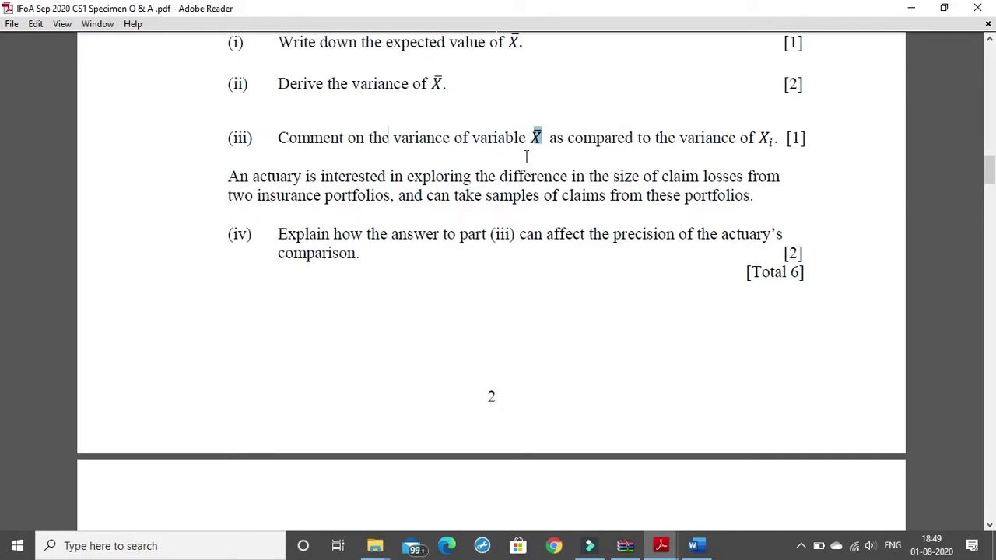
scroll(529, 156, "down", 1)
scroll(525, 158, "down", 2)
scroll(523, 162, "down", 3)
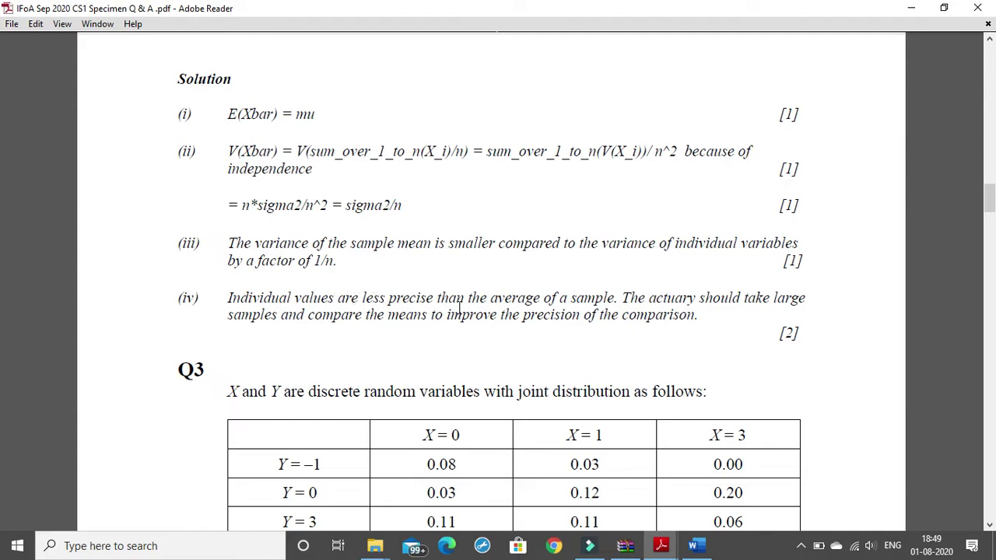
left_click(694, 546)
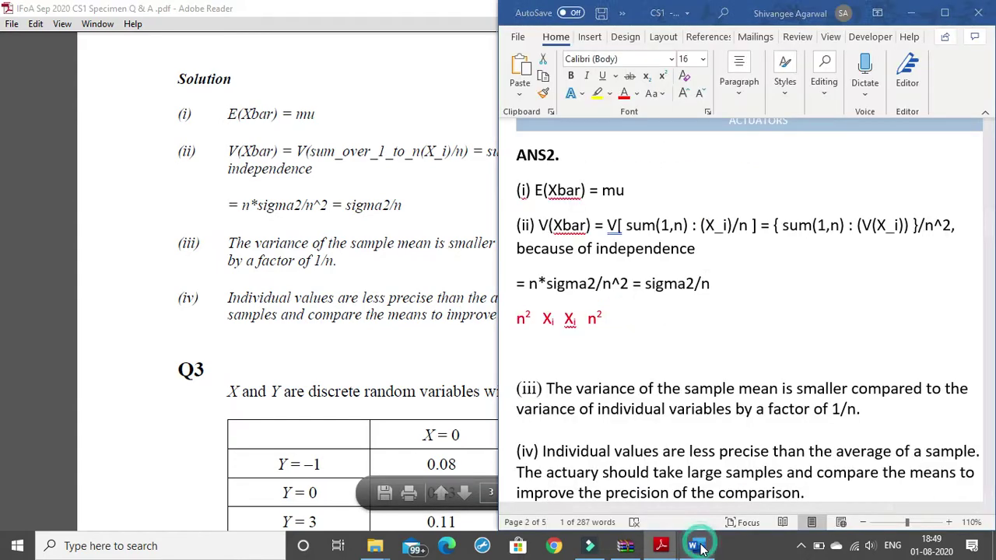
Step: Maximise Word and scroll to the blank lines above ANS3 on page 3
scroll(743, 386, "down", 1)
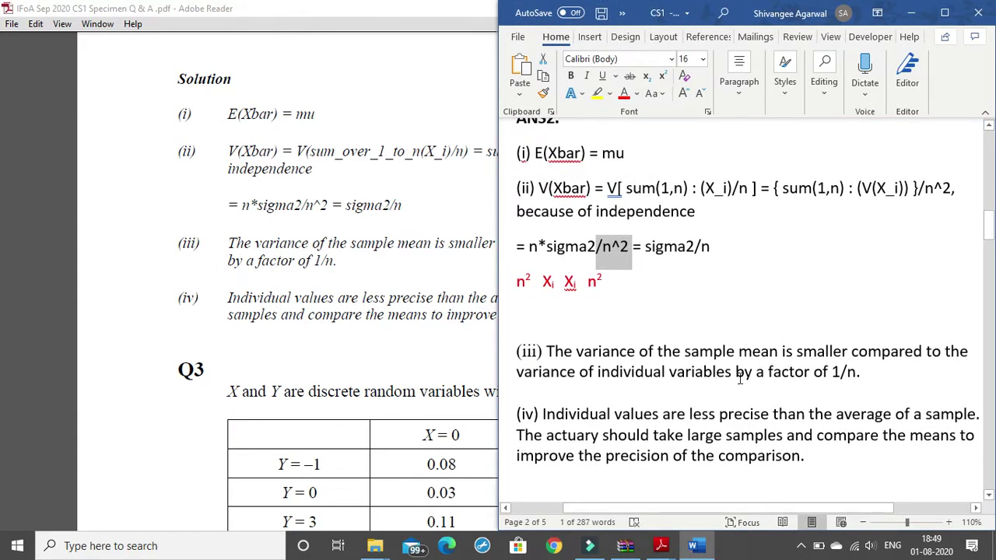
left_click(631, 326)
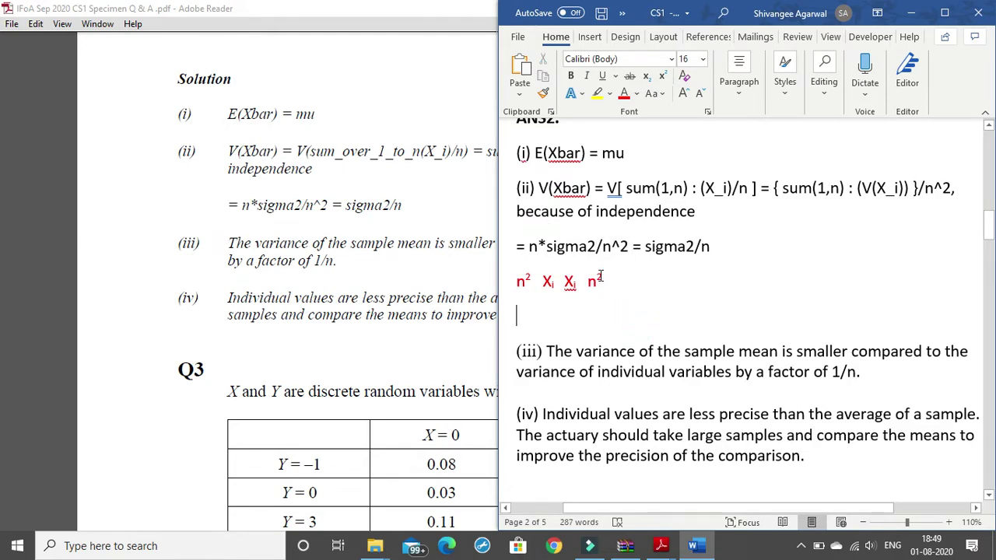
scroll(591, 272, "up", 1)
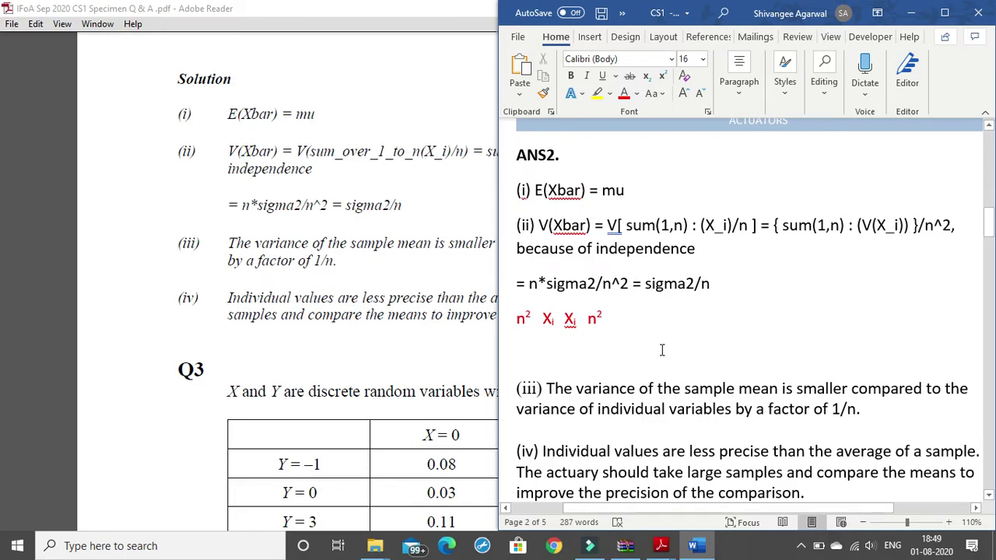
scroll(700, 357, "down", 5)
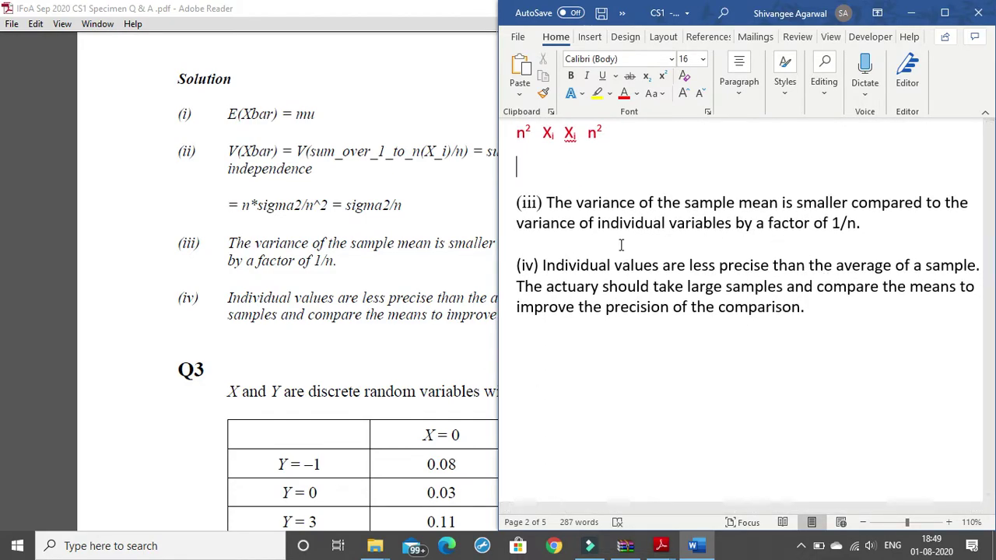
left_click(944, 12)
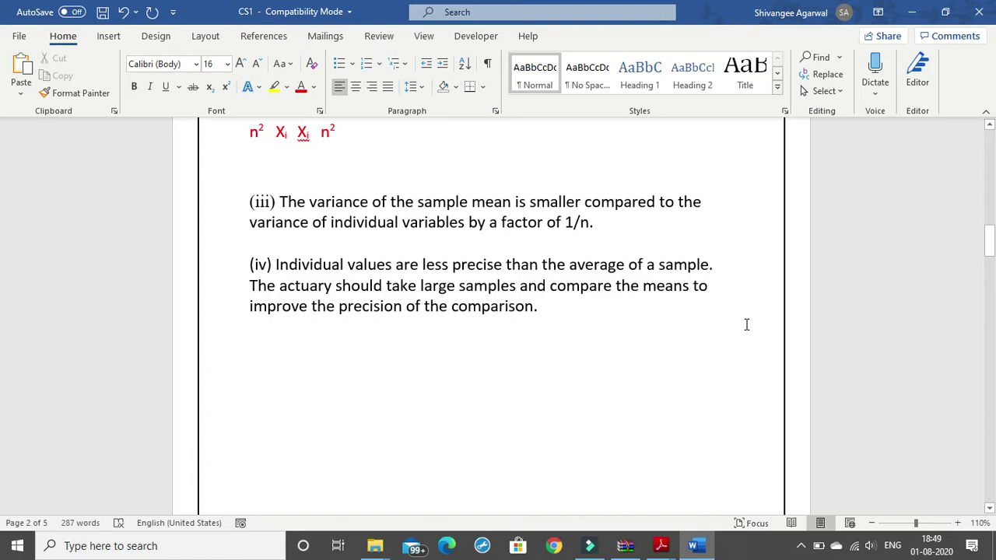
scroll(591, 335, "up", 4)
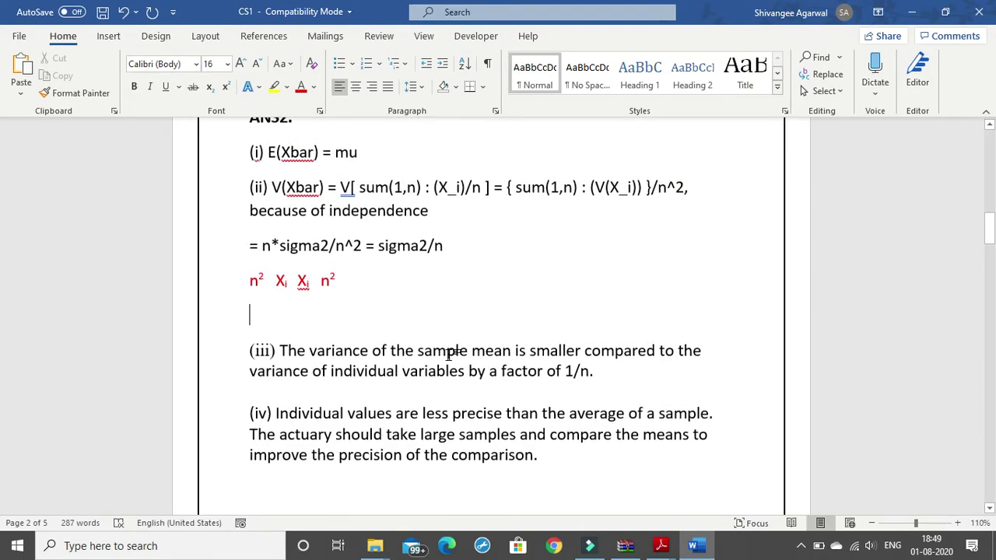
scroll(451, 353, "up", 1)
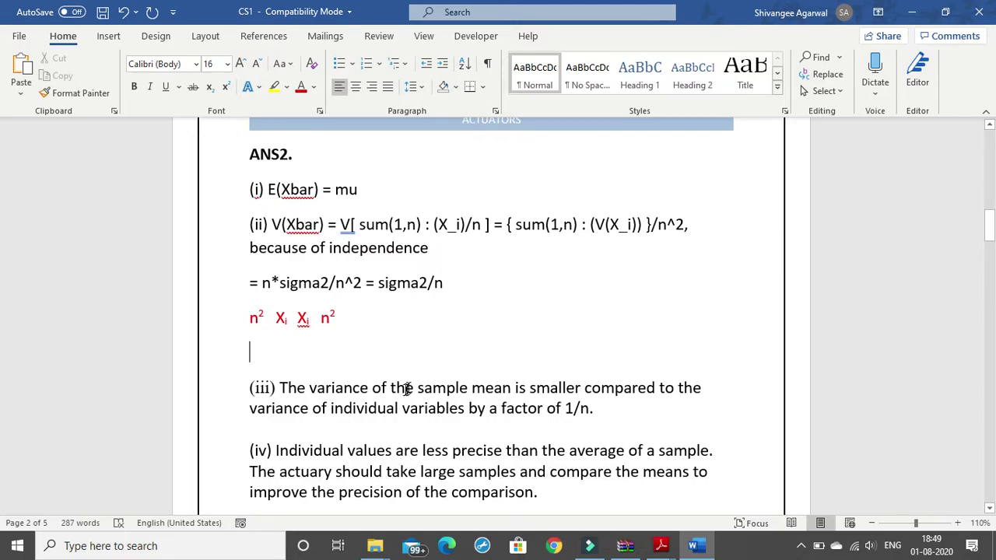
scroll(454, 364, "down", 6)
scroll(462, 355, "down", 7)
scroll(446, 371, "down", 5)
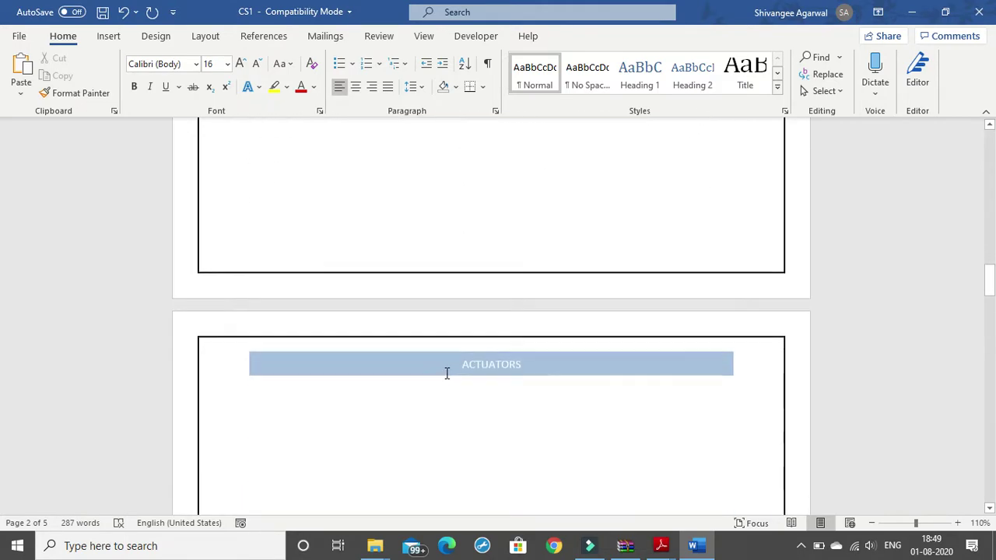
scroll(446, 374, "down", 5)
Step: Delete the blank lines above ANS3 and snap Word to the right half beside Reader
left_click_drag(275, 329, 270, 212)
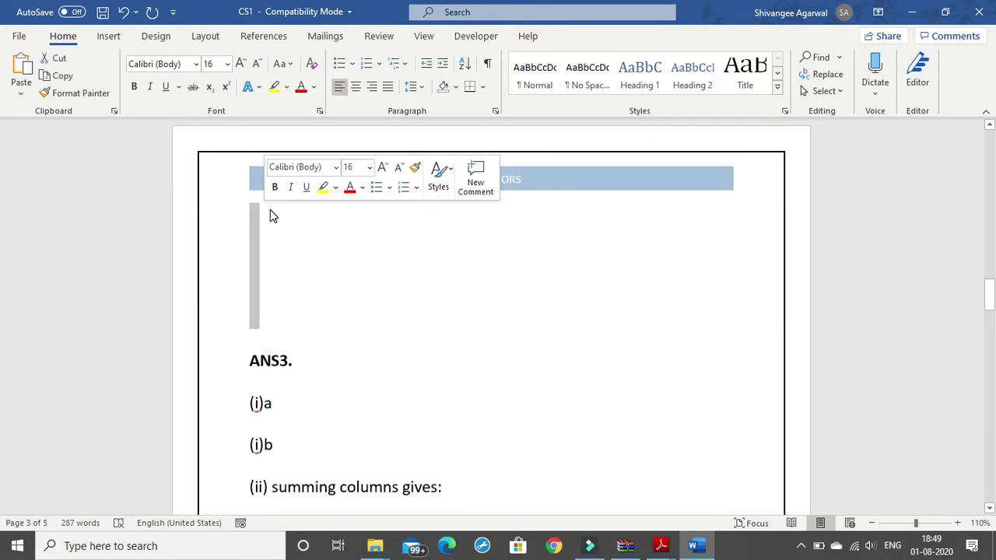
key("Delete")
key("BackSpace")
key("BackSpace")
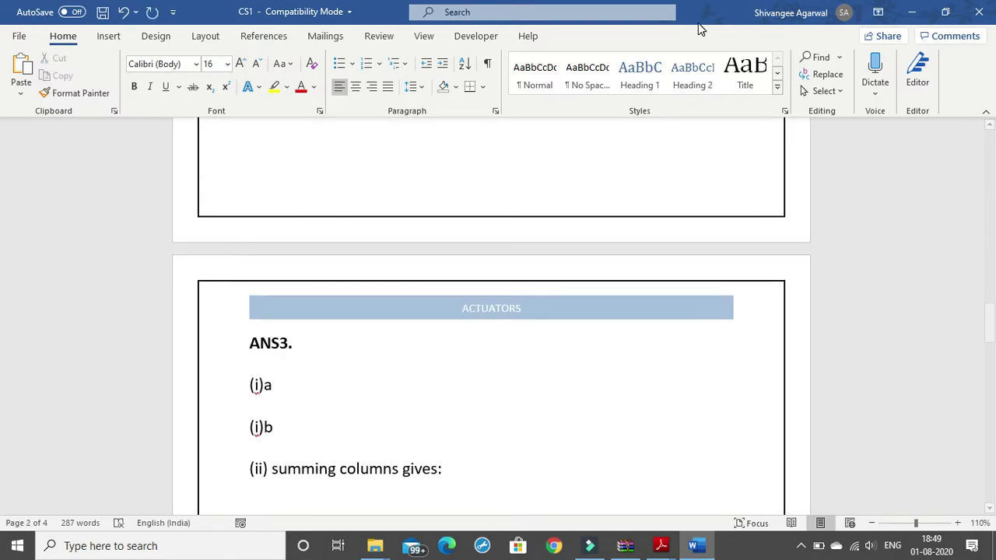
key("super+Right")
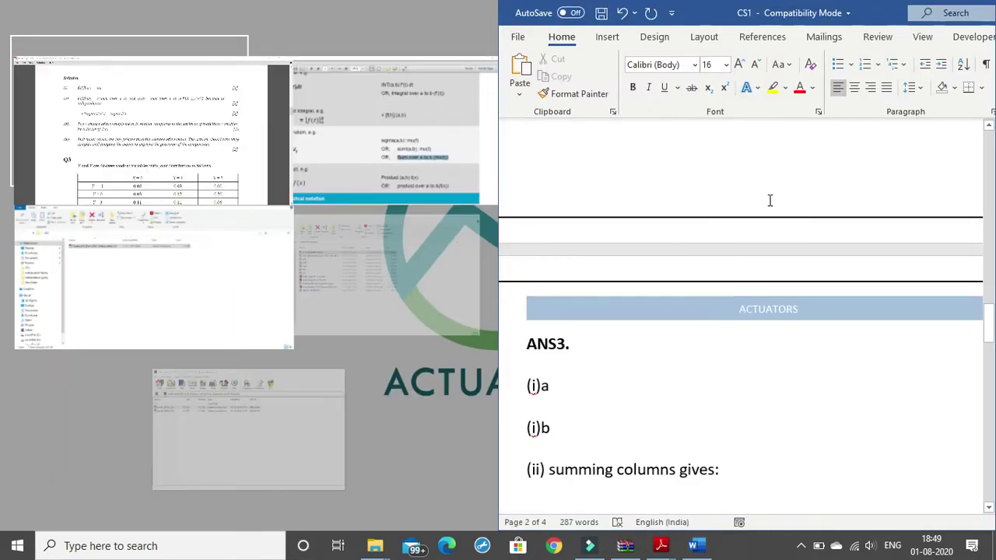
key("Return")
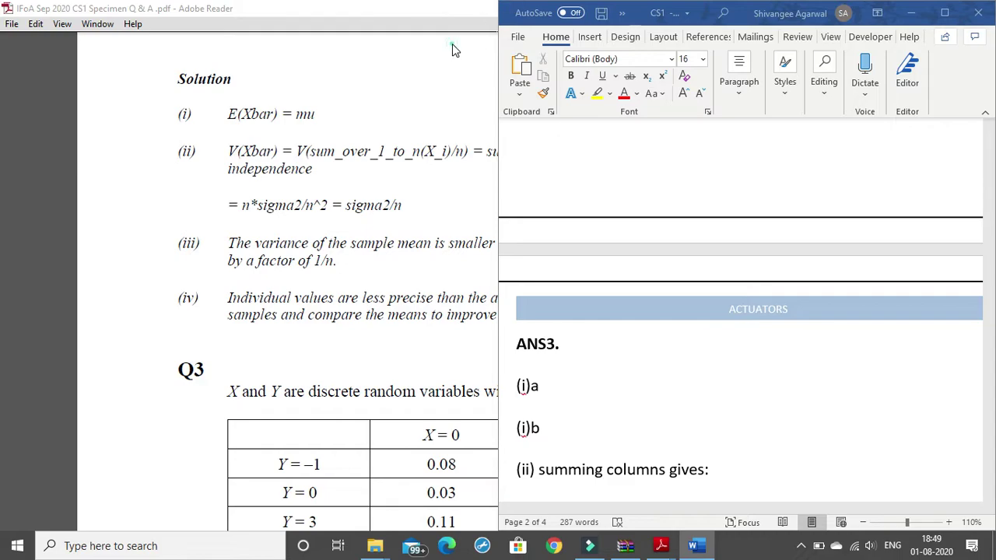
Step: Maximise Reader and scroll through question 3's joint distribution table
key("super+Up")
scroll(724, 116, "down", 3)
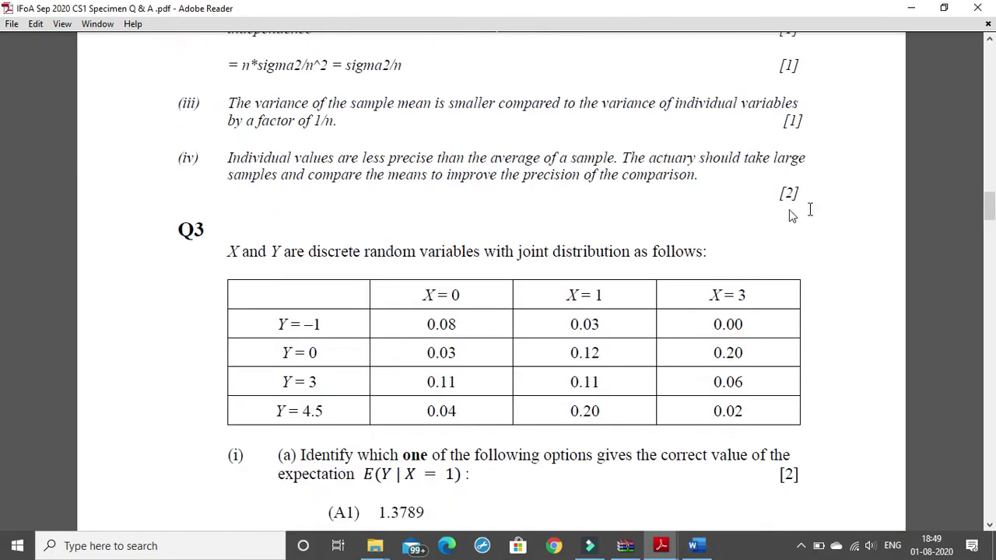
scroll(789, 209, "down", 2)
scroll(400, 231, "down", 1)
scroll(397, 227, "down", 1)
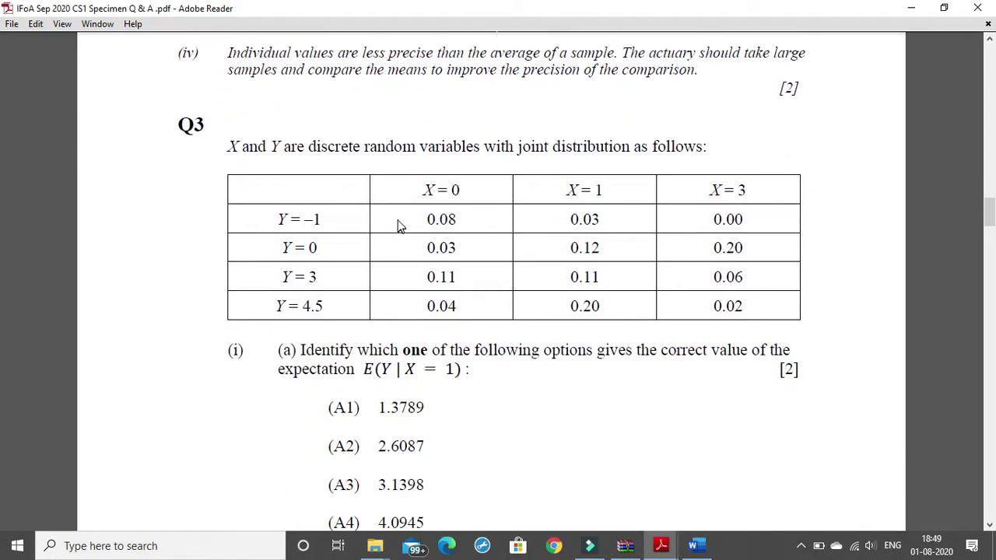
scroll(398, 224, "down", 1)
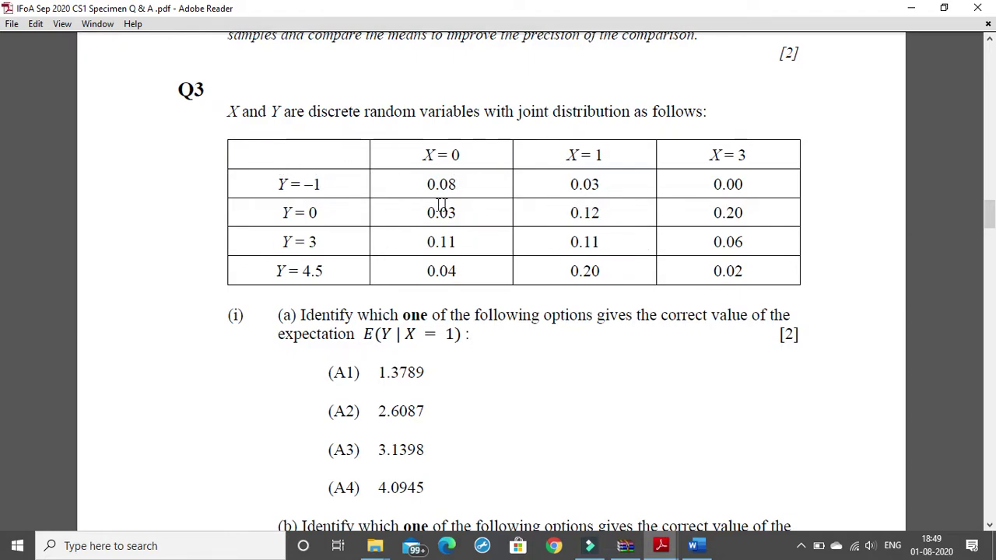
scroll(659, 240, "down", 1)
scroll(659, 241, "down", 2)
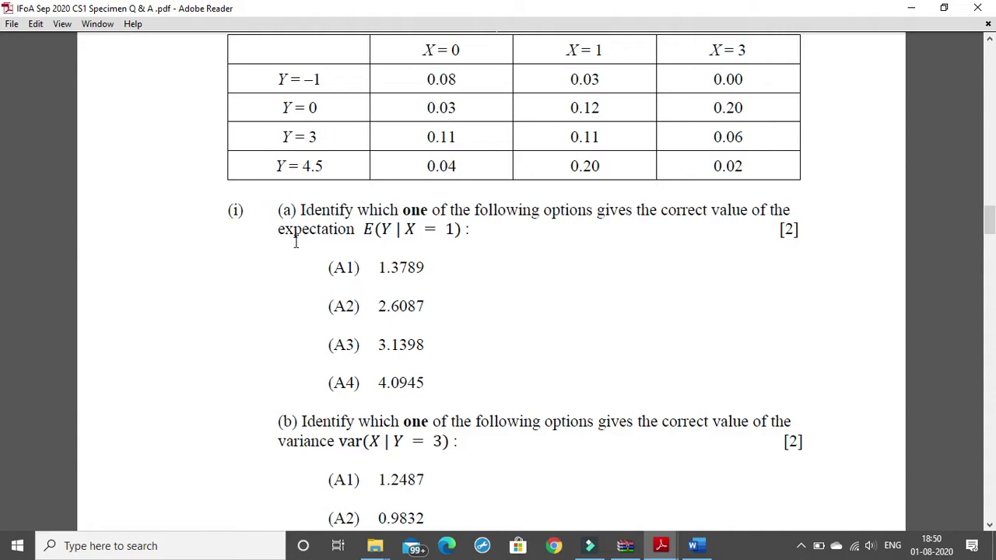
Step: Review options (A1) 1.3789 and part (b), then scroll down to the Solution heading
left_click_drag(325, 268, 424, 279)
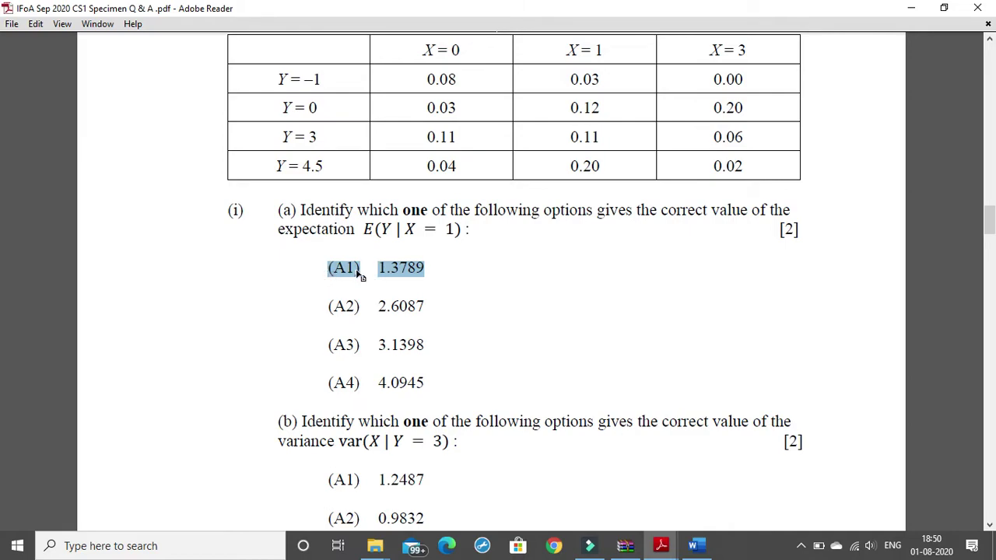
mouse_move(409, 271)
left_mouse_down()
mouse_move(387, 273)
mouse_move(431, 273)
left_mouse_up()
left_click(429, 274)
scroll(424, 272, "down", 3)
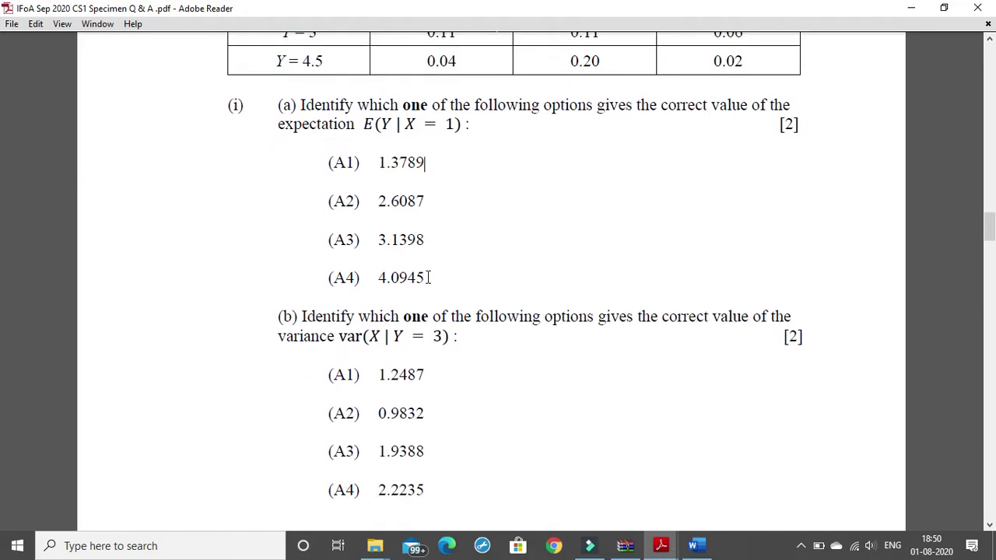
scroll(427, 278, "down", 2)
left_click_drag(276, 248, 291, 250)
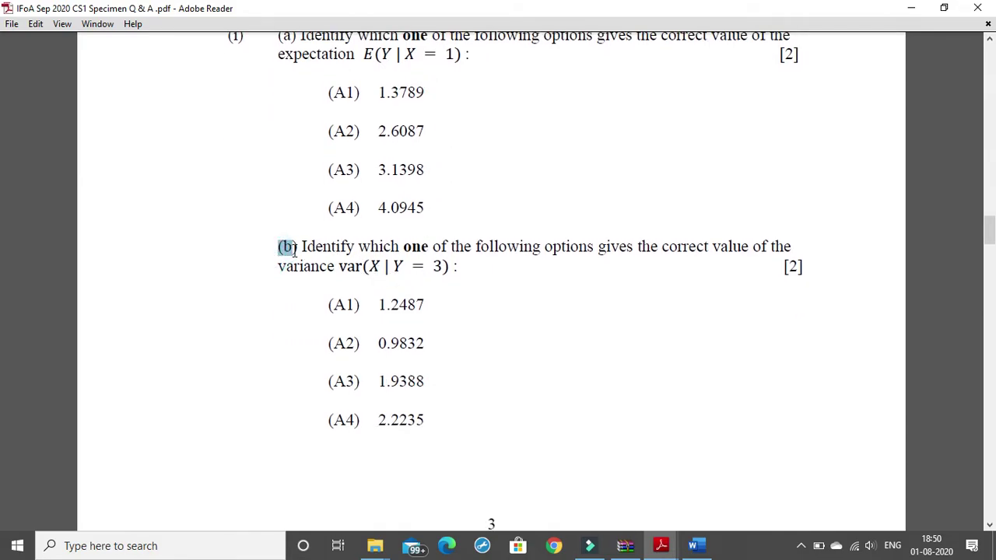
left_click(457, 278)
scroll(394, 317, "down", 3)
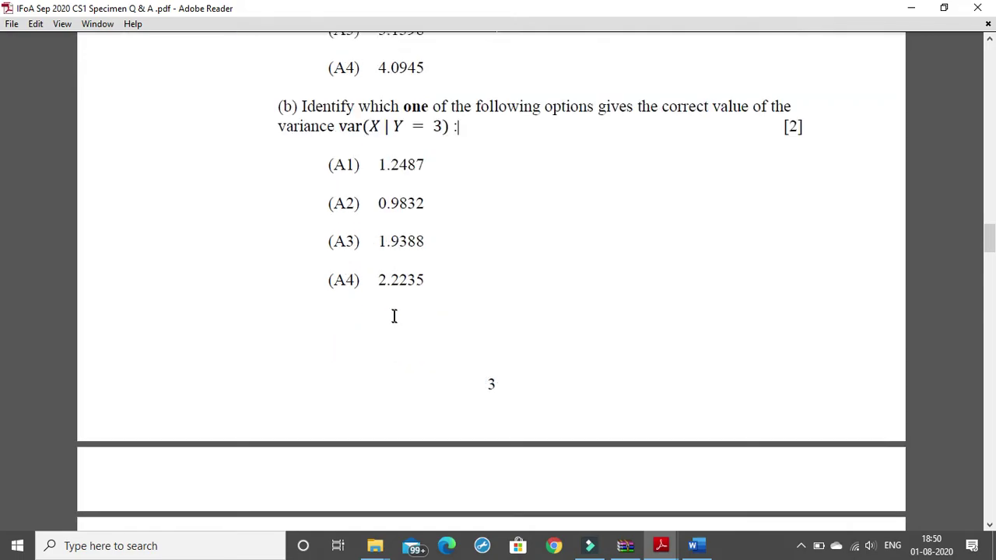
scroll(571, 265, "down", 3)
scroll(552, 260, "down", 5)
mouse_move(215, 182)
left_mouse_down()
mouse_move(332, 276)
mouse_move(359, 345)
left_mouse_up()
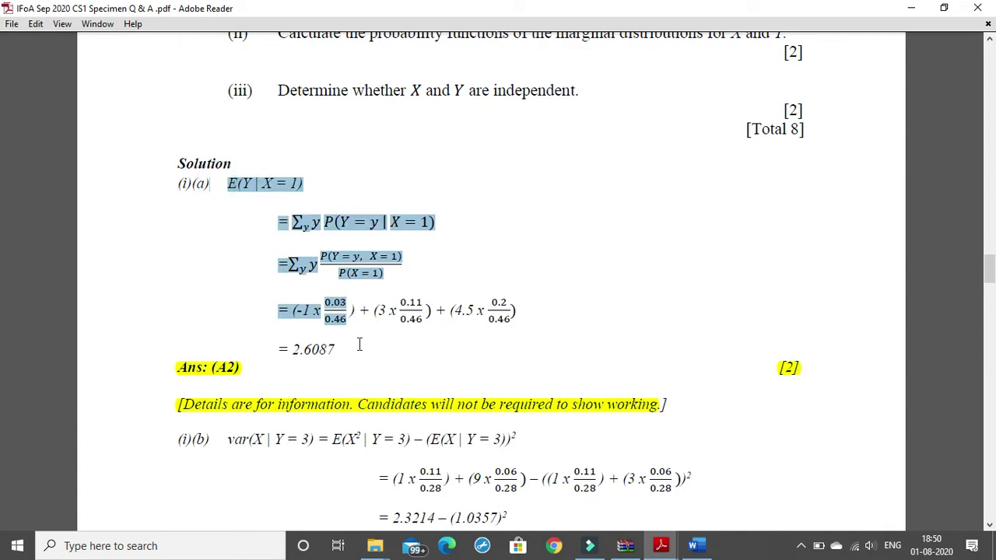
left_click(513, 327)
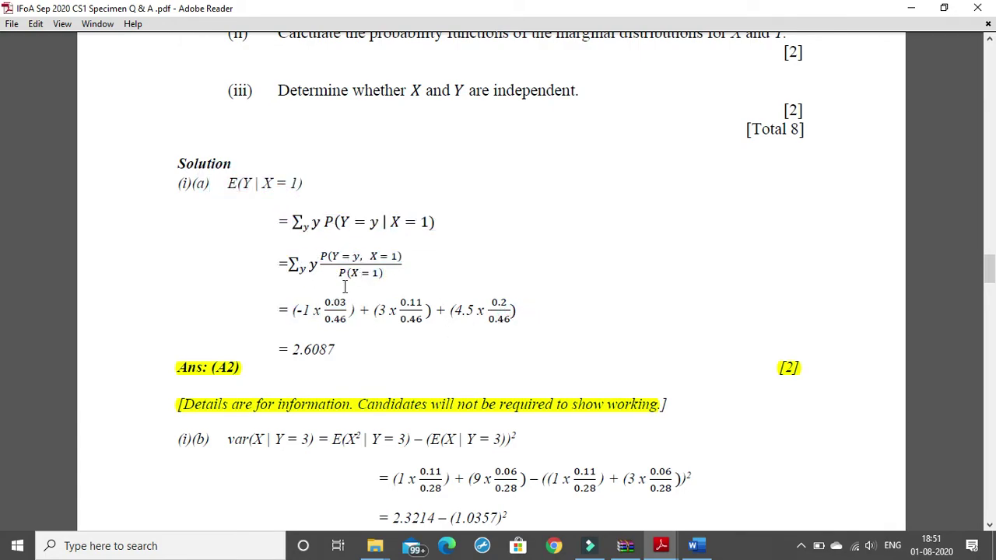
left_click_drag(284, 352, 351, 351)
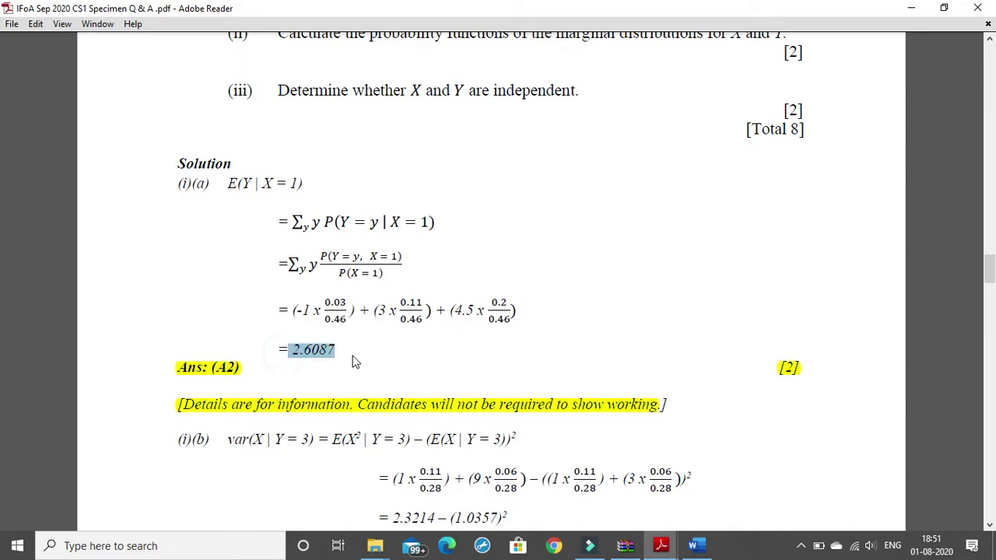
left_click(354, 362)
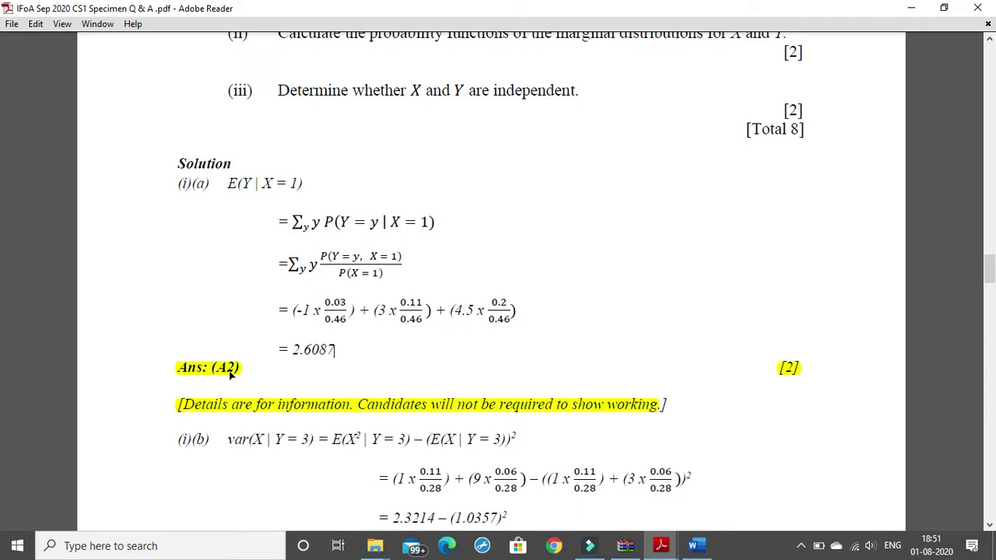
scroll(522, 300, "up", 3)
scroll(459, 236, "up", 5)
scroll(342, 226, "up", 2)
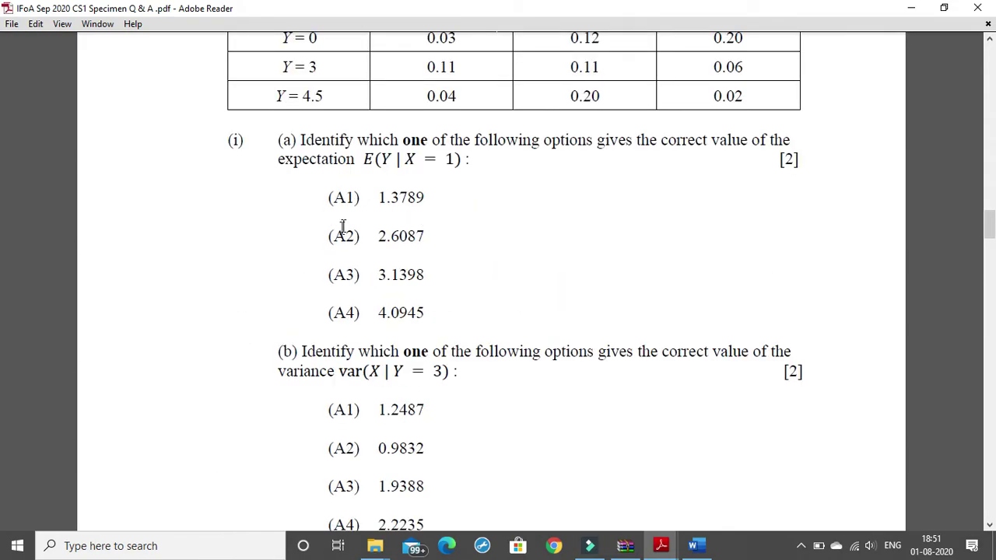
triple_click(333, 237)
scroll(501, 291, "down", 3)
scroll(477, 278, "down", 5)
scroll(444, 285, "down", 3)
scroll(311, 233, "down", 2)
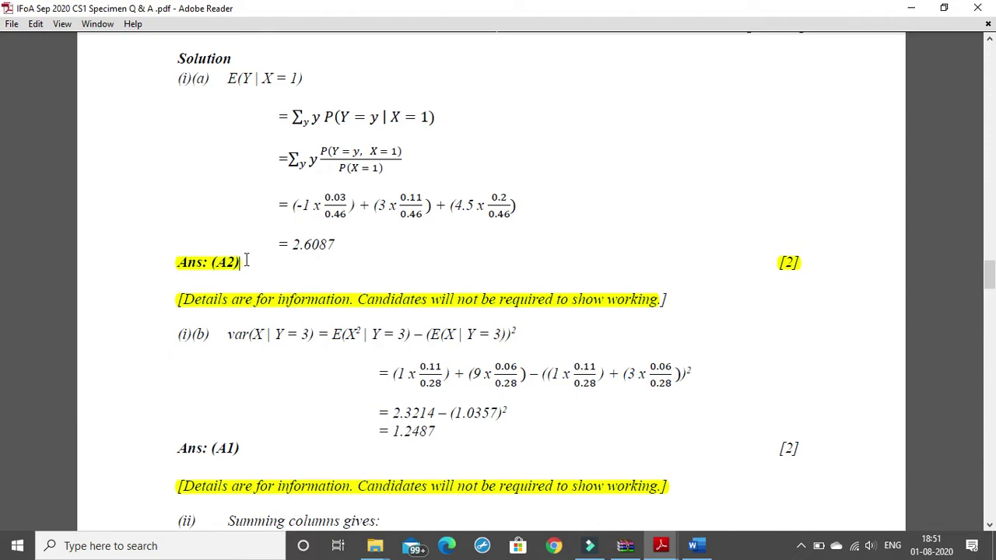
left_click(515, 380)
Step: In Word, add ' – (A2) 2.6087' after (i)a in ANS3
left_click(697, 544)
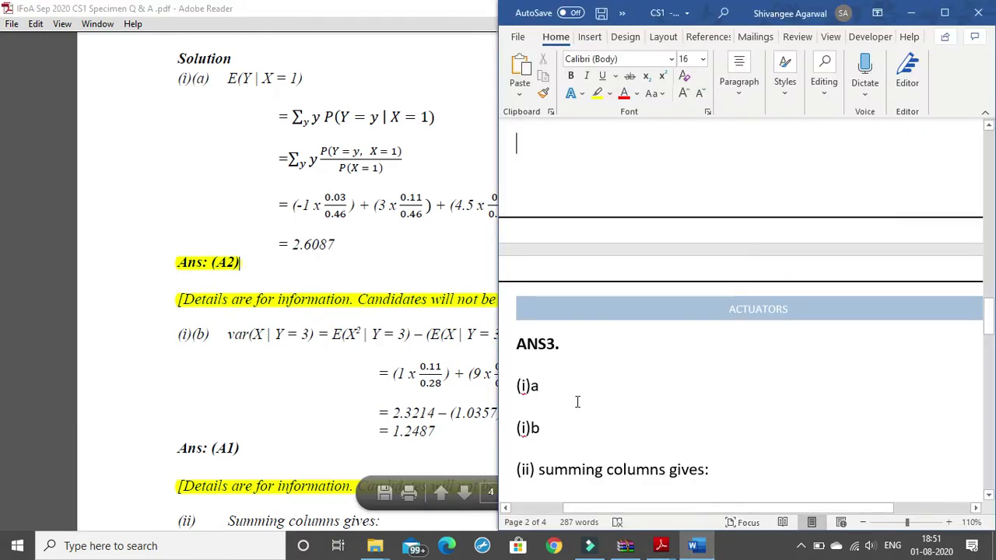
left_click(551, 393)
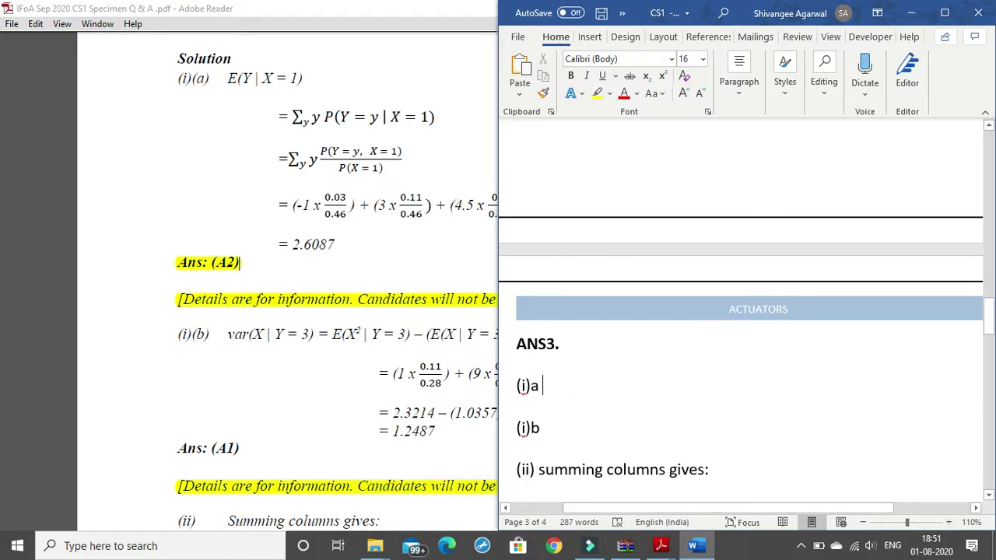
type("- ")
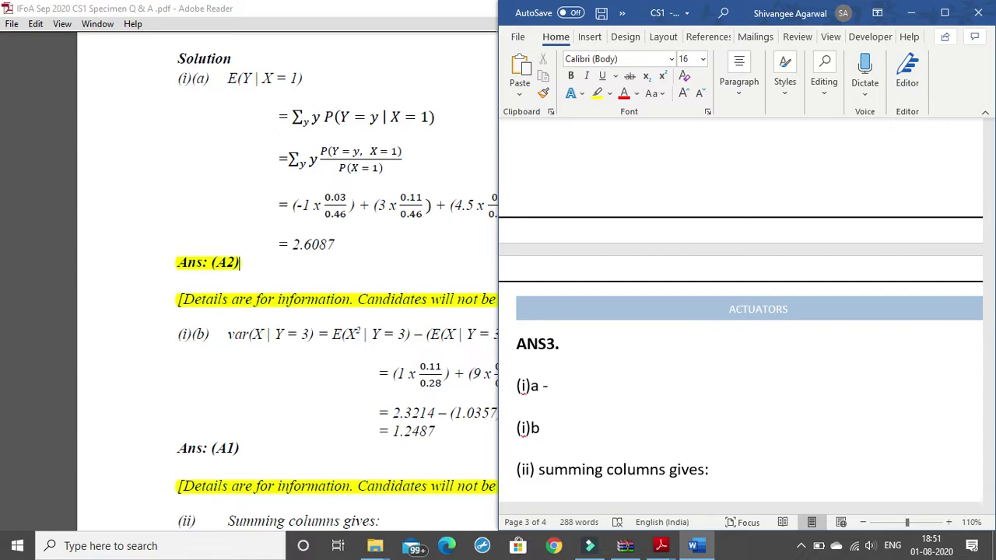
type("(")
key("BackSpace")
type("(")
type("A2) 2.")
type("6087")
Step: Add ' – (A1) 1.2487' after (i)b, fixing the missing opening bracket
left_click(551, 428)
type("-")
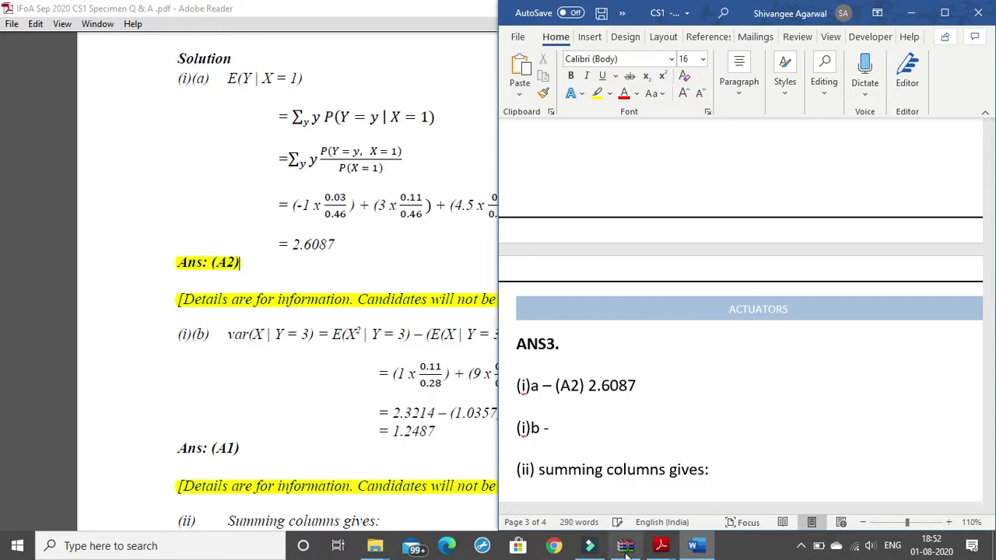
scroll(356, 205, "down", 2)
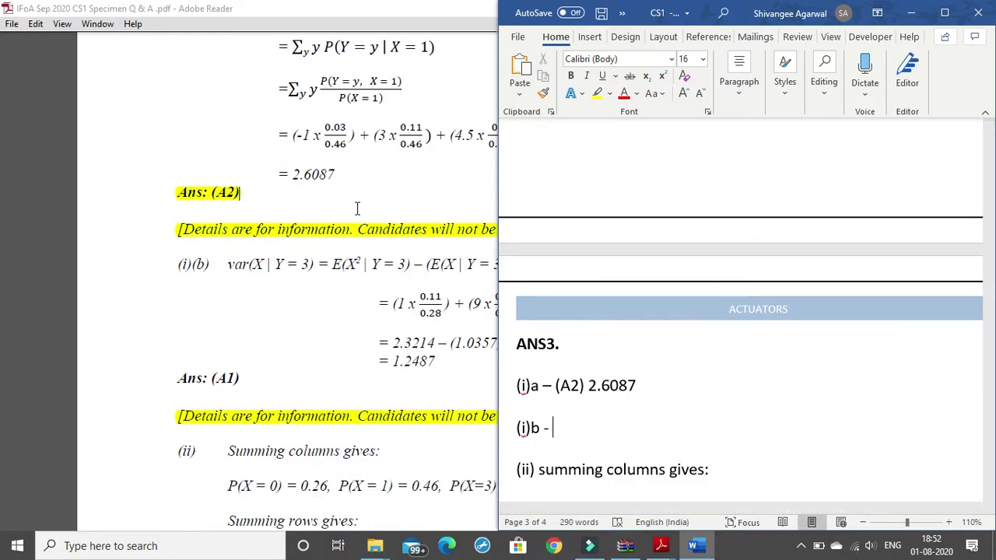
type("A1)")
key("Left")
key("Left")
key("Left")
type("(")
key("End")
type(".24")
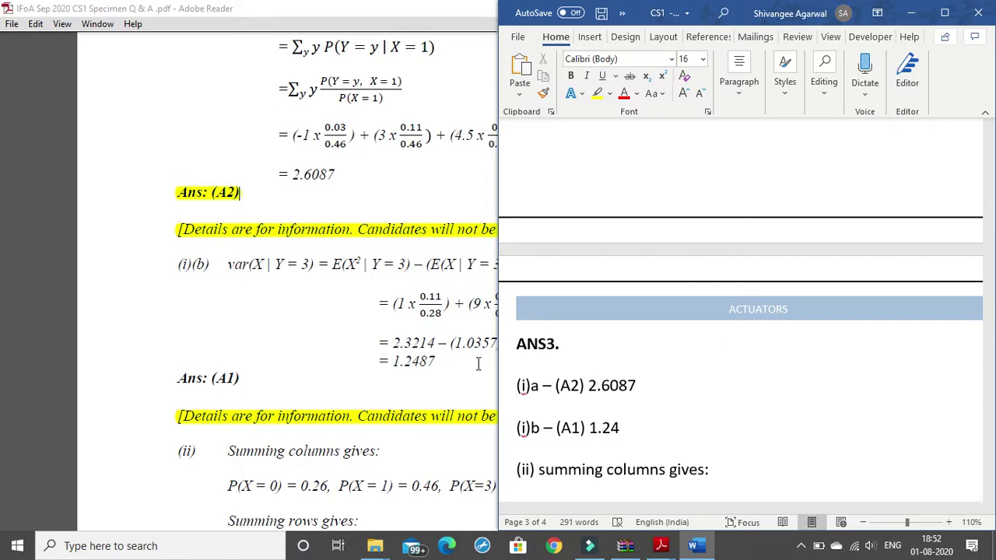
type("87")
Step: In the solutions PDF, highlight the 1.2487 result and the Ans: (A1) line, then browse the questions
left_click_drag(369, 360, 440, 370)
left_click_drag(205, 379, 254, 379)
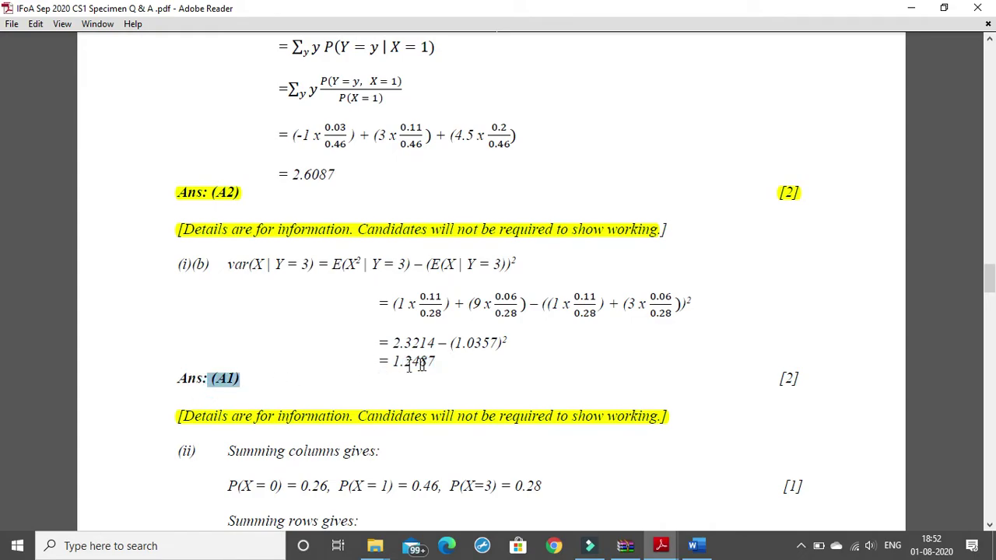
scroll(544, 358, "down", 3)
left_click_drag(176, 276, 809, 268)
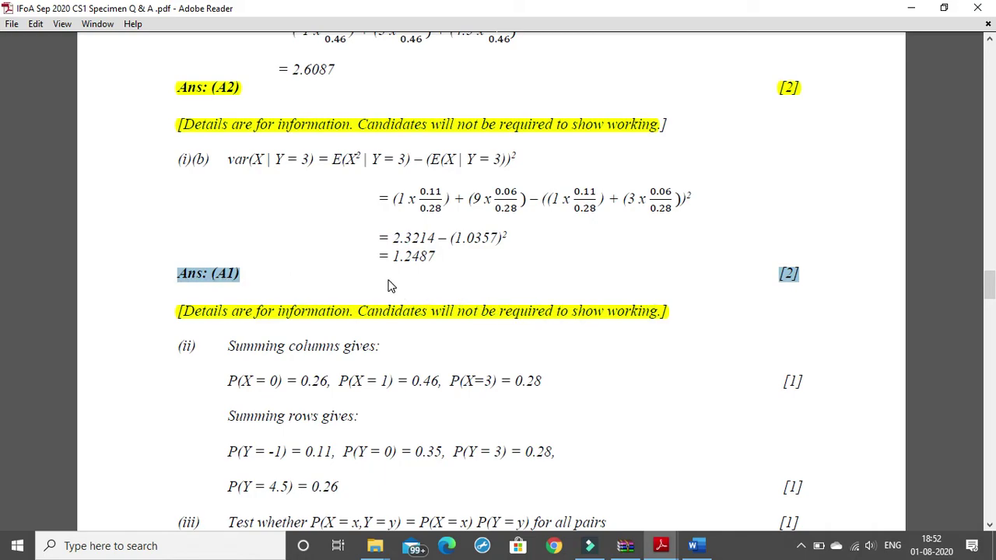
scroll(374, 285, "down", 3)
scroll(346, 283, "down", 3)
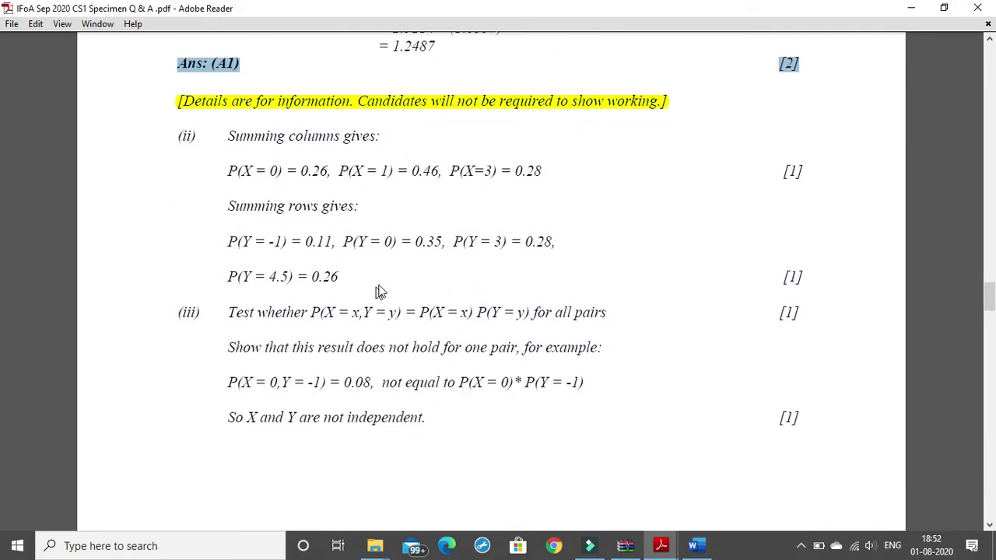
scroll(381, 280, "up", 7)
scroll(382, 269, "up", 12)
scroll(374, 264, "up", 1)
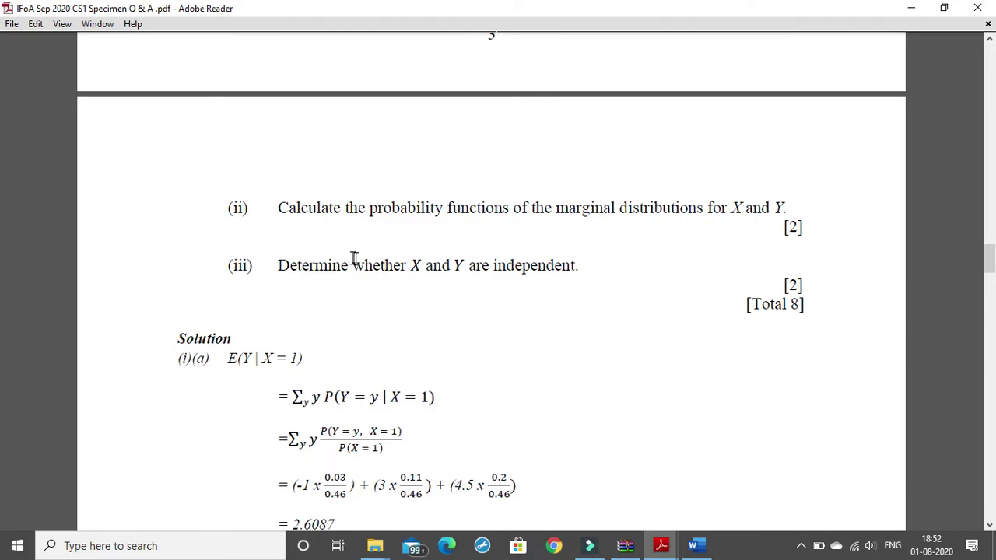
scroll(346, 263, "up", 4)
scroll(343, 312, "down", 2)
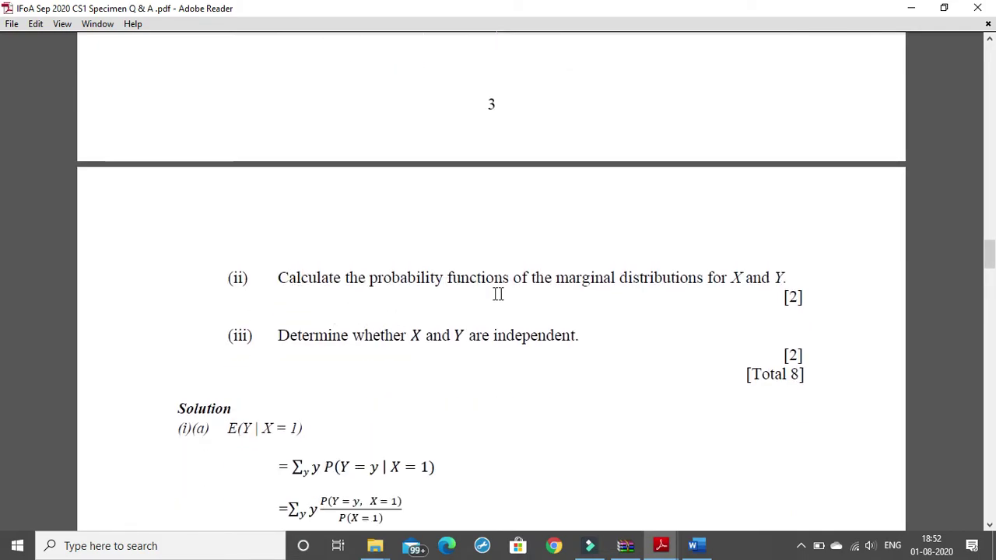
Step: Highlight 'marginal distributions' and scroll down to Q3's part (ii) and (iii) solutions
left_click_drag(555, 280, 703, 280)
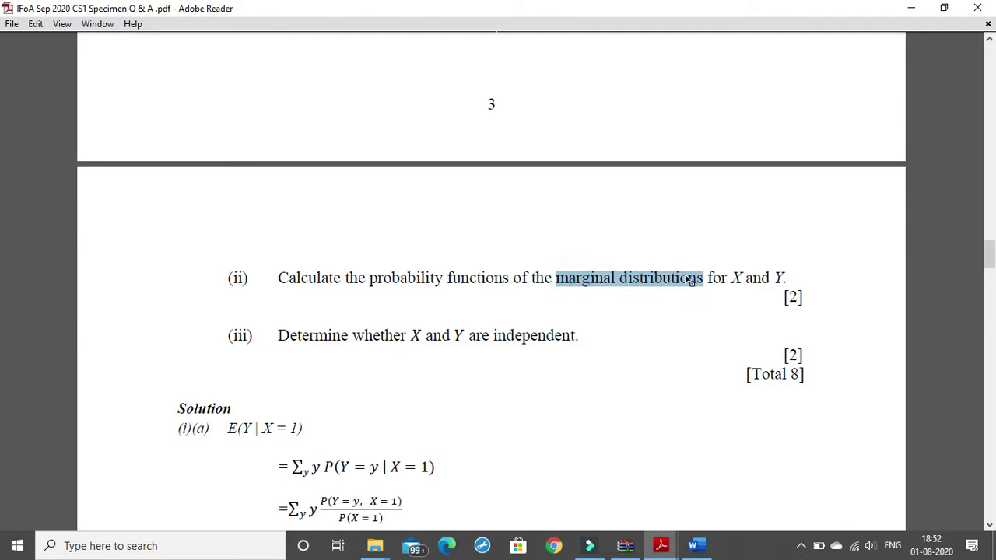
scroll(654, 245, "up", 4)
scroll(630, 242, "up", 3)
scroll(614, 244, "up", 2)
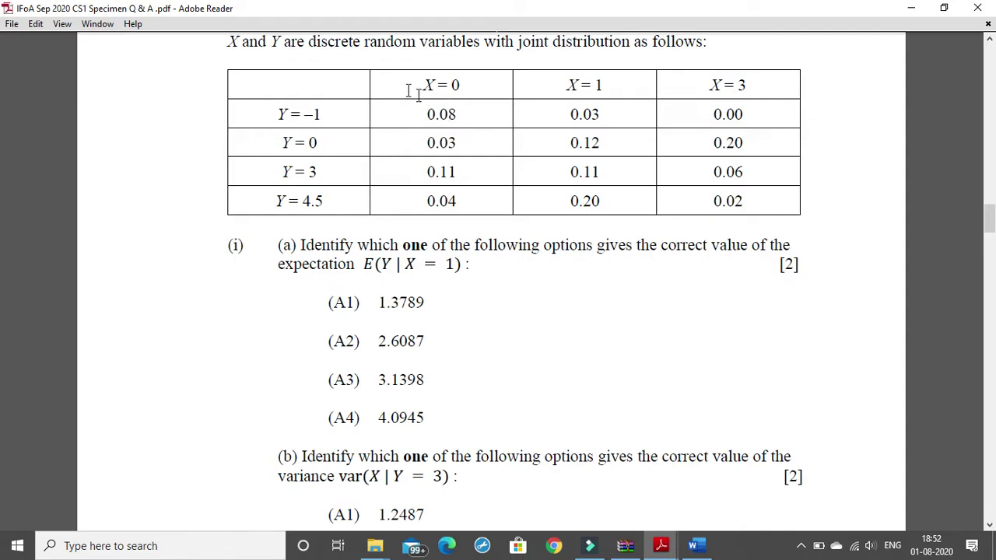
scroll(464, 164, "down", 3)
scroll(482, 178, "down", 5)
scroll(485, 186, "down", 5)
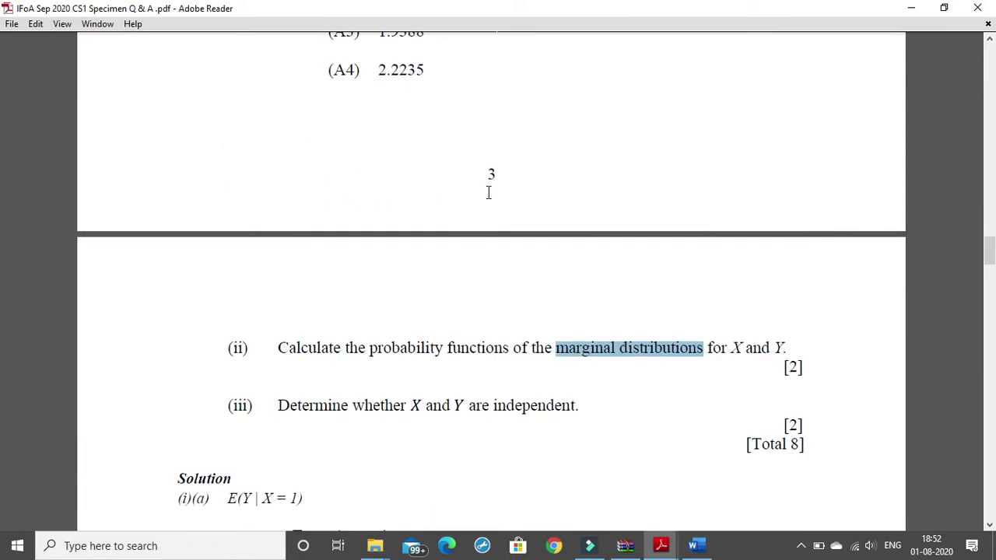
scroll(488, 192, "down", 2)
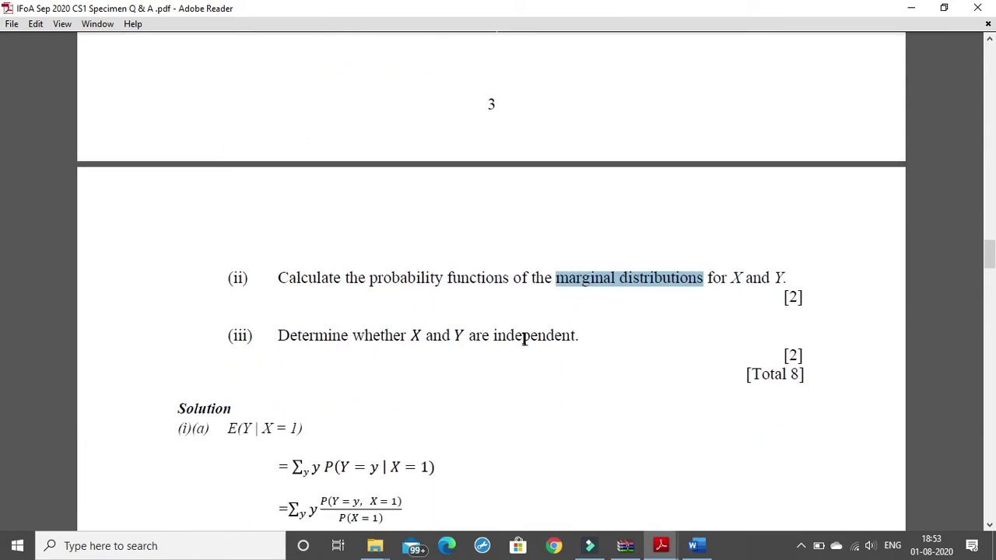
scroll(449, 236, "up", 10)
scroll(450, 236, "up", 5)
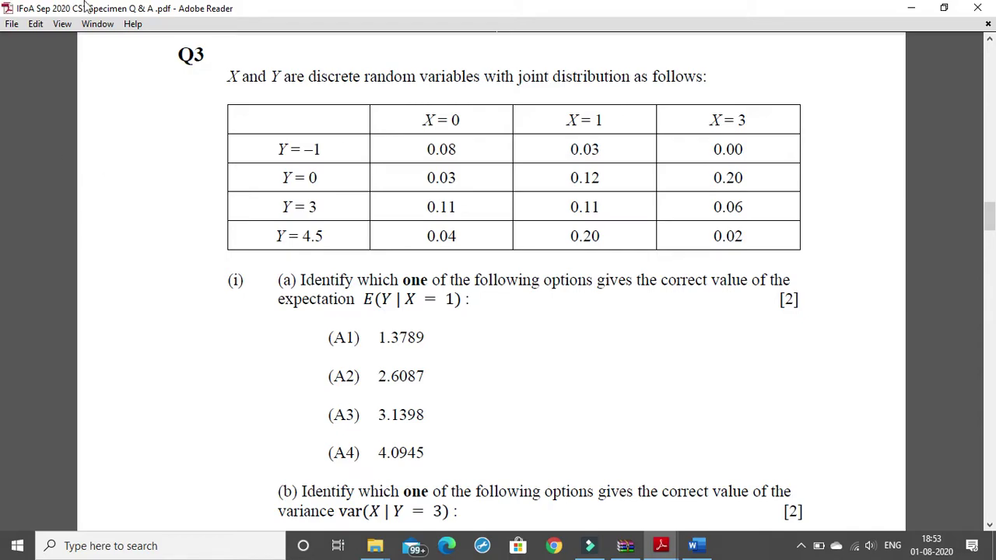
scroll(582, 226, "down", 5)
scroll(553, 233, "down", 7)
scroll(547, 231, "down", 2)
scroll(547, 234, "down", 5)
scroll(547, 234, "down", 3)
scroll(540, 233, "down", 6)
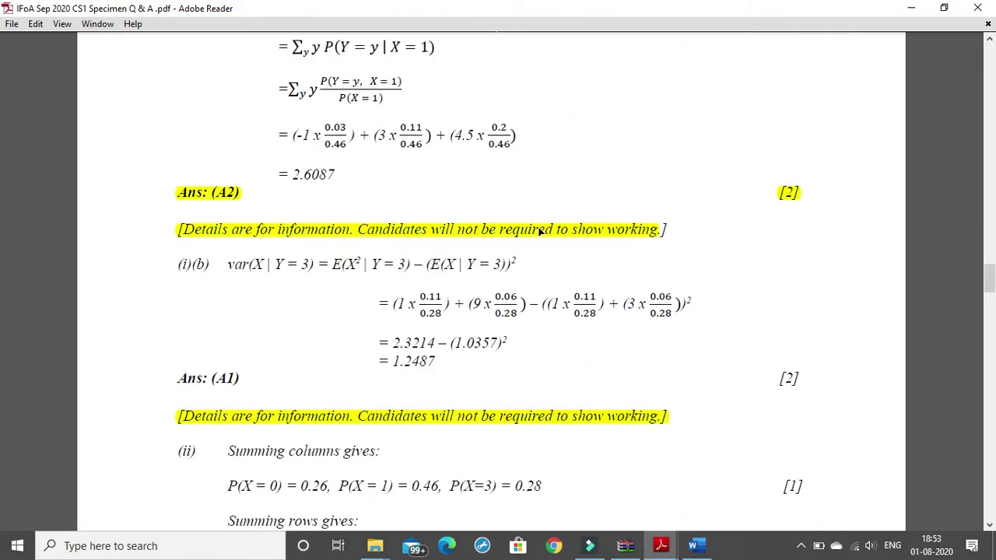
scroll(540, 233, "down", 6)
scroll(543, 235, "down", 1)
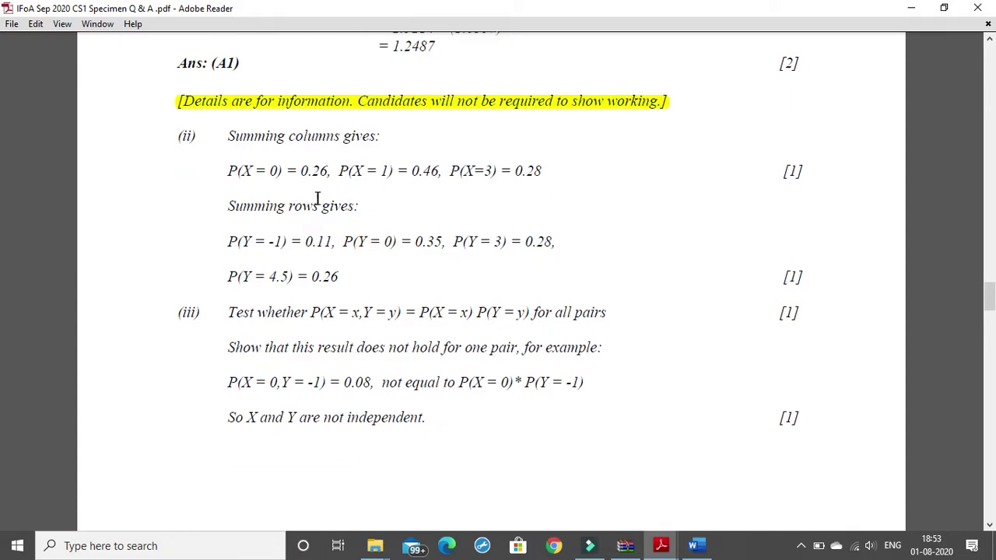
Step: Bring up the screen recorder's controls from the hidden system tray icons
left_click(800, 545)
right_click(786, 489)
left_click(805, 501)
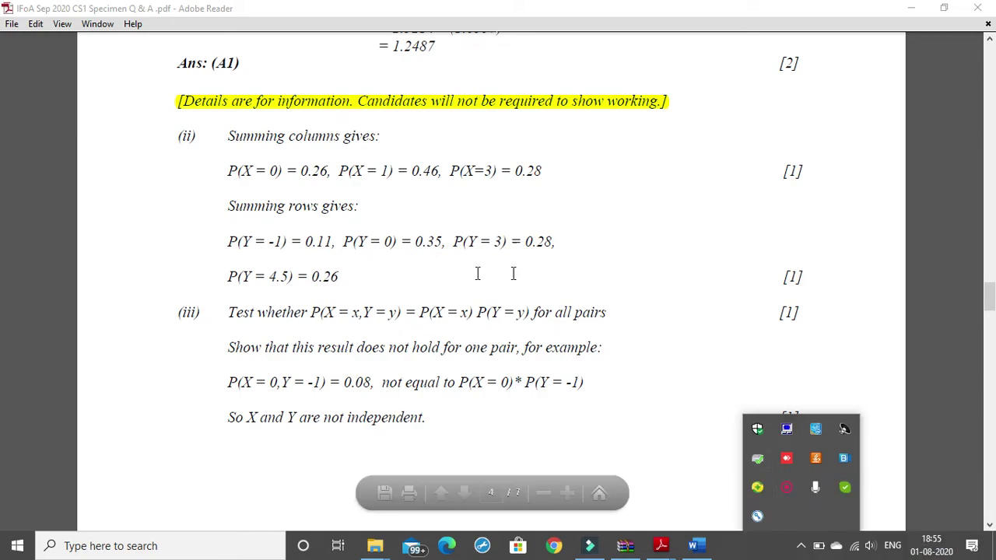
Step: Back in Word, enter P(X=0)= 0.26 on the line below 'Summing columns gives:'
left_click(648, 329)
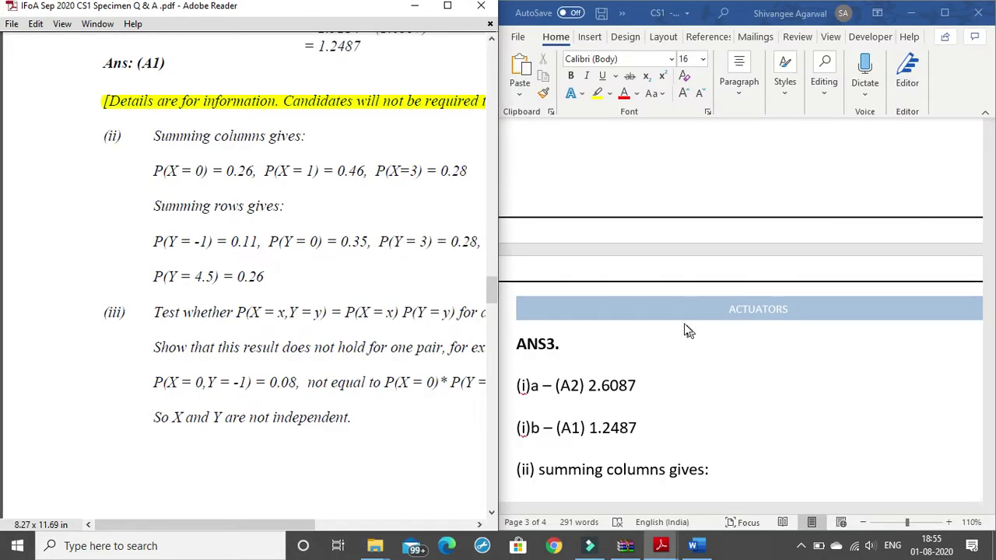
scroll(686, 327, "down", 5)
scroll(674, 296, "down", 2)
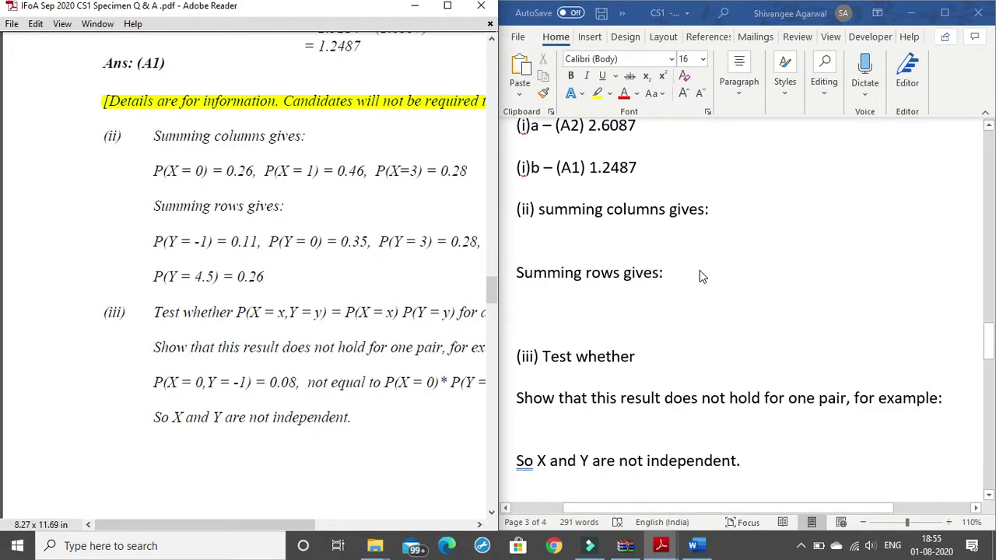
left_click(722, 210)
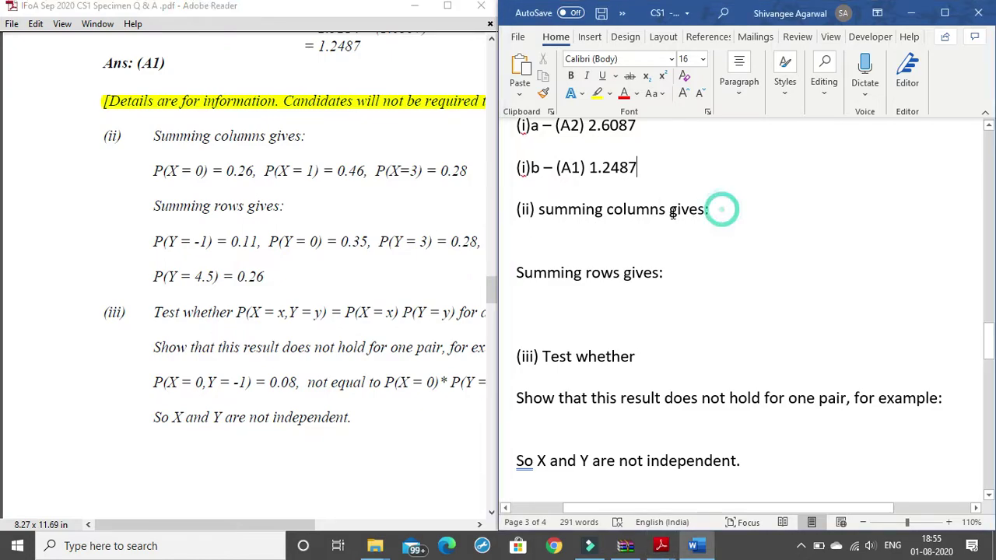
left_click(722, 210)
left_click(588, 225)
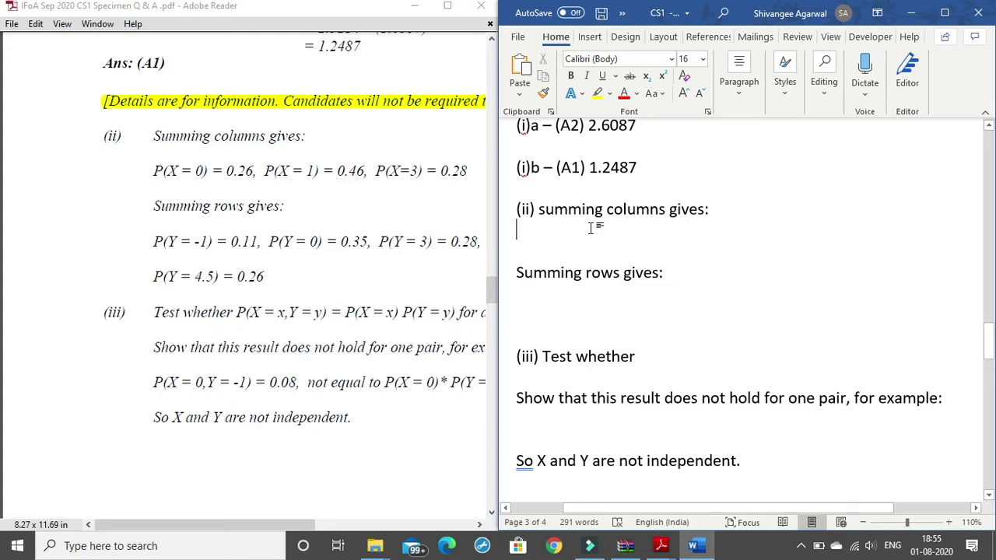
type("P(")
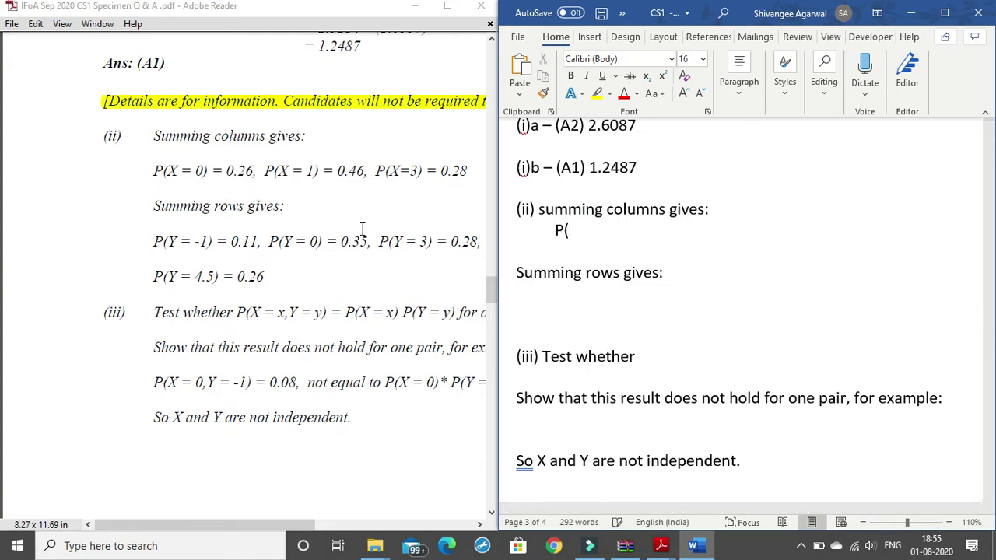
type("X=0)= 0.")
type("26")
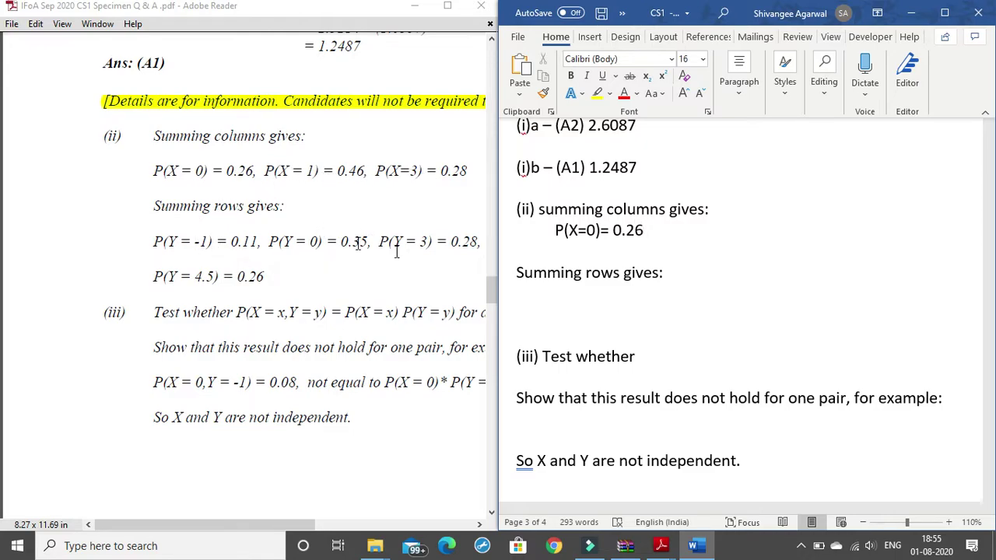
Step: Enter P(Y= -1 ) = 0.11 on the line below 'Summing rows gives:', using a capital Y
left_click(566, 296)
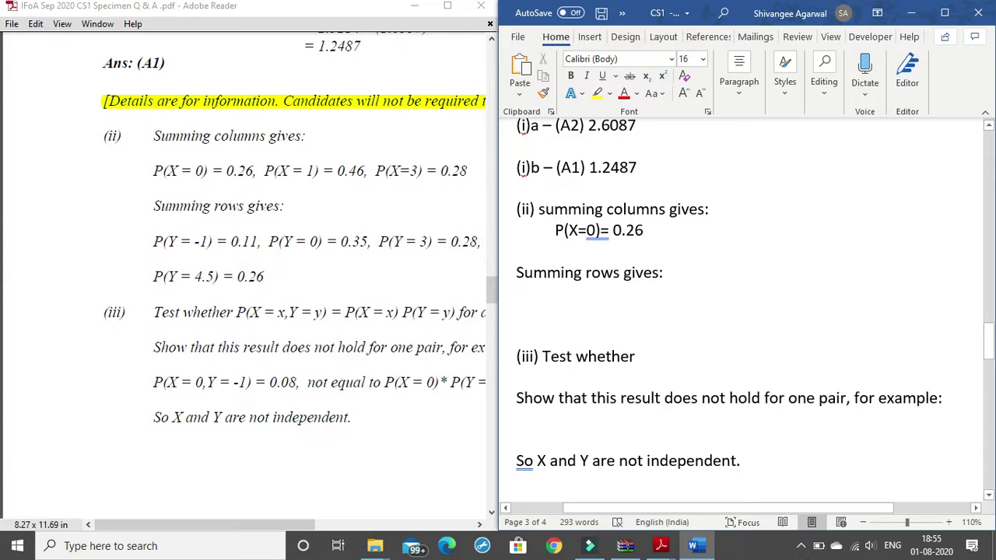
type("P(y")
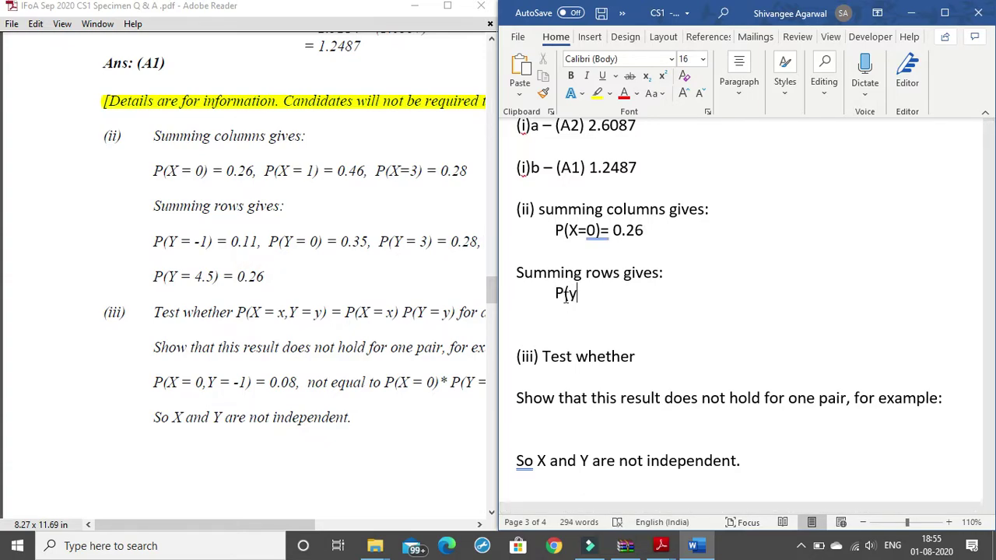
key("BackSpace")
type("Y= ")
type("-1 ")
type(")")
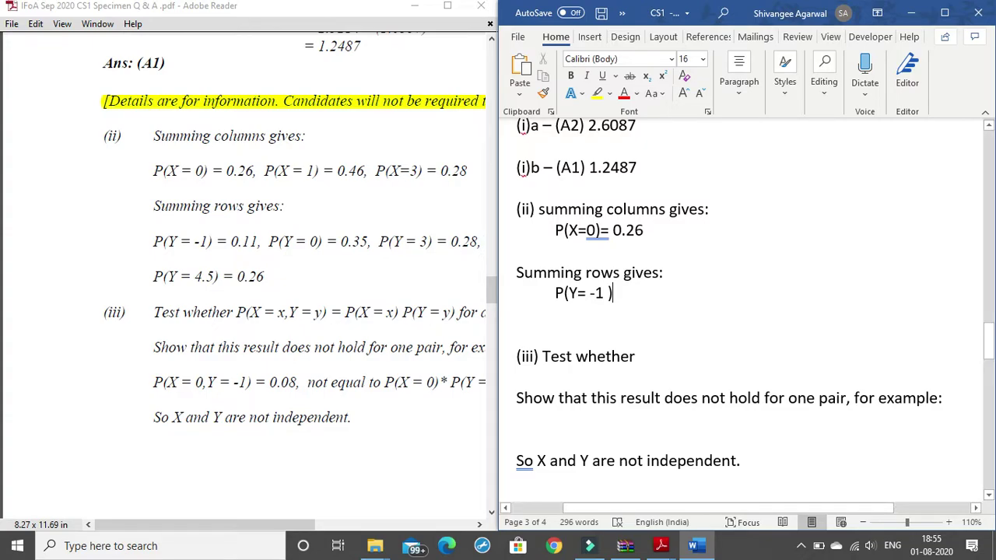
type(" = 0.11")
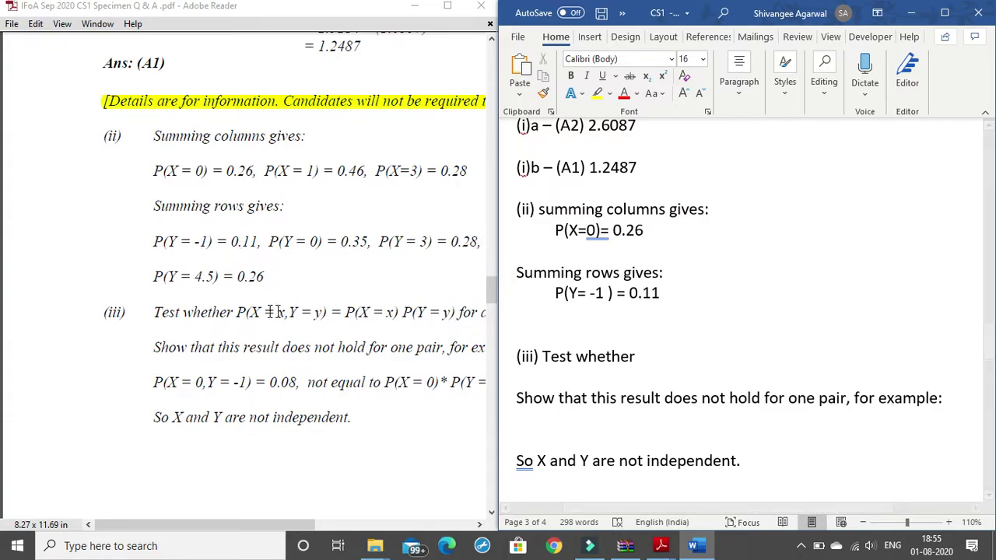
left_click_drag(233, 524, 258, 525)
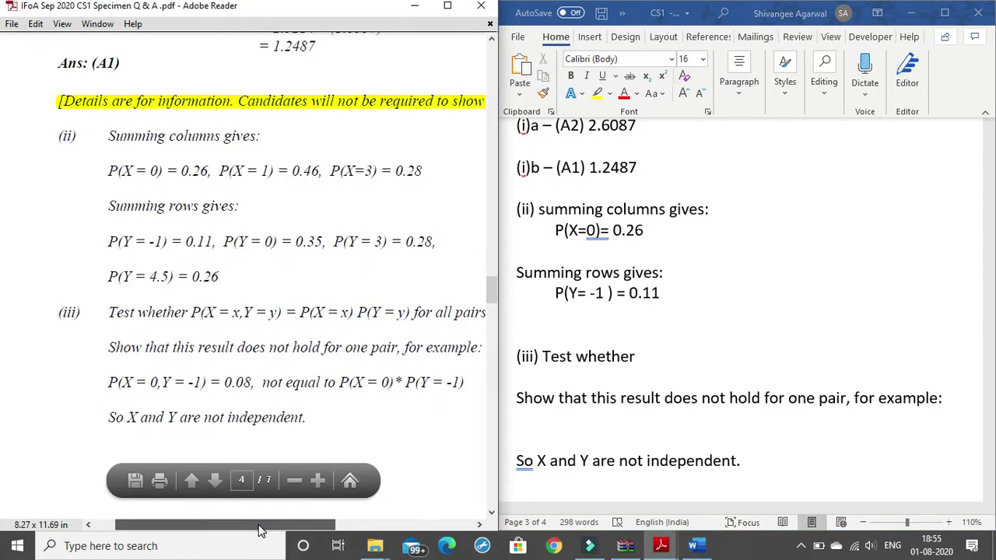
scroll(277, 311, "down", 2)
scroll(276, 311, "down", 1)
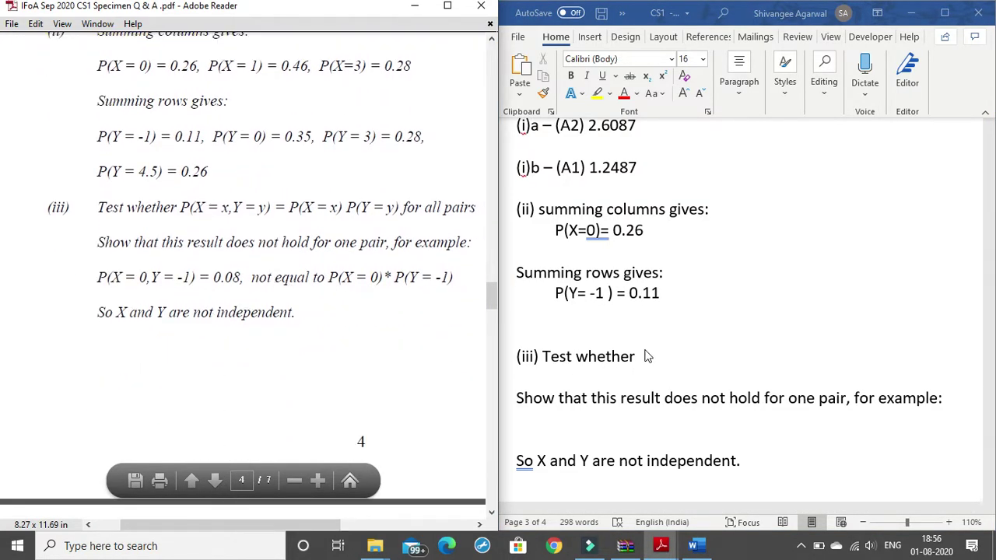
scroll(629, 334, "down", 2)
scroll(562, 329, "down", 2)
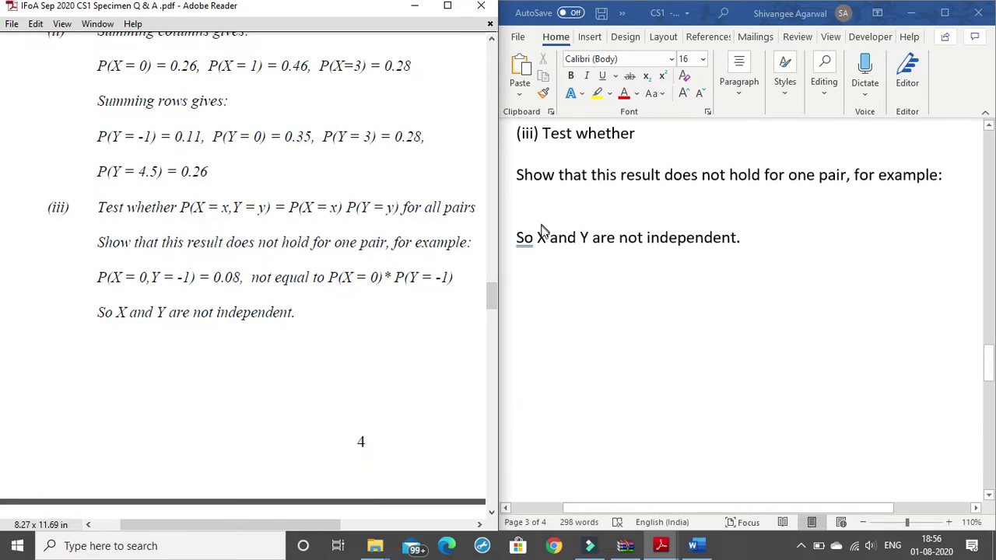
Step: After 'Test whether', write P(X=x, Y=y) = P(X=x) and paste a second P(X=x)
scroll(693, 202, "up", 1)
left_click(646, 172)
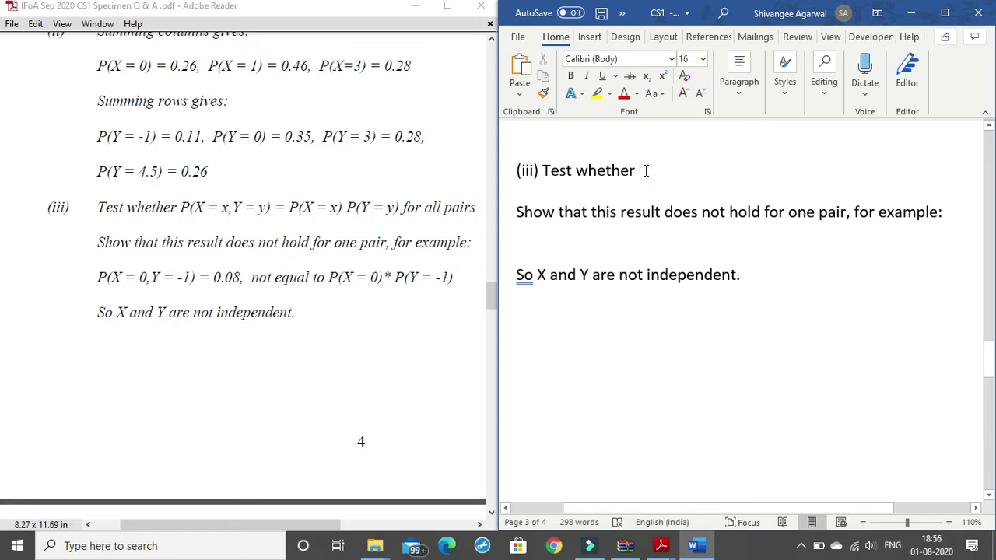
type("P(x")
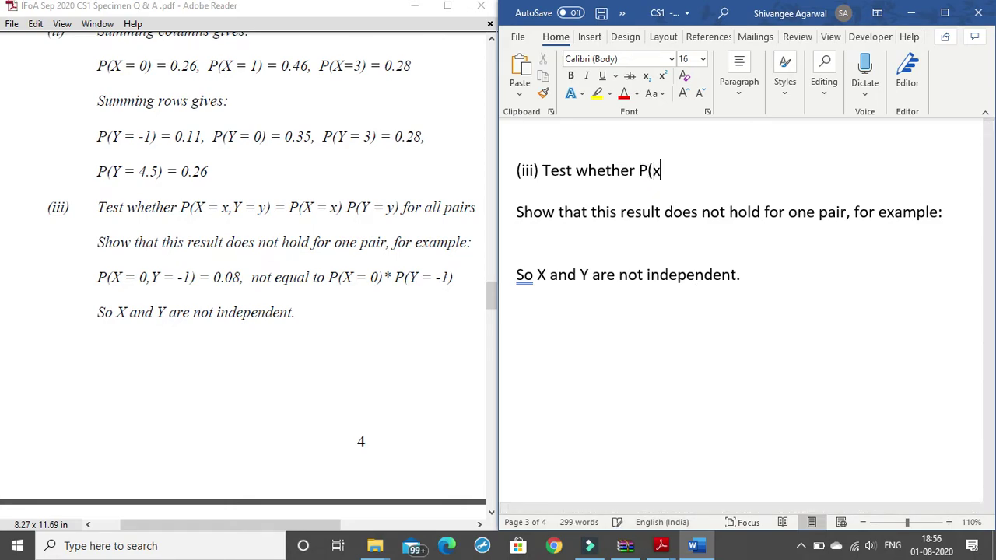
type("X=x,")
type(" Y=")
type("y) =")
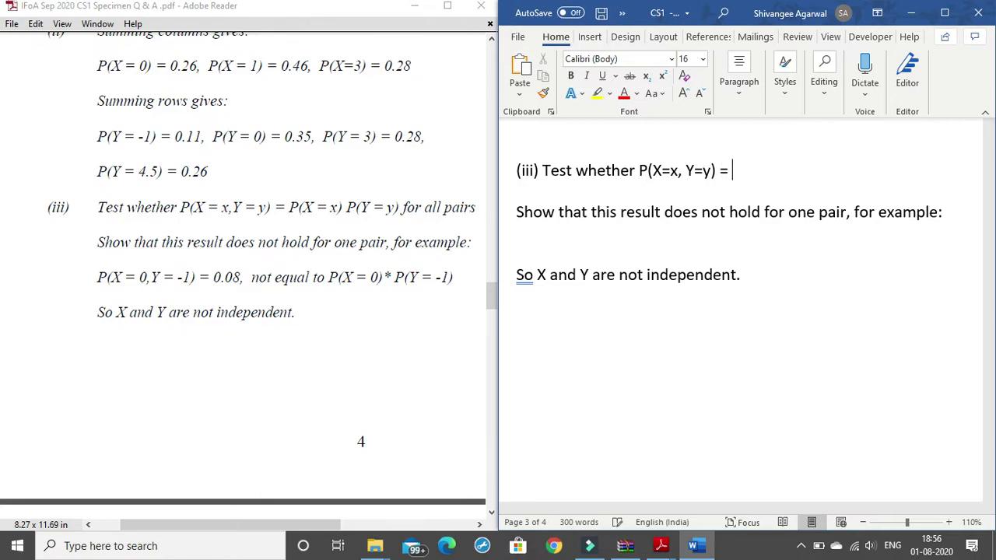
type("P")
type("X")
type("*")
key("BackSpace")
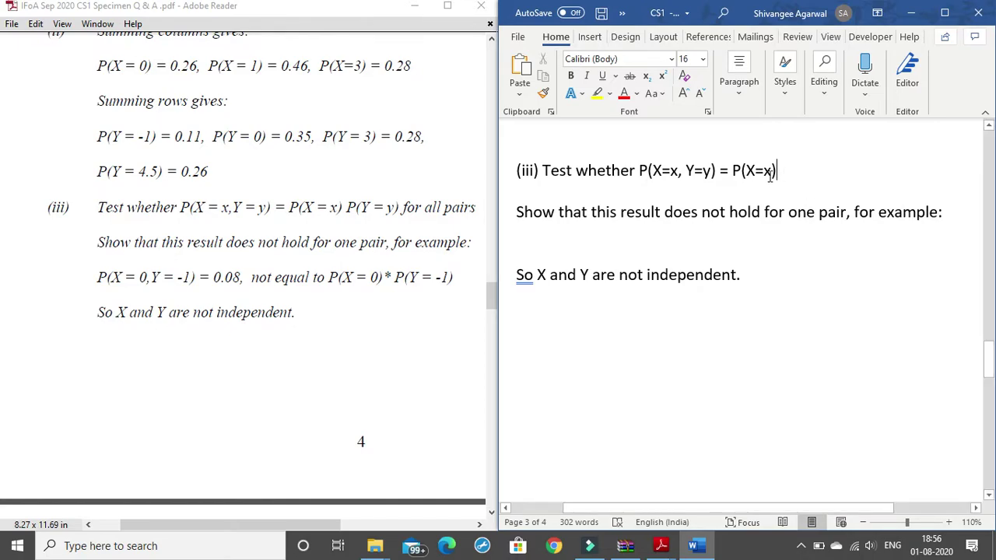
left_click_drag(777, 171, 732, 171)
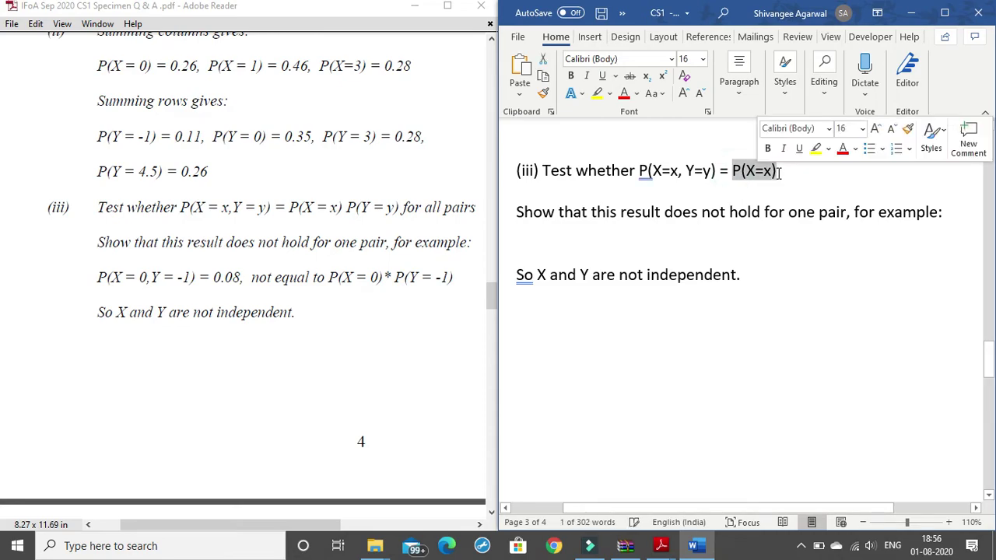
left_click(779, 173)
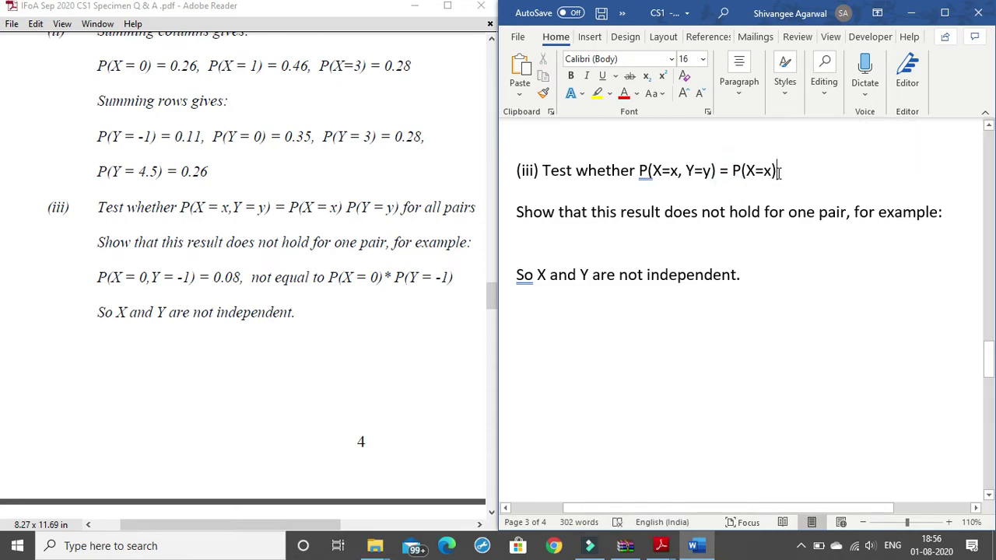
type("P(X=x)")
Step: Change the copy to P(Y=y), join the terms with *, and append the 'for all' condition
left_click(807, 170)
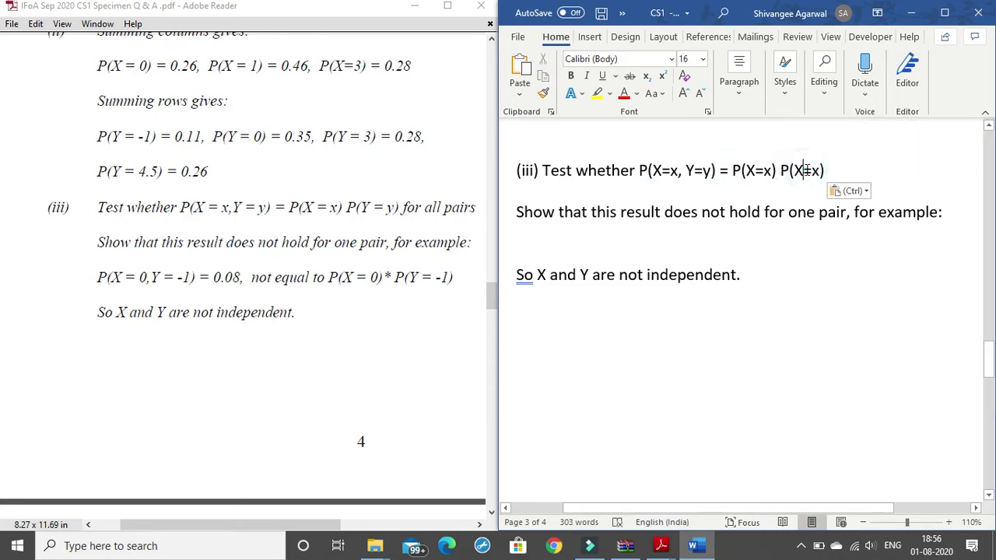
key("BackSpace")
type("Y")
key("BackSpace")
type("y")
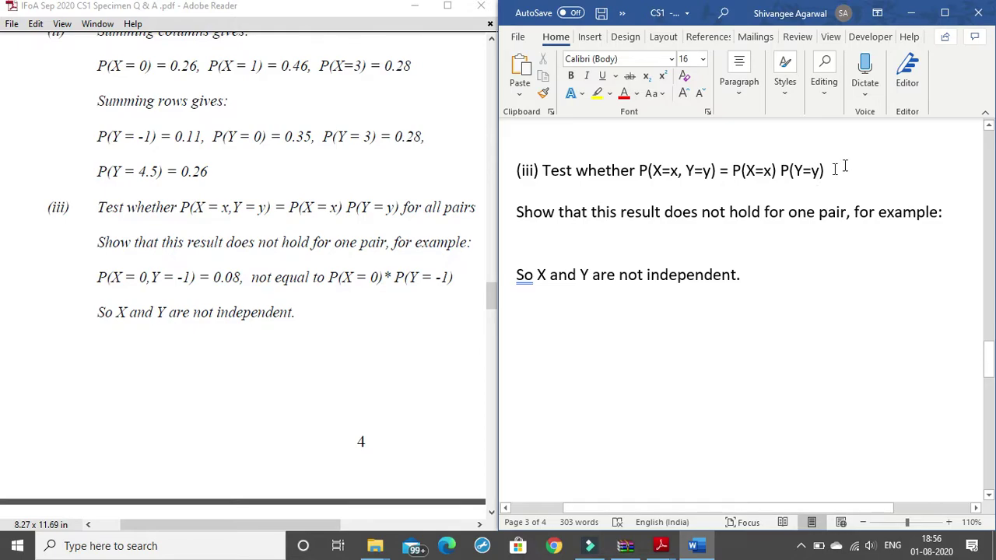
left_click(780, 169)
key("BackSpace")
type("*")
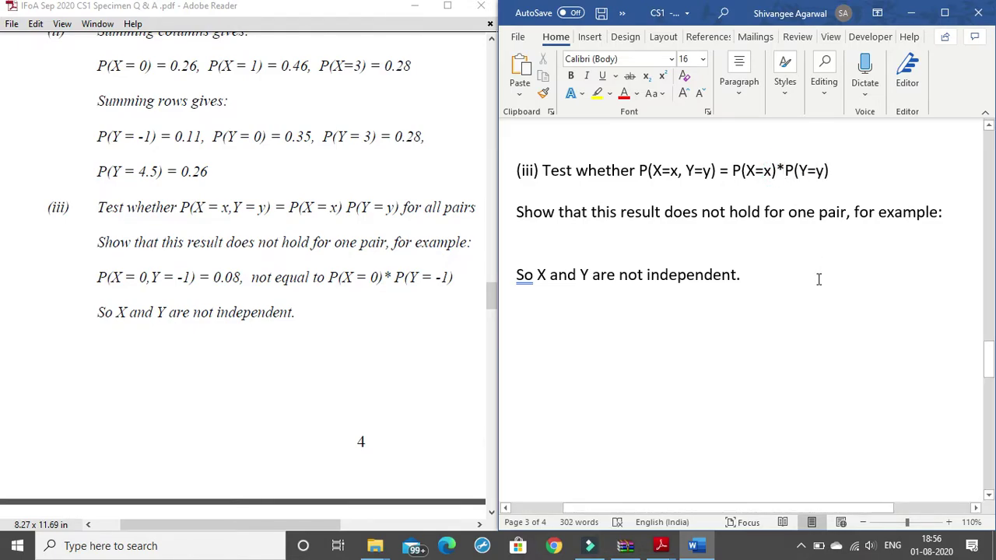
left_click(848, 169)
type("for all pa")
type("o")
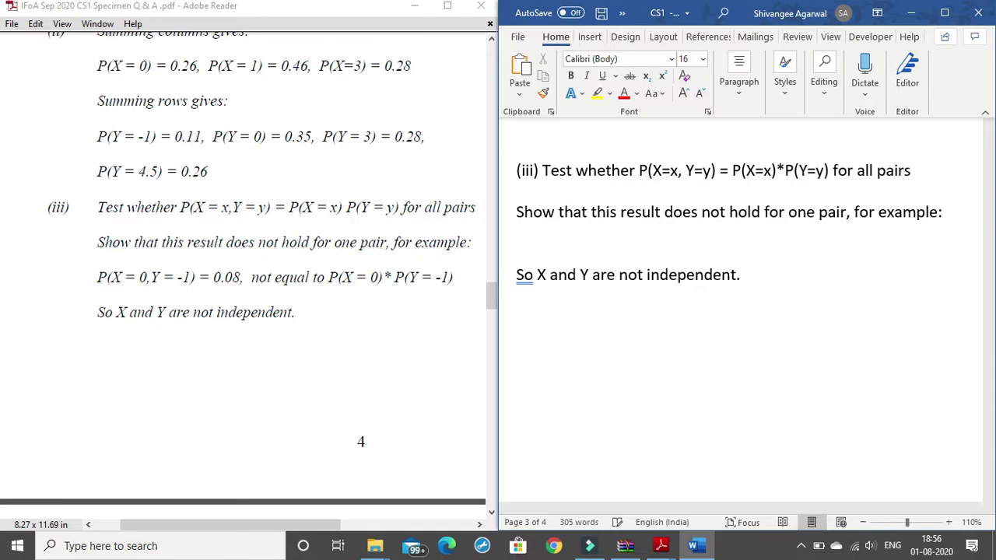
Step: On the example line, write P(X=0, Y=-1) = 0.08 is not equal to
left_click(526, 237)
left_click_drag(328, 278, 432, 295)
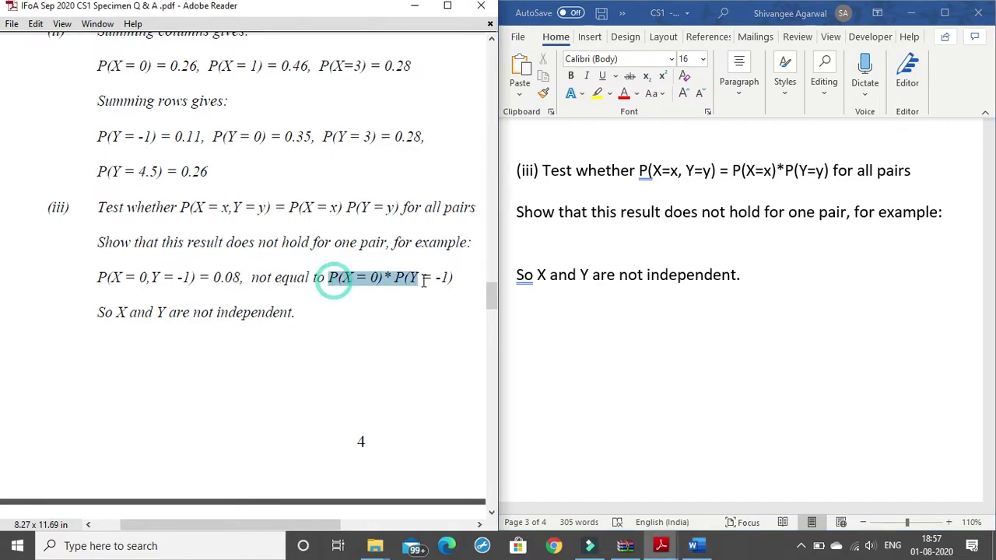
left_click(533, 236)
left_click(534, 238)
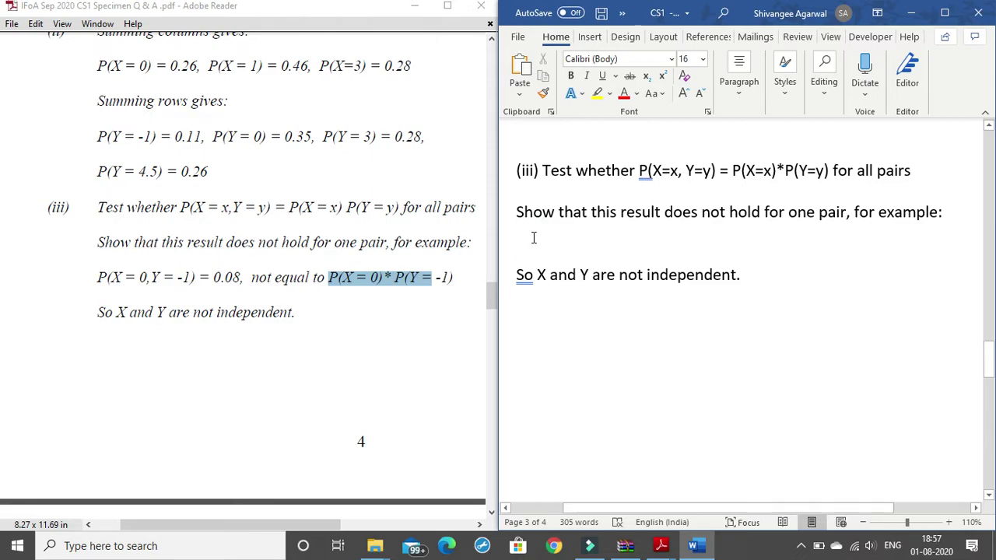
left_click_drag(637, 174, 717, 176)
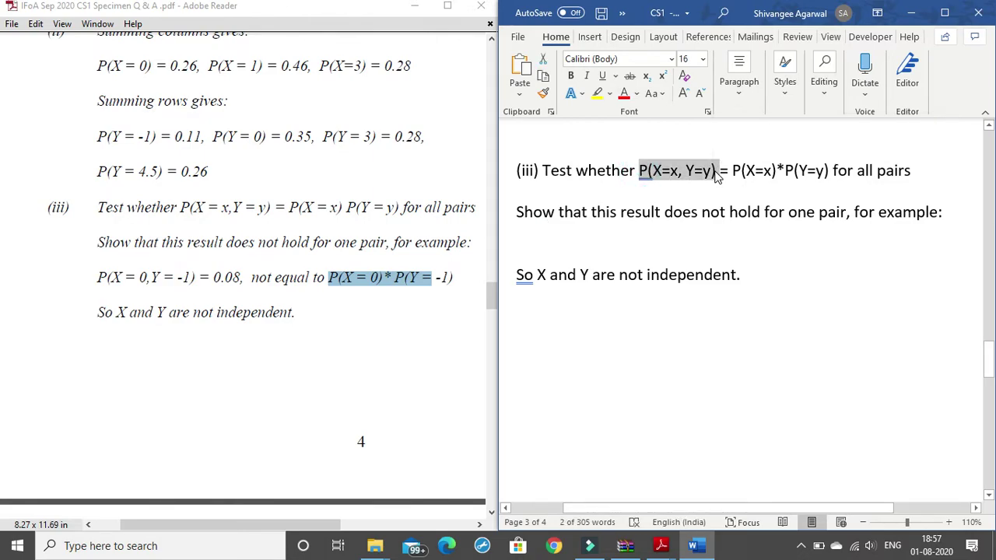
key("ctrl+c")
left_click(536, 235)
key("ctrl+v")
left_click(556, 234)
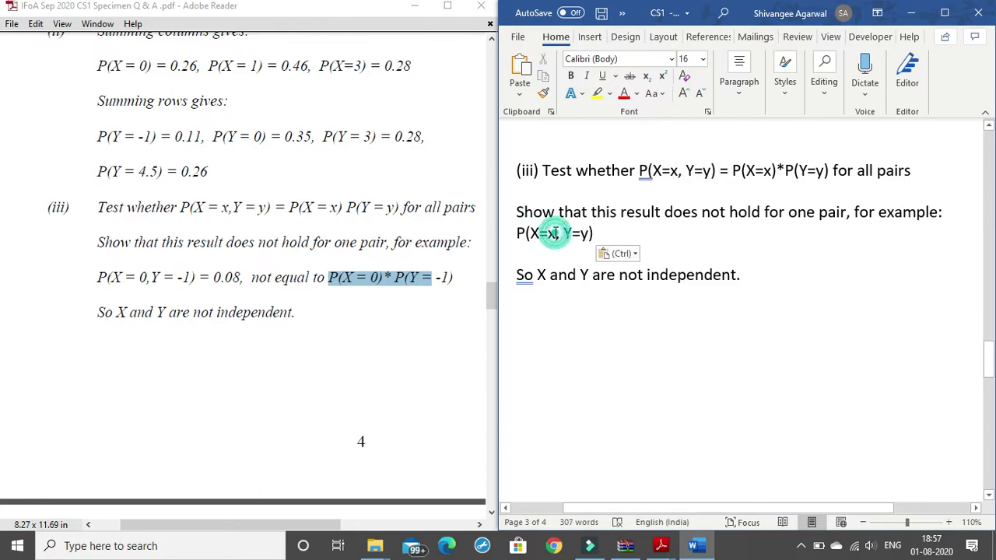
key("BackSpace")
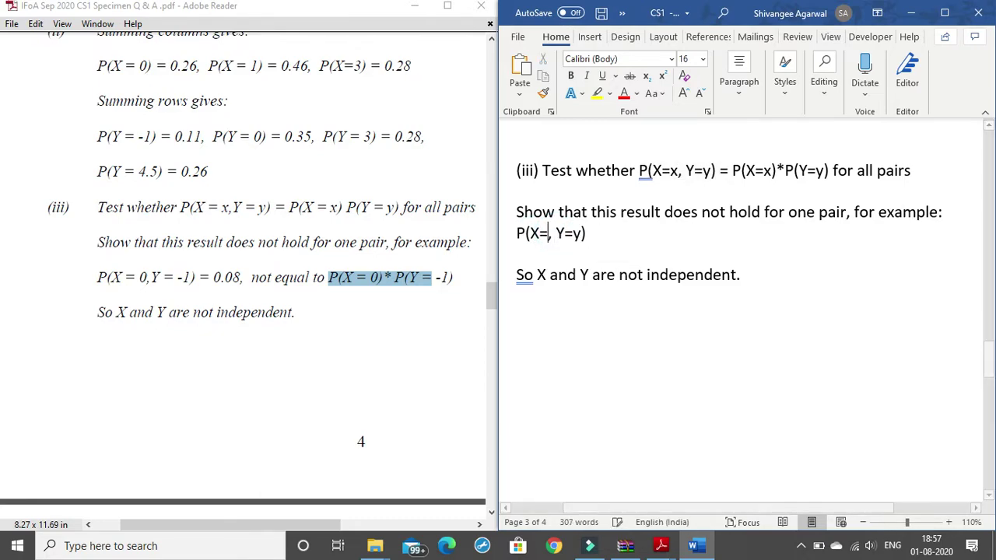
type("0")
key("BackSpace")
type("-1")
key("Right")
type("= 0.08")
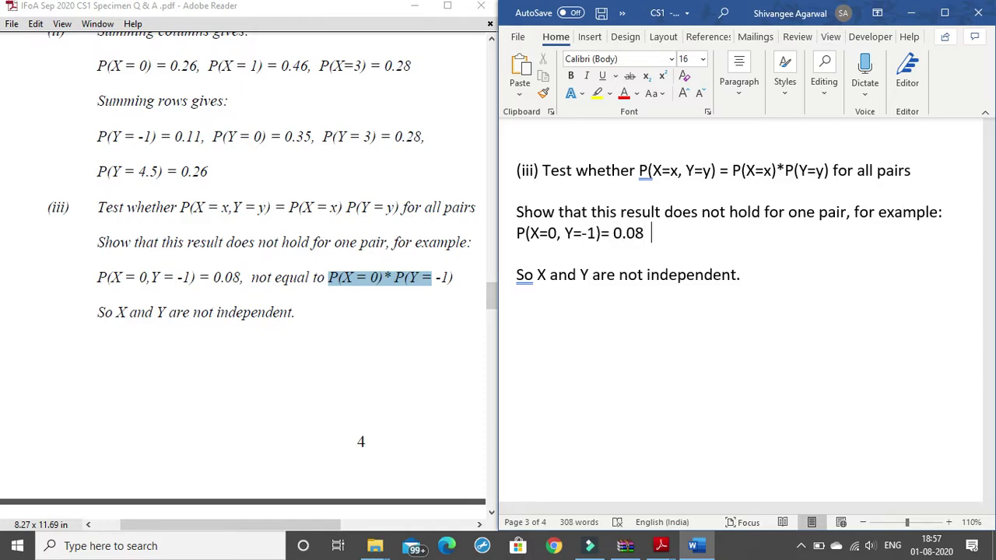
type("  is not equal to")
Step: Finish with P(X=0)*P(Y=-1), tidy the spacing, then maximize the solutions PDF over Word
left_click_drag(732, 169, 824, 170)
left_click_drag(830, 170, 733, 176)
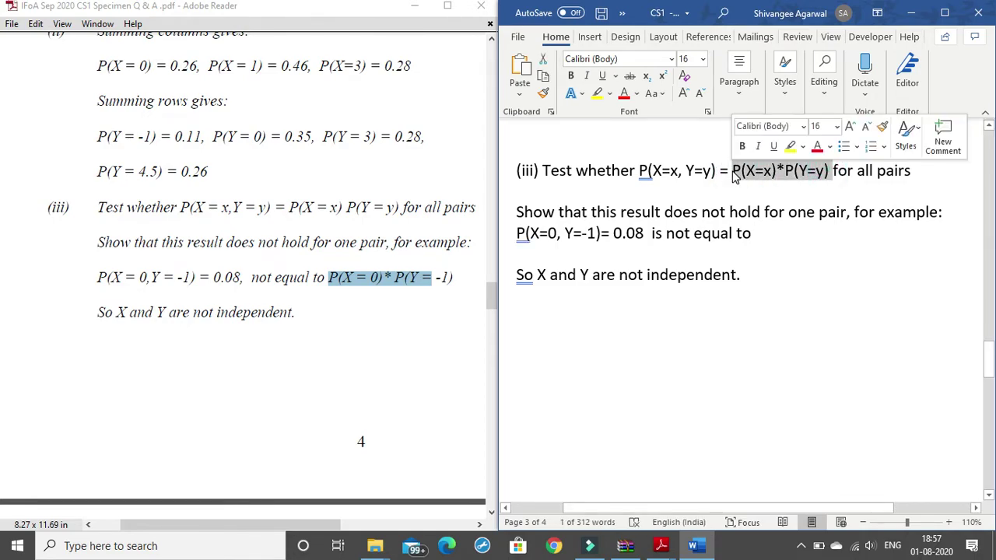
left_click(783, 233)
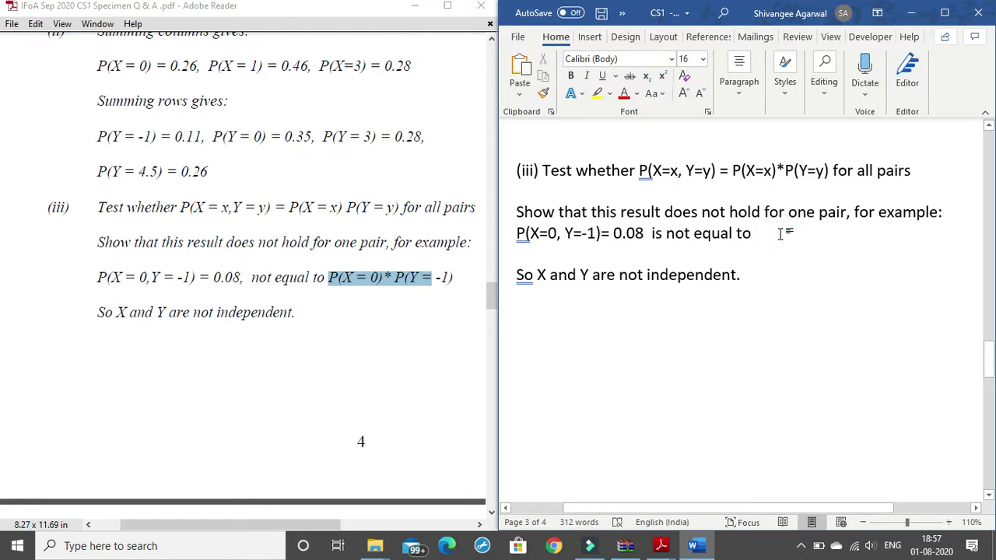
key("ctrl+v")
left_click(792, 234)
key("BackSpace")
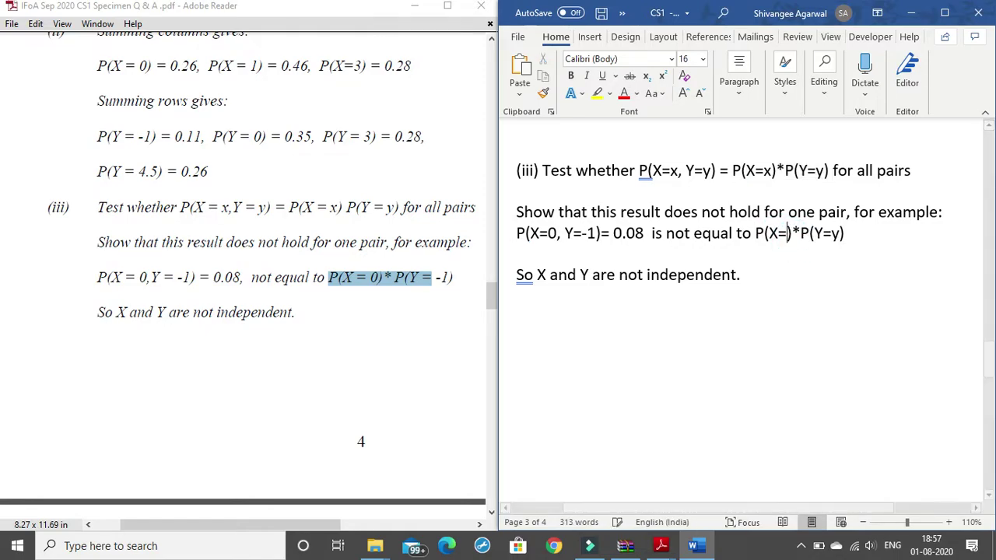
type("0")
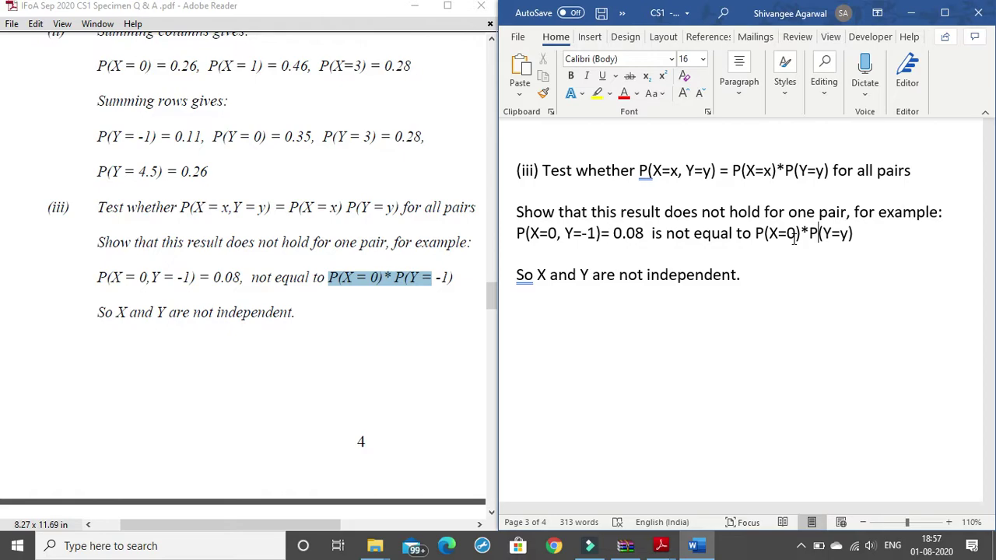
key("BackSpace")
type("-1")
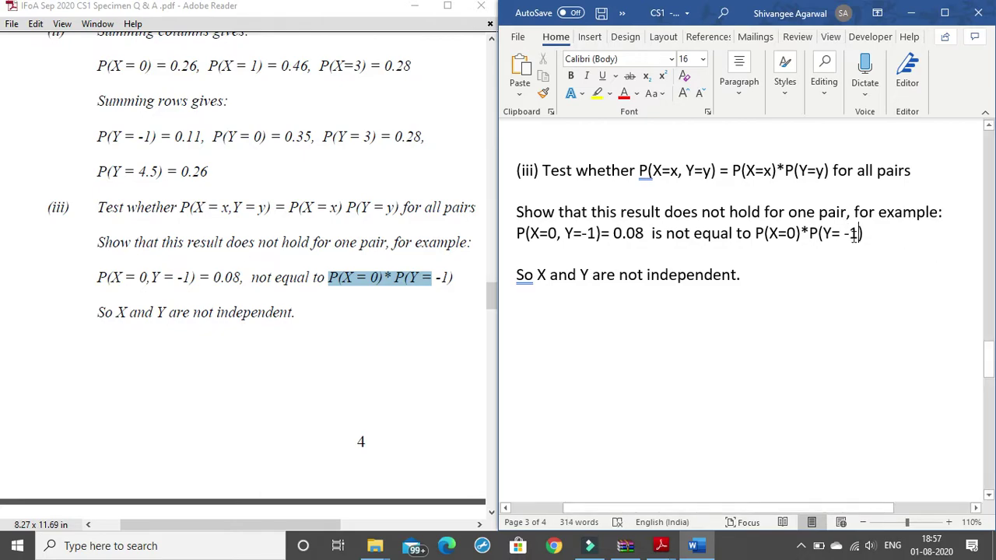
left_click(583, 233)
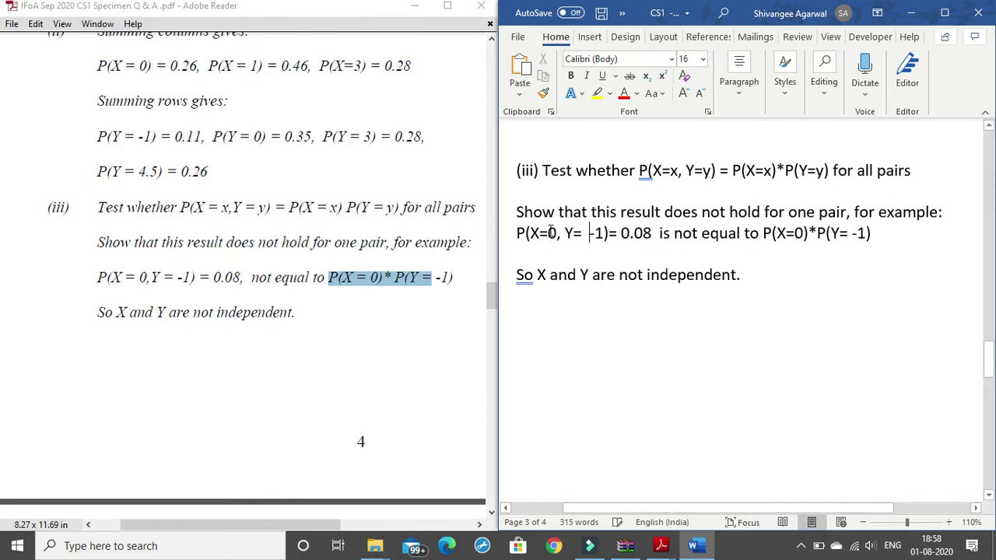
key("BackSpace")
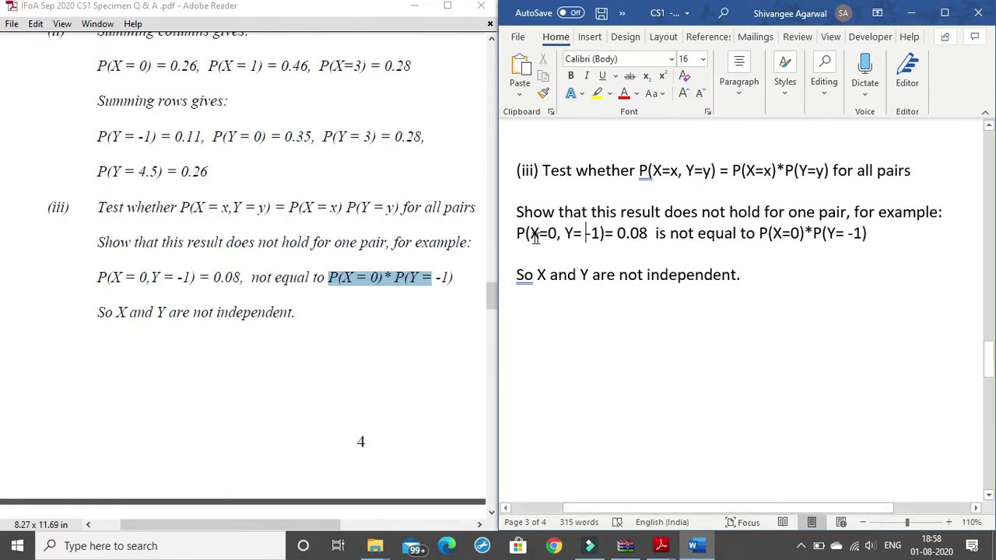
left_click(546, 233)
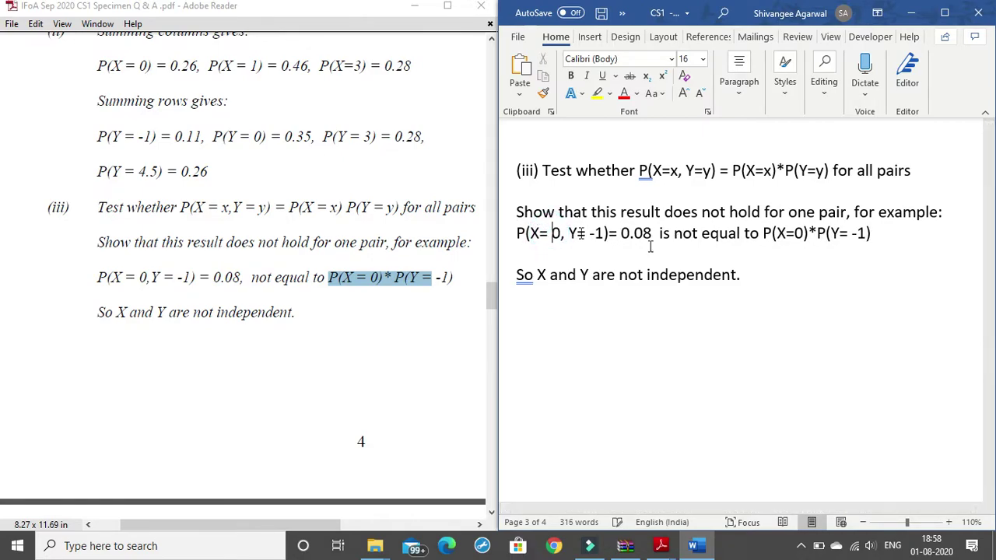
left_click(300, 209)
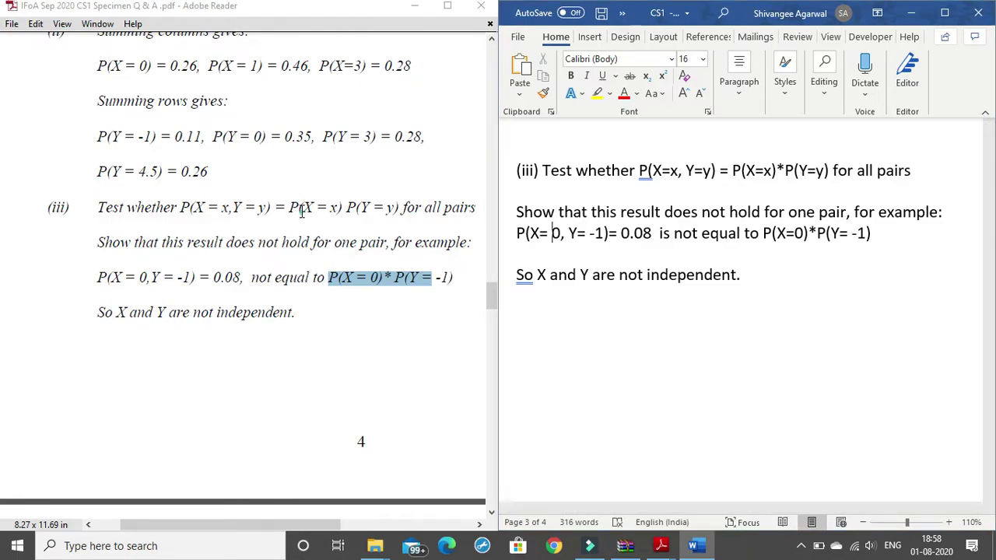
left_click(447, 6)
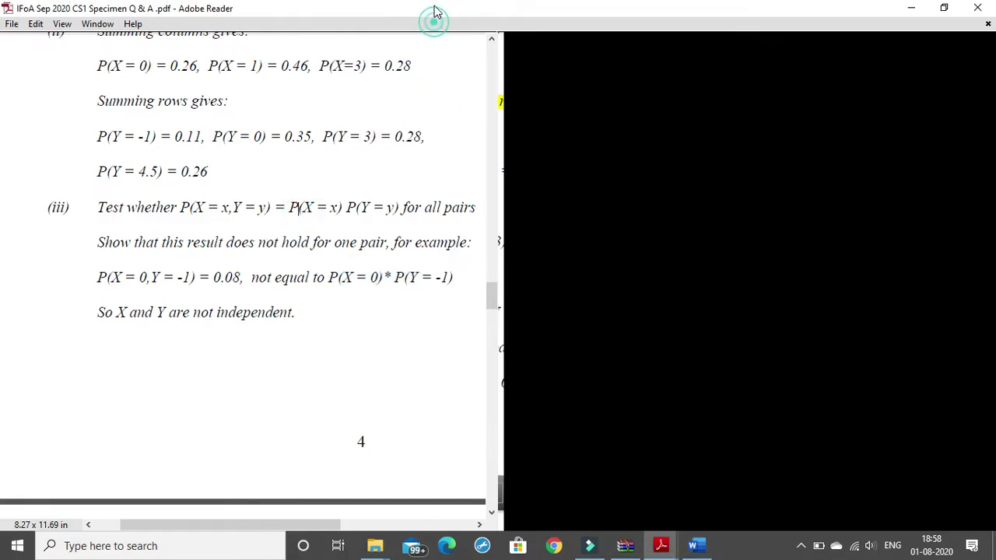
Step: Scroll to Q4 and highlight the trainee's slope estimate 13.7 and correlation coefficient −0.89
scroll(476, 274, "down", 5)
scroll(473, 269, "down", 3)
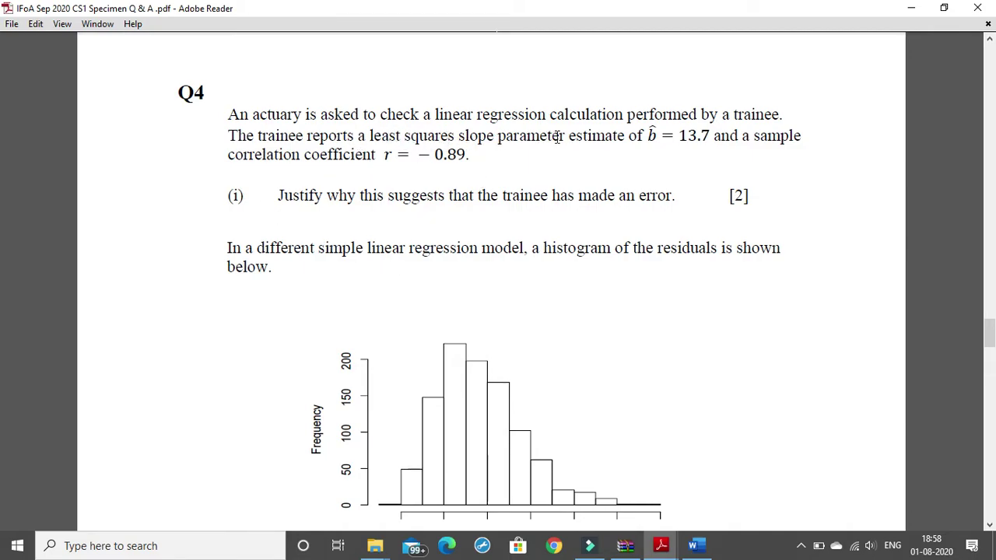
left_click_drag(634, 137, 674, 138)
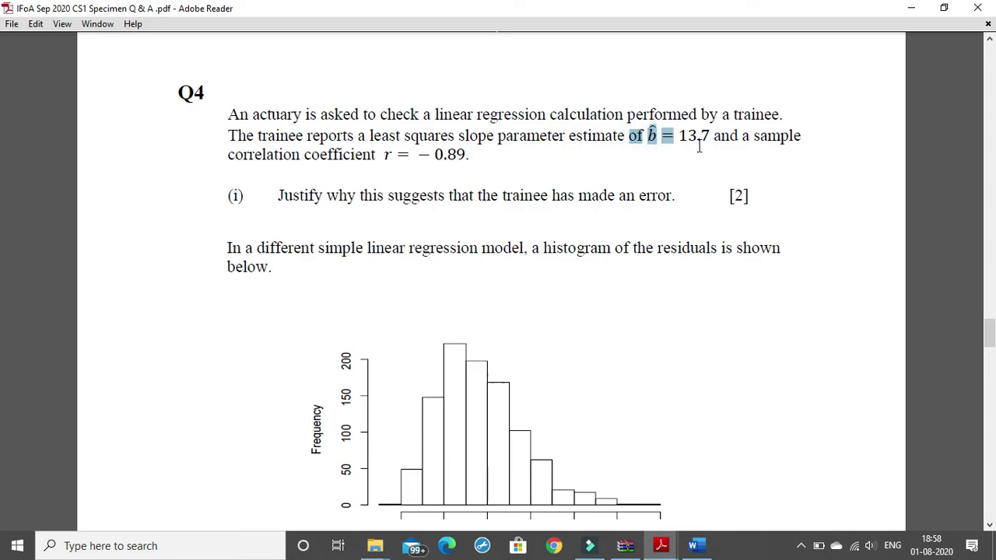
left_click(709, 136)
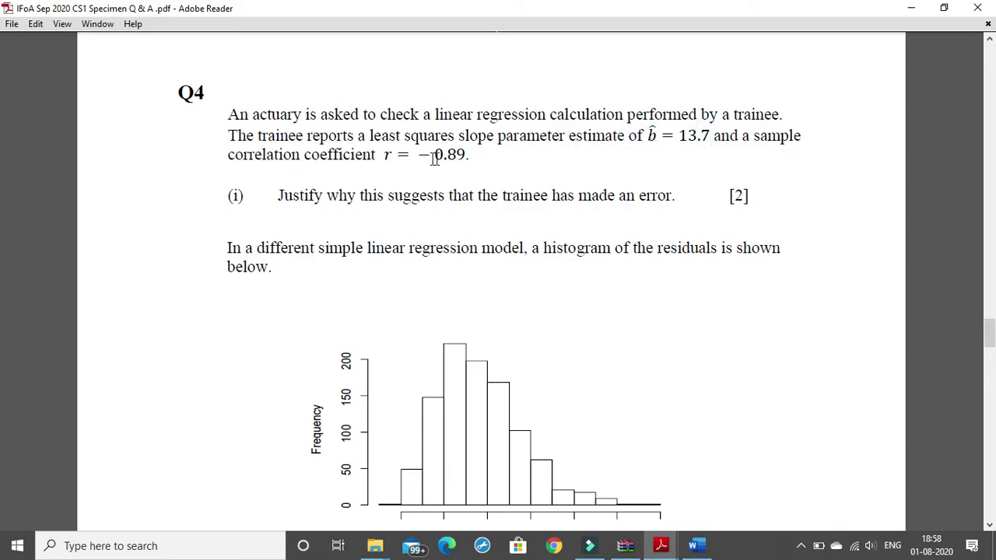
left_click_drag(416, 154, 475, 155)
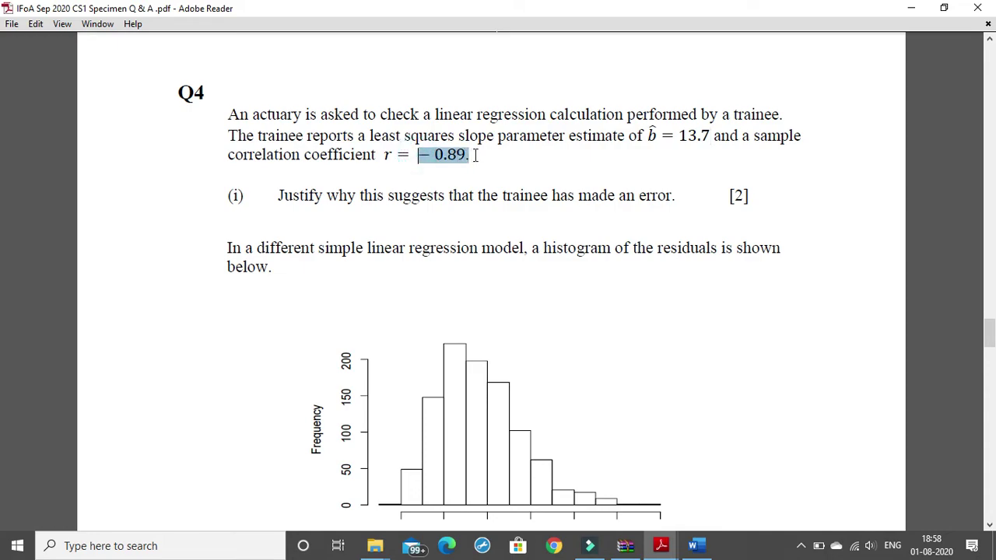
left_click(564, 177)
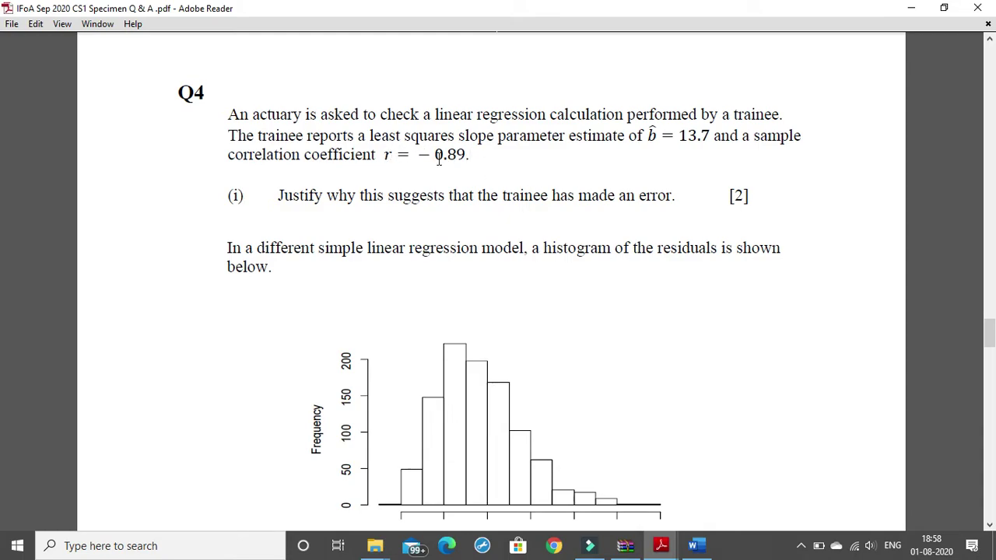
left_click_drag(417, 154, 489, 155)
left_click(489, 155)
scroll(552, 218, "down", 1)
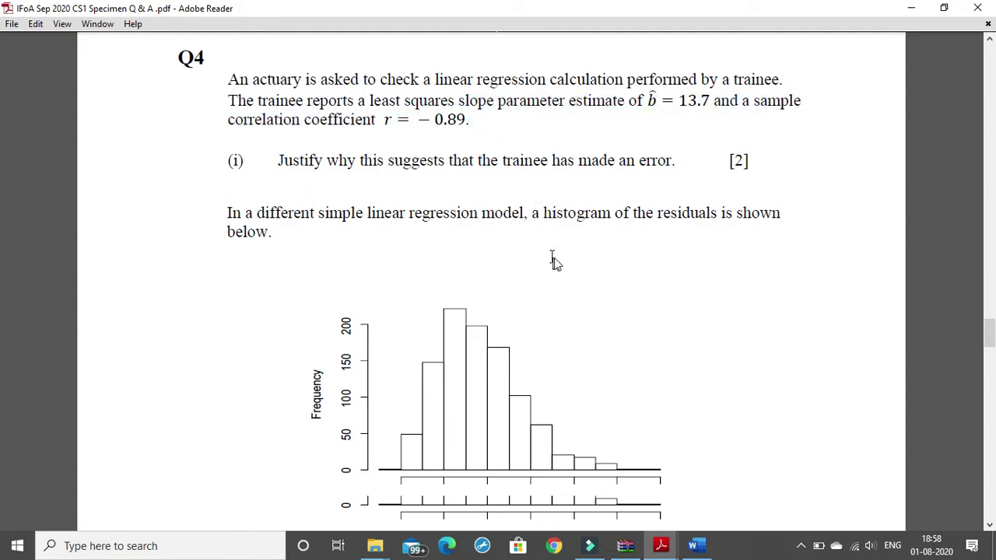
scroll(552, 260, "down", 10)
scroll(555, 257, "down", 7)
scroll(552, 261, "down", 9)
scroll(545, 267, "down", 3)
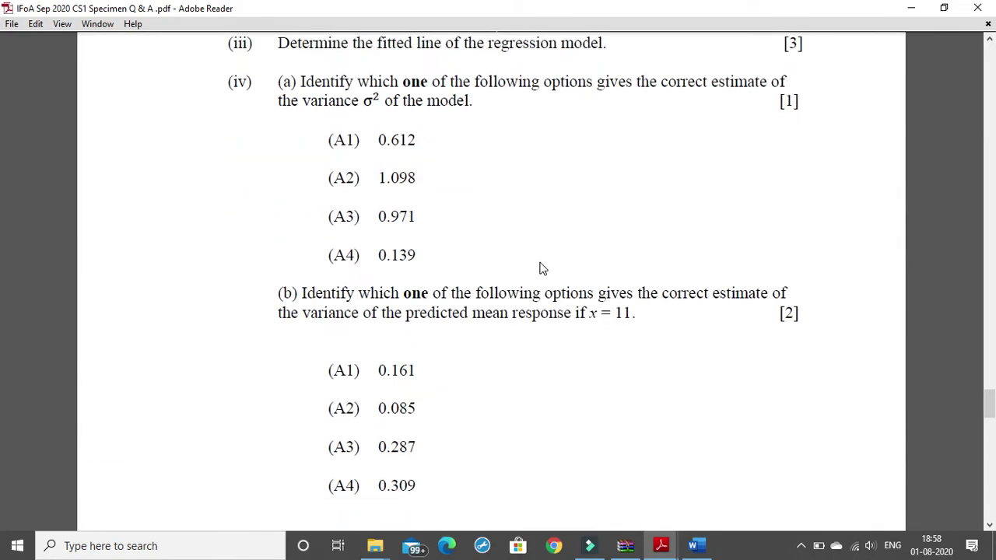
scroll(540, 269, "down", 10)
scroll(540, 269, "down", 1)
left_click_drag(225, 313, 565, 349)
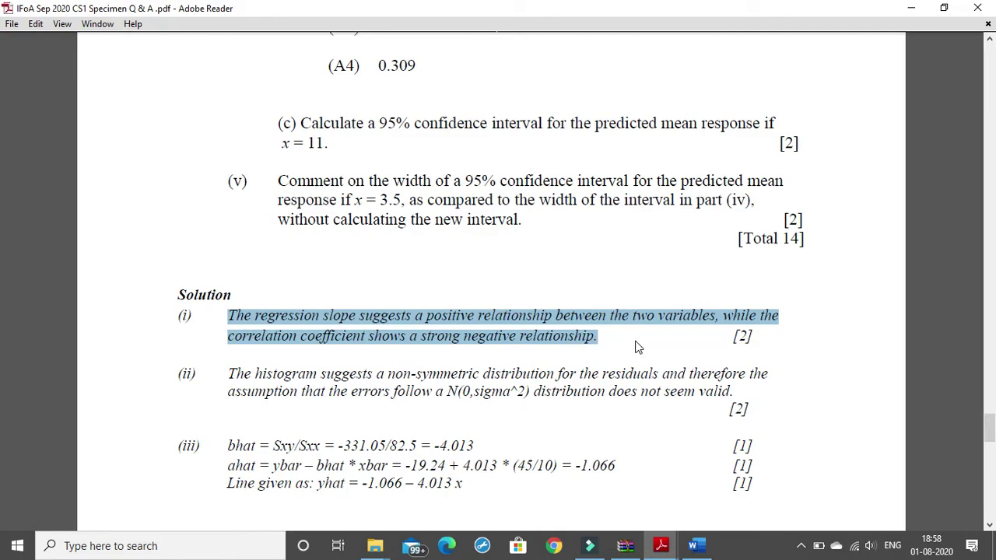
left_click(682, 348)
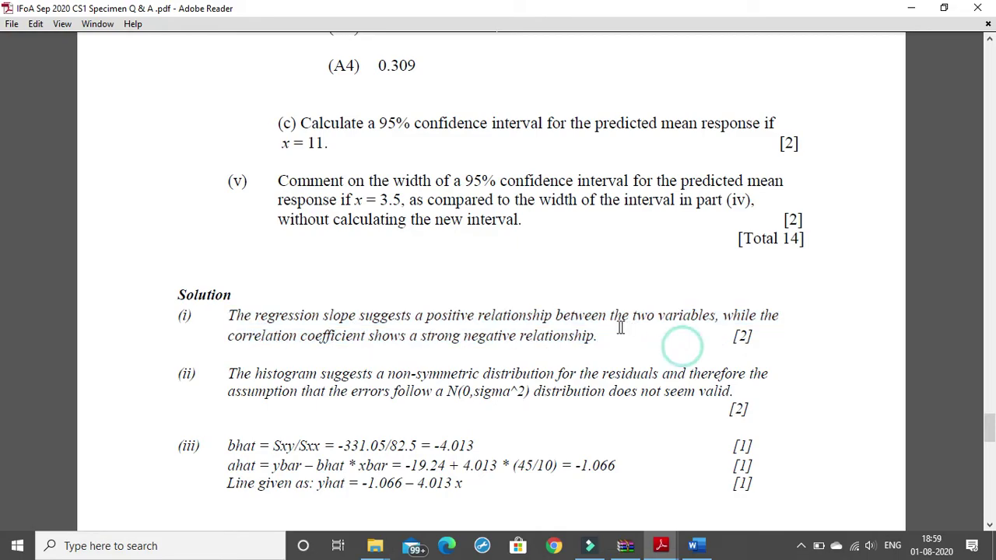
scroll(613, 244, "up", 5)
scroll(613, 243, "up", 10)
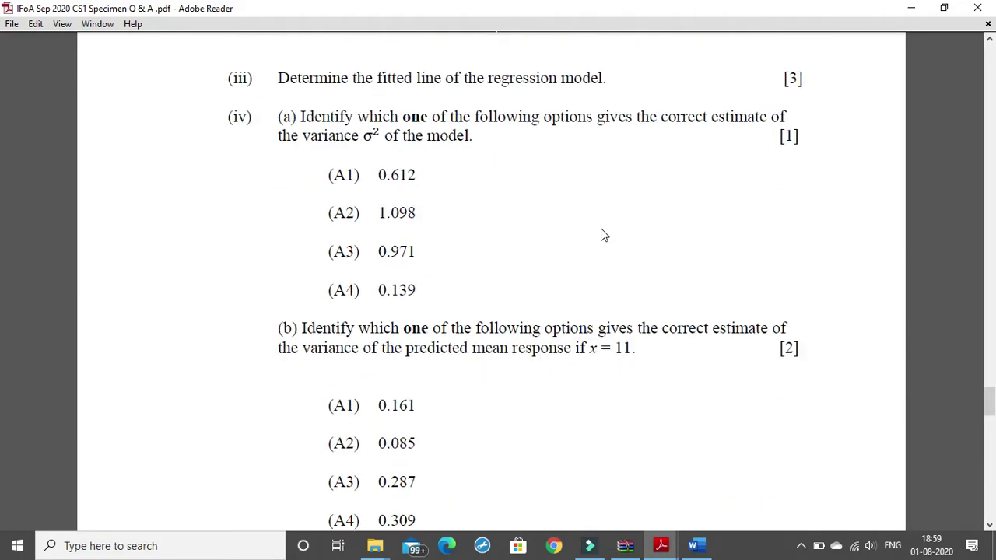
scroll(600, 234, "up", 9)
scroll(600, 234, "up", 10)
scroll(600, 234, "up", 4)
scroll(600, 234, "up", 1)
scroll(582, 217, "down", 2)
scroll(582, 217, "down", 2)
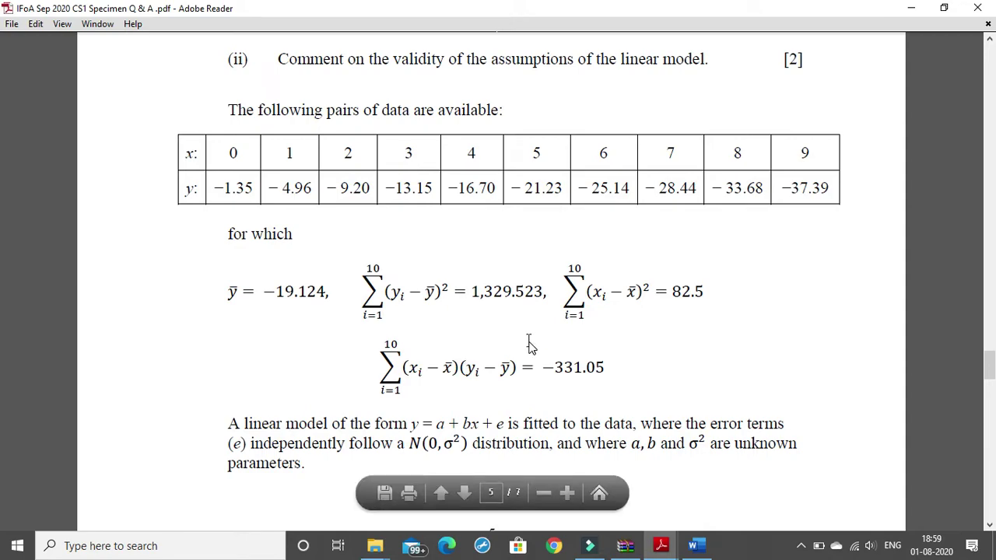
scroll(402, 363, "down", 2)
scroll(400, 362, "down", 2)
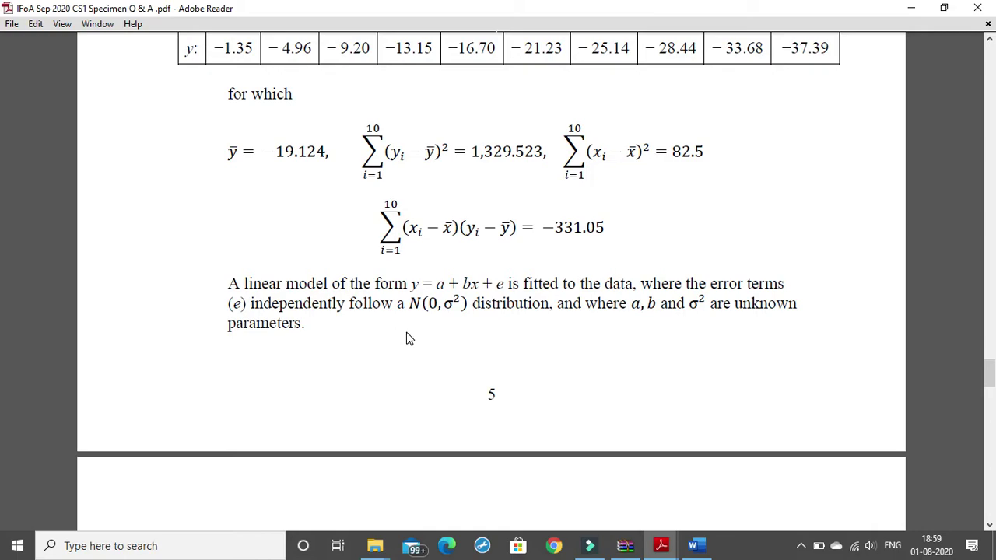
scroll(413, 336, "down", 5)
scroll(376, 315, "up", 3)
scroll(374, 331, "up", 2)
scroll(380, 334, "up", 1)
scroll(381, 333, "up", 1)
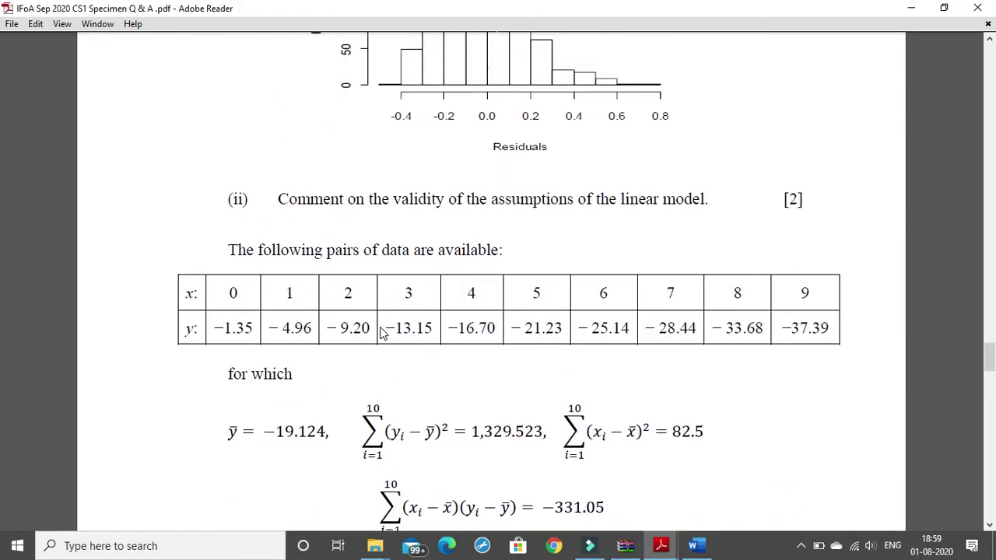
scroll(430, 368, "up", 2)
scroll(430, 369, "up", 2)
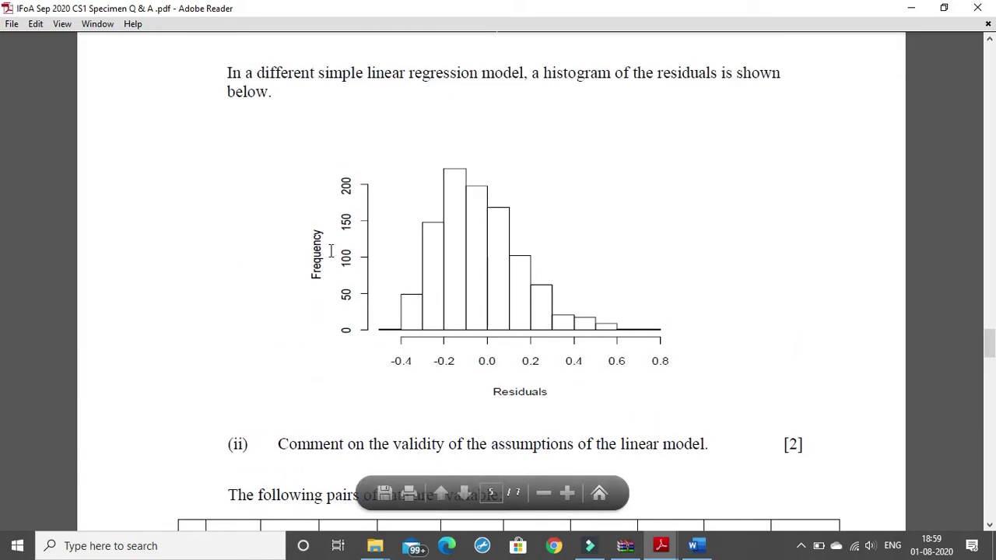
scroll(328, 268, "up", 2)
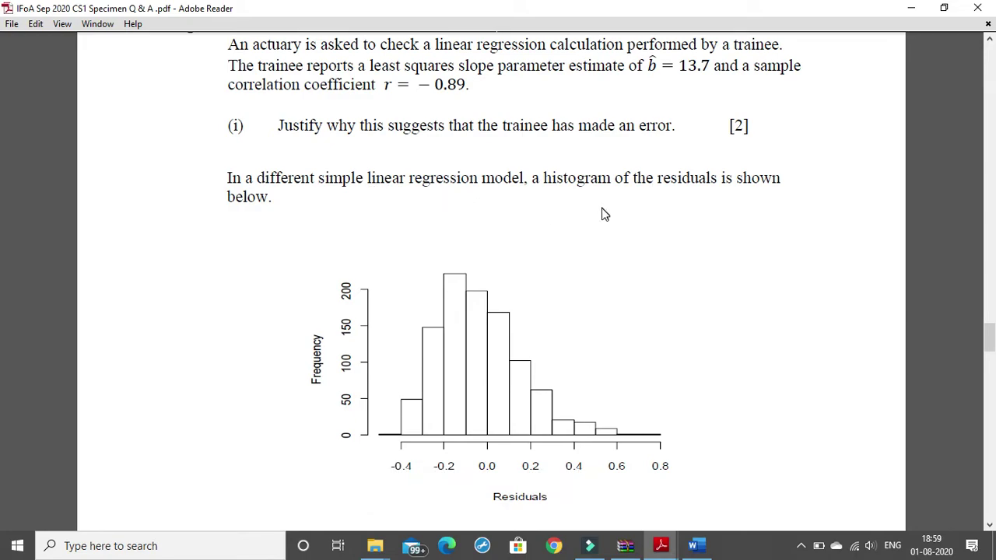
scroll(642, 233, "down", 2)
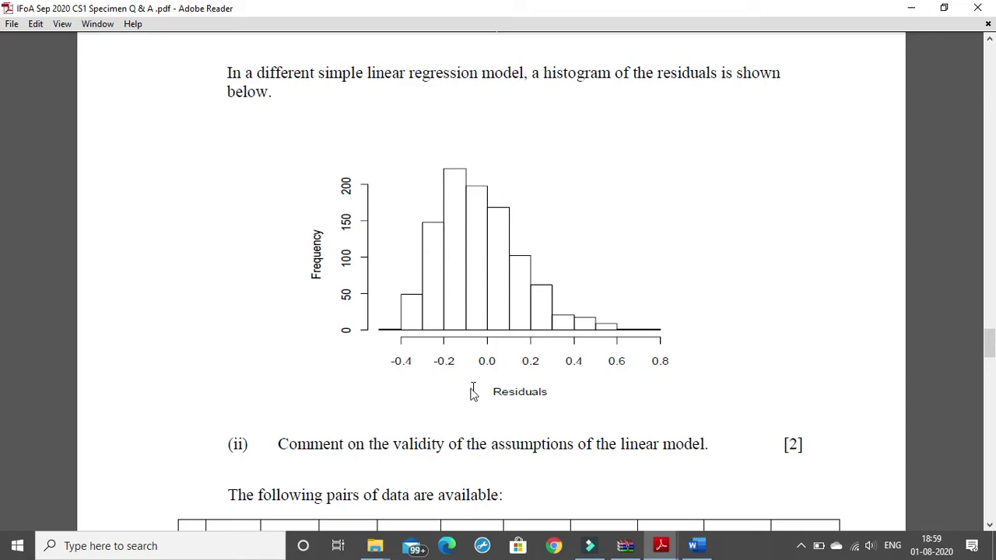
Step: Highlight the Residuals axis label, then Solution (ii)'s non-symmetric distribution and N(0,sigma^2) phrases
left_click_drag(490, 392, 558, 391)
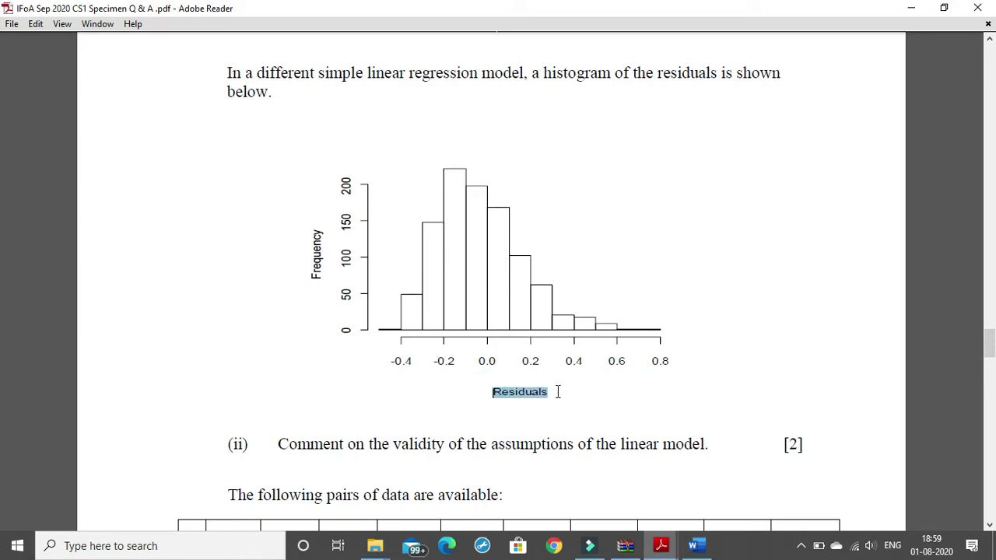
left_click(554, 393)
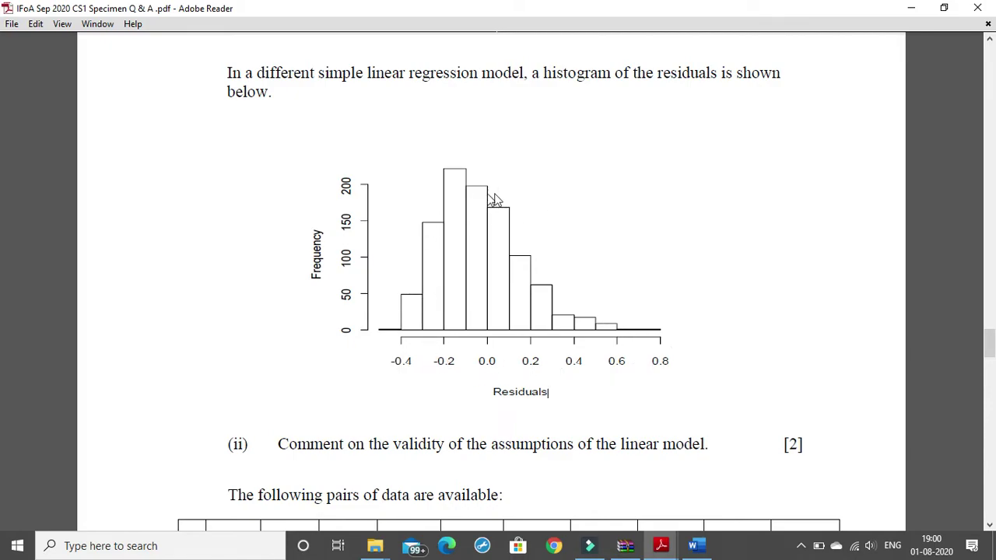
scroll(550, 362, "down", 1)
scroll(550, 363, "down", 5)
scroll(549, 351, "down", 5)
scroll(549, 351, "down", 3)
scroll(548, 351, "down", 4)
scroll(547, 353, "down", 3)
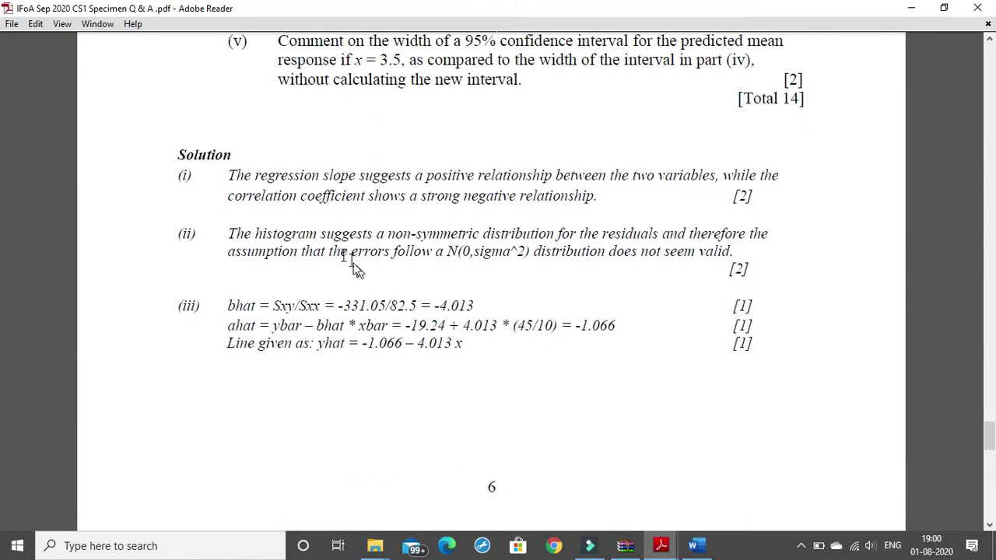
left_click(390, 236)
left_click_drag(434, 241, 529, 231)
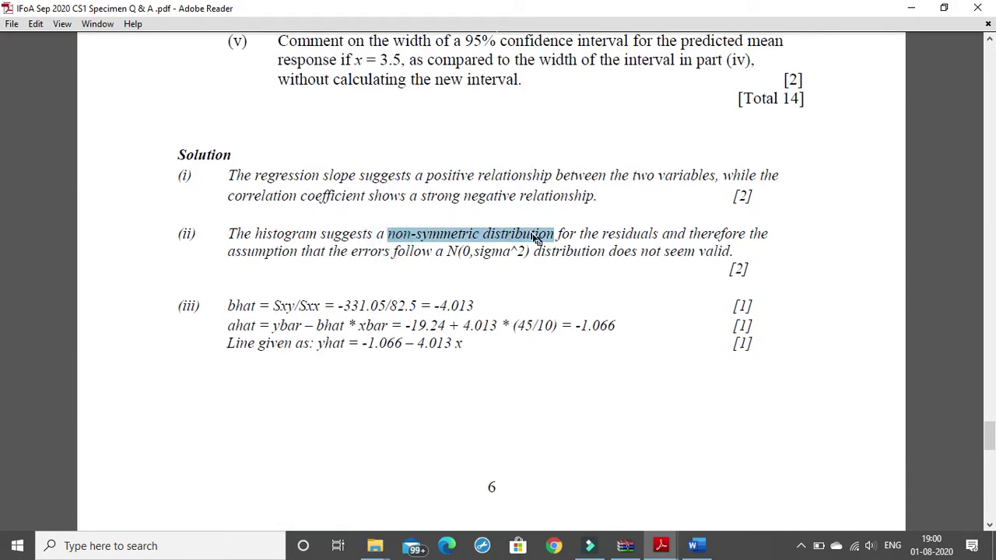
left_click_drag(394, 252, 605, 252)
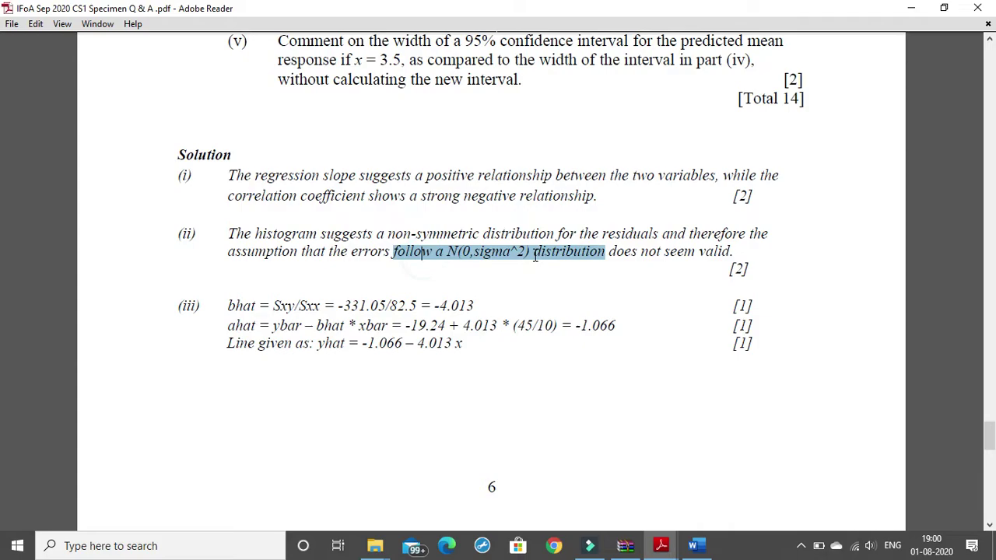
Step: Review the Q4 solution text and highlight the unknown parameters a and b
scroll(544, 300, "up", 2)
scroll(544, 301, "up", 4)
scroll(545, 300, "up", 6)
scroll(545, 300, "up", 2)
scroll(544, 295, "up", 4)
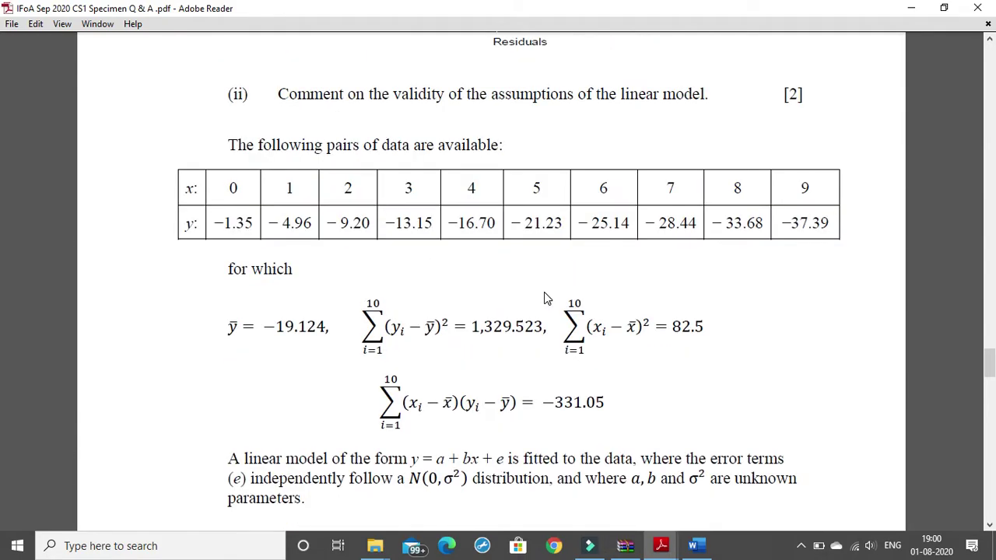
scroll(543, 293, "down", 1)
scroll(455, 427, "down", 1)
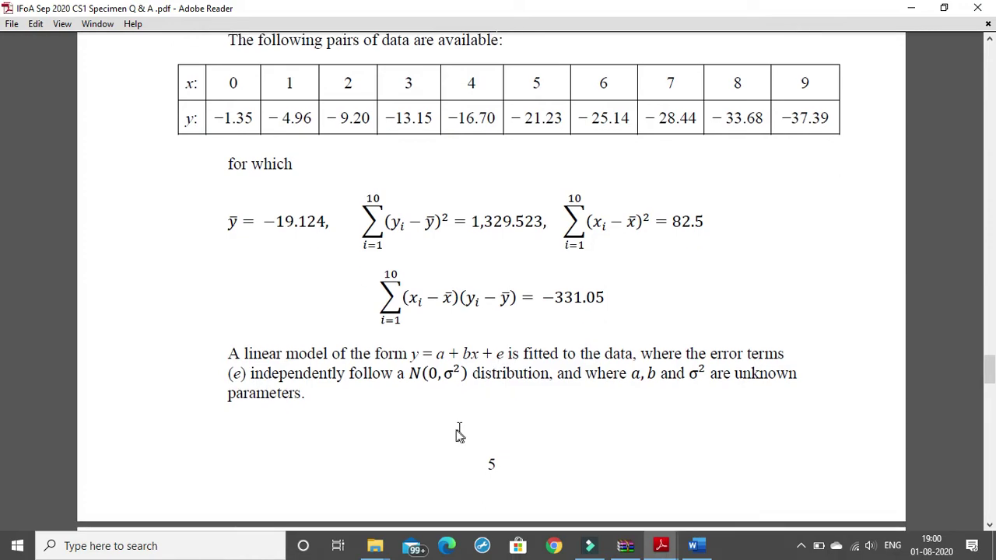
scroll(350, 366, "down", 8)
scroll(256, 302, "down", 2)
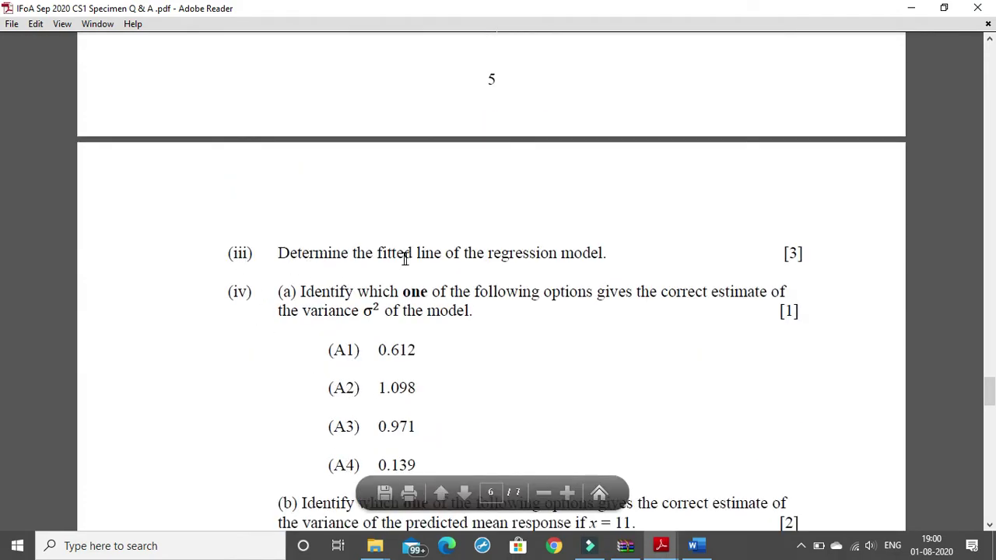
left_click_drag(374, 253, 622, 256)
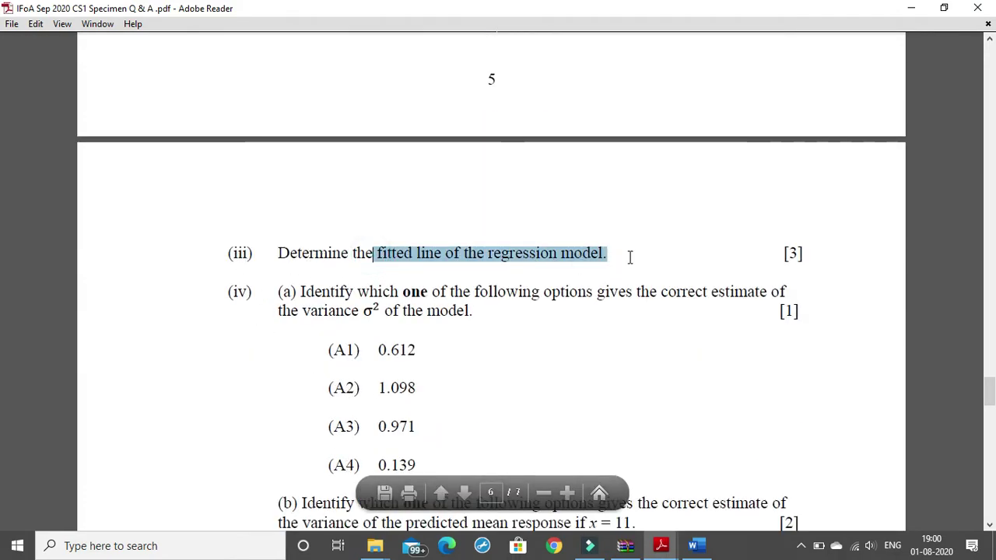
scroll(559, 280, "up", 2)
scroll(557, 280, "up", 4)
scroll(557, 281, "up", 1)
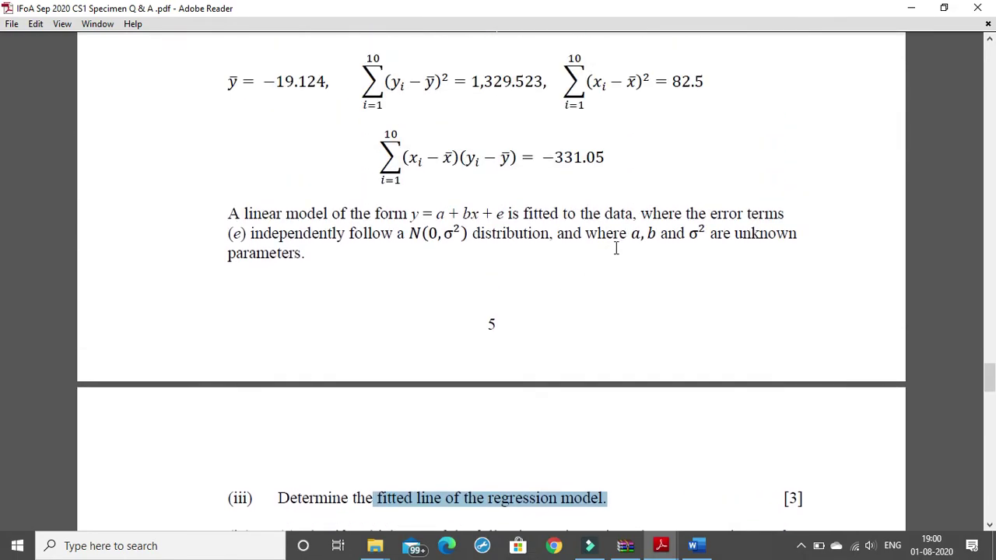
left_click_drag(628, 234, 651, 234)
left_click(658, 234)
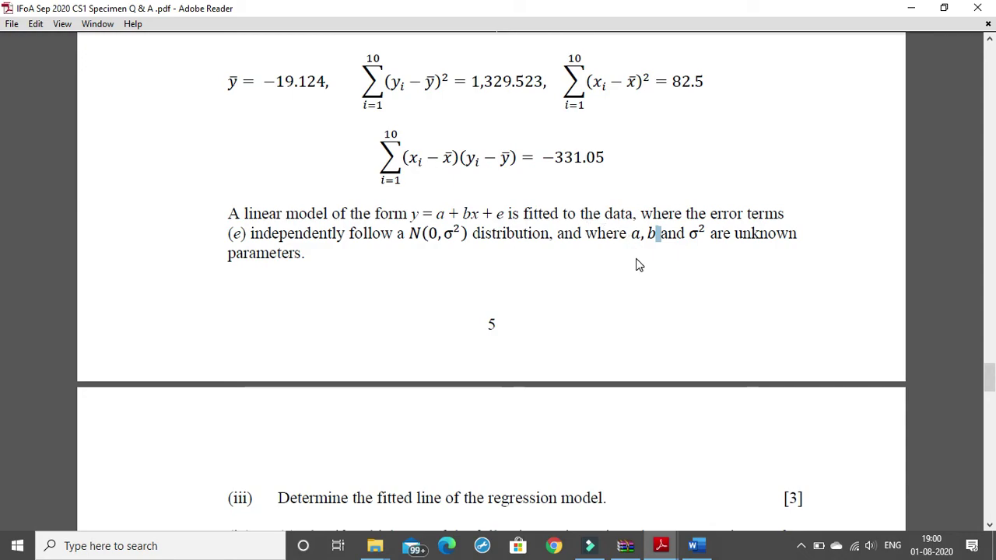
Step: Scroll to Solution (iii)'s fitted line yhat = -1.066 – 4.013x and snap Reader to the left half
scroll(474, 304, "down", 5)
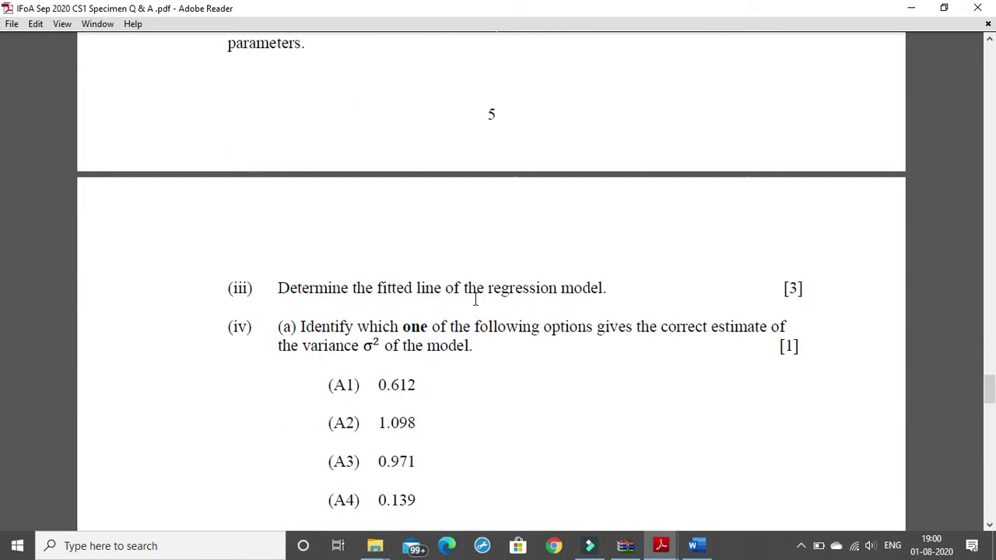
scroll(476, 300, "down", 10)
scroll(476, 299, "down", 5)
scroll(463, 289, "down", 1)
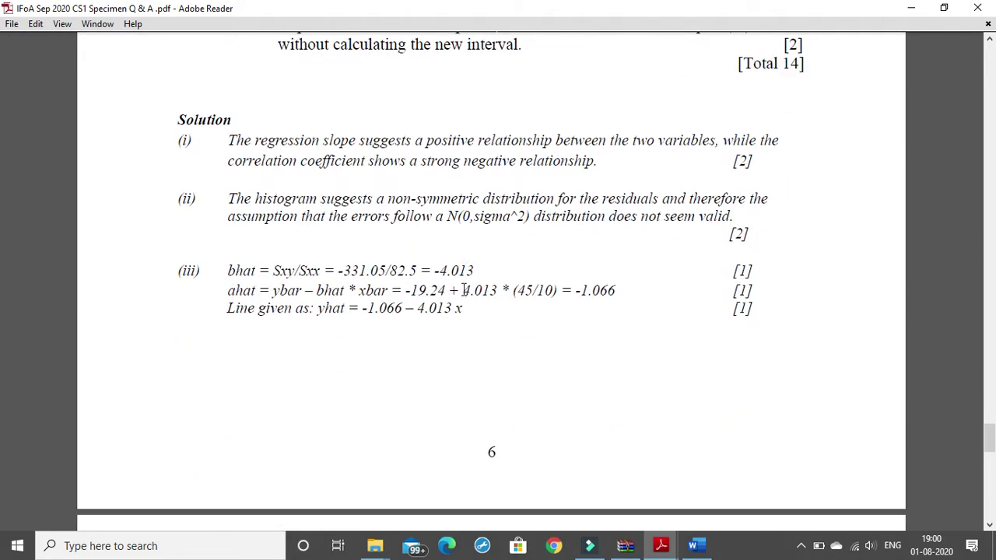
left_click_drag(229, 270, 467, 311)
left_click(478, 316)
key("super+Left")
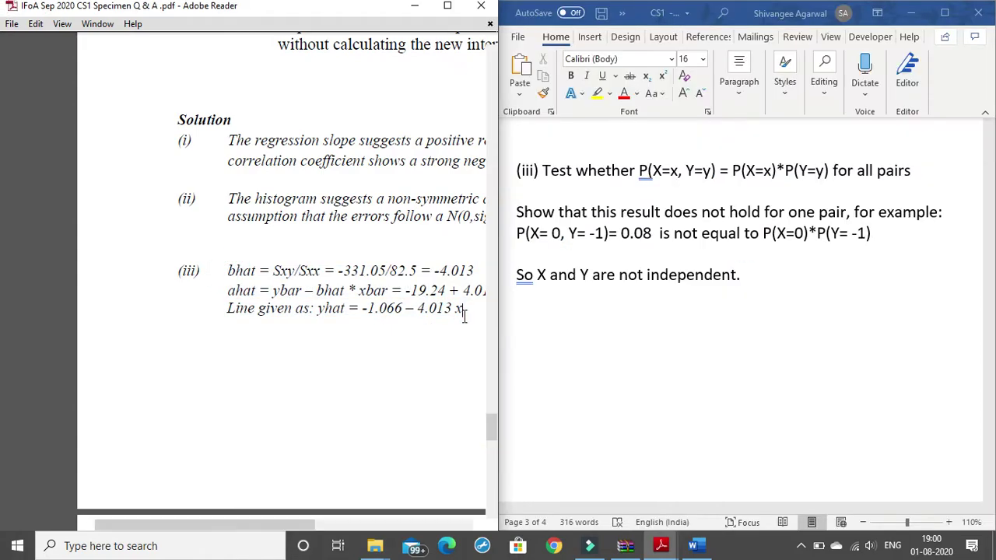
Step: Bring the Word answers beside the PDF and scroll to the ANS4 section
left_click(612, 256)
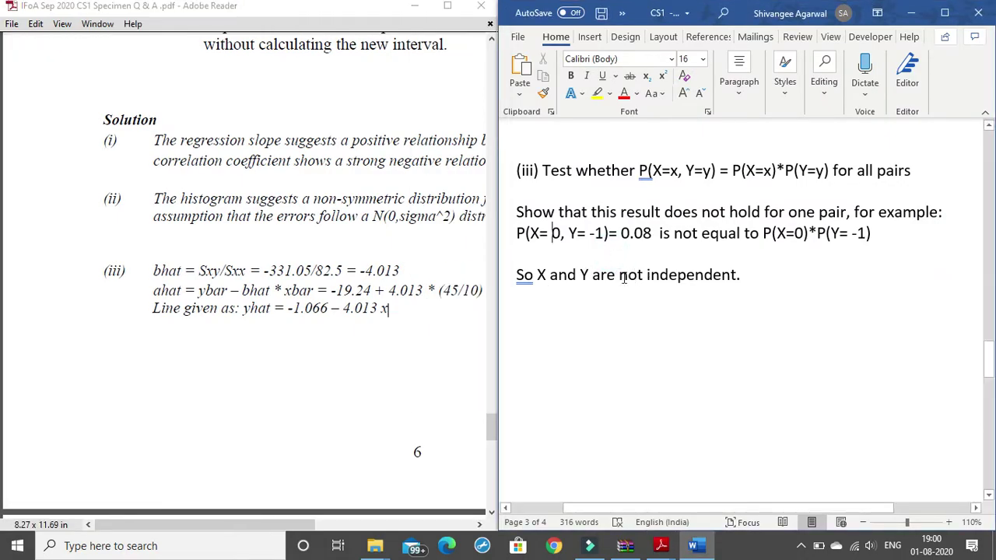
scroll(635, 275, "down", 5)
scroll(631, 275, "down", 3)
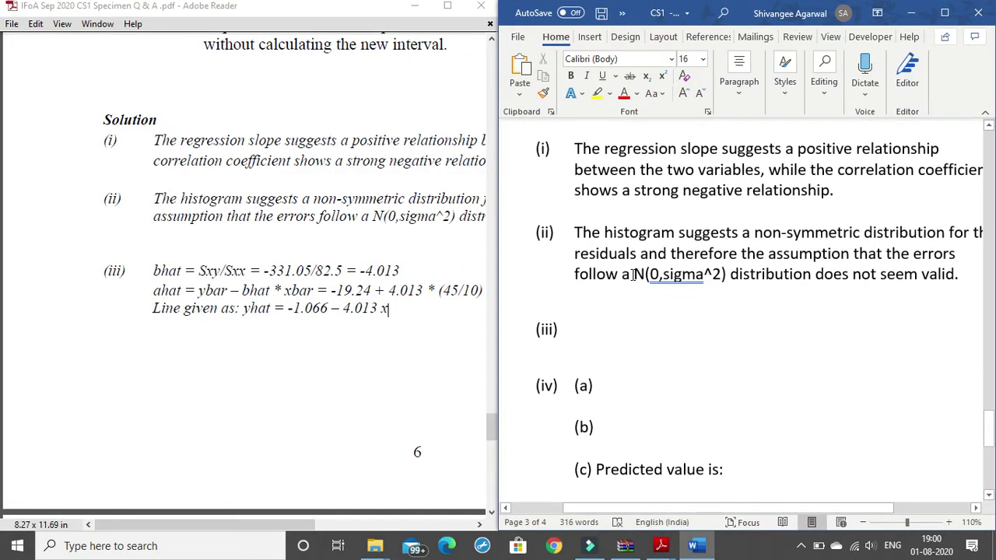
scroll(553, 207, "up", 2)
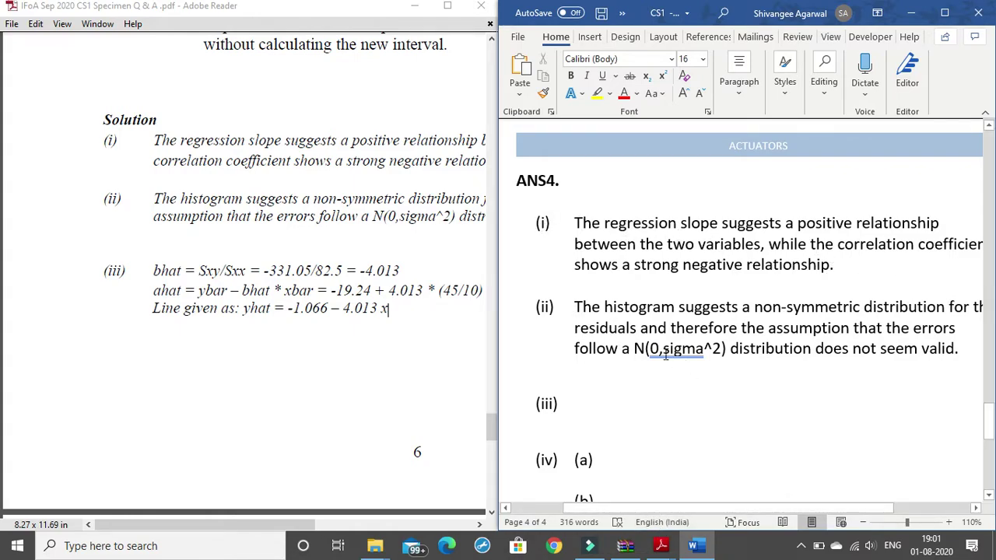
Step: Retype the ^ in sigma^2 and place the cursor on the empty (iii) line
left_click(712, 348)
key("BackSpace")
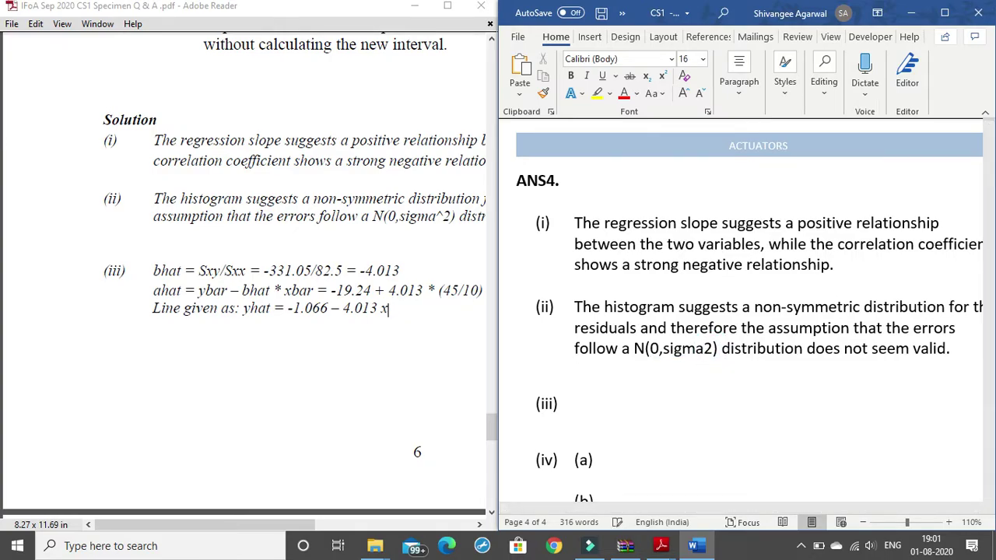
type("^")
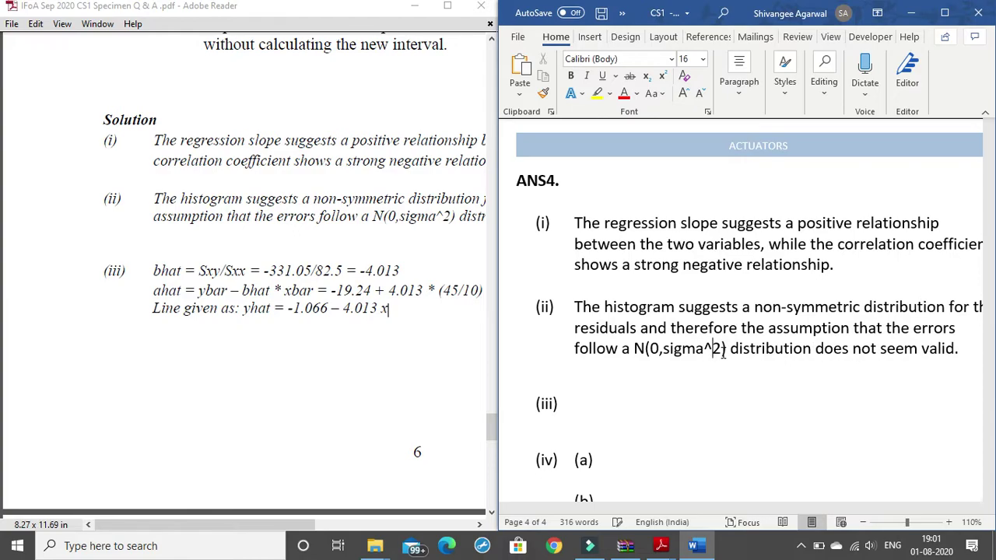
scroll(578, 329, "down", 2)
left_click(575, 329)
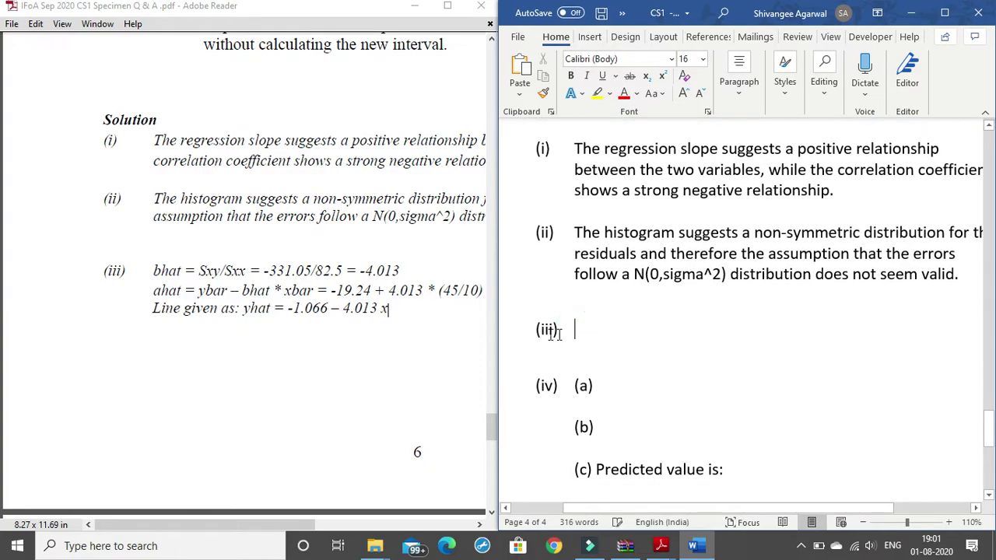
Step: Type 'bhat = Sxy/Sxx = -' on the (iii) line, undoing the automatic capital B
left_click_drag(264, 526, 309, 532)
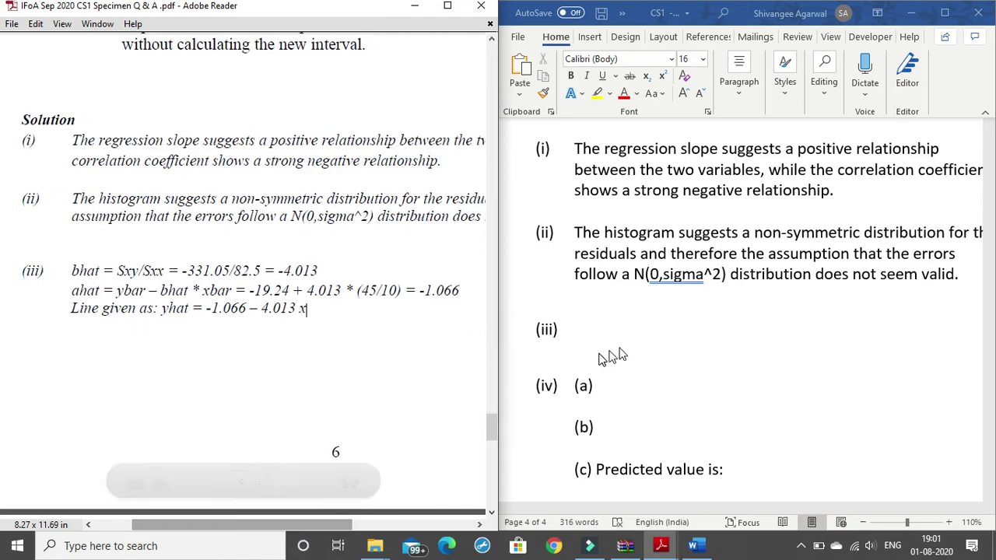
left_click(568, 334)
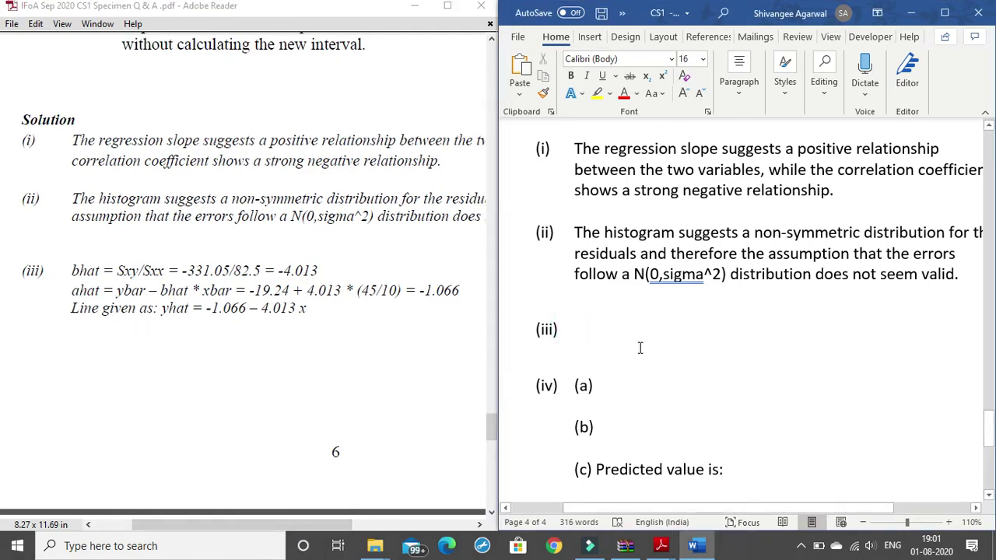
type("bhat")
key("ctrl+z")
type("= ")
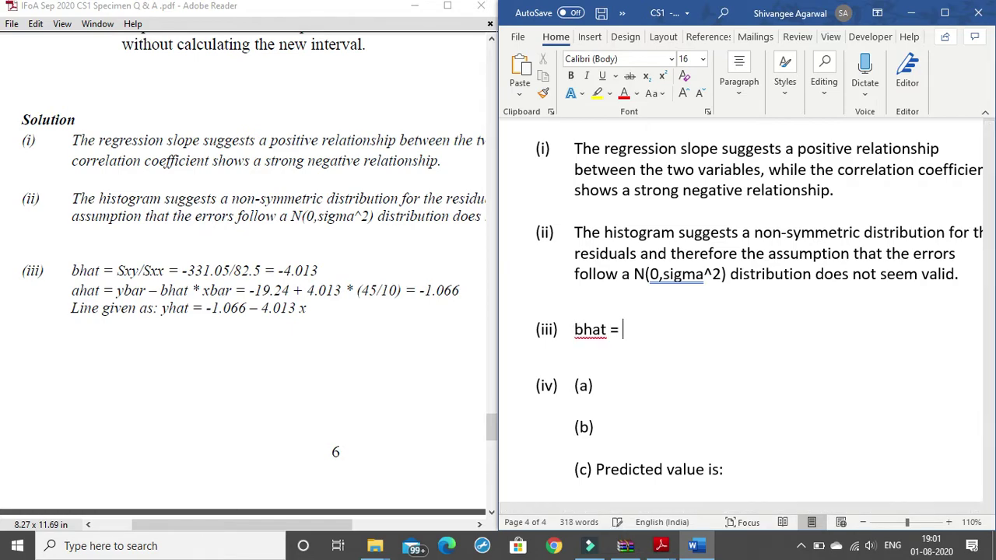
type("S")
type("xy")
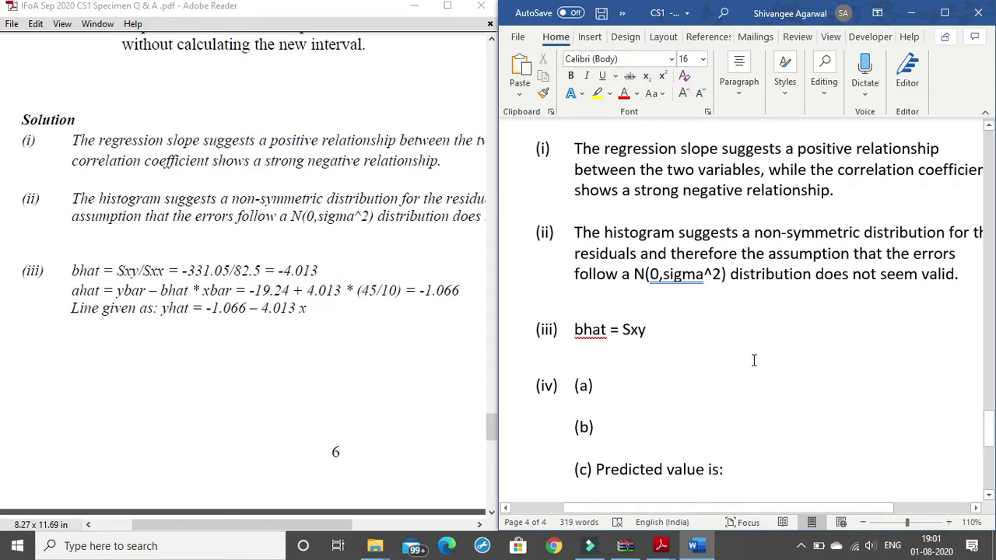
type("/")
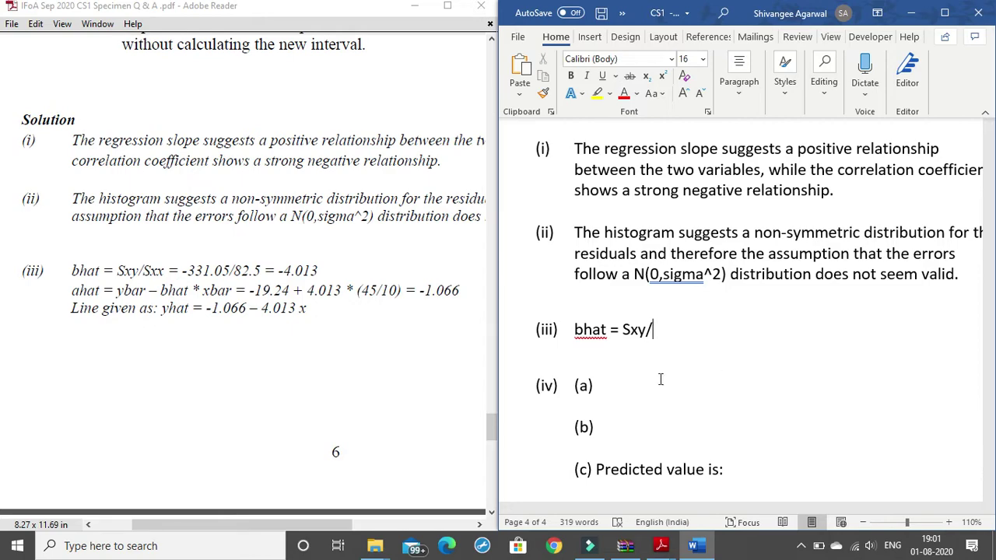
type("Sxx = -")
Step: Check the PDF working, then complete the line with '331.05/82.5 = -4.013' and start a new line
mouse_move(179, 270)
left_mouse_down()
mouse_move(339, 270)
mouse_move(276, 271)
left_mouse_up()
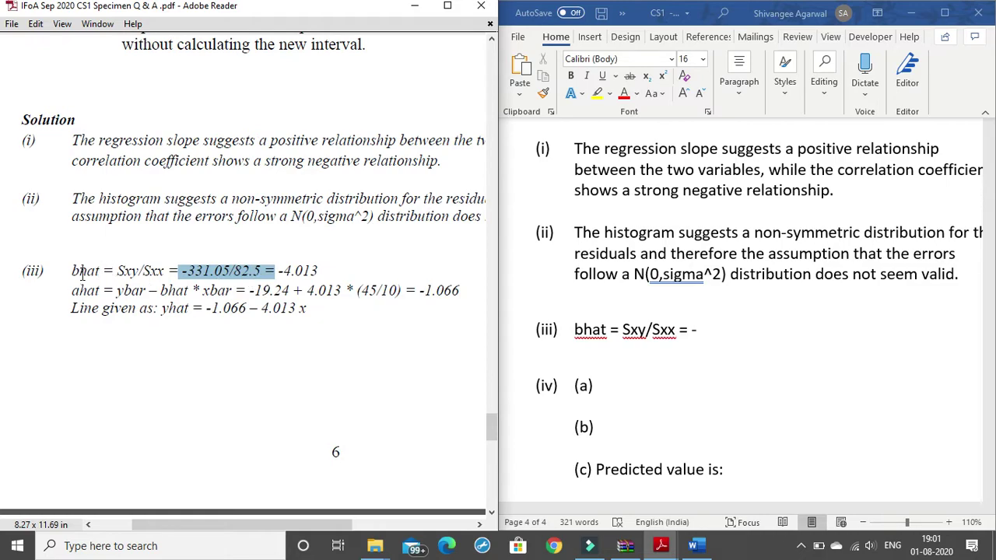
left_click_drag(70, 270, 158, 272)
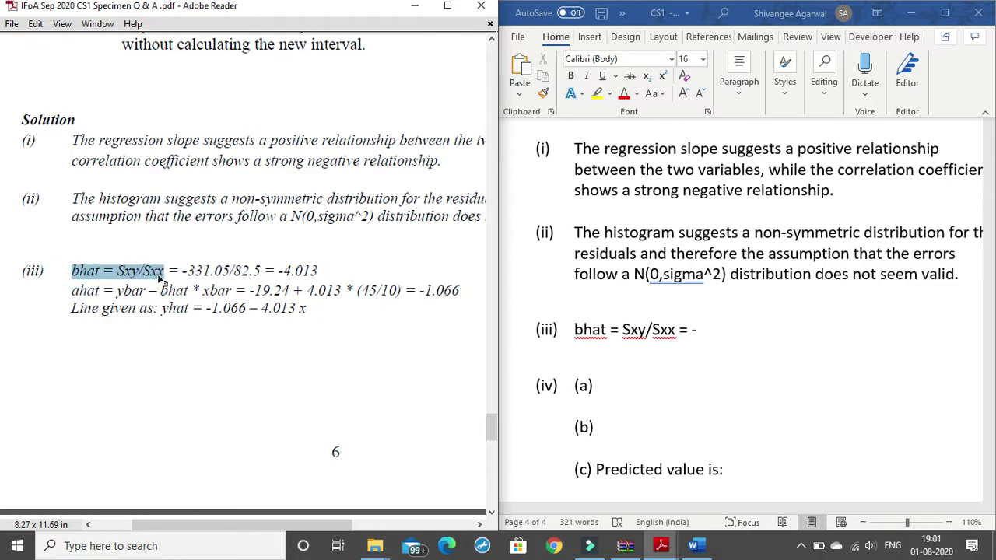
left_click(181, 272)
left_click_drag(181, 272, 319, 267)
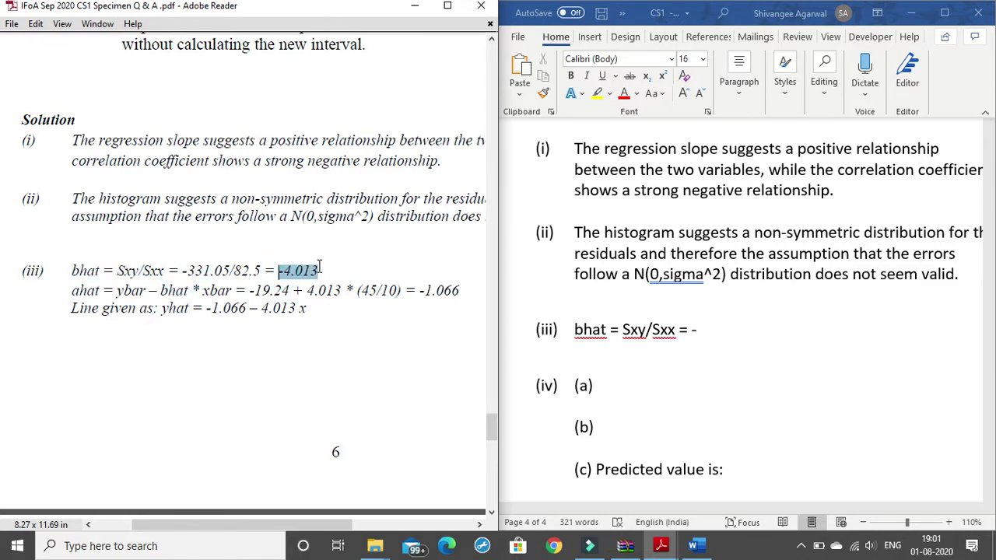
left_click_drag(179, 272, 269, 272)
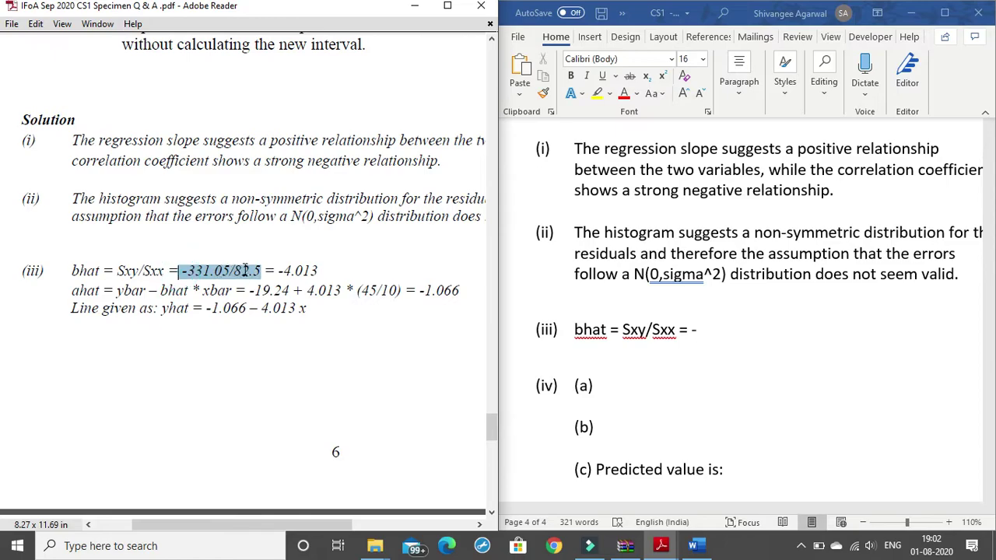
left_click(697, 329)
type("331.05/")
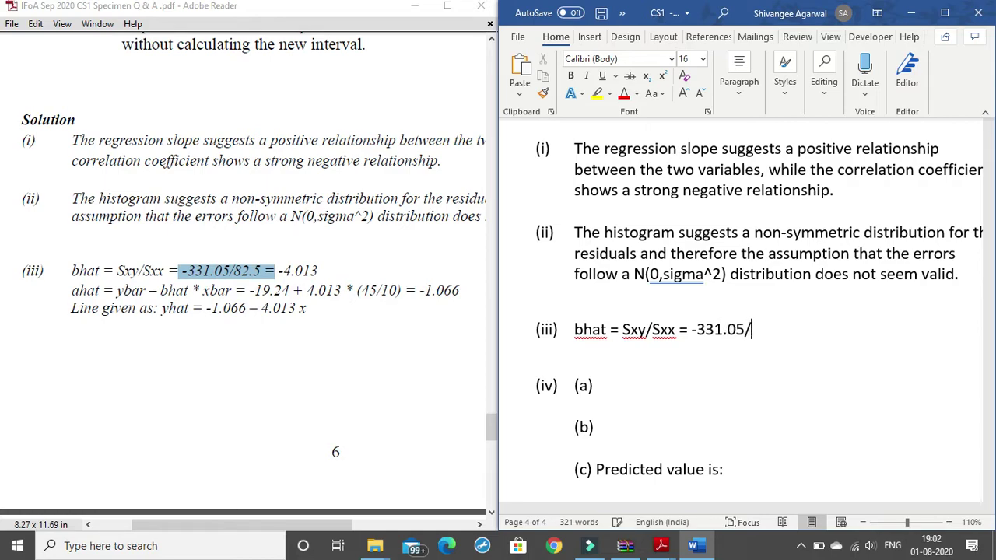
type("82.5 = -")
type("4.0")
type("13")
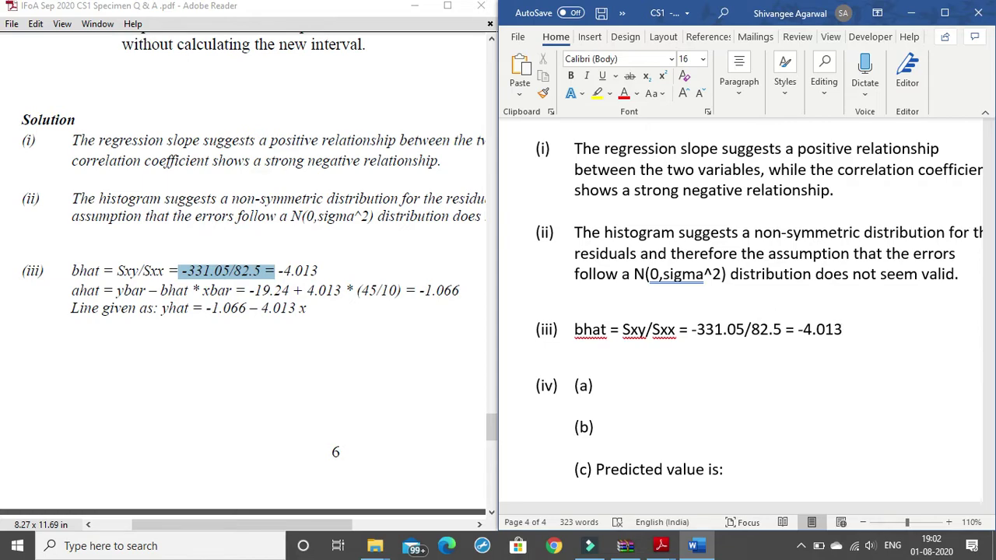
key("Return")
key("Delete")
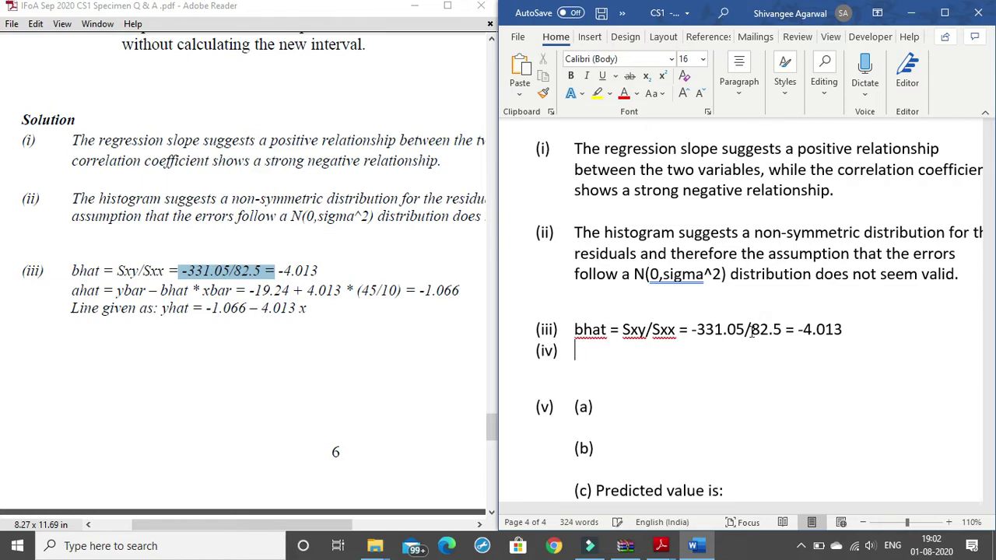
Step: Remove the auto-numbered (iv) and indent a new line directly under the bhat line
key("BackSpace")
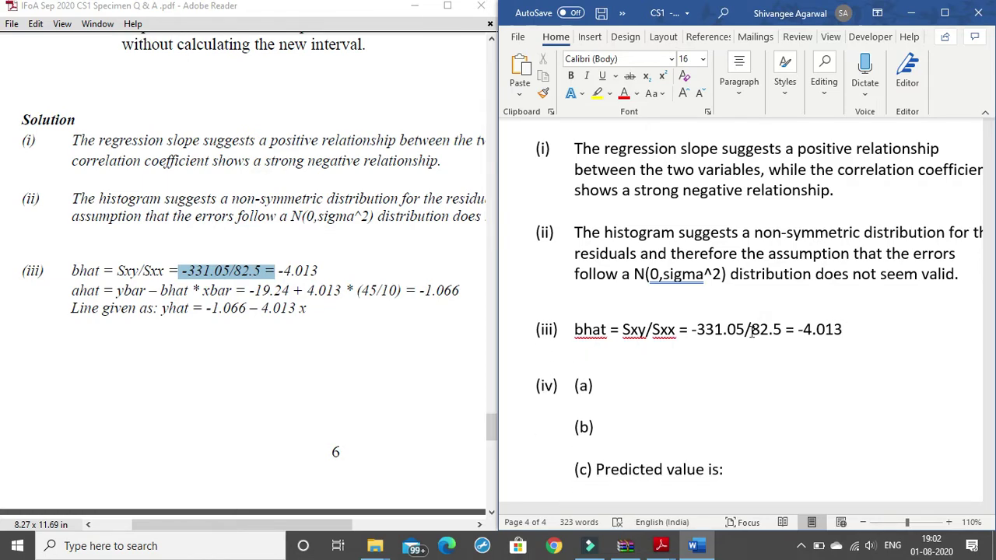
key("Return")
key("BackSpace")
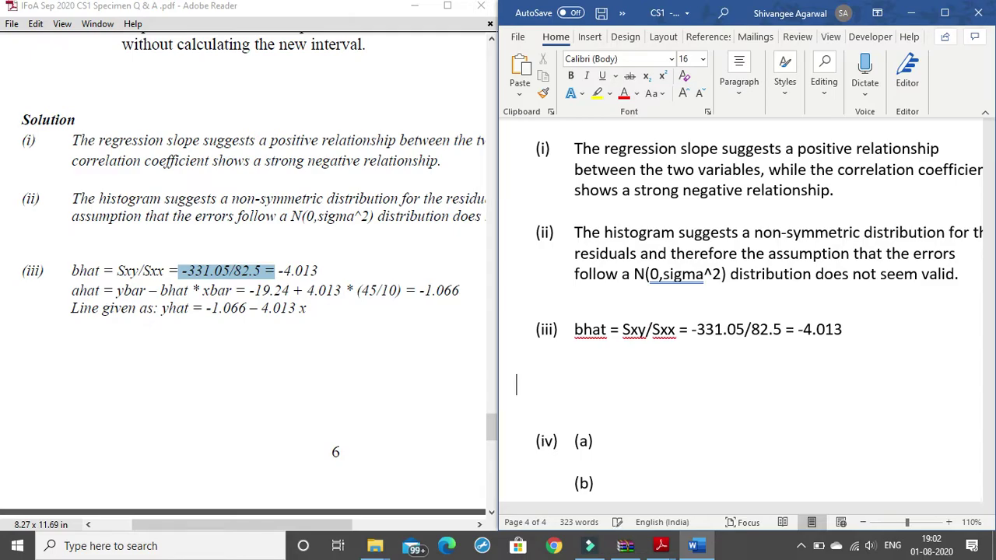
key("BackSpace")
key("Tab")
key("Tab")
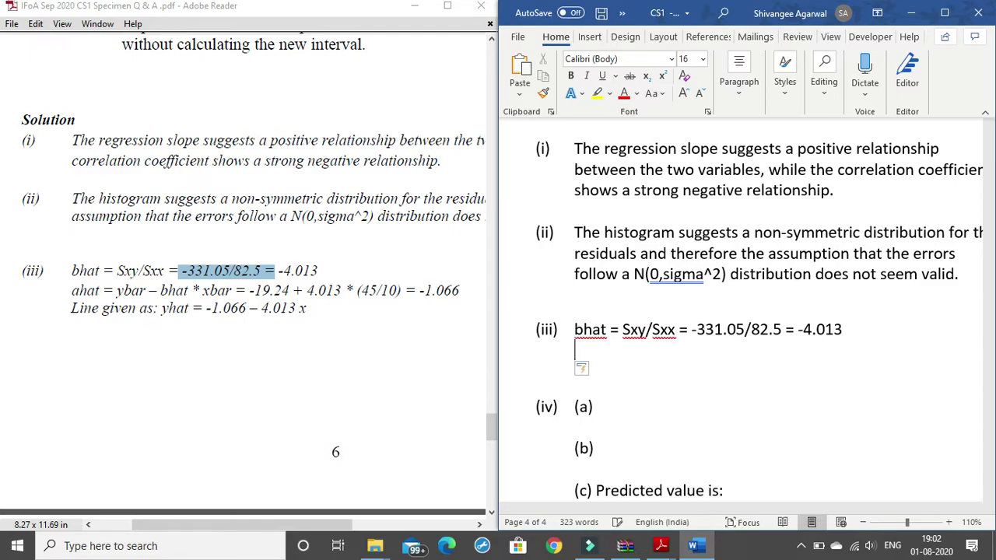
Step: Type 'ahat = ybar – bhat*xbar = -19.24 + 4.013 * (45/10) =' and select '* (45/10) ='
type("ahat =")
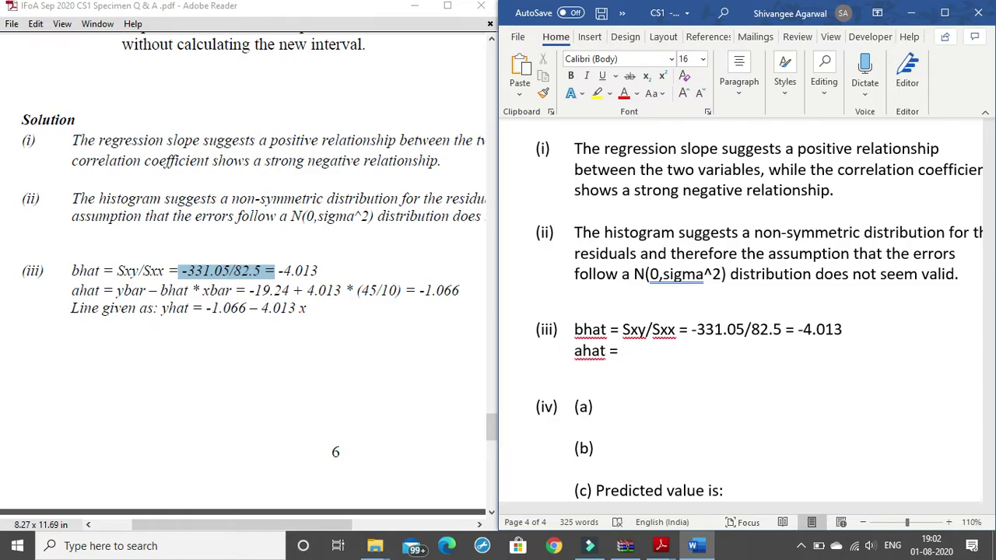
type("ybar - bhat")
key("BackSpace")
type("*xbar = ")
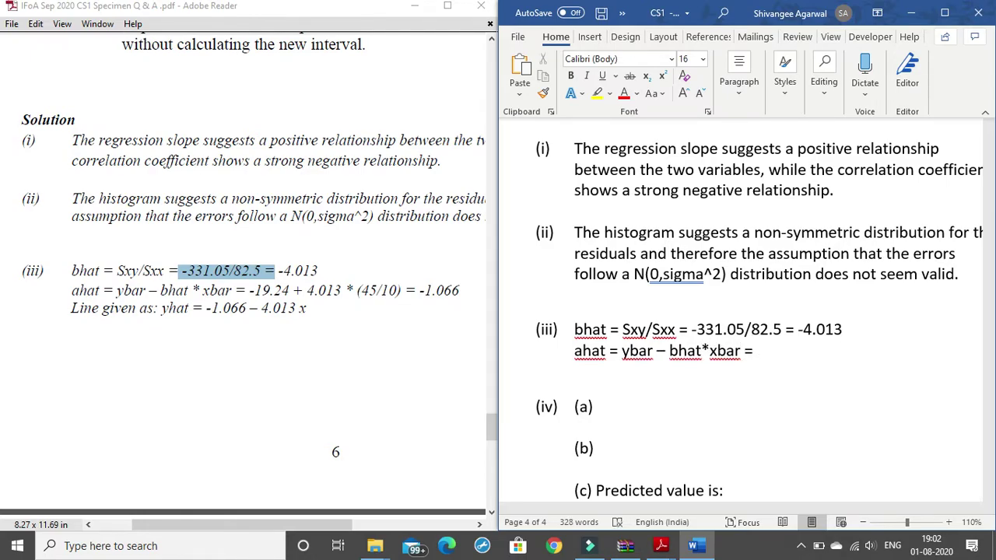
type("-19.")
type("24 + ")
type("4.01")
key("BackSpace")
type("01")
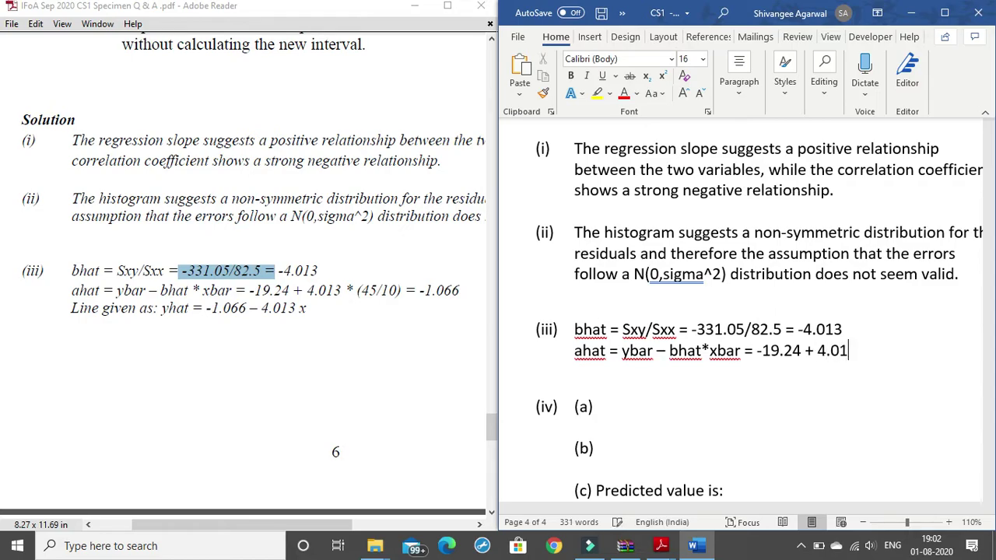
type("3 * ")
type("(")
type("45/10)")
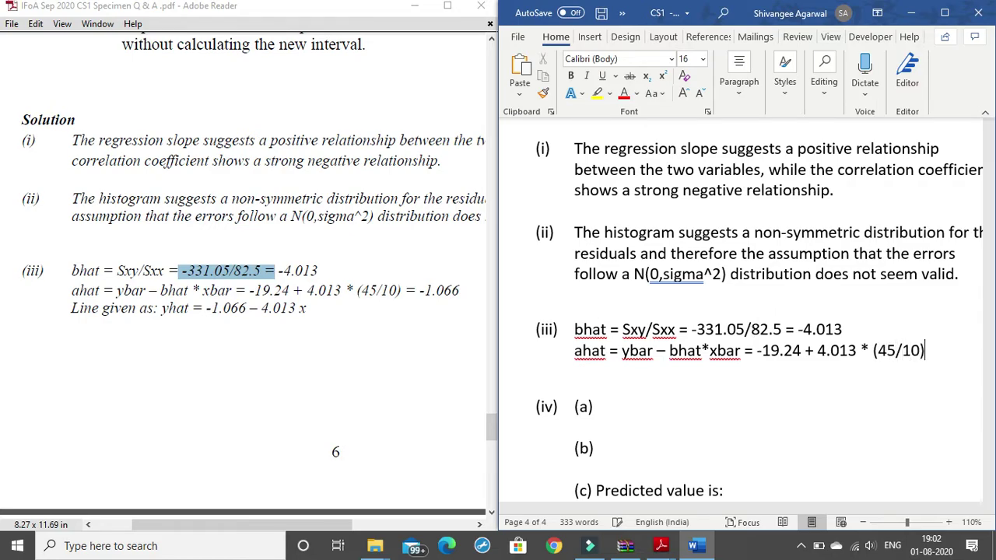
type(" =")
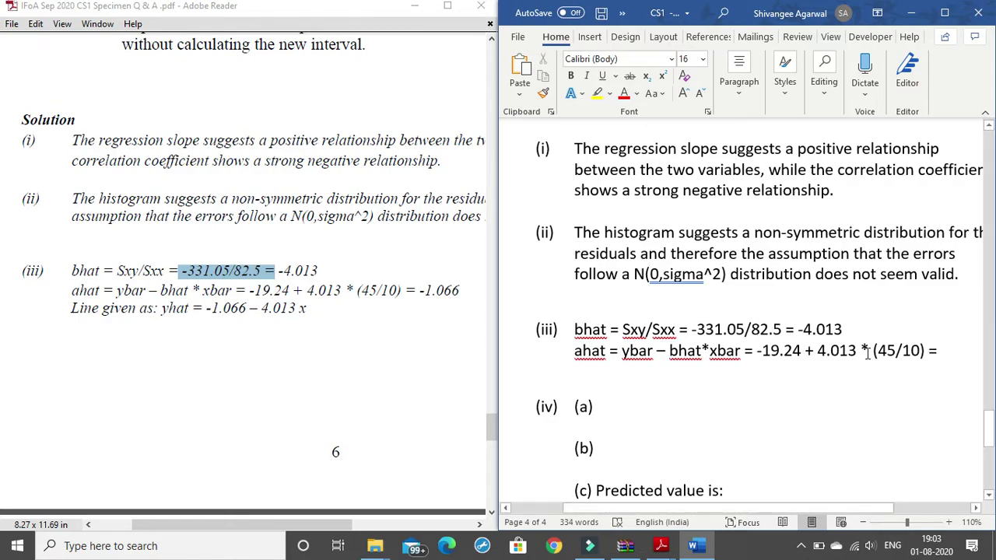
left_click_drag(860, 351, 933, 351)
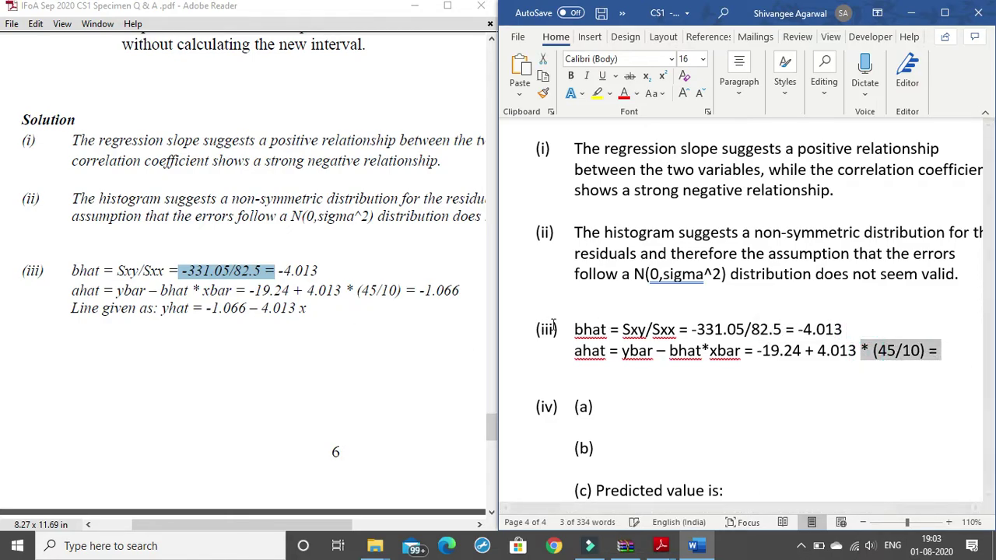
scroll(207, 138, "up", 3)
Step: Scroll up the PDF and maximize Adobe Reader to check the data table
scroll(208, 138, "up", 3)
scroll(238, 153, "up", 3)
scroll(251, 153, "up", 4)
scroll(306, 166, "up", 2)
scroll(271, 163, "up", 2)
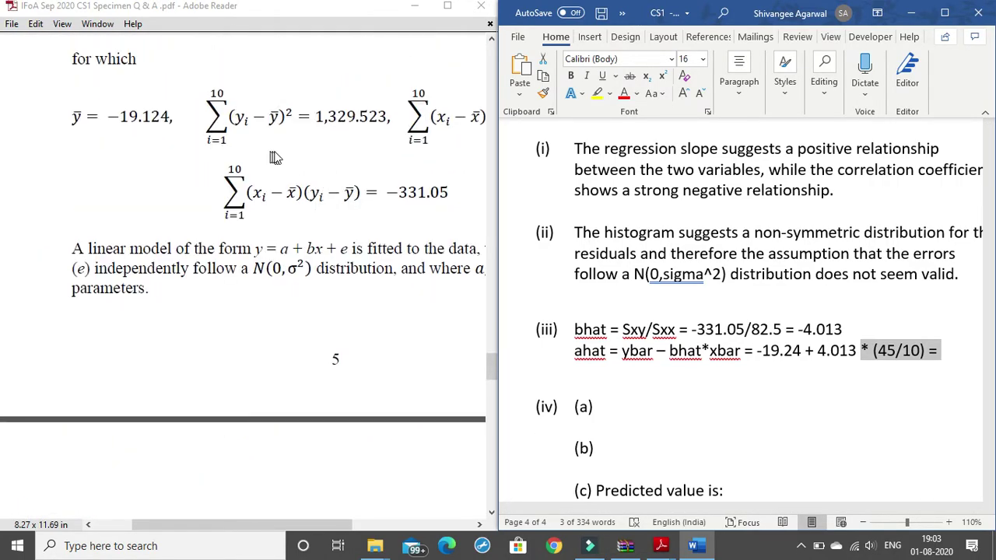
scroll(275, 156, "up", 1)
left_click_drag(252, 525, 296, 525)
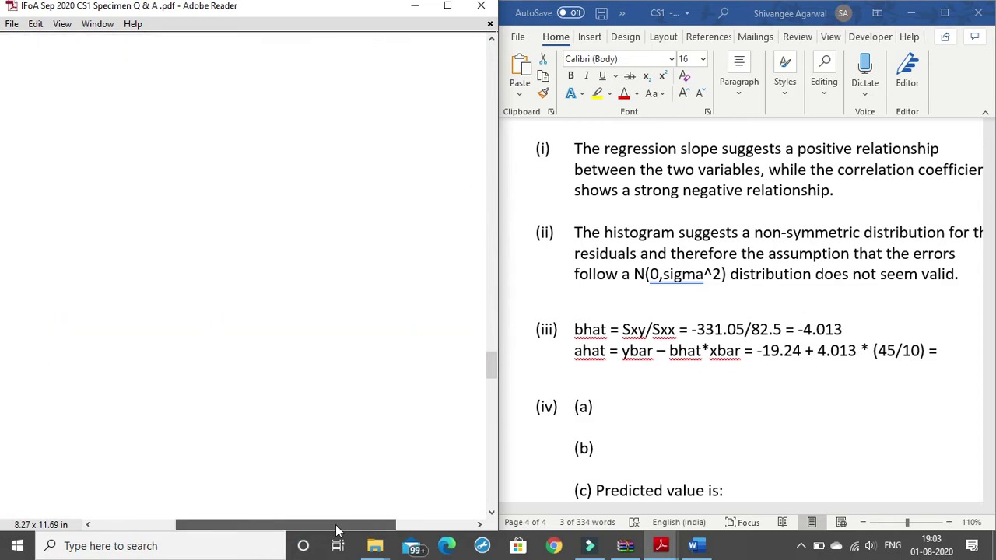
scroll(280, 296, "up", 2)
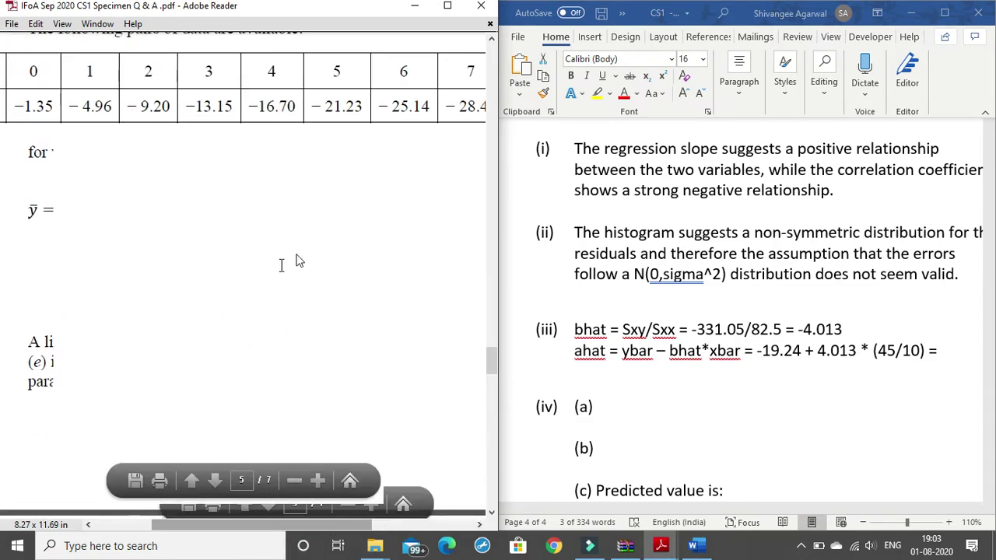
left_click(449, 7)
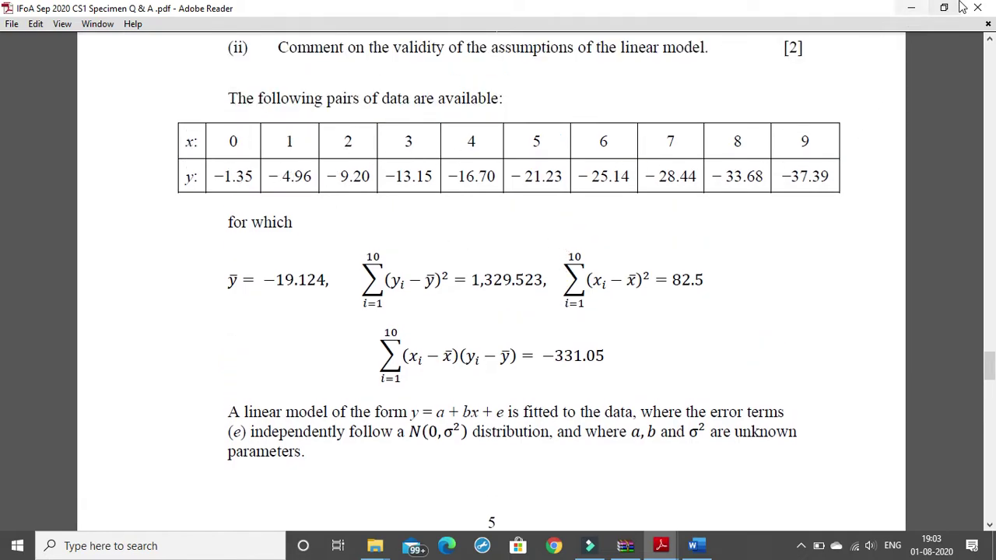
Step: Snap Reader to the left half and scroll to the page-6 Solution for part (iii)
key("super+Left")
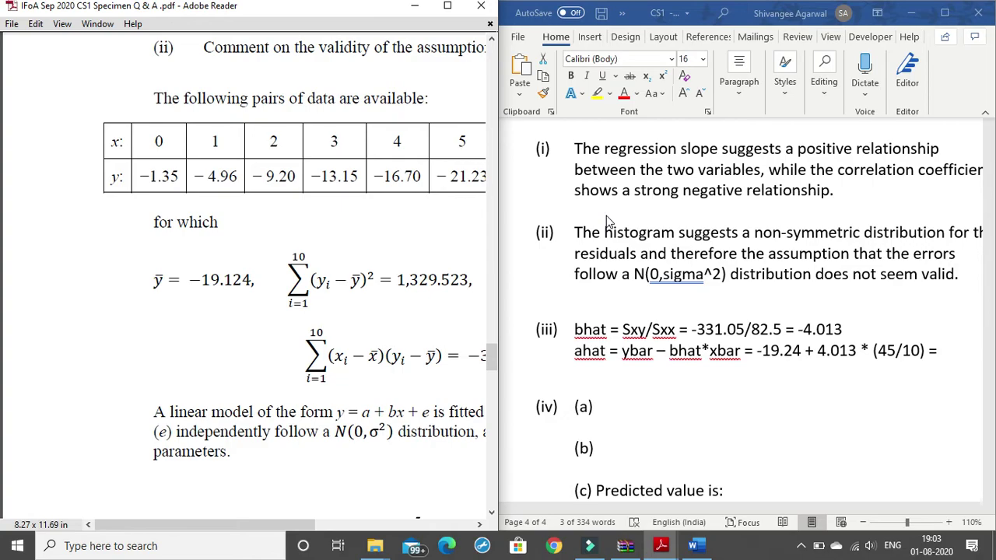
scroll(642, 324, "down", 2)
scroll(357, 315, "down", 4)
scroll(327, 257, "down", 6)
scroll(311, 231, "down", 3)
scroll(314, 290, "down", 5)
scroll(312, 302, "down", 5)
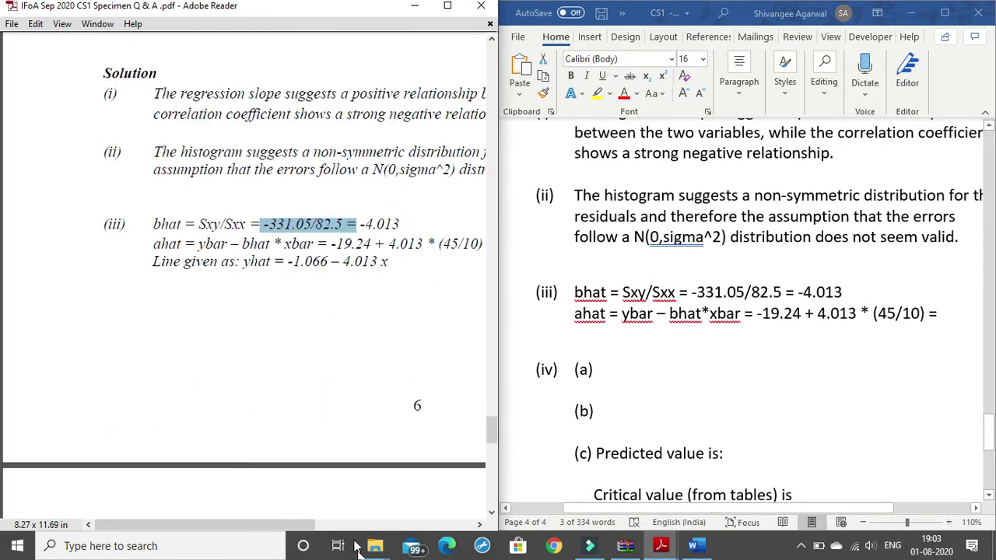
left_click(951, 315)
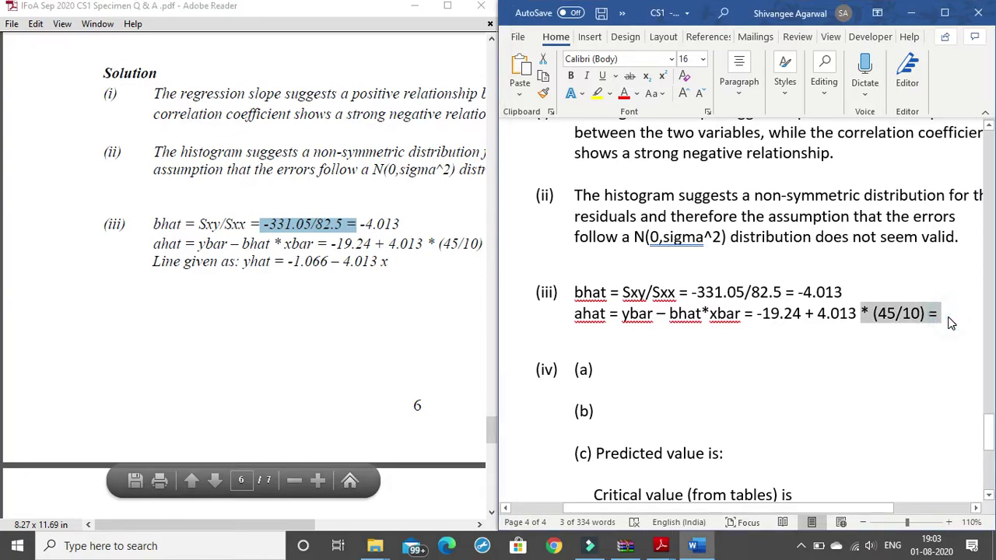
Step: End the ahat line with the result -1.066 and start a new line
left_click(950, 314)
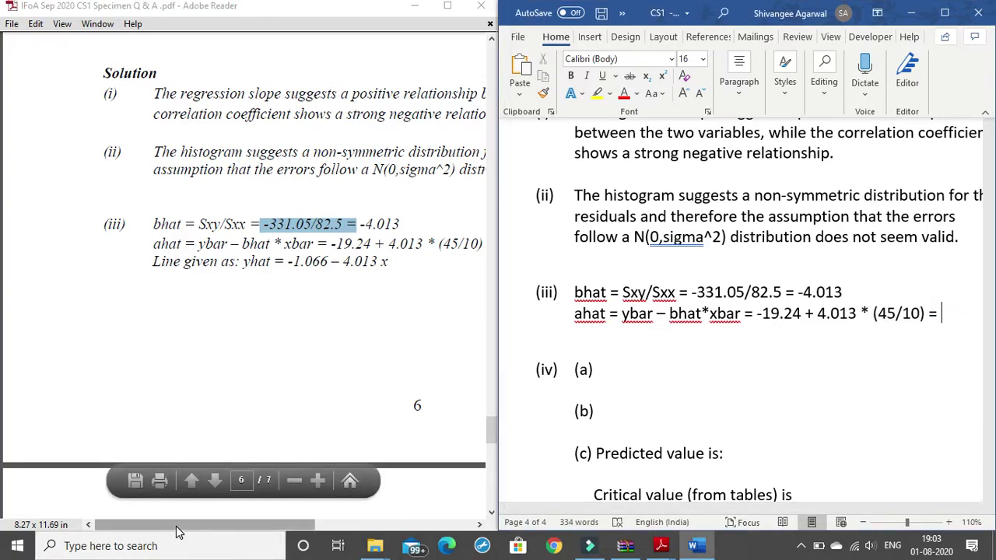
left_click_drag(178, 527, 210, 533)
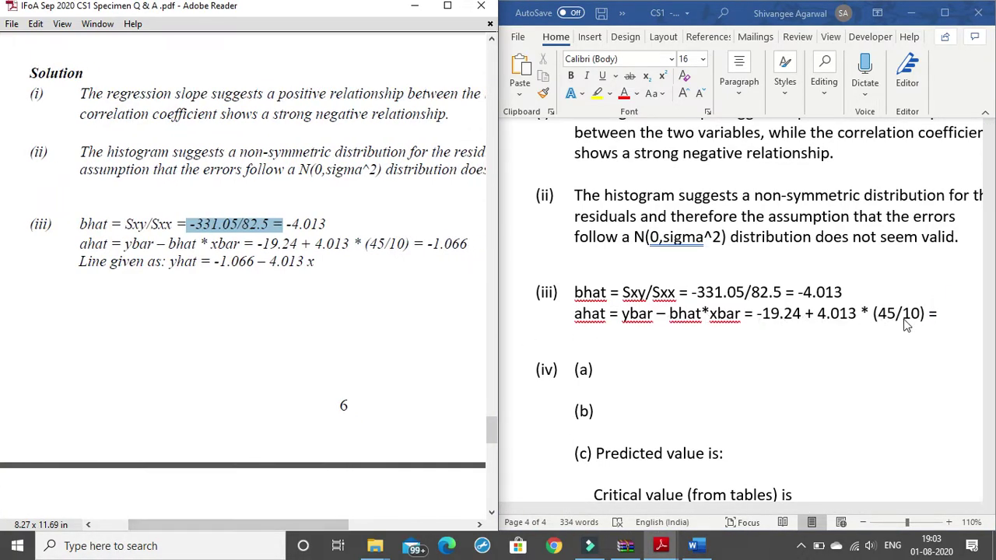
left_click(940, 313)
type("-1.06")
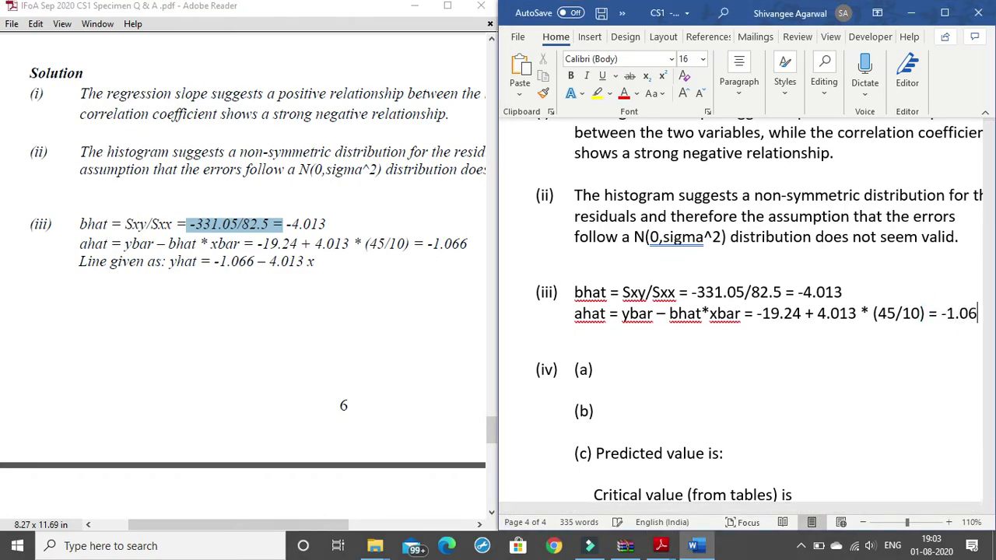
type("6")
key("Return")
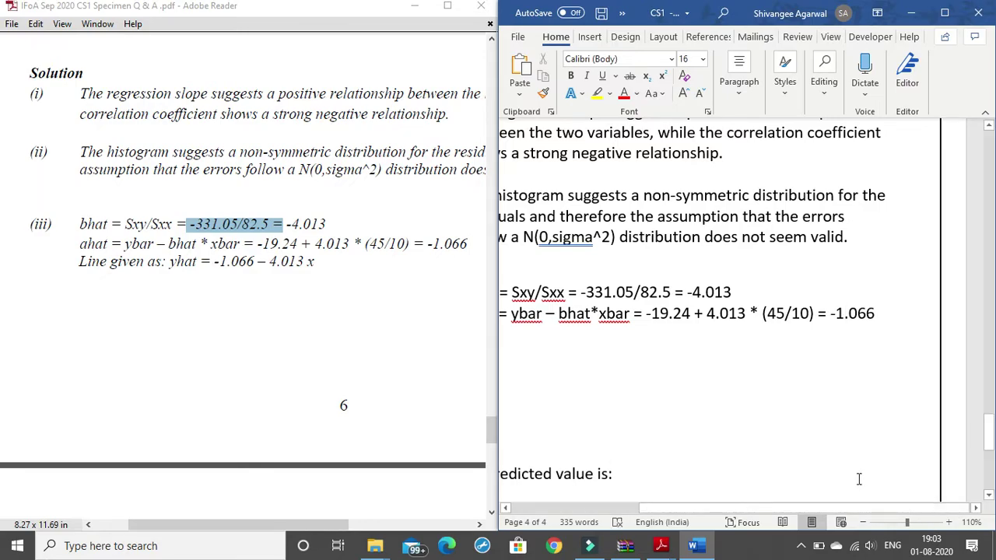
Step: Type the fitted line 'Line given by: yhat = -1.066 – 4.013x', fixing a typo
left_click_drag(797, 507, 712, 506)
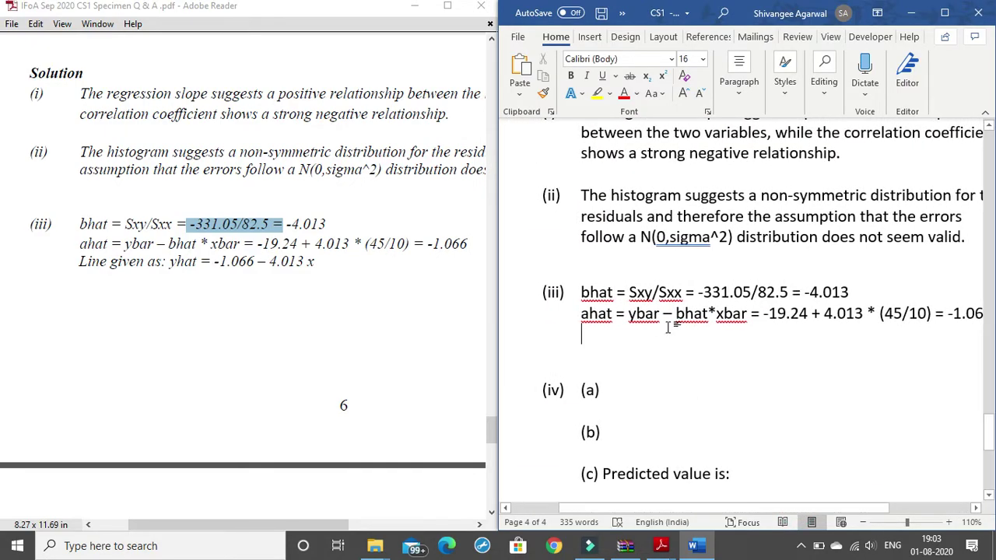
type("Line given i")
key("BackSpace")
type("by ")
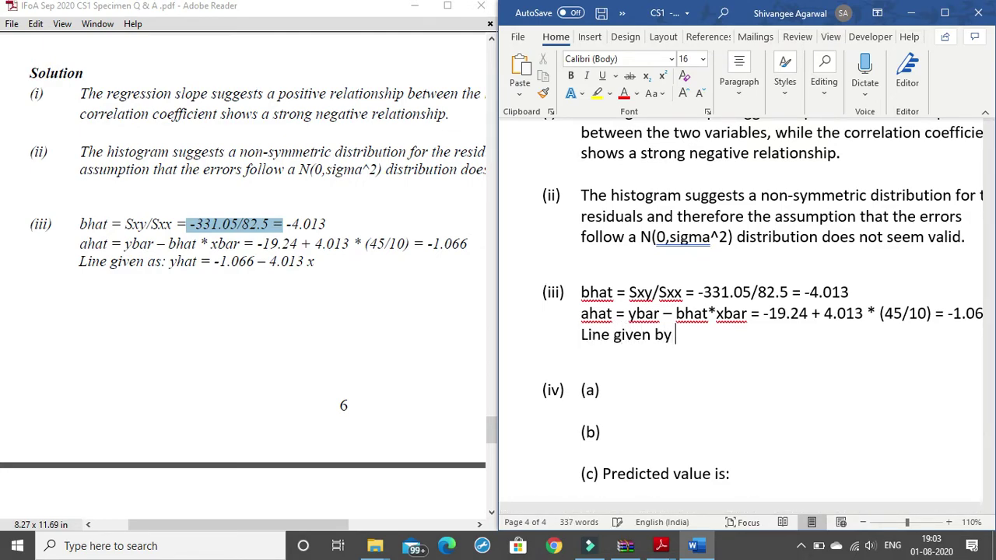
type(":")
type(":")
type(" yhat = ")
type("-1.0")
type("66 -")
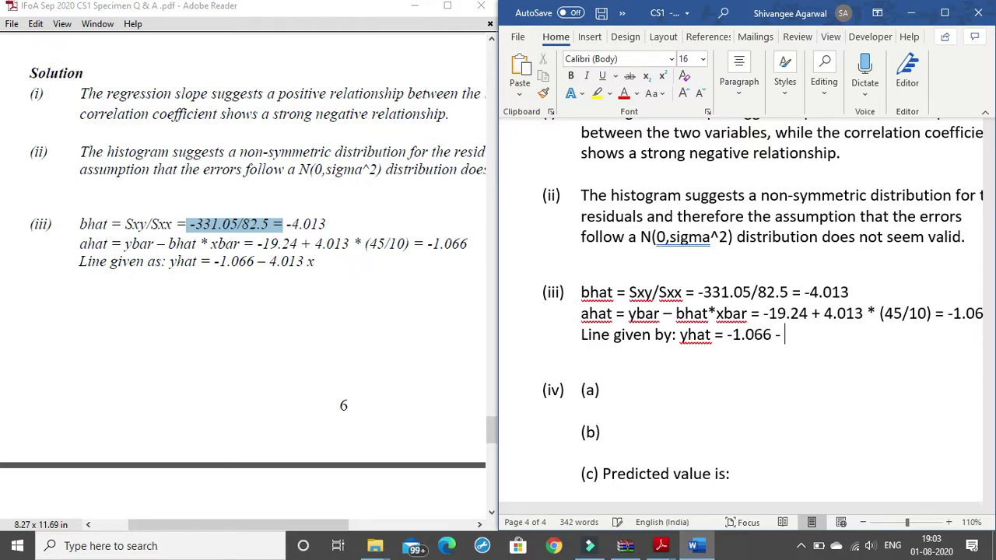
type(" 4.013x")
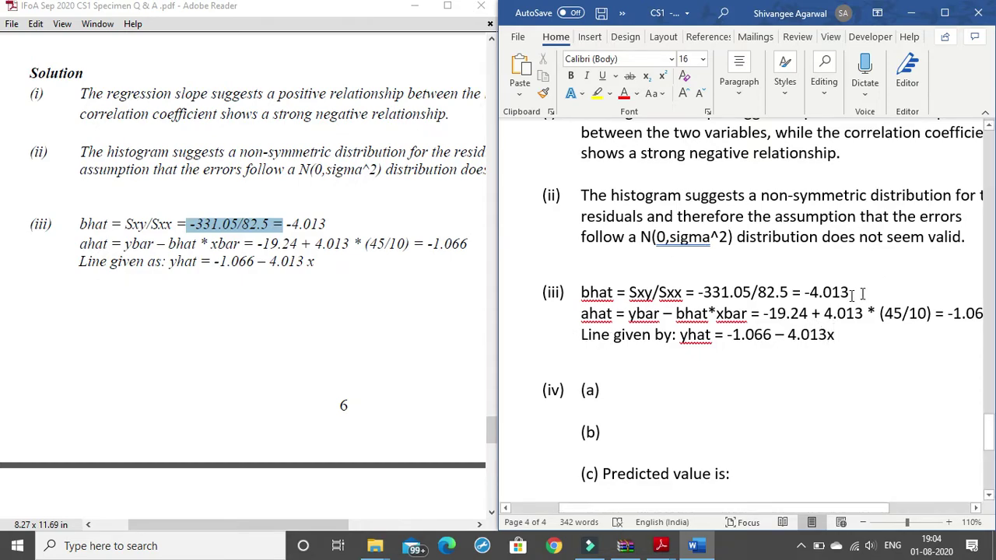
Step: Choose Ignore All for 'Sxy' and 'bhat' in the part (iii) working
double_click(583, 292)
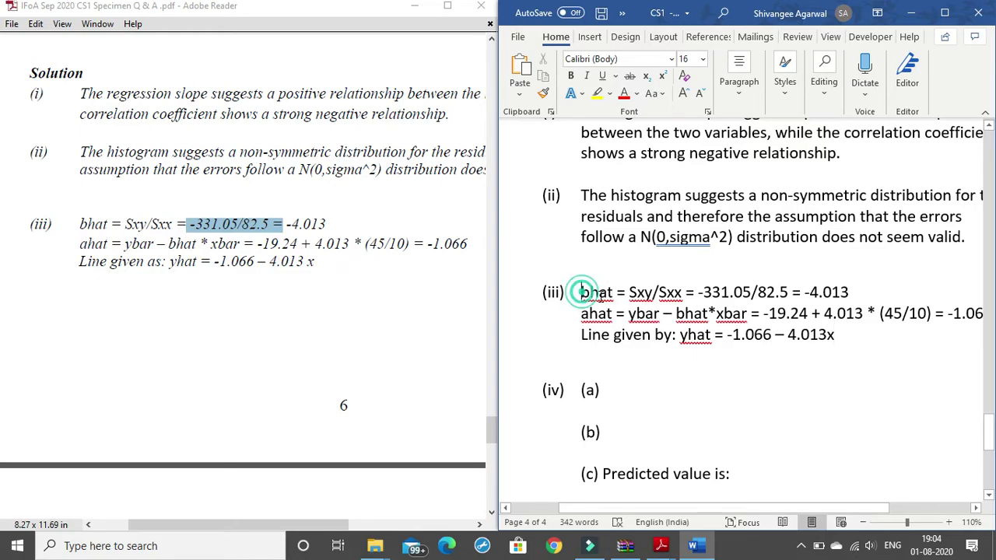
left_click(626, 312)
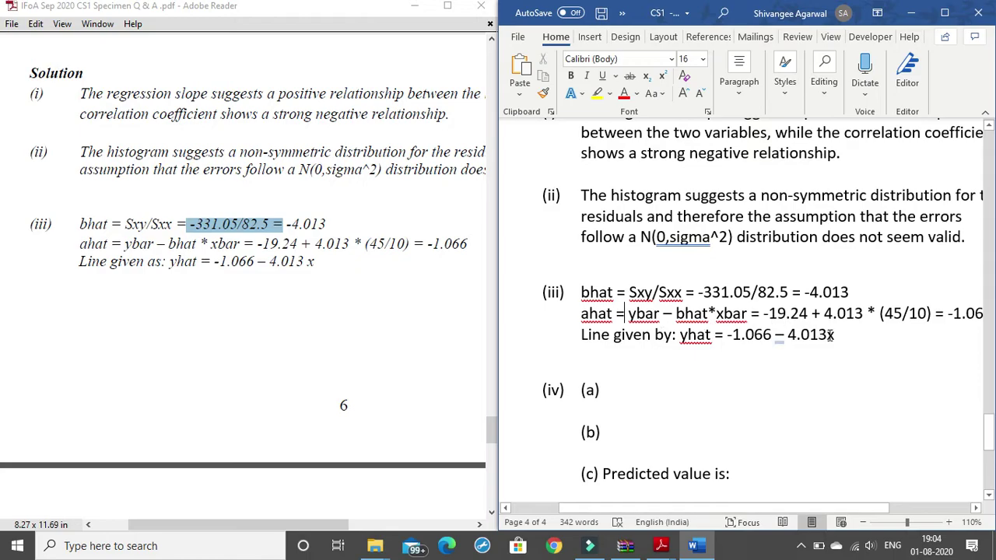
left_click_drag(628, 292, 638, 292)
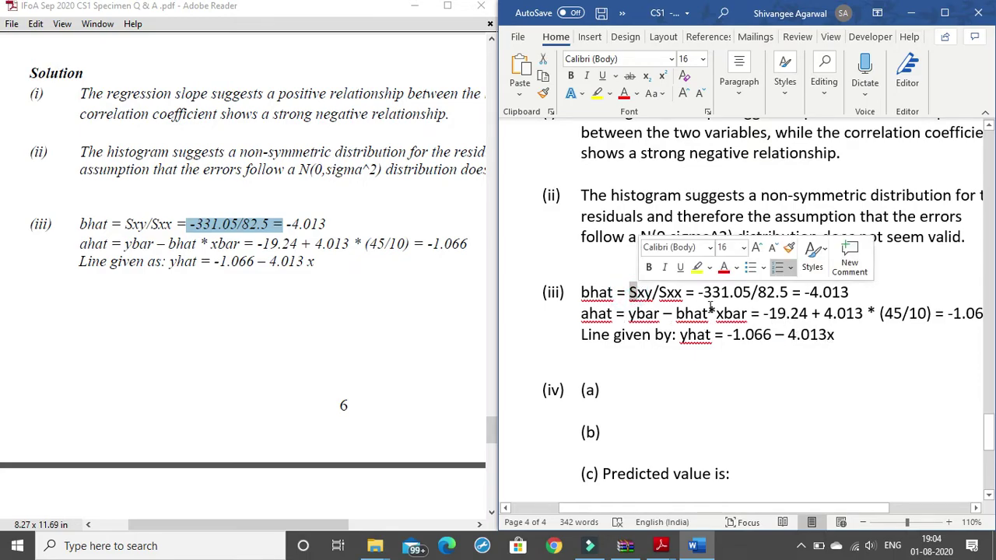
left_click_drag(848, 343, 582, 292)
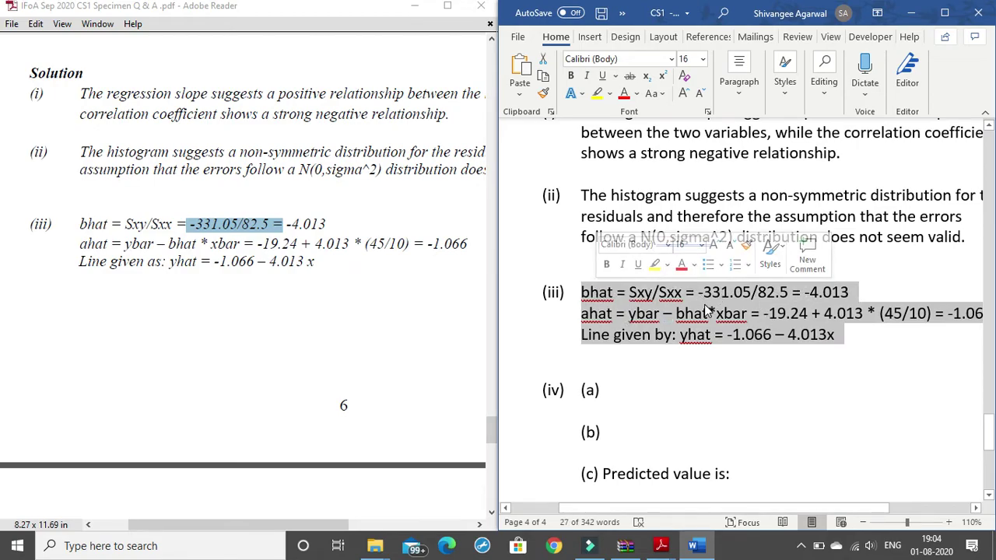
right_click(704, 310)
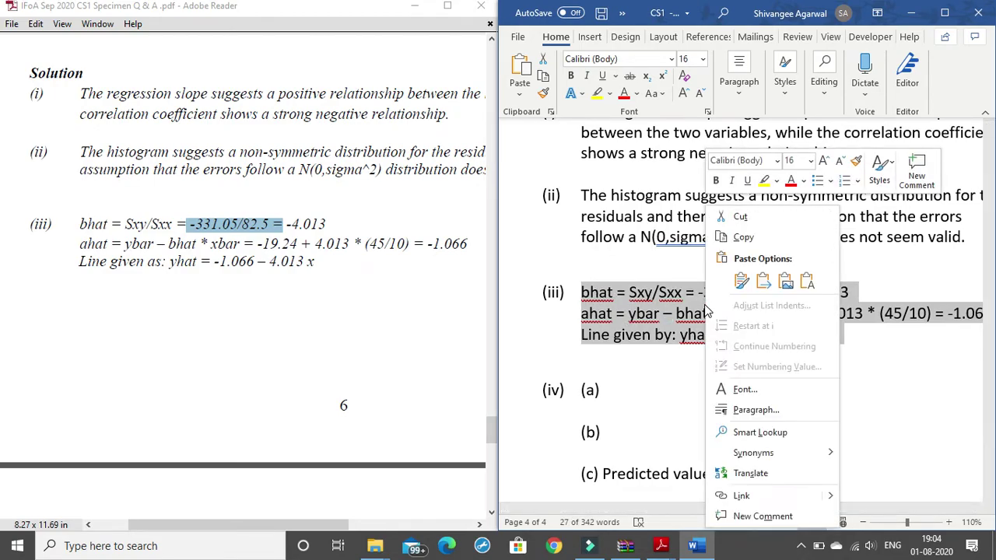
left_click(628, 309)
left_click(644, 294)
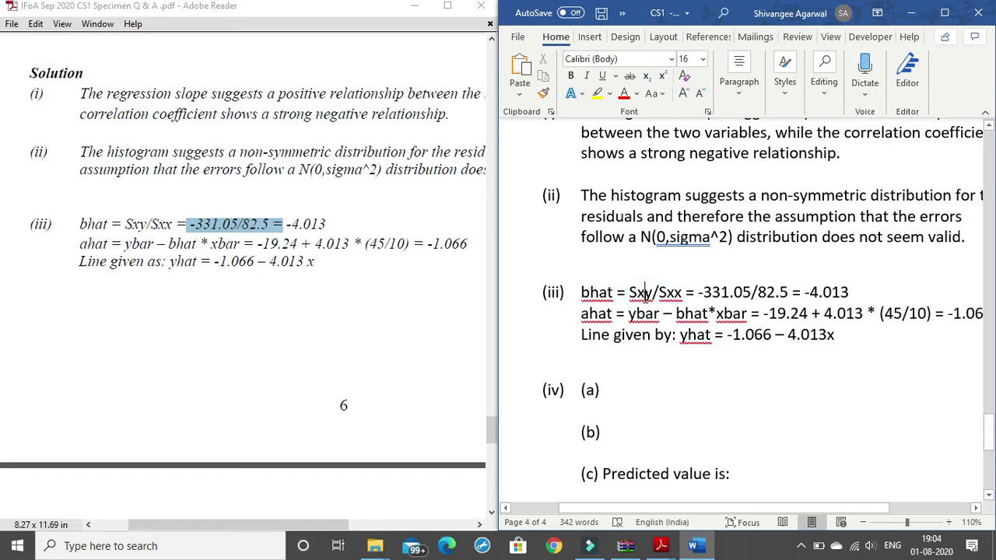
right_click(644, 296)
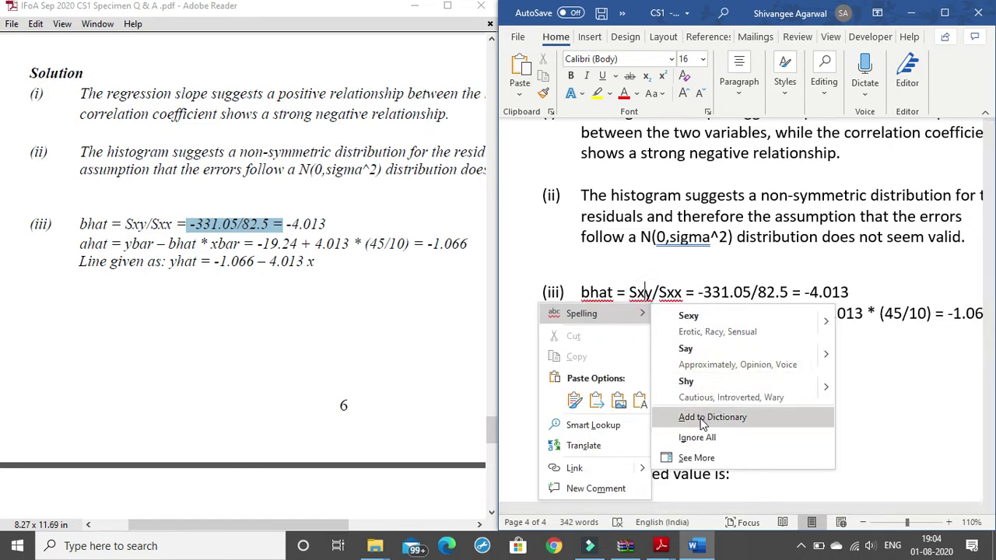
left_click(700, 438)
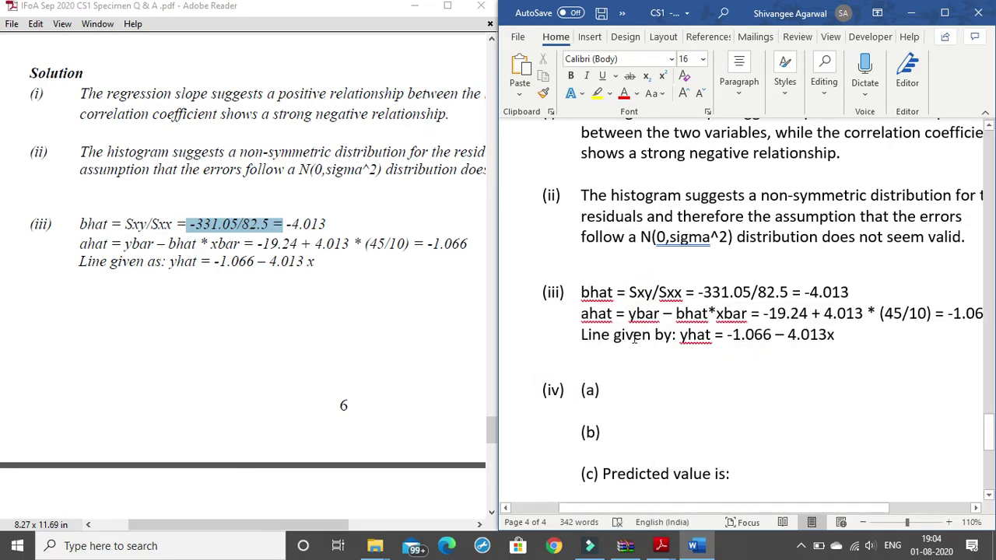
right_click(592, 293)
left_click(675, 437)
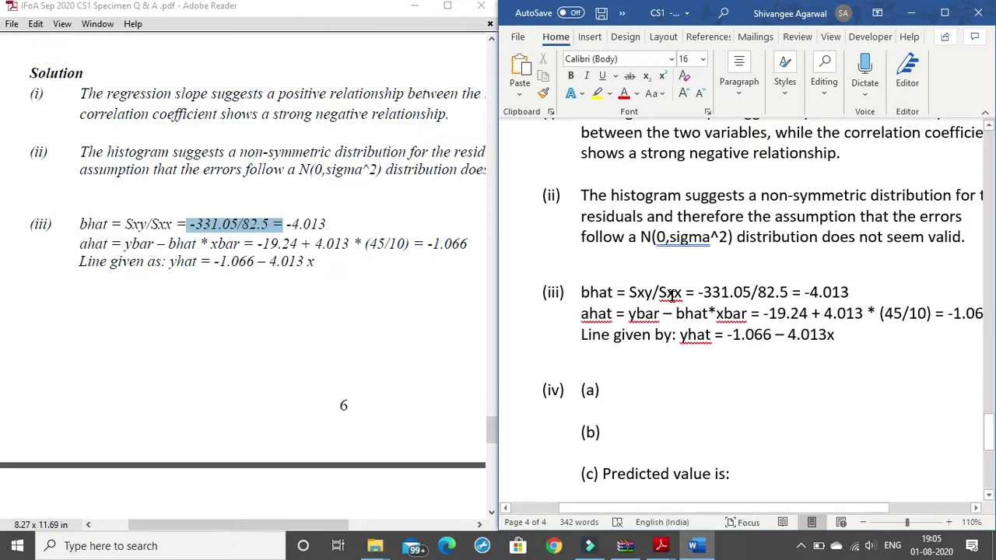
Step: Add Sxx to Word's dictionary and test it on a temporary line below the fitted line
right_click(670, 293)
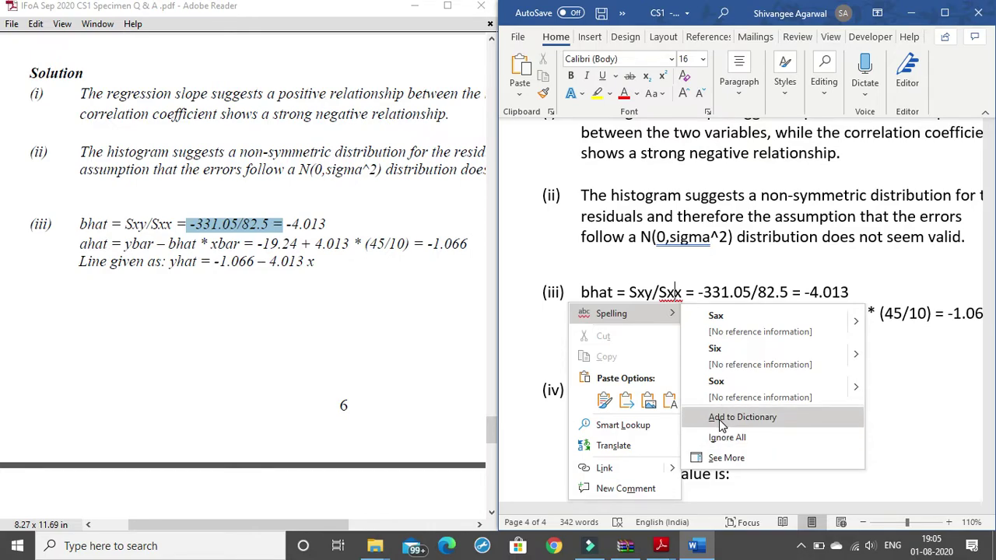
left_click(721, 420)
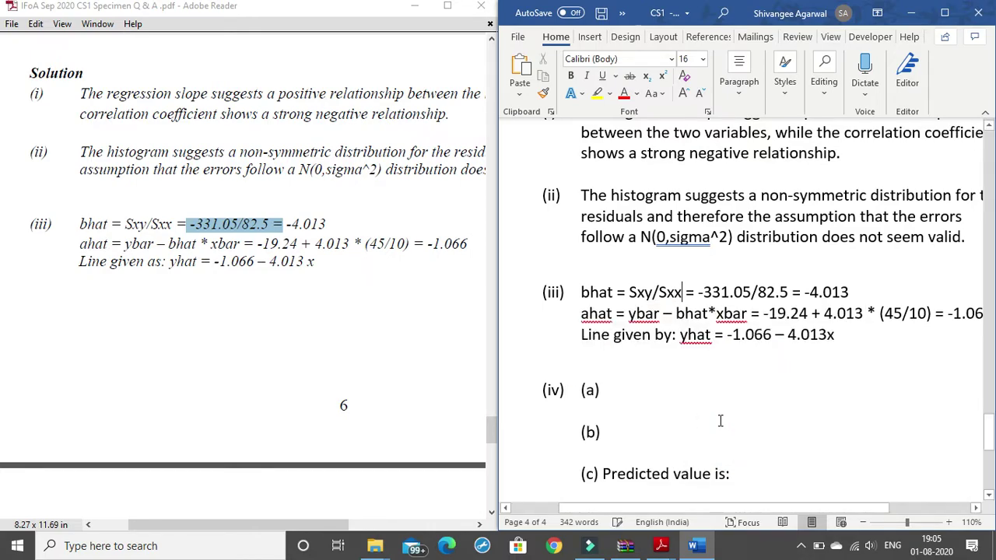
left_click(838, 337)
key("Return")
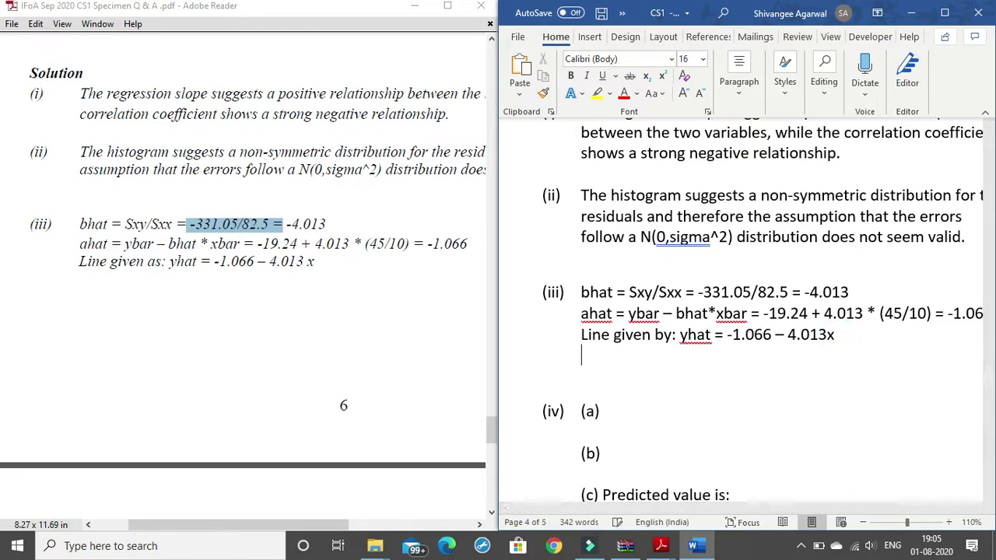
key("Return")
type("Sxx")
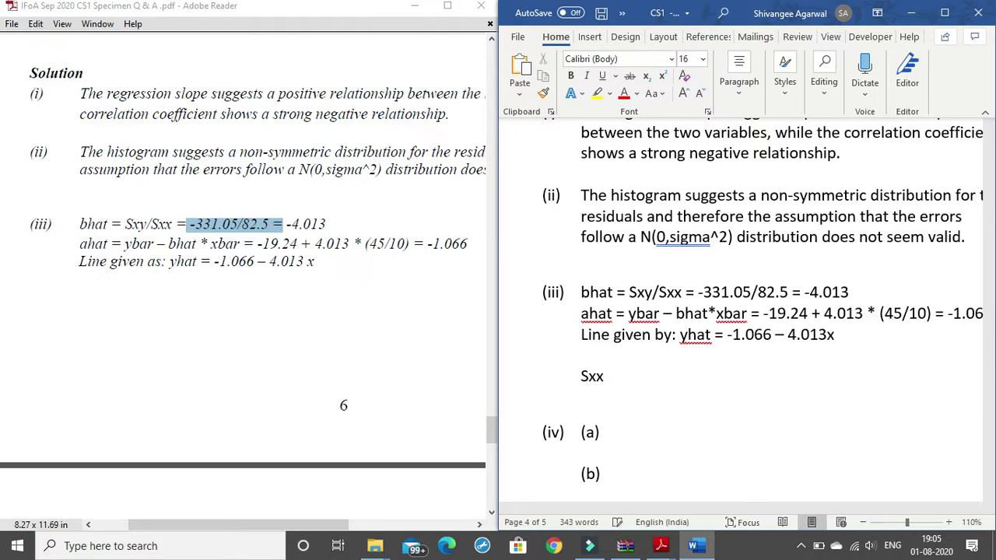
key("BackSpace")
key("BackSpace")
key("BackSpace")
key("BackSpace")
key("BackSpace")
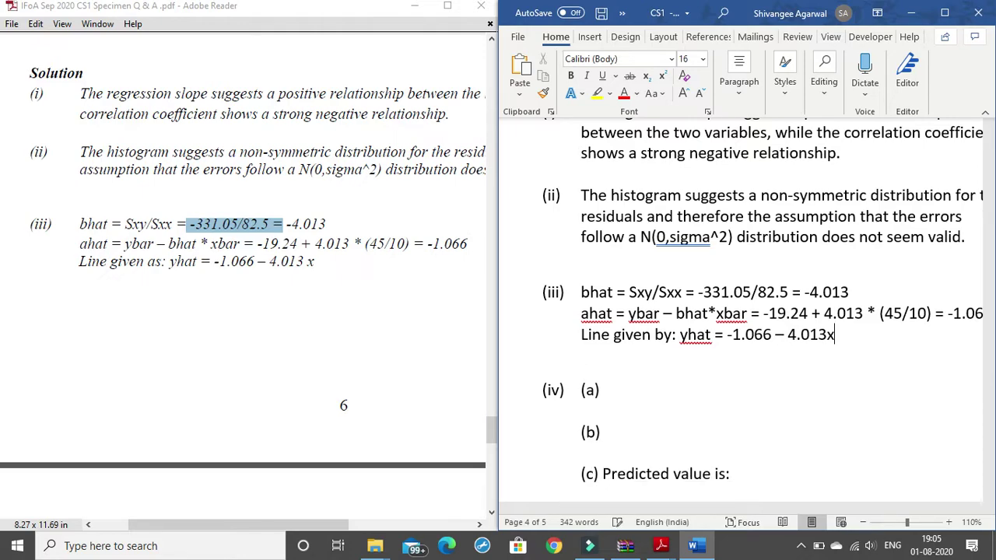
Step: Add xbar to Word's dictionary so it is no longer flagged
right_click(747, 319)
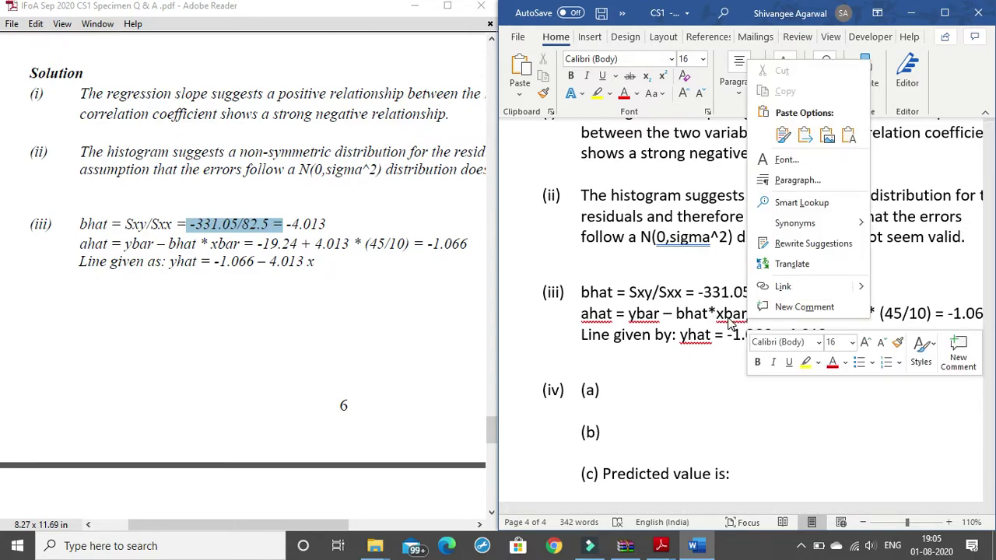
key("Escape")
right_click(727, 319)
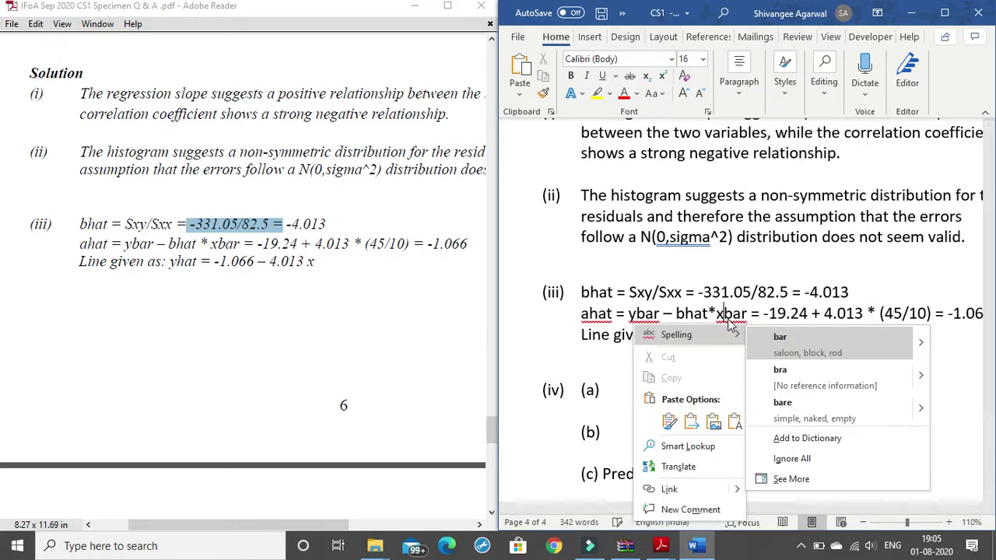
left_click(797, 441)
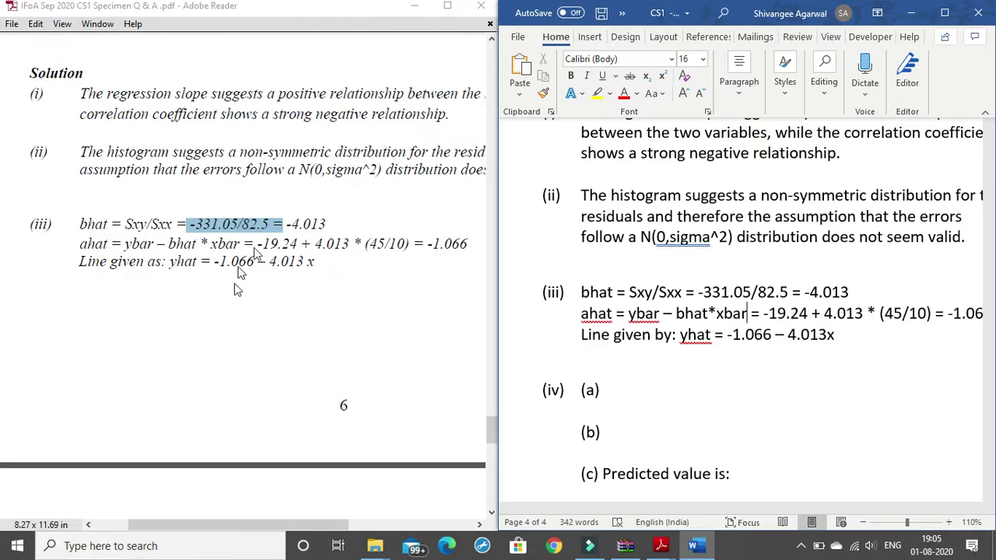
Step: Maximize Adobe Reader and scroll to the part (iv) questions
scroll(237, 290, "down", 1)
scroll(237, 290, "down", 2)
scroll(280, 229, "up", 4)
scroll(280, 218, "up", 6)
scroll(280, 216, "up", 2)
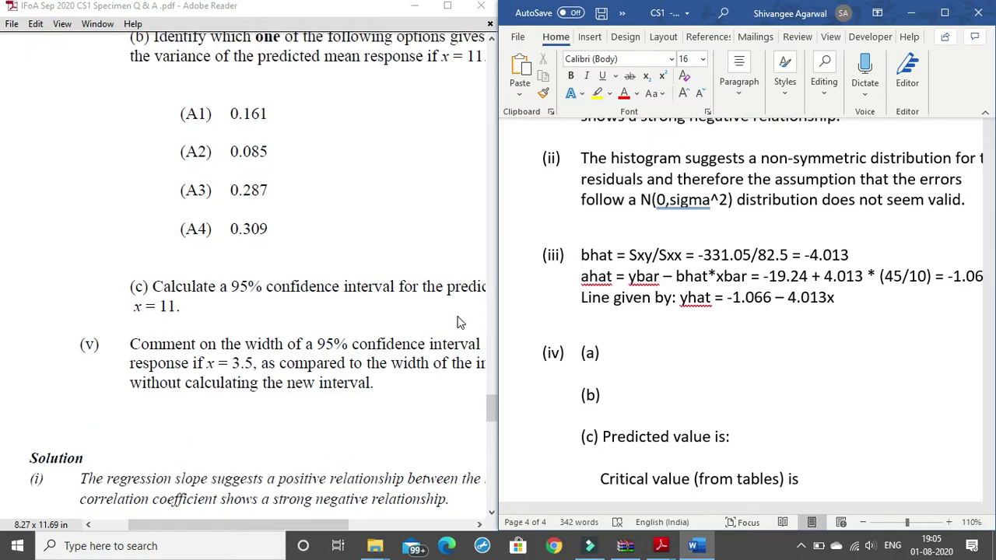
scroll(247, 288, "up", 1)
scroll(248, 287, "up", 1)
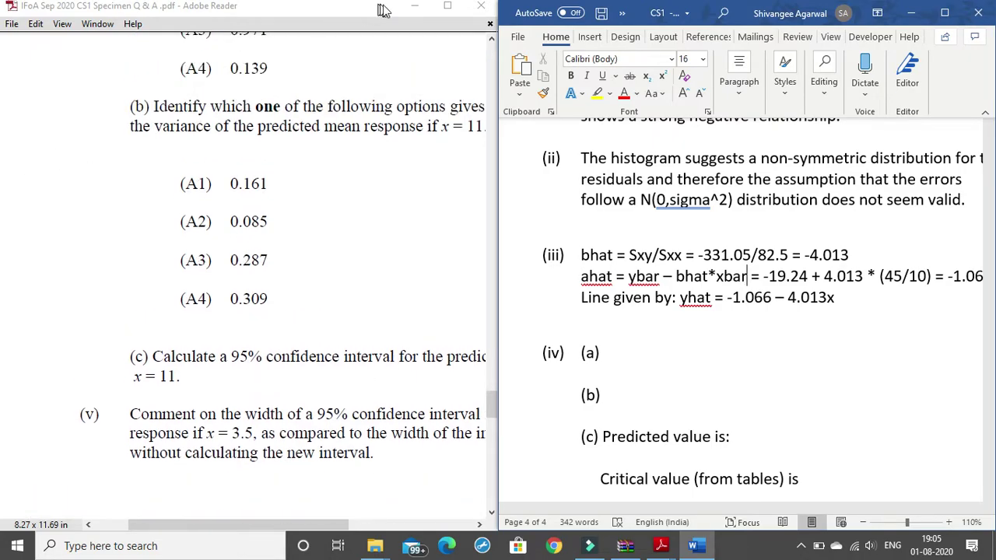
left_click(444, 6)
scroll(451, 215, "up", 3)
scroll(448, 217, "up", 2)
scroll(448, 218, "down", 2)
Step: Read through questions (iv)(a) and (b), briefly selecting σ² and 'one'
left_click_drag(313, 140, 470, 140)
left_click(573, 165)
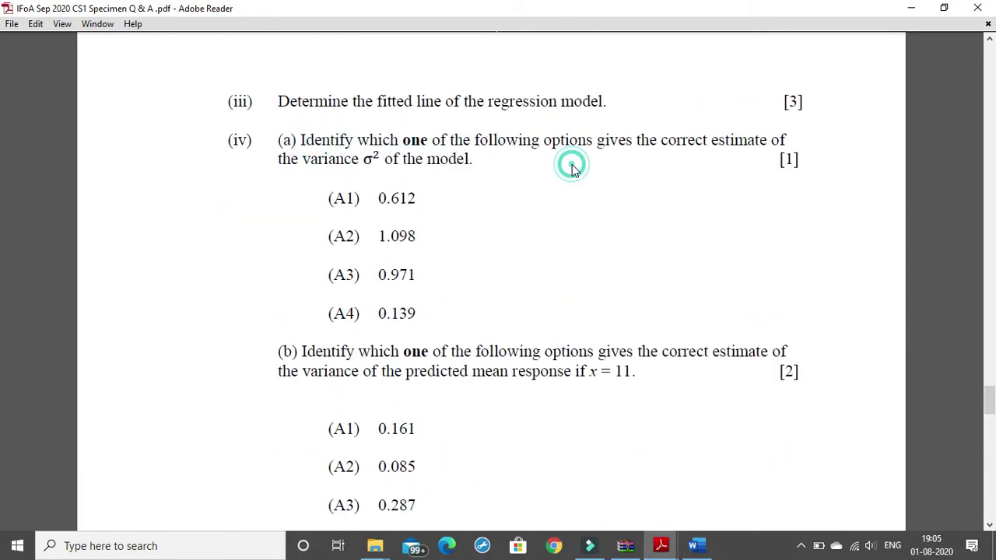
left_click_drag(356, 160, 381, 158)
left_click(394, 215)
scroll(521, 378, "down", 2)
scroll(519, 378, "down", 5)
scroll(494, 349, "down", 5)
scroll(491, 345, "up", 3)
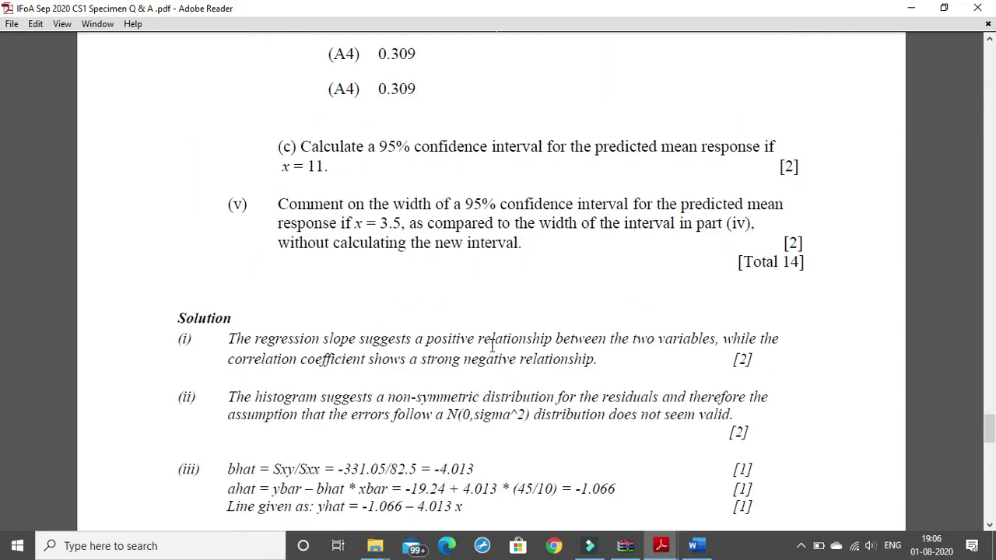
scroll(492, 346, "up", 5)
scroll(385, 221, "up", 1)
scroll(380, 234, "up", 2)
scroll(375, 246, "down", 2)
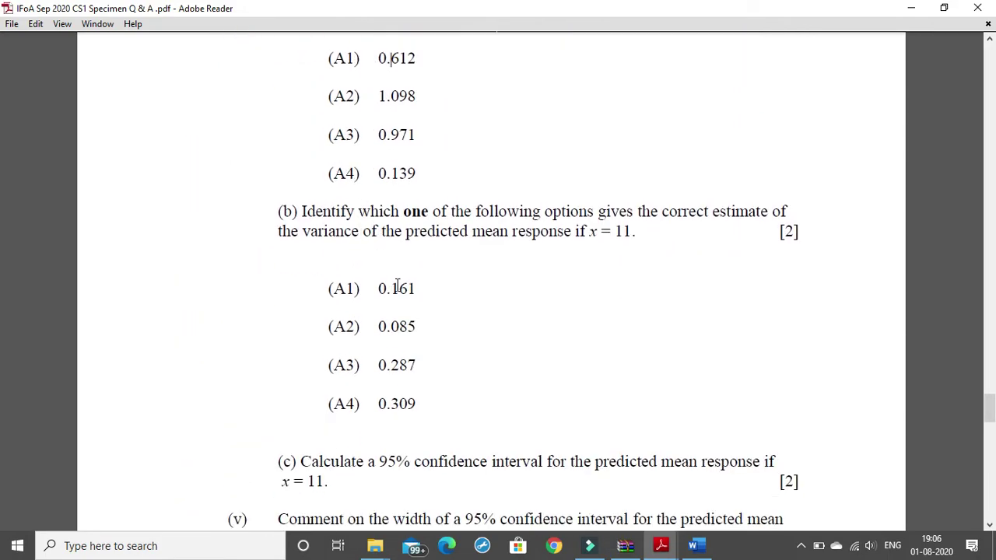
double_click(411, 214)
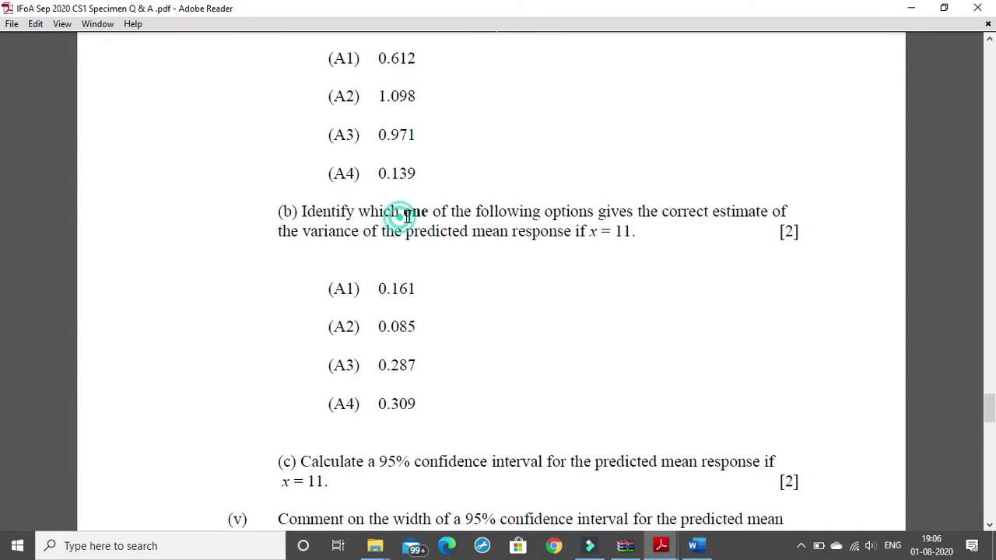
left_click(571, 235)
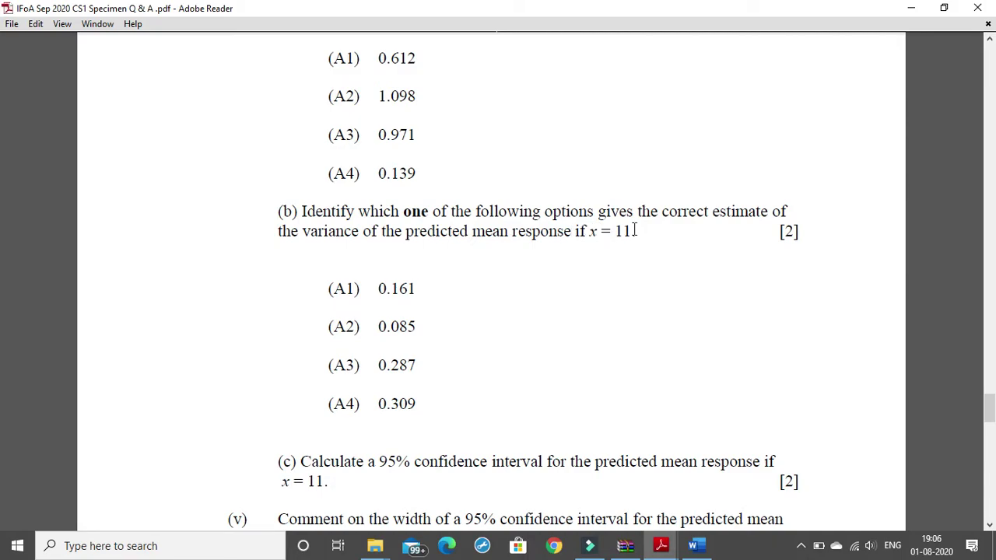
left_click(463, 146)
Step: Highlight the solutions Ans: (A4) and Ans: (A2), with Reader snapped to the left half
scroll(327, 306, "down", 5)
scroll(327, 307, "down", 10)
scroll(322, 285, "down", 5)
scroll(316, 287, "down", 5)
scroll(314, 285, "down", 5)
scroll(314, 284, "down", 5)
scroll(314, 285, "up", 5)
scroll(286, 213, "up", 2)
mouse_move(235, 149)
left_mouse_down()
mouse_move(650, 171)
mouse_move(761, 145)
left_mouse_up()
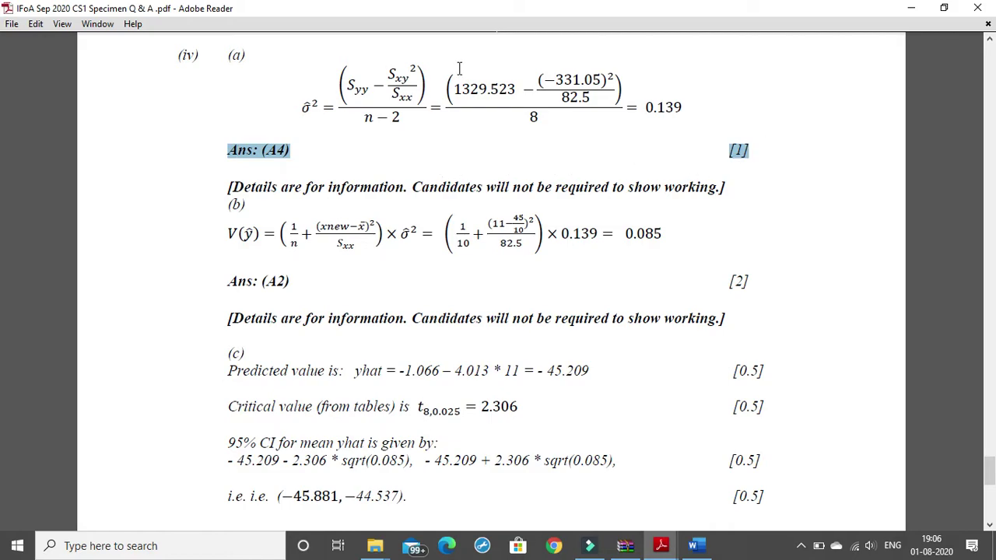
scroll(374, 156, "up", 2)
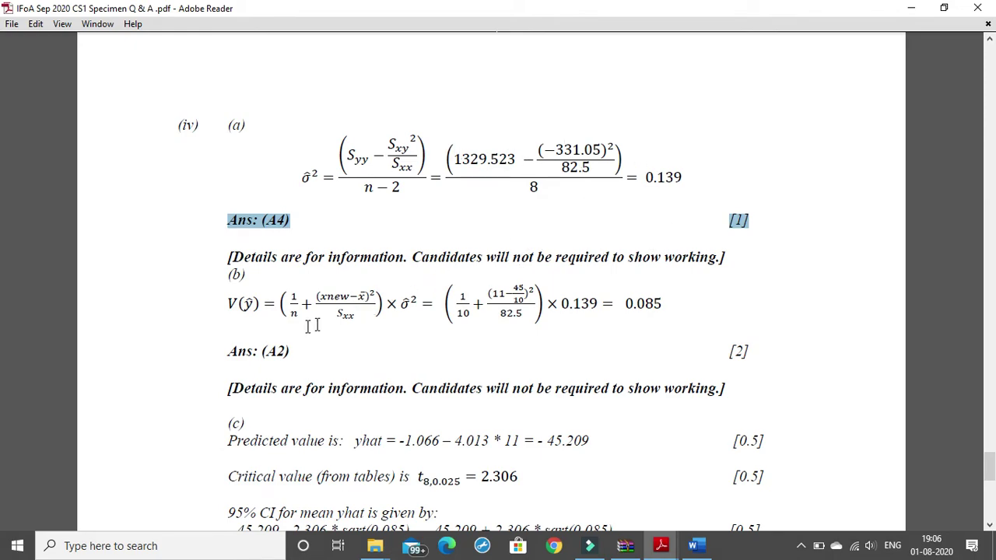
left_click_drag(225, 350, 288, 353)
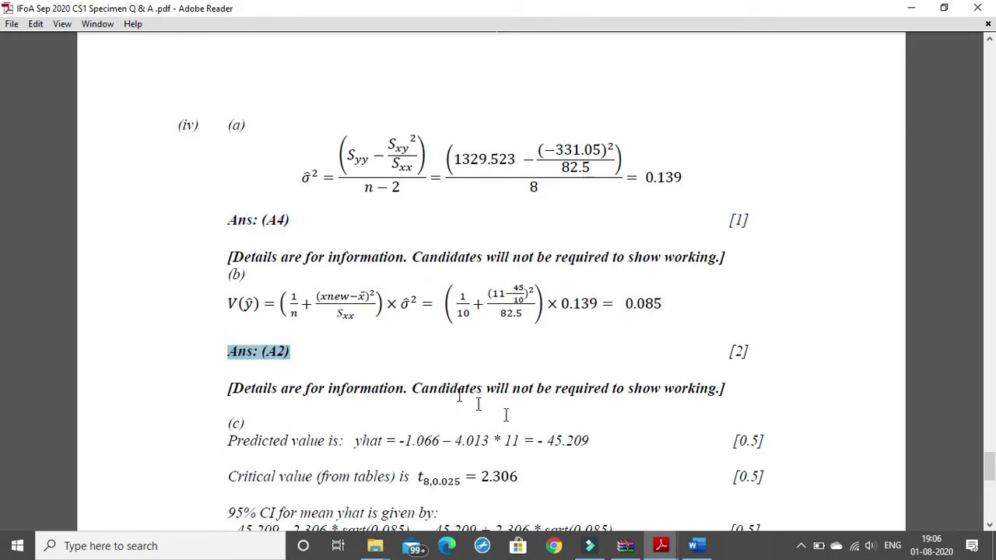
key("super+Left")
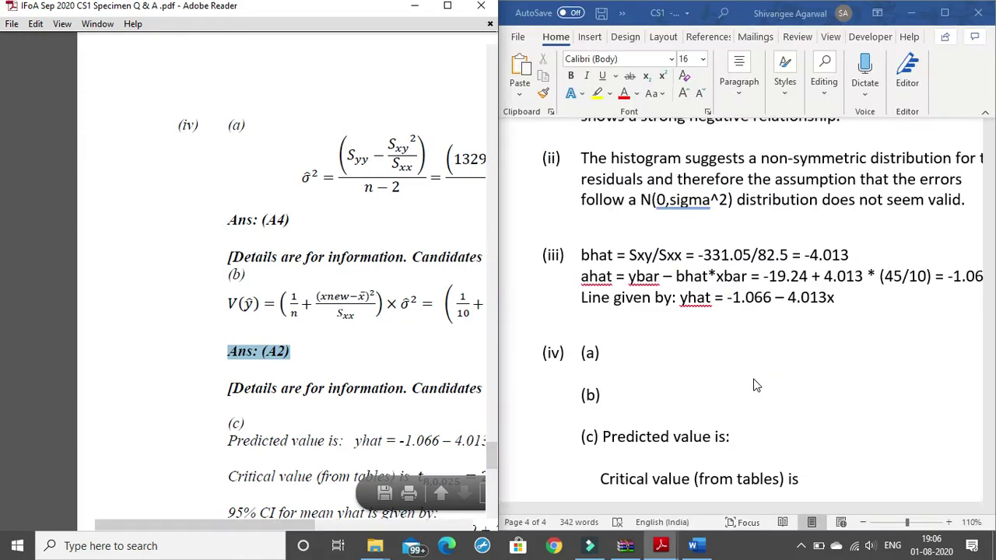
Step: Enter (A4) 0.139 as the part (iv)(a) answer
left_click(623, 348)
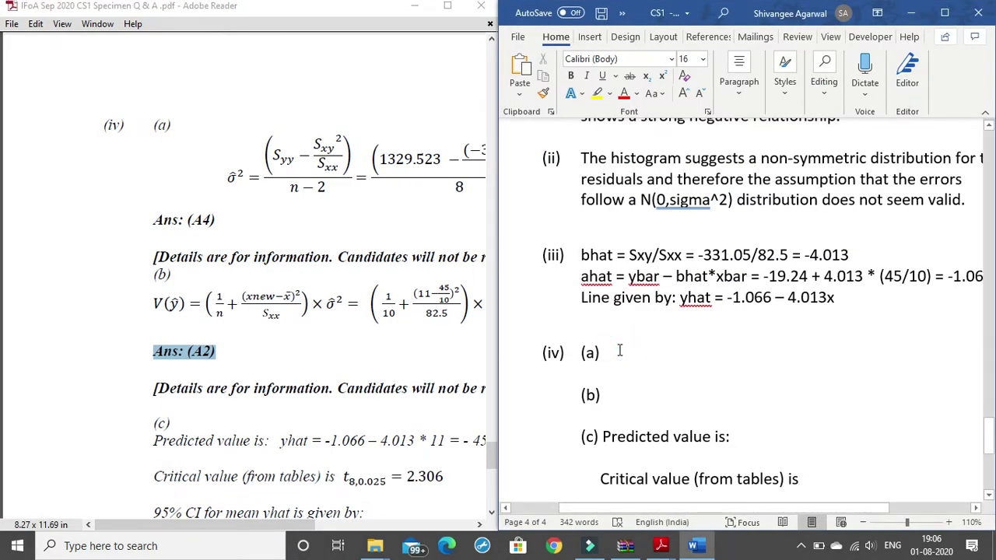
type("(A")
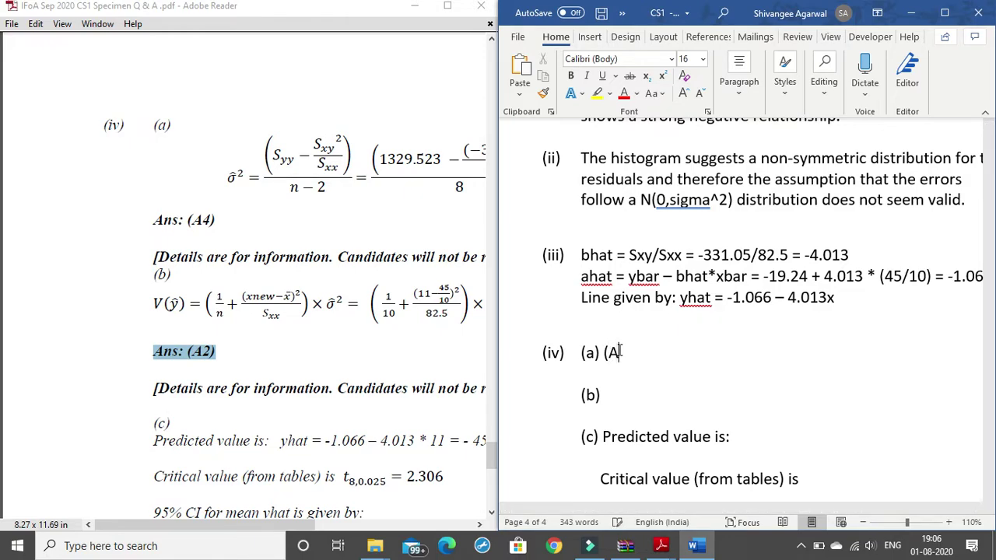
type(" )")
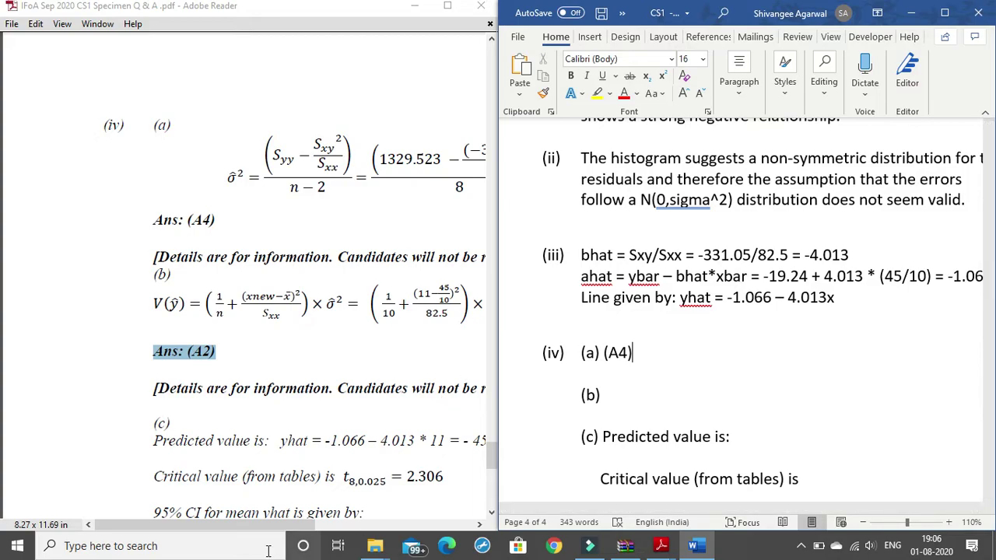
left_click(245, 526)
left_click_drag(292, 526, 307, 522)
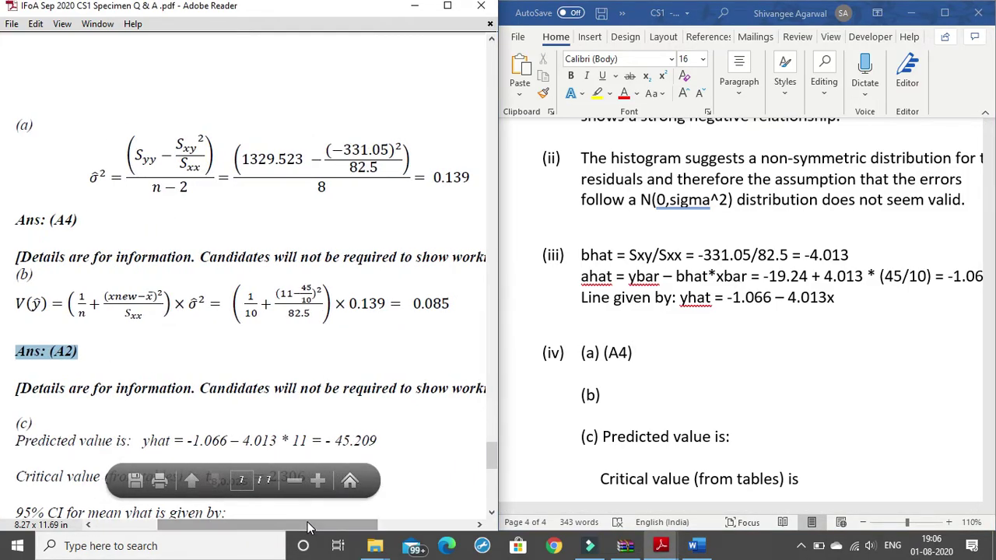
scroll(307, 522, "down", 5)
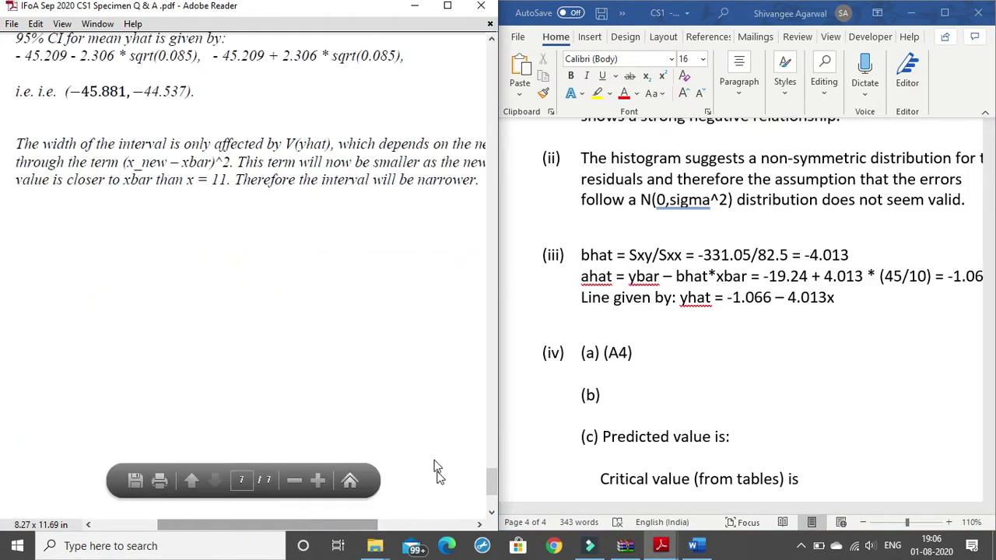
scroll(393, 345, "up", 1)
scroll(393, 344, "up", 12)
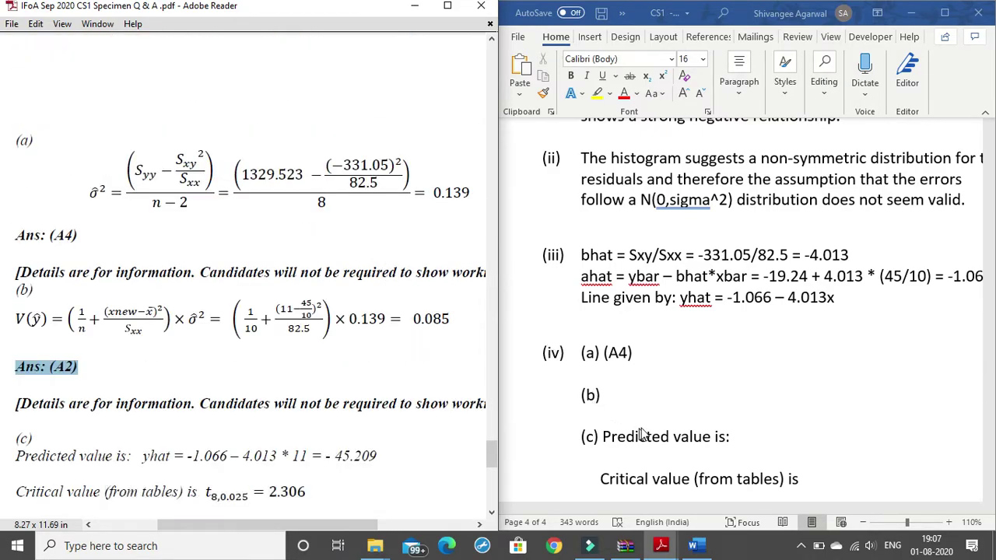
left_click(651, 352)
type("0.138")
key("BackSpace")
type("9")
Step: Enter (A2) 0.085 as the part (iv)(b) answer
left_click(621, 400)
left_click(611, 389)
type("(")
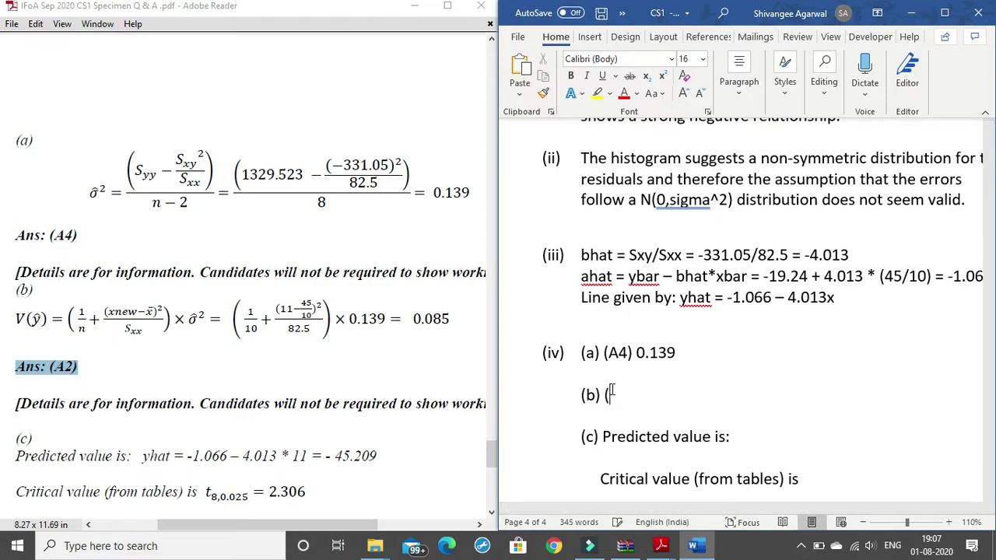
type("A2)")
type(" 0.085")
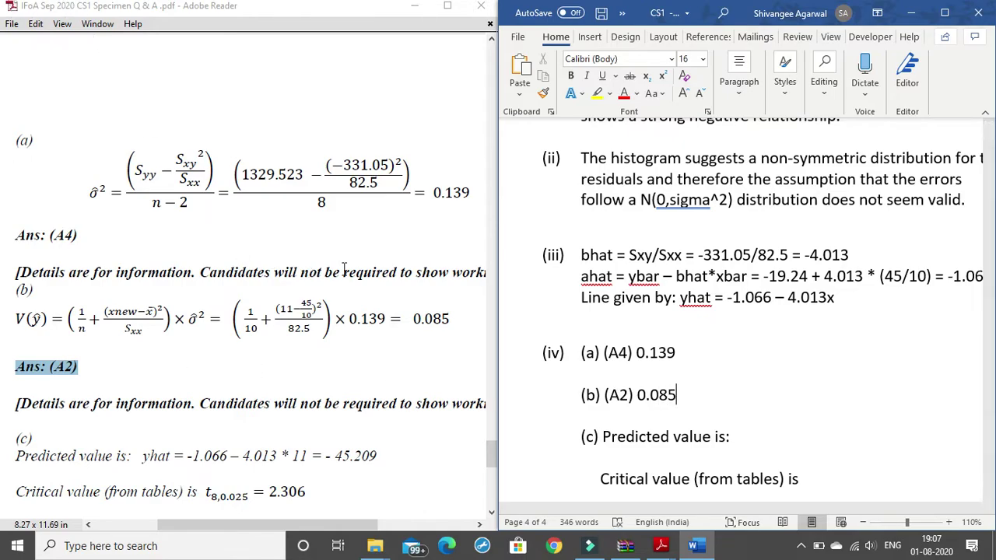
scroll(734, 404, "down", 1)
Step: Scroll back up the PDF and select text in the part (iv) question
scroll(221, 388, "down", 3)
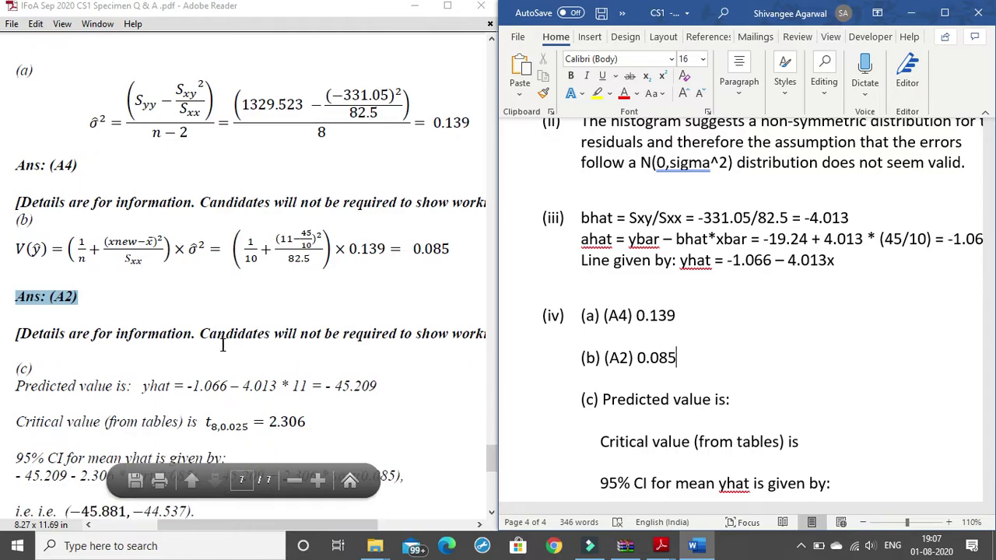
scroll(203, 311, "up", 4)
scroll(201, 302, "up", 5)
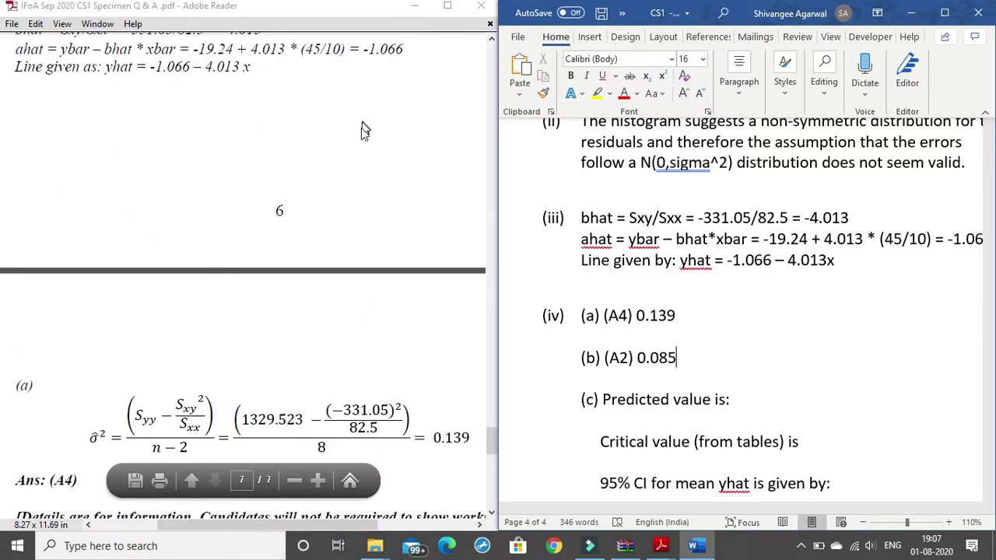
scroll(318, 293, "up", 3)
scroll(253, 240, "up", 3)
scroll(249, 249, "up", 4)
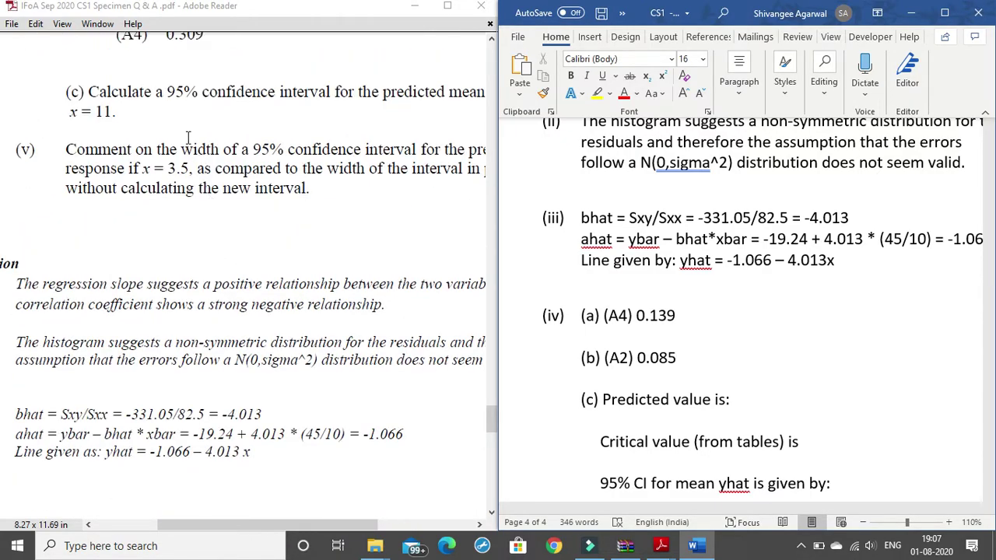
scroll(189, 156, "up", 3)
left_click_drag(161, 162, 187, 167)
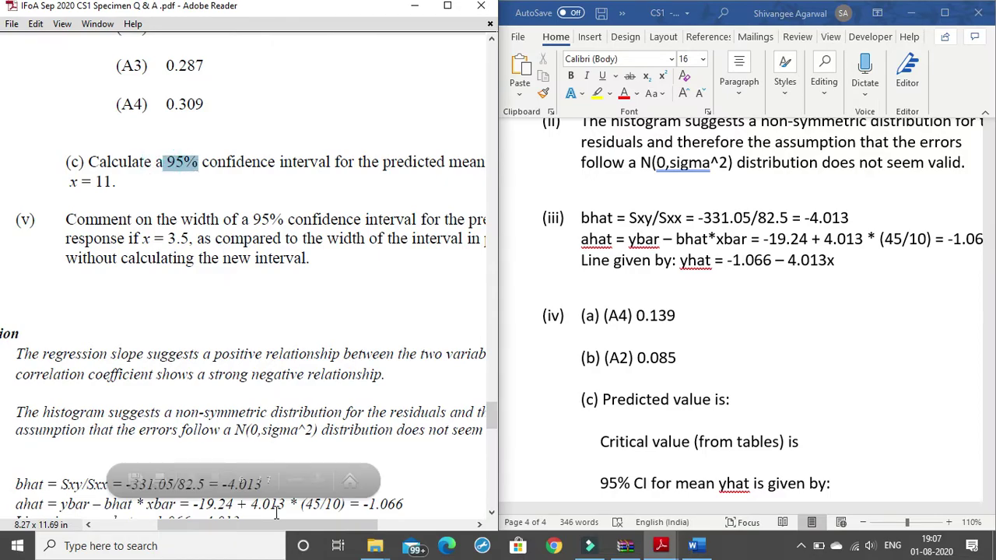
mouse_move(277, 525)
left_mouse_down()
mouse_move(312, 524)
mouse_move(267, 532)
left_mouse_up()
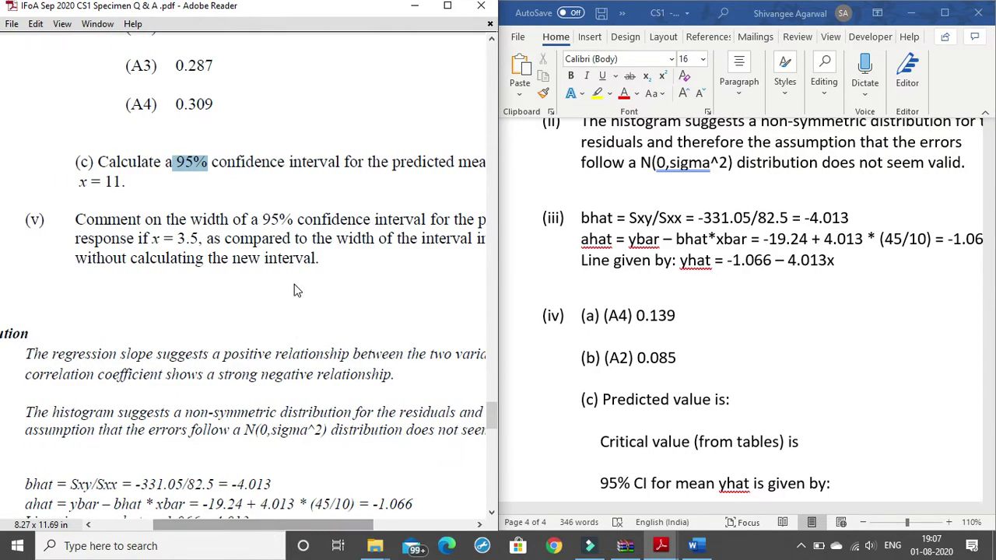
Step: Scroll to the part (c) solution showing yhat = -45.209, critical value 2.306 and the 95% CI
scroll(294, 289, "down", 1)
scroll(295, 292, "down", 3)
scroll(296, 293, "down", 2)
scroll(296, 295, "down", 3)
scroll(296, 295, "down", 2)
scroll(296, 299, "down", 5)
scroll(297, 301, "down", 1)
scroll(296, 304, "down", 2)
scroll(296, 304, "down", 3)
scroll(296, 303, "down", 2)
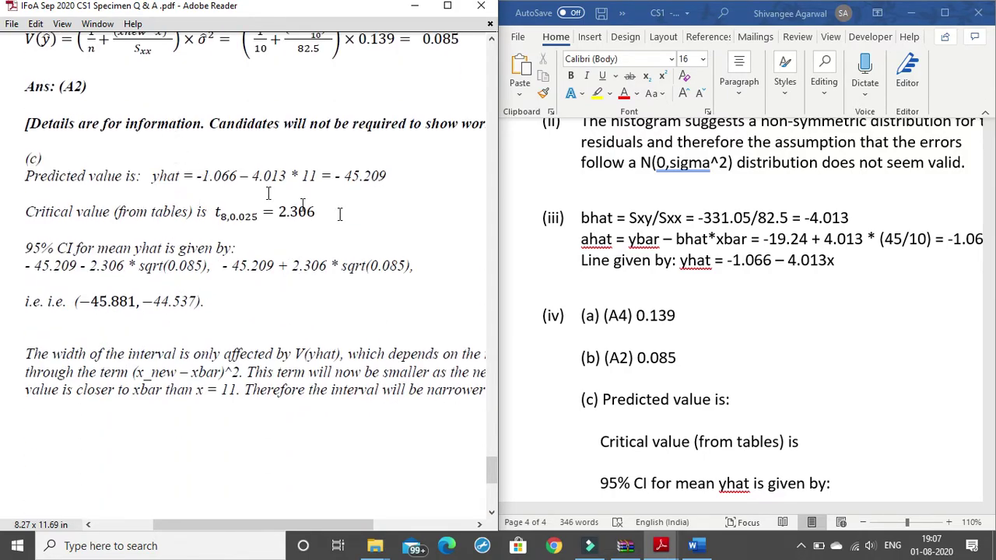
scroll(634, 287, "down", 5)
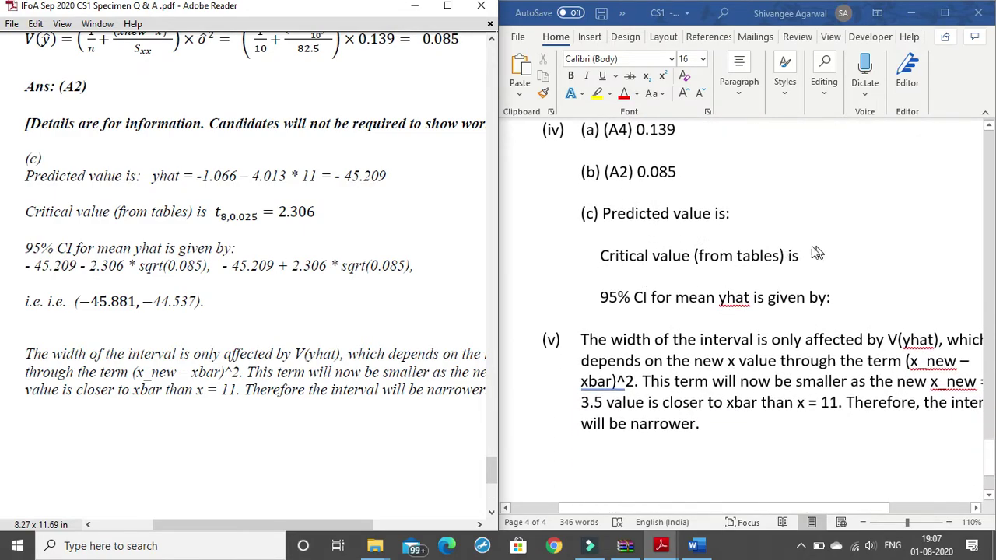
left_click(751, 221)
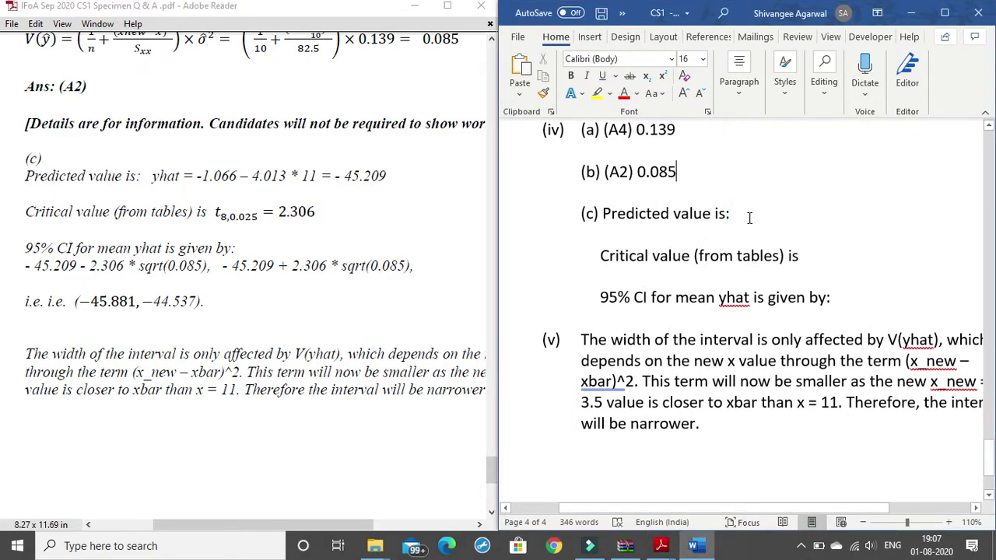
Step: Type yhat = -1.066 – 4.013 * 11 = -45.209 as the predicted value, adding yhat to the dictionary
type("yhat = -")
right_click(748, 217)
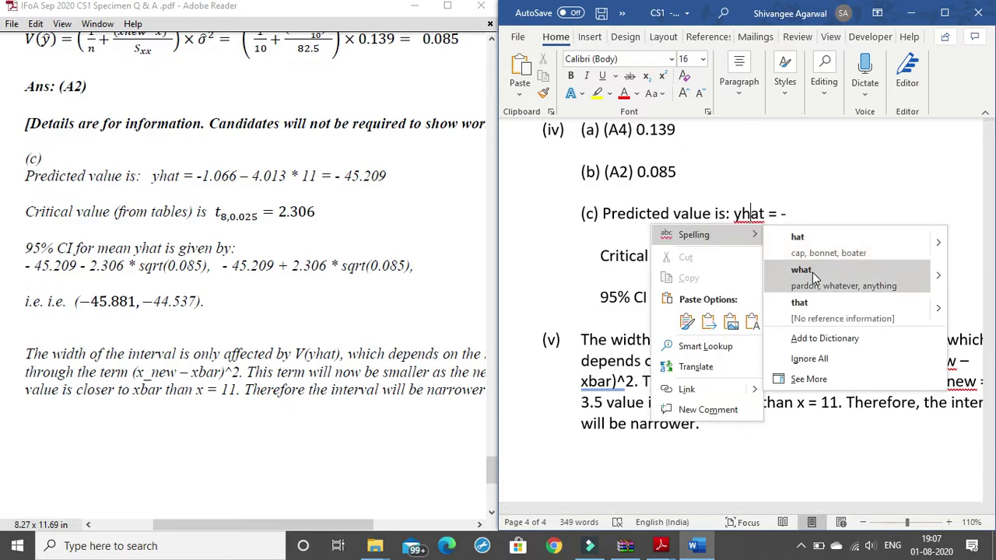
left_click(813, 338)
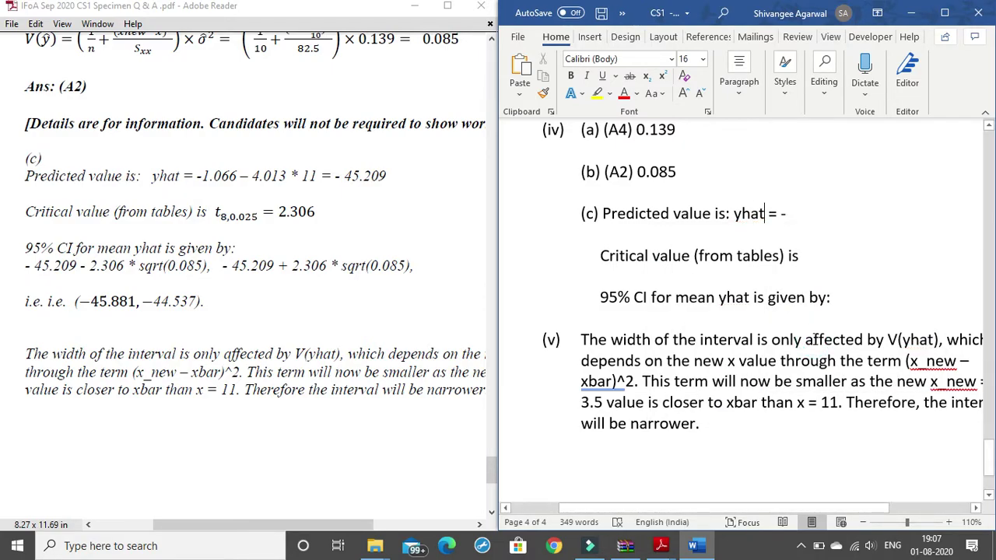
left_click(791, 213)
type("1.066")
type("- ")
type("4.0")
type("13 ")
type(" 11 =")
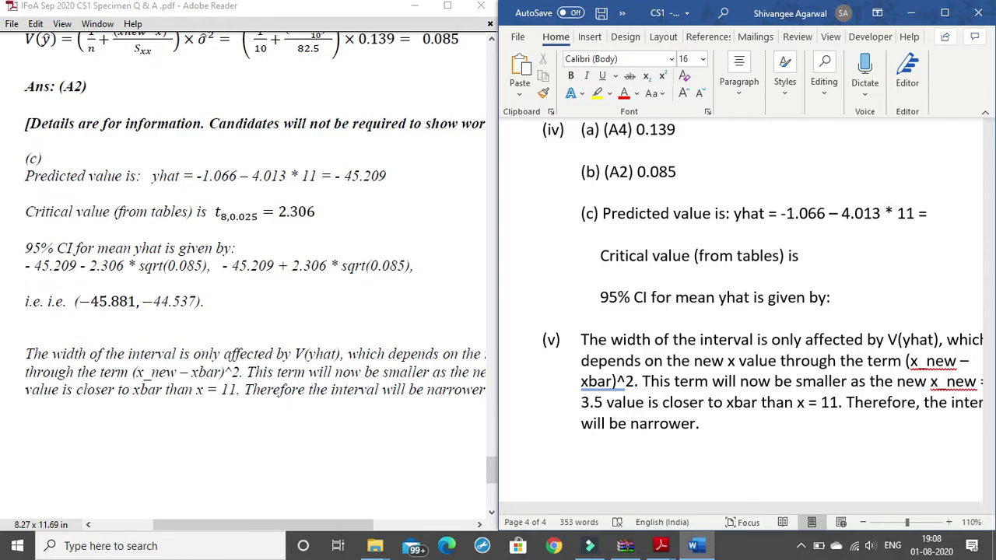
type(" 45")
key("BackSpace")
key("BackSpace")
type("-45.2")
type("09")
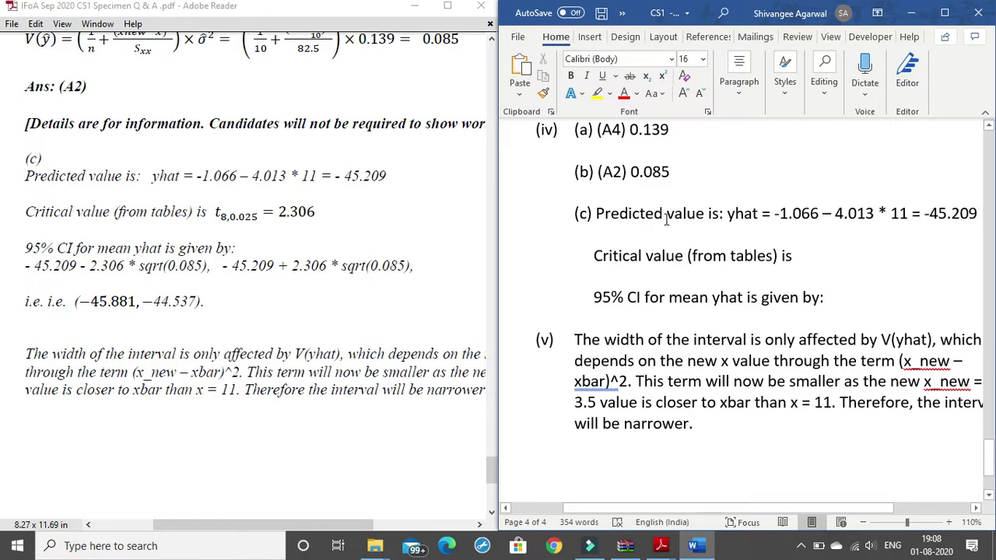
Step: Write the critical value t subscript 8,0.025 = 2.306 and add a line under the CI heading
left_click(801, 260)
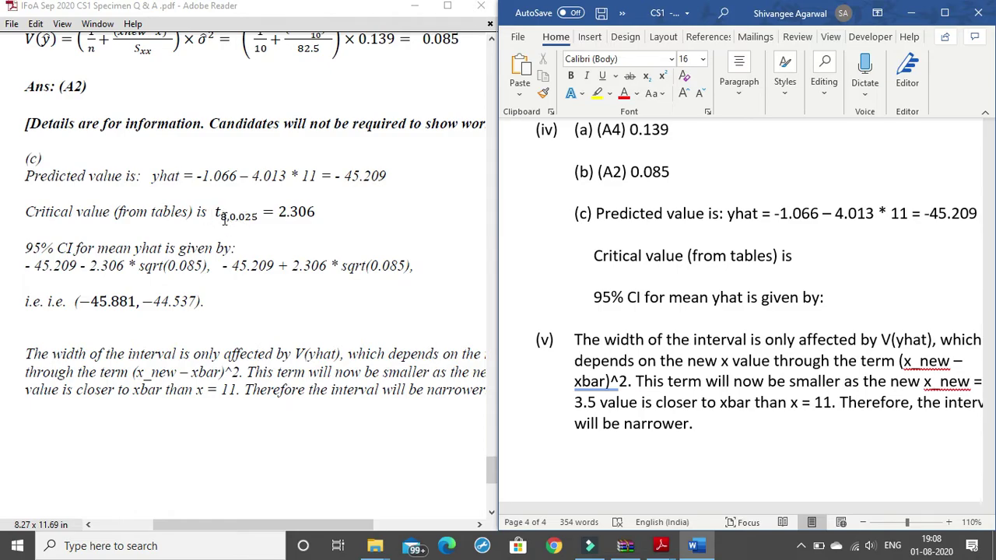
type("  t")
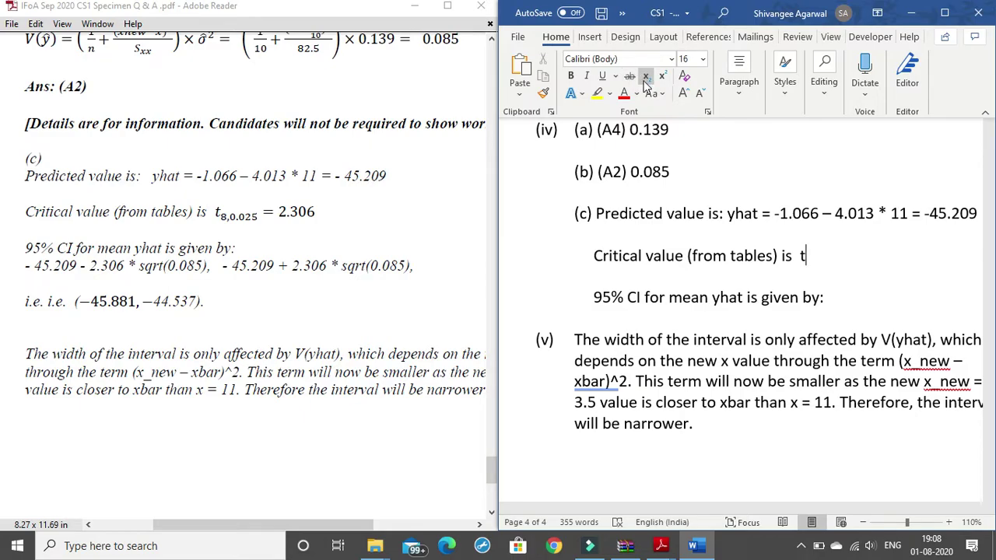
key("ctrl+equal")
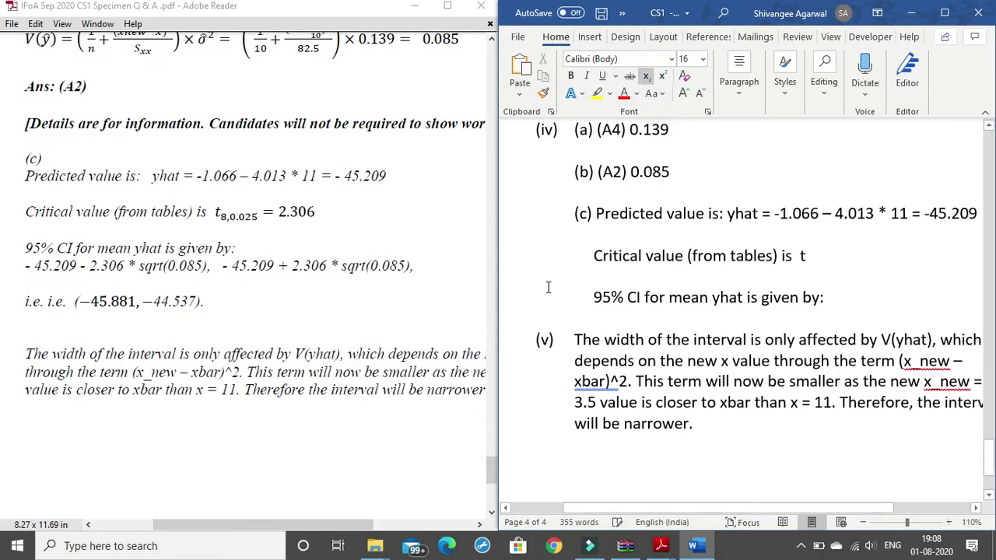
type("8,0.025")
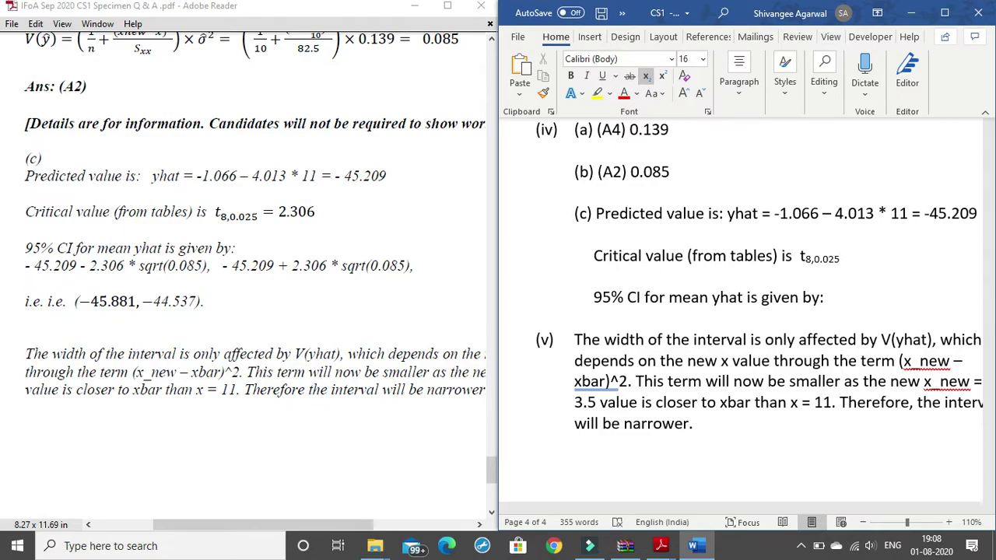
key("ctrl+equal")
type(".306")
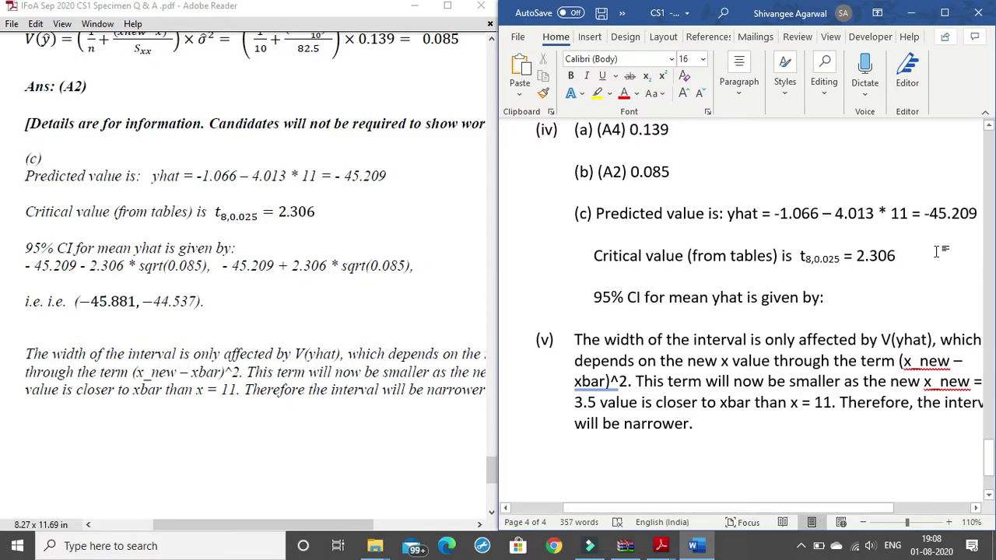
left_click(845, 298)
key("Return")
type("-")
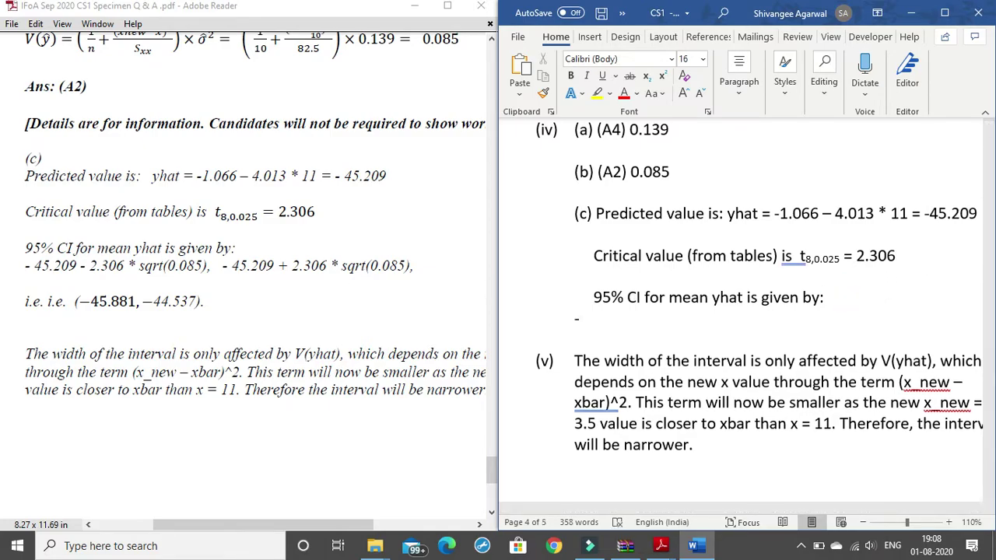
Step: Write the CI limits -45.209 – 2.306 * sqrt(0.085) and -45.209 + 2.306 * sqrt(0.085)
type("45.")
type("209")
type(" – 2.306")
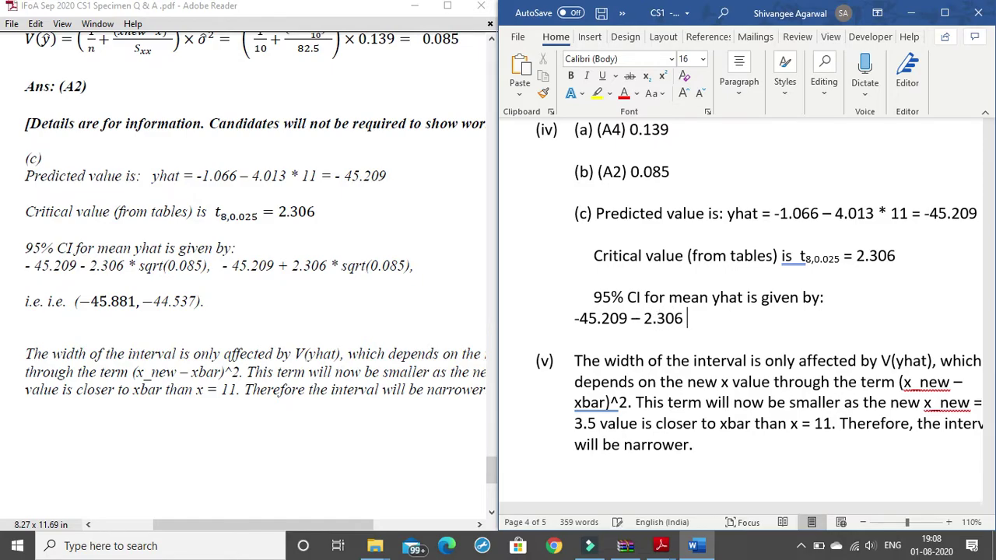
type(" * sqrt")
type("(0.0")
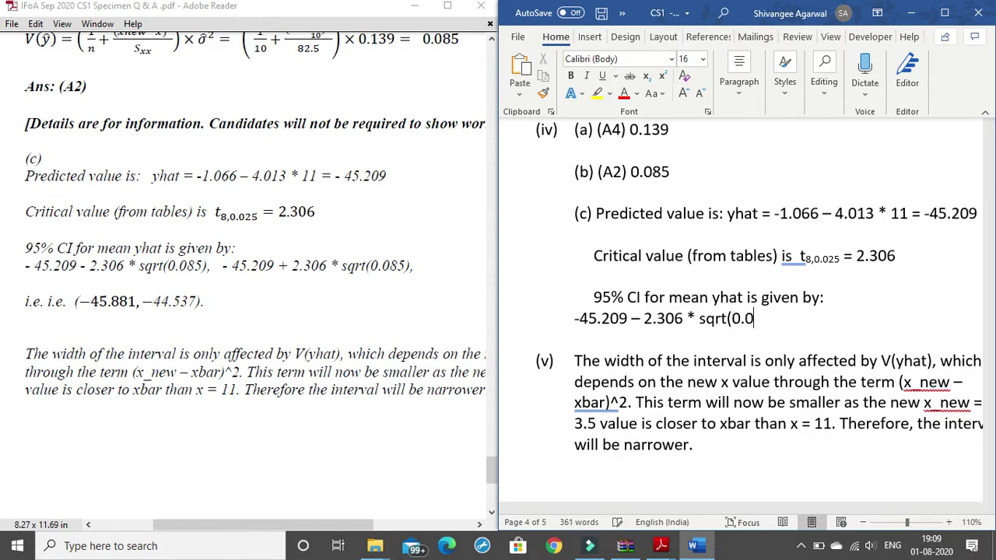
type("85),")
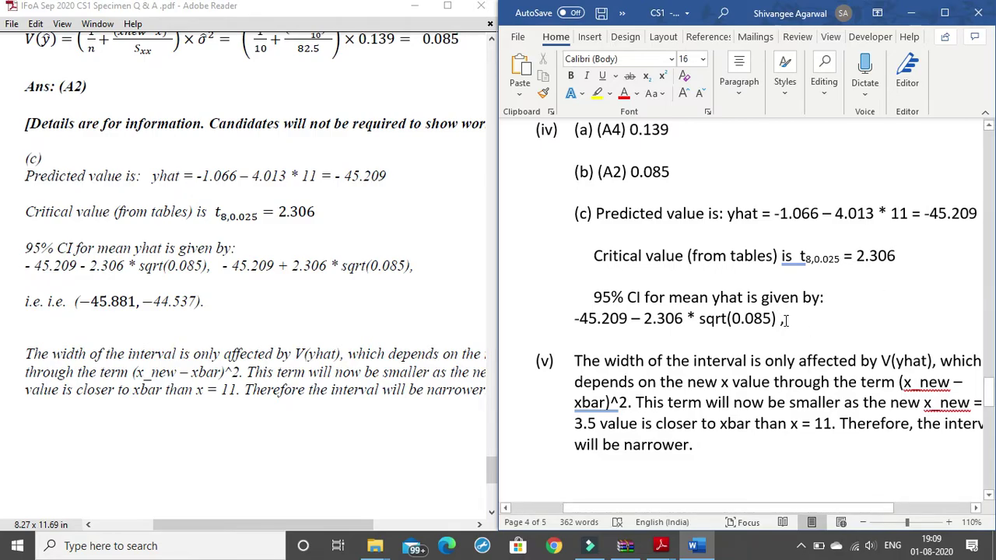
left_click_drag(786, 319, 574, 315)
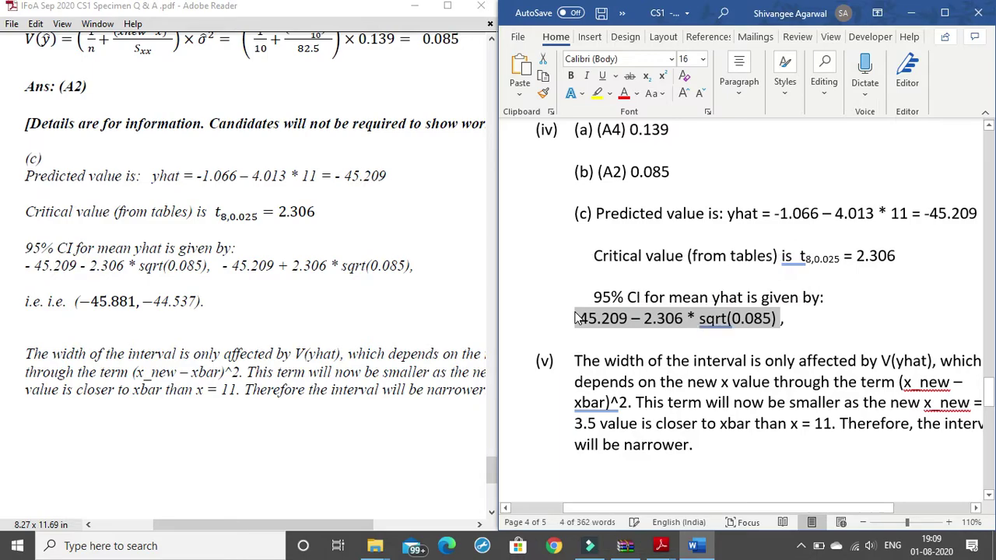
key("ctrl+c")
left_click(787, 318)
key("ctrl+v")
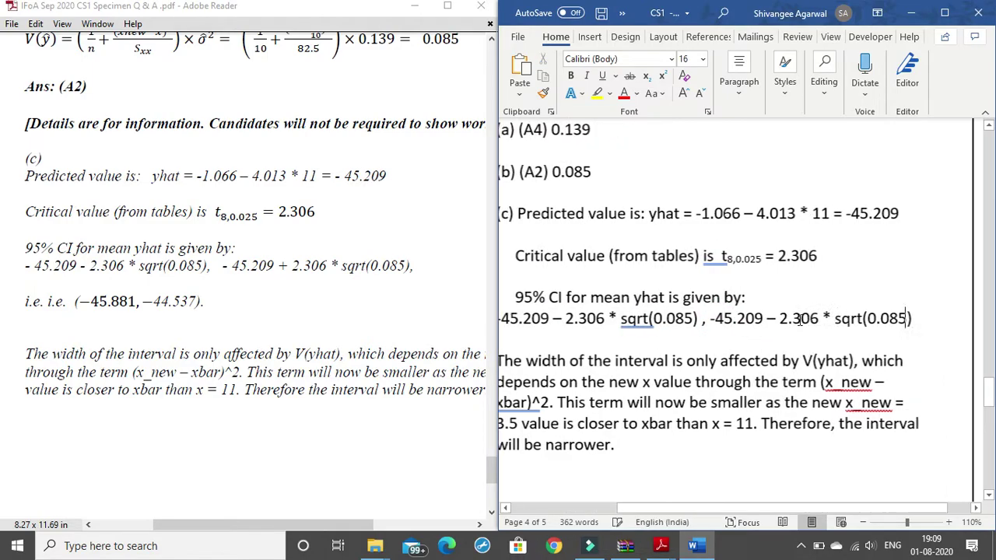
left_click(743, 318)
key("BackSpace")
type("+")
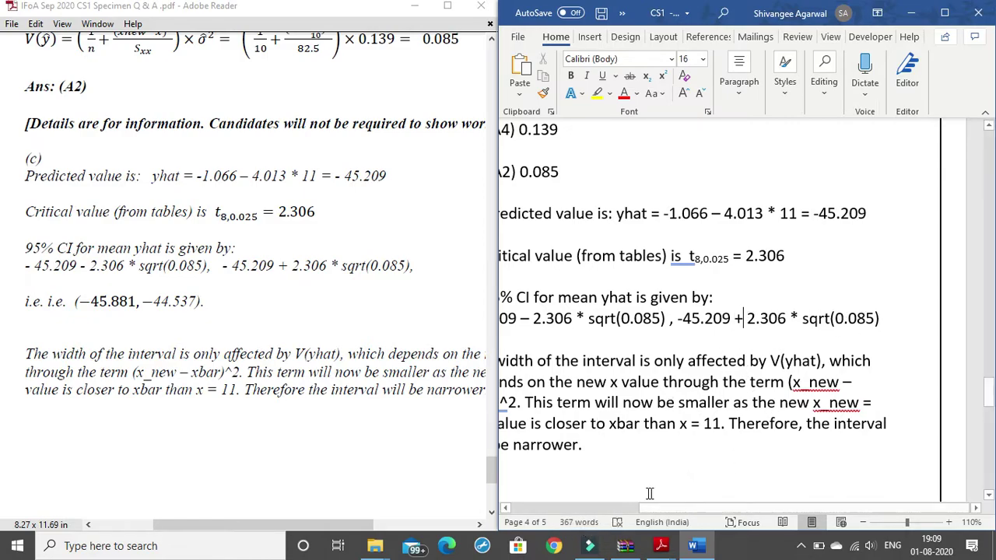
Step: Add the line i.e (-45.881, -44.537) below the CI formula, checking it against the PDF
left_click_drag(656, 509, 582, 510)
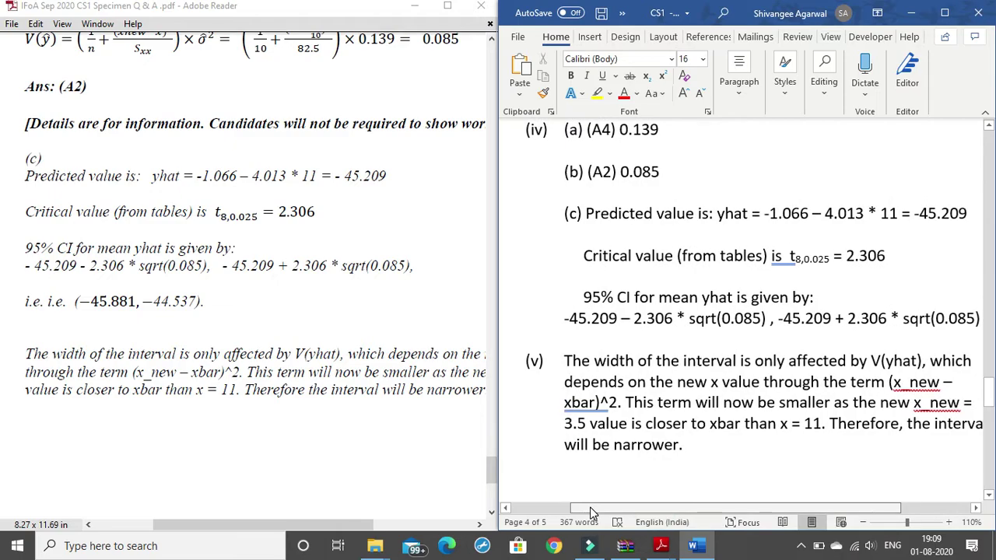
left_click(621, 336)
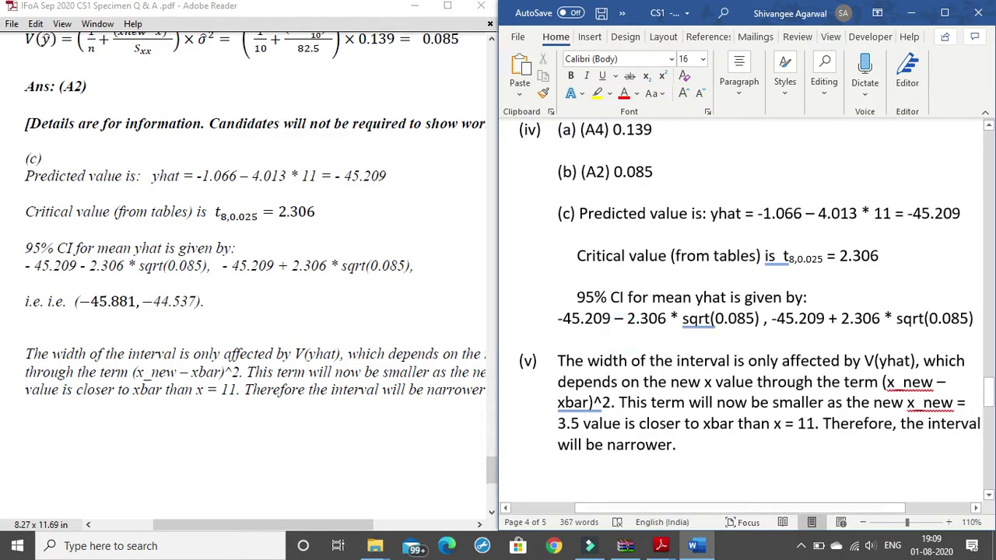
key("Return")
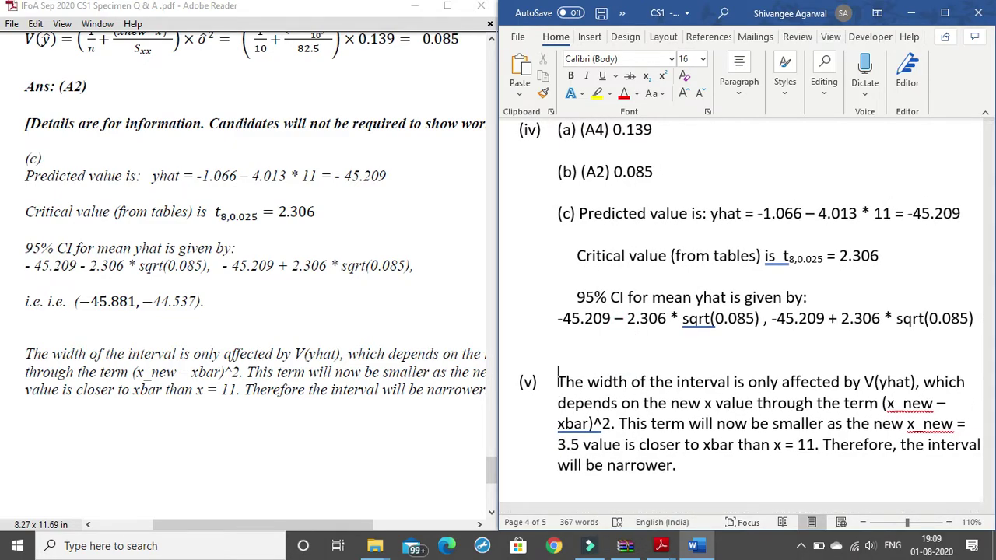
type("i")
type(".e.")
key("BackSpace")
key("BackSpace")
key("BackSpace")
key("BackSpace")
key("BackSpace")
type("i.e")
type(" (-45")
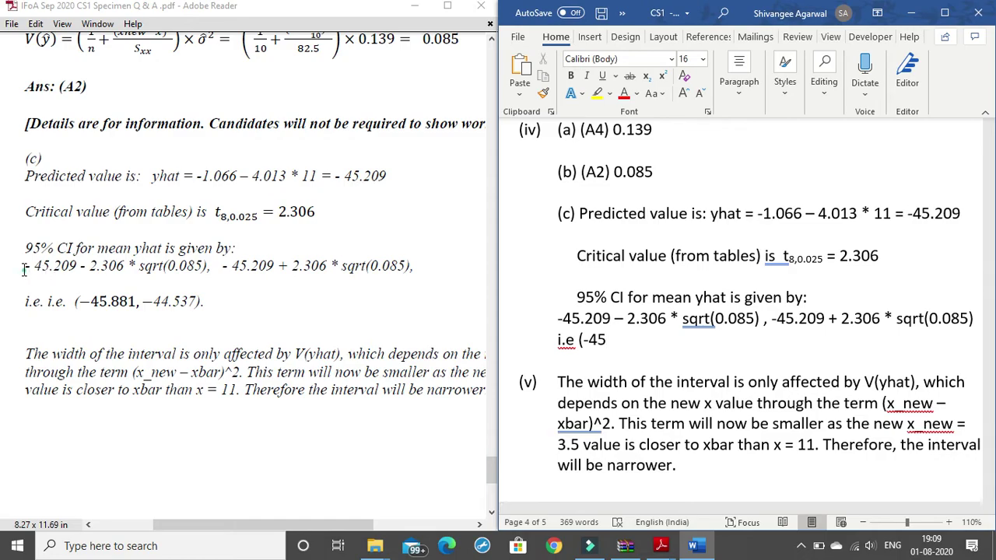
left_click_drag(24, 266, 380, 266)
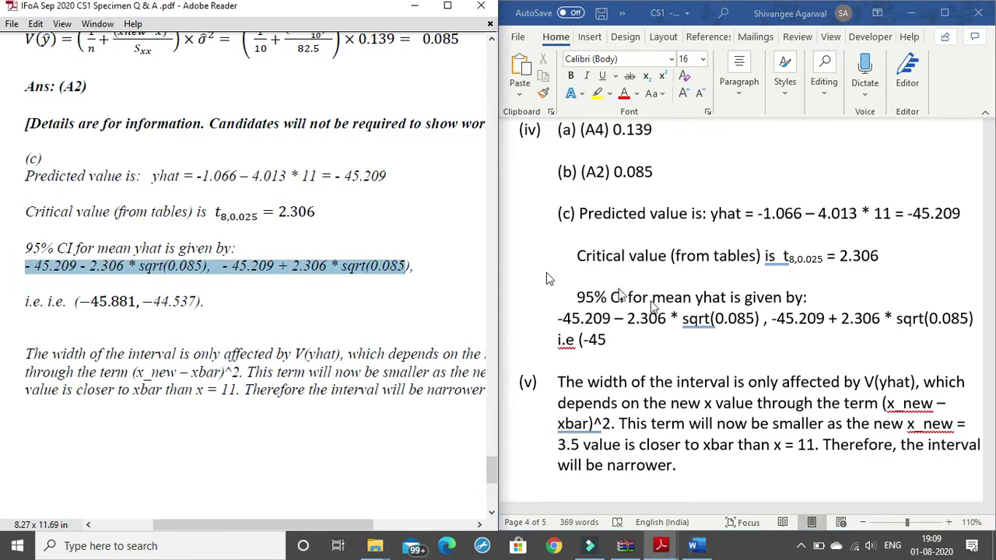
left_click(618, 343)
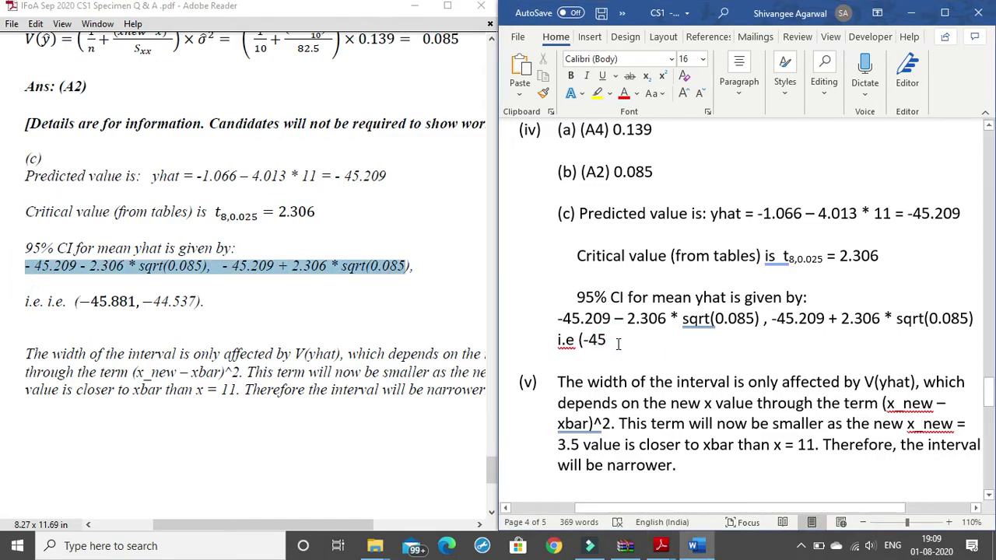
type(".881,")
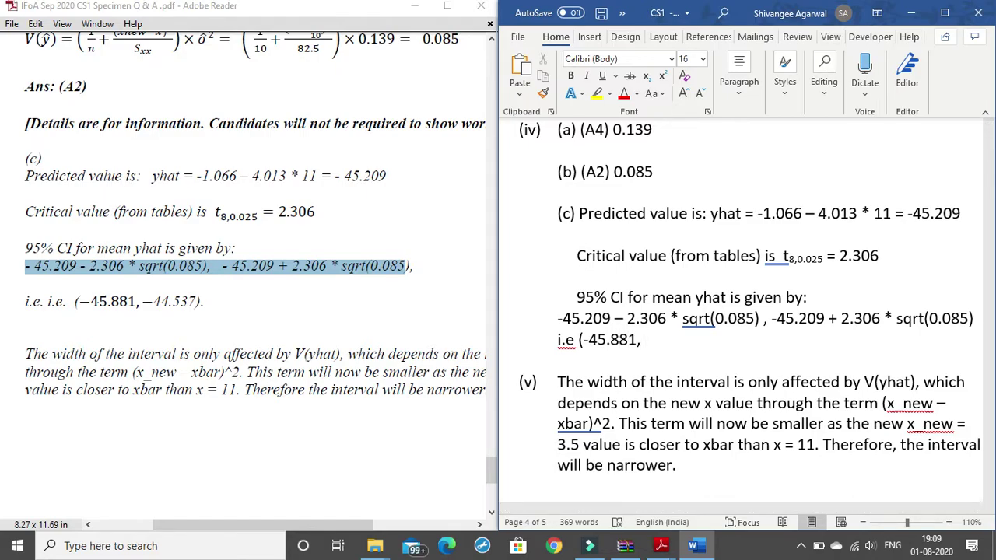
type(" -44.")
type("53")
type("7)")
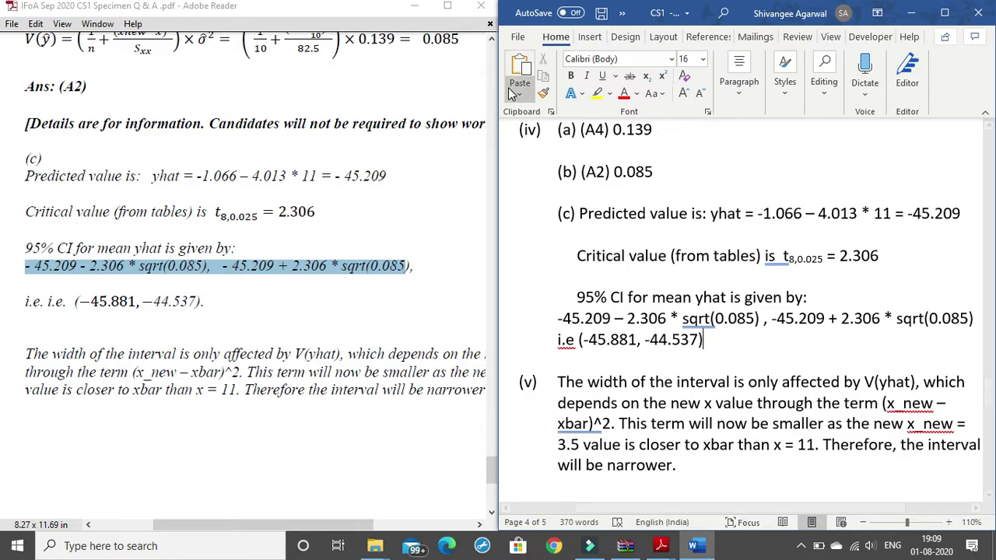
left_click(447, 5)
Step: In the PDF, mark question (v)'s interval-width phrase, predicted mean, x = 3.5, and part (c)'s x = 11
scroll(490, 278, "up", 3)
scroll(491, 279, "up", 3)
scroll(491, 278, "up", 3)
scroll(469, 280, "up", 2)
scroll(464, 269, "up", 4)
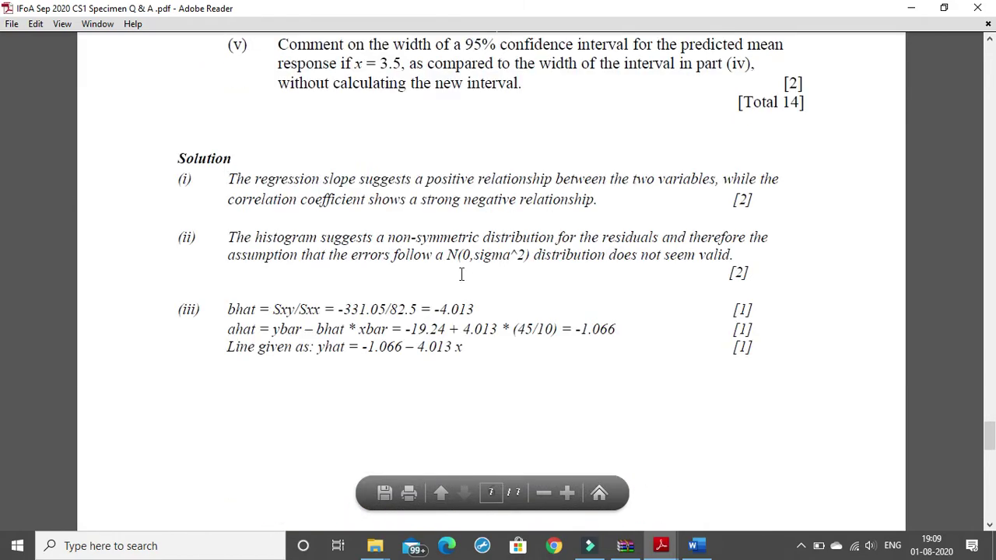
scroll(402, 347, "up", 3)
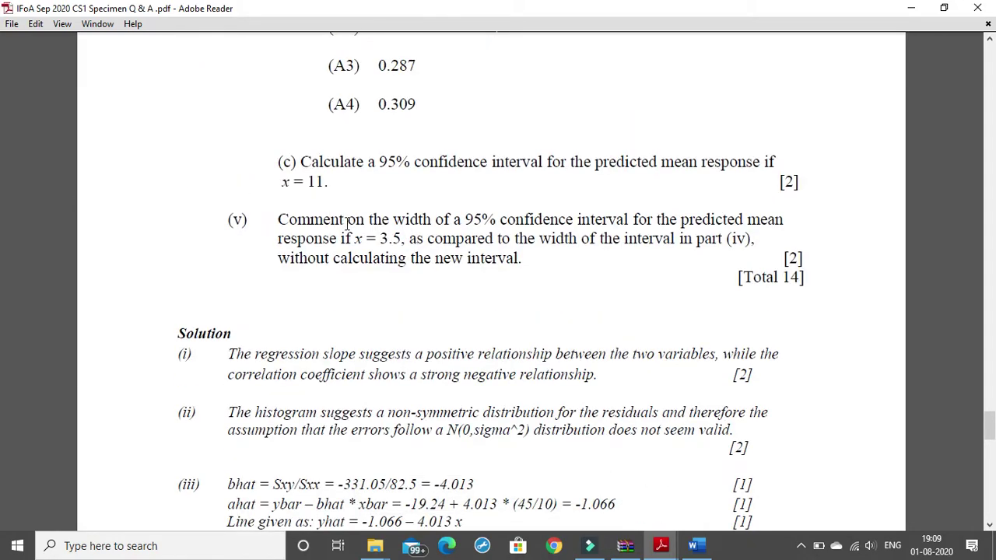
left_click_drag(346, 221, 573, 222)
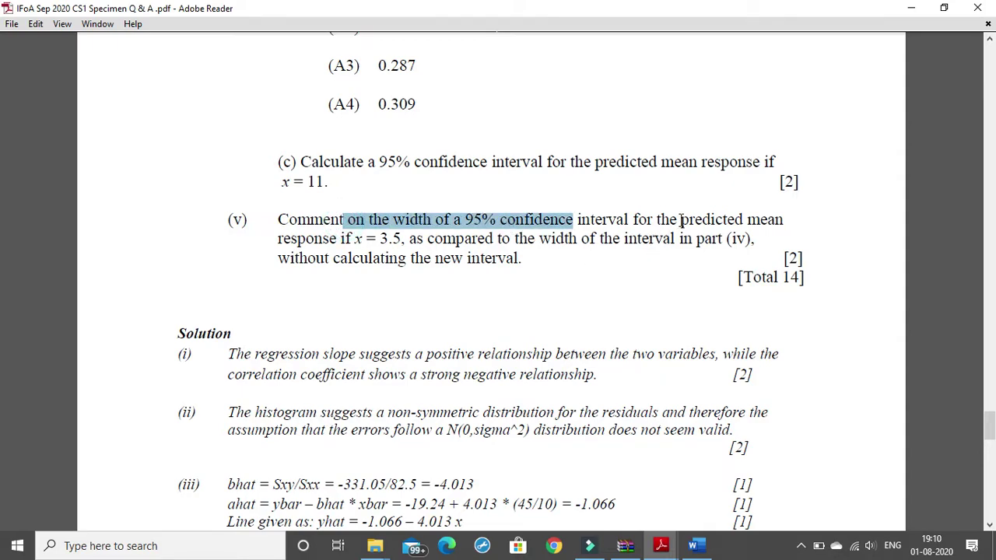
left_click_drag(681, 220, 783, 220)
left_click_drag(354, 239, 400, 249)
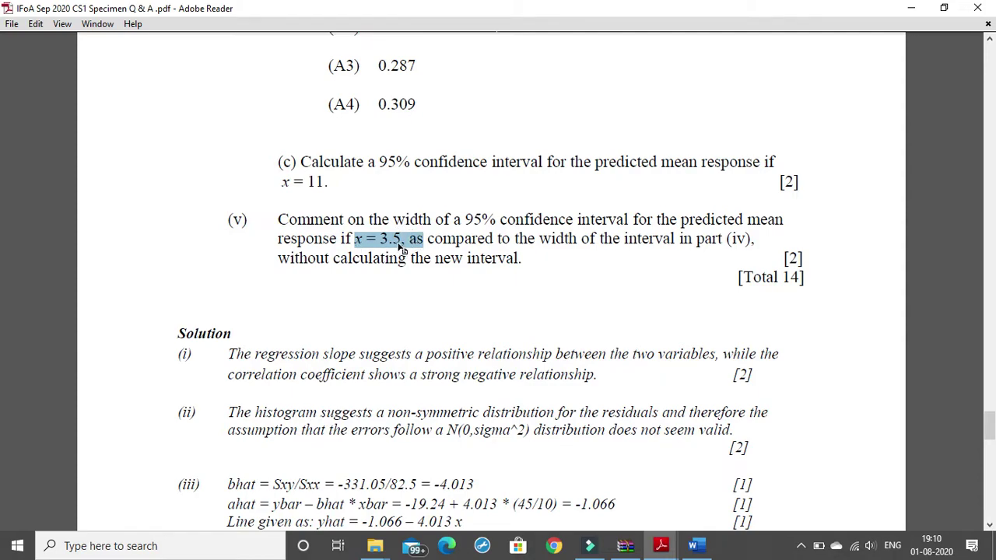
left_click_drag(310, 179, 281, 181)
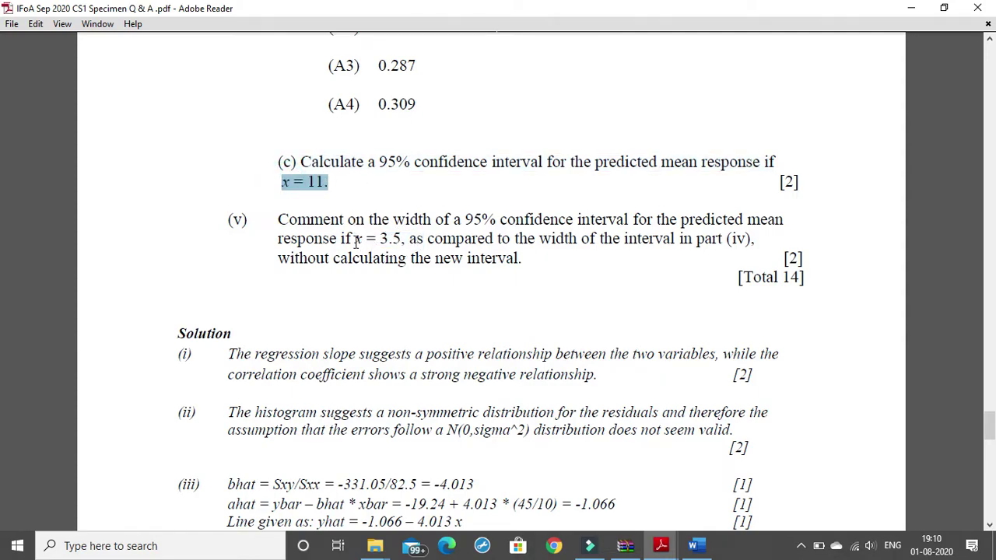
left_click_drag(354, 239, 412, 237)
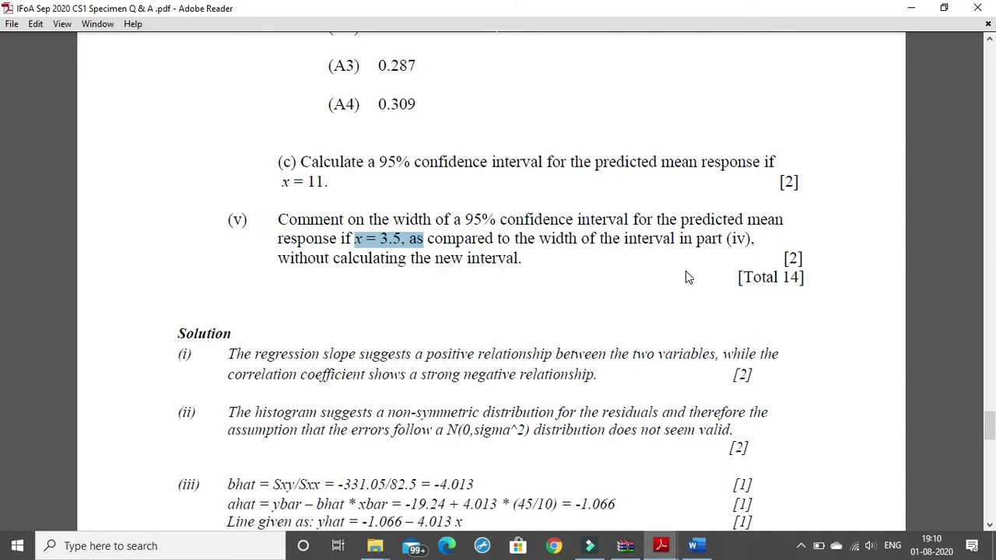
Step: Check the (11 term in the part (iv) variance formula (b)
scroll(578, 282, "down", 3)
scroll(576, 278, "down", 3)
scroll(576, 271, "down", 3)
scroll(569, 261, "down", 2)
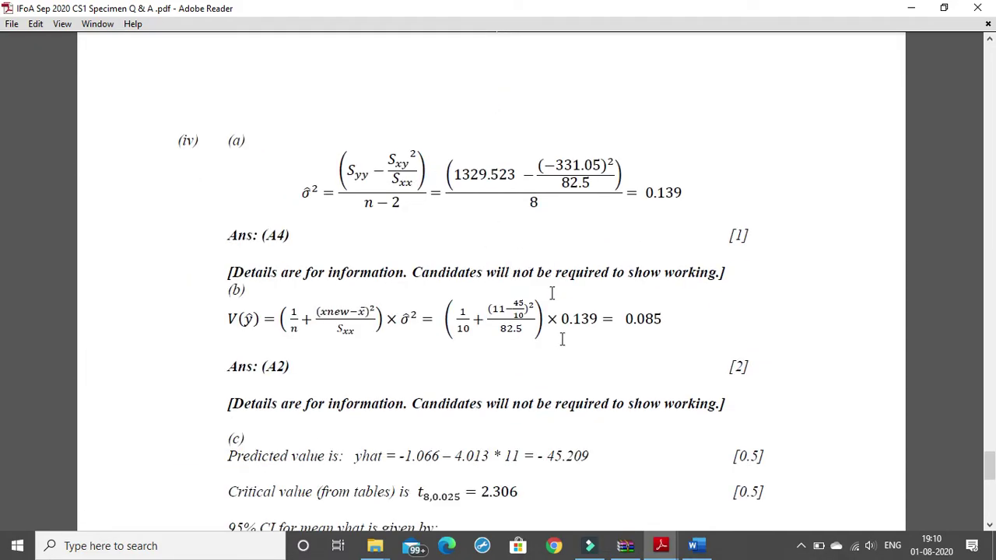
scroll(354, 330, "down", 1)
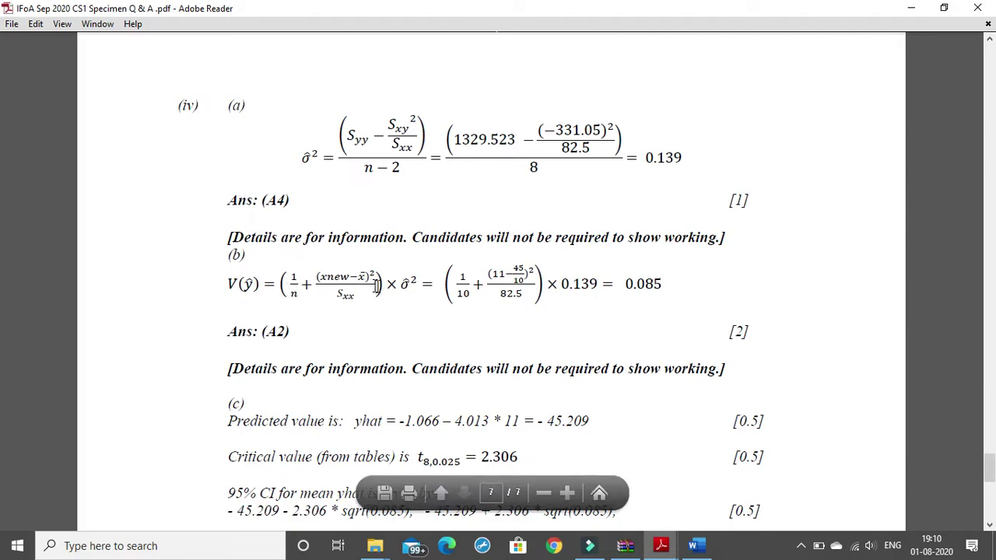
scroll(622, 299, "down", 1)
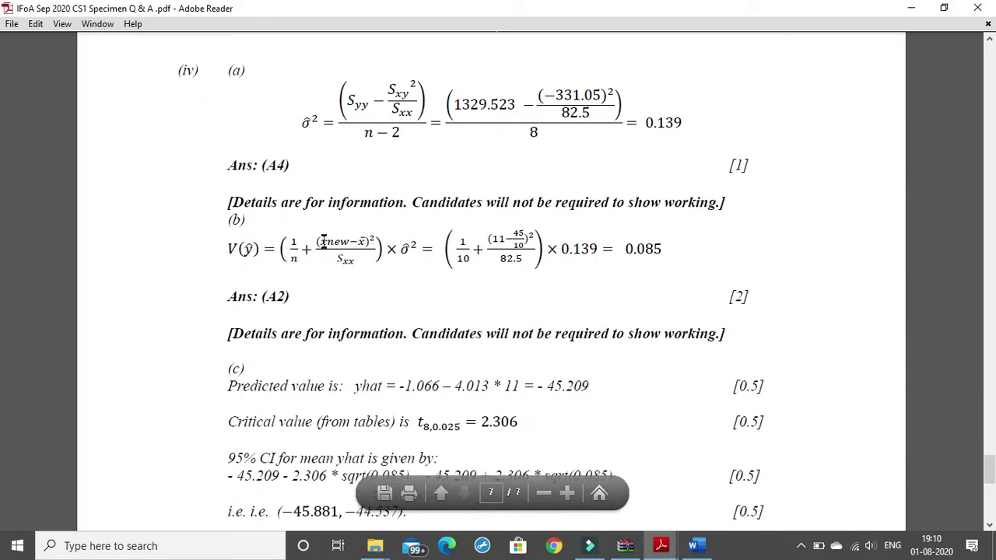
left_click_drag(320, 242, 350, 241)
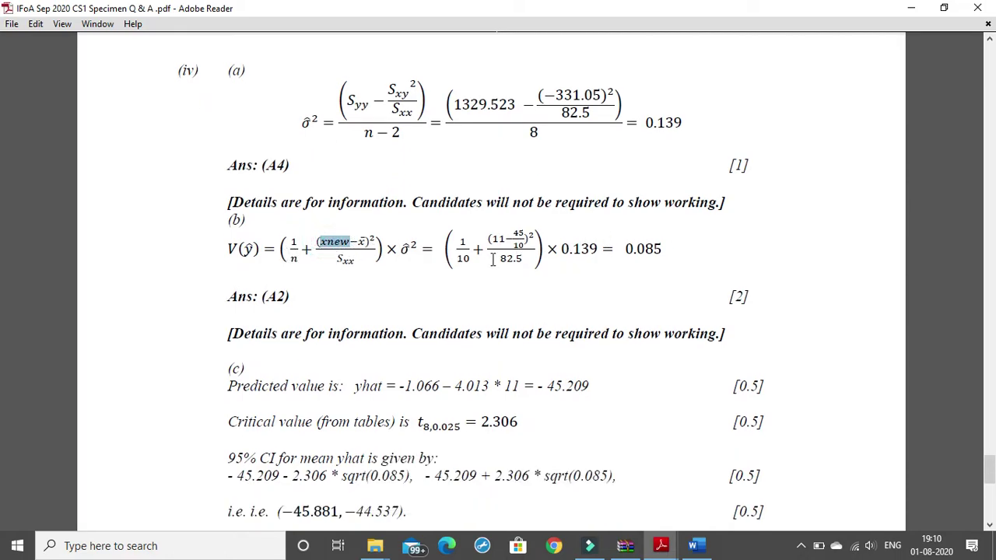
left_click_drag(502, 225, 486, 238)
left_click(472, 251)
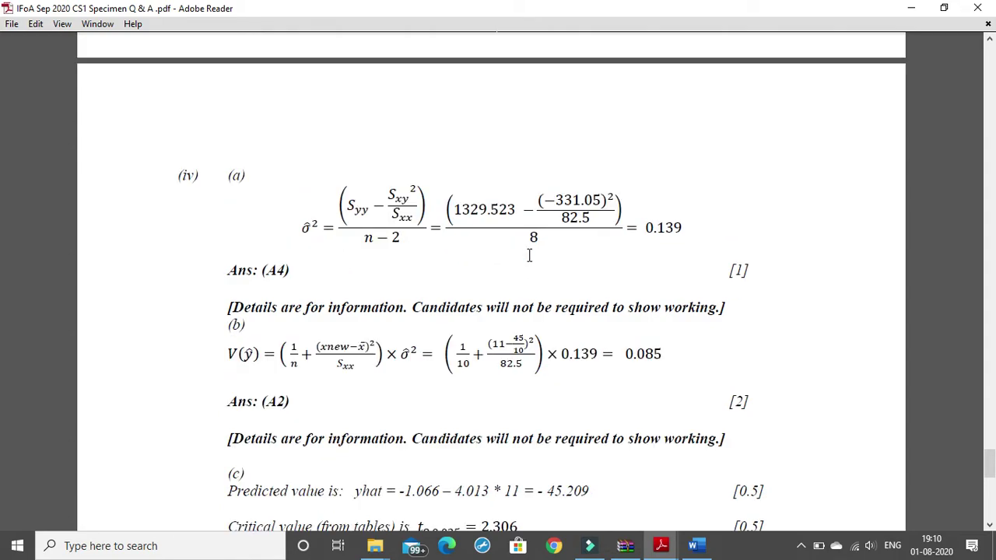
Step: Review formula (b)'s (11−45 numerator, V(ŷ), the 0.085 term, and the 'narrower' (v) answer
scroll(528, 257, "up", 1)
left_click_drag(487, 273, 532, 272)
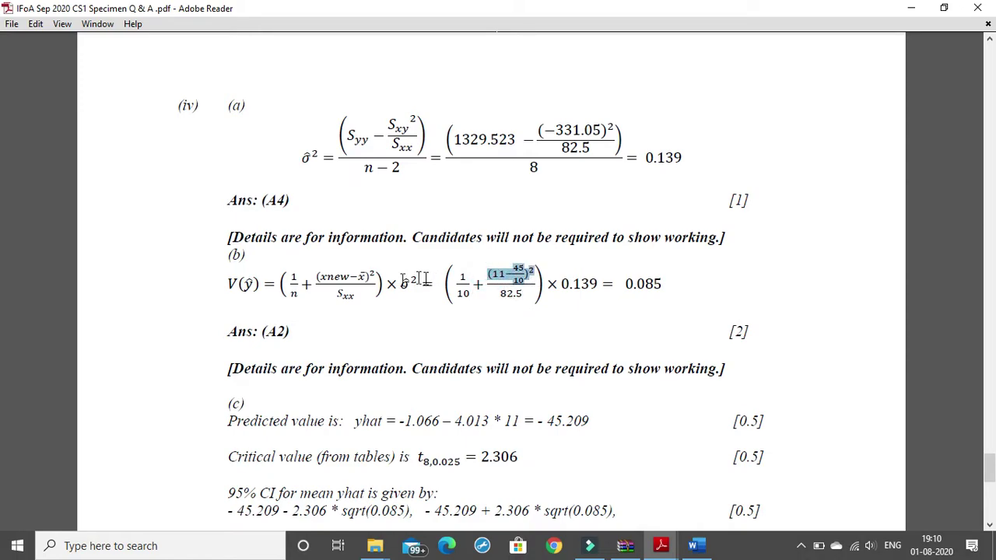
left_click_drag(227, 285, 294, 292)
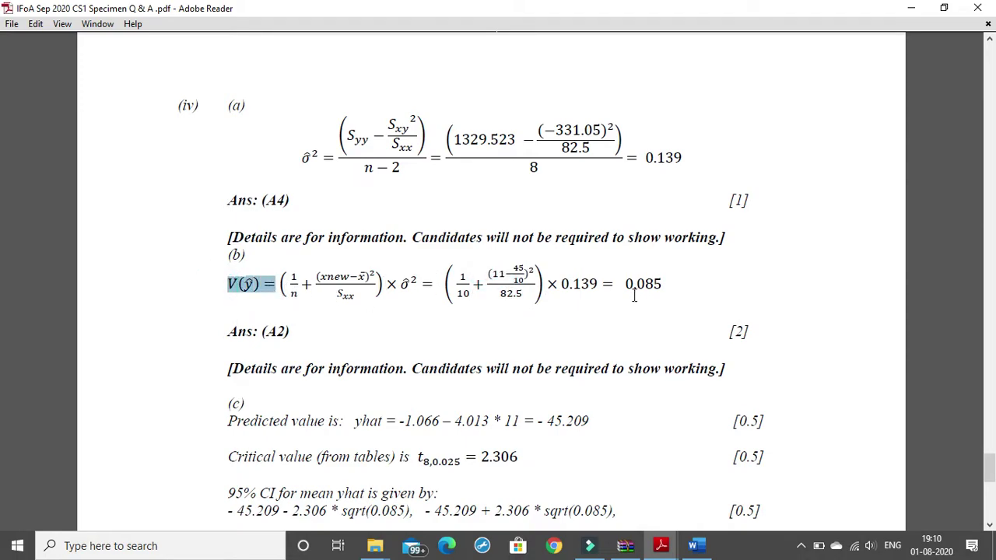
left_click_drag(627, 284, 678, 303)
scroll(655, 308, "down", 5)
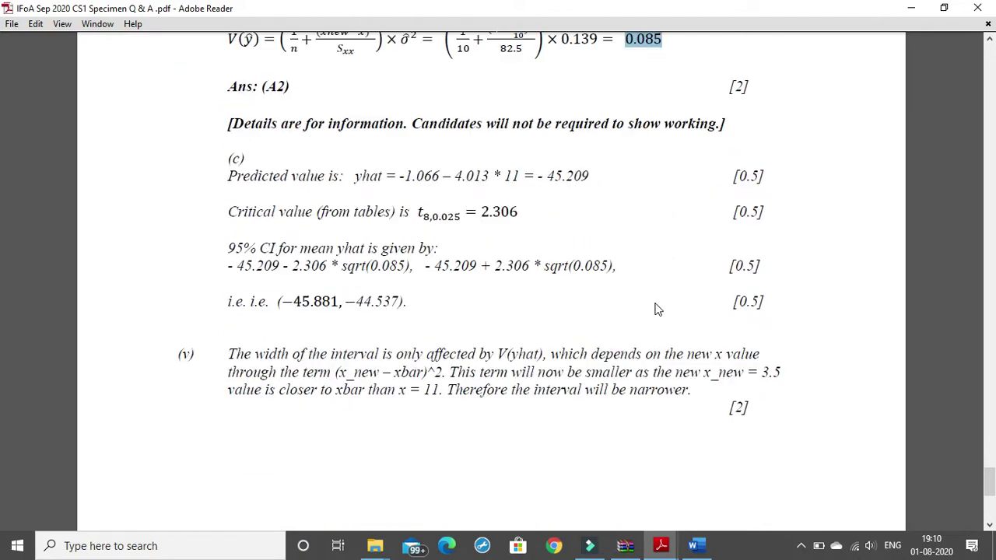
double_click(573, 266)
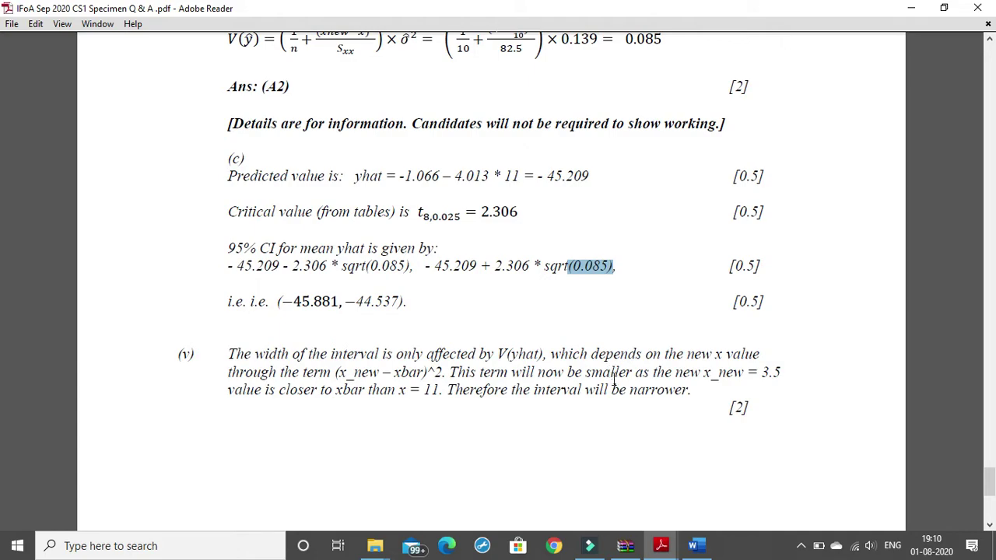
left_click_drag(629, 390, 682, 389)
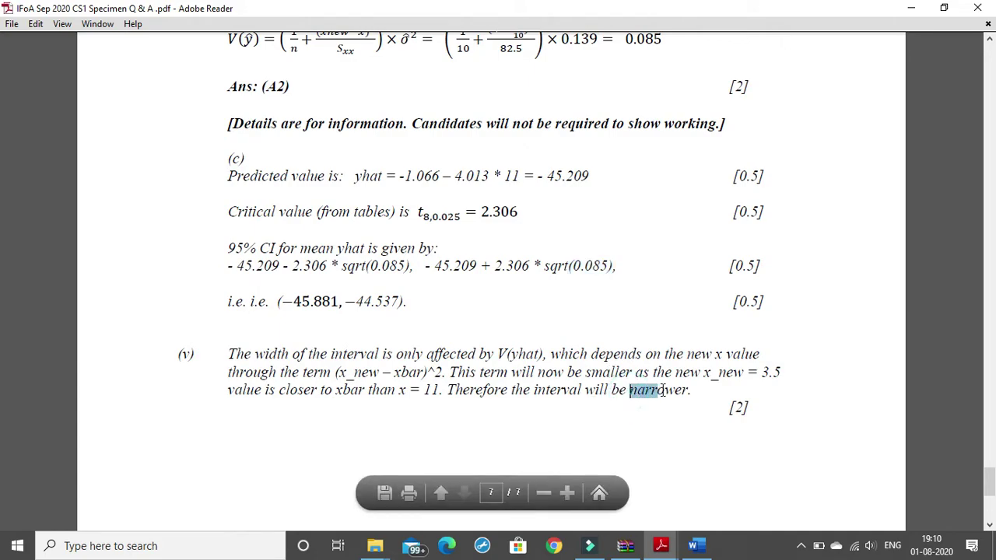
left_click(464, 389)
Step: Bring the Word answer document back maximized and select yhat in the part (v) answer
left_click(696, 545)
left_click(950, 24)
scroll(627, 356, "down", 1)
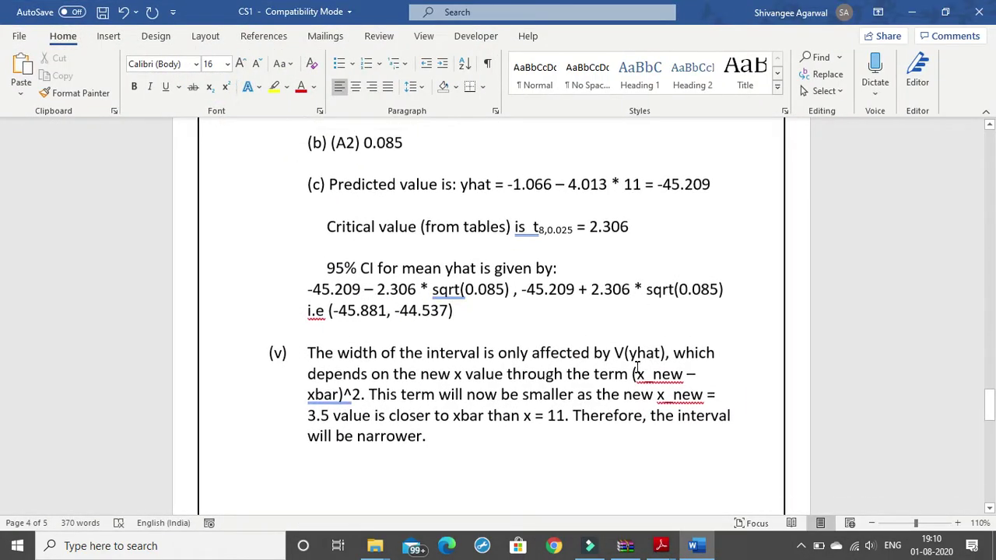
double_click(643, 344)
scroll(634, 311, "down", 2)
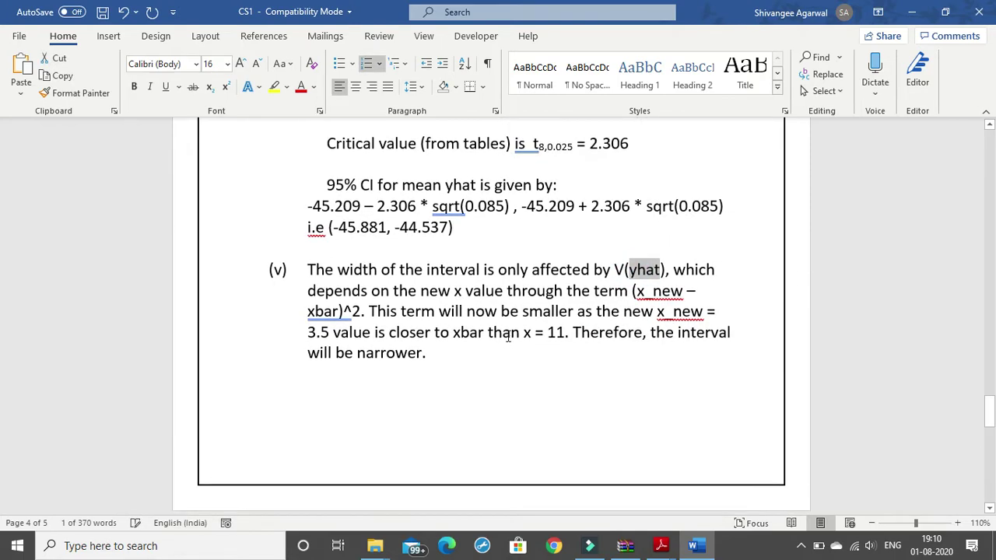
Step: Ignore the x_new spelling flag and dismiss the xbar)^2 grammar flag in answer (v)
left_click(639, 297)
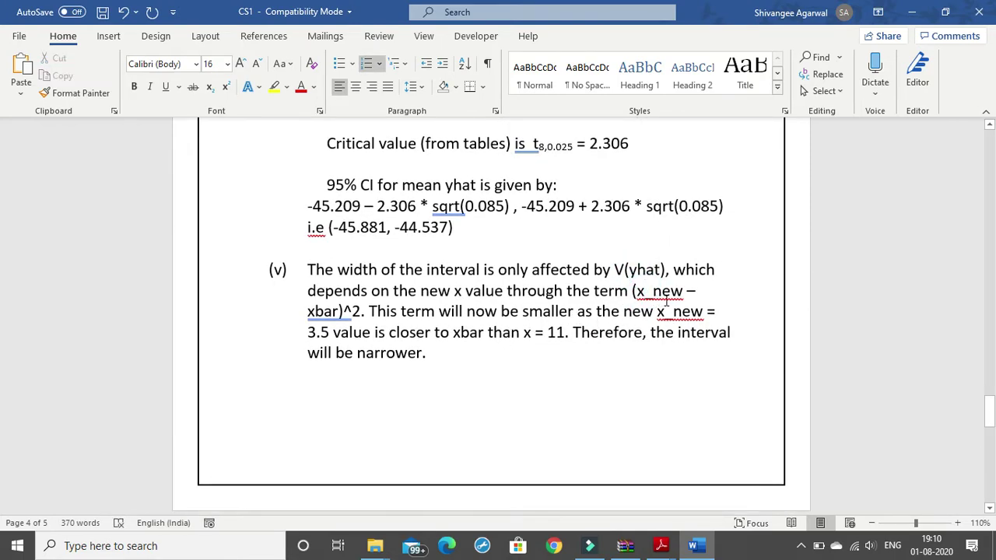
right_click(665, 300)
left_click(716, 367)
right_click(325, 314)
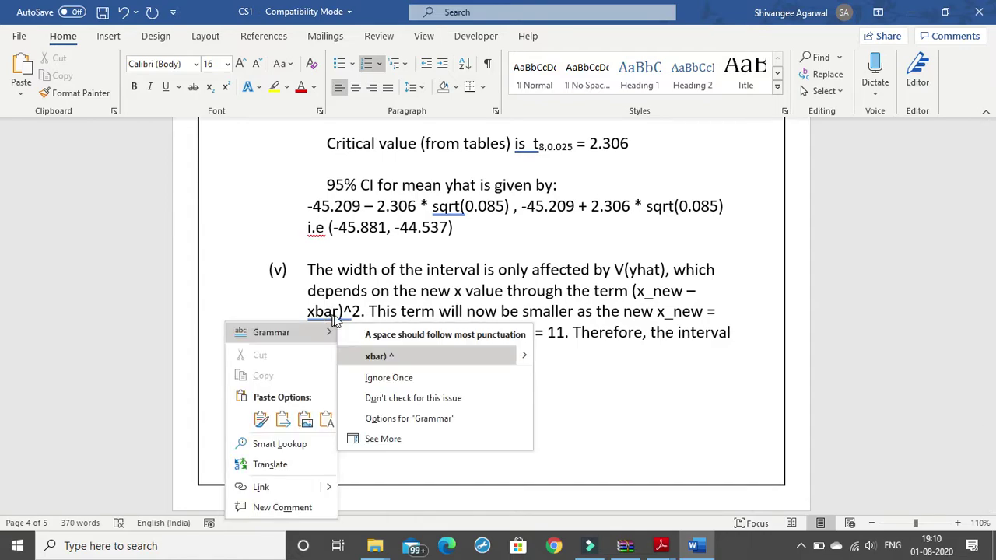
left_click(391, 384)
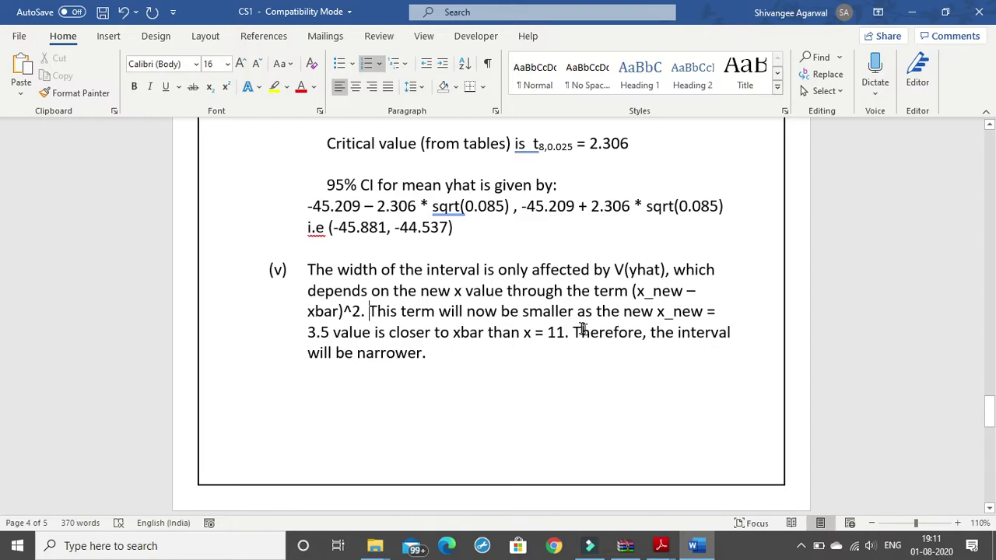
Step: Review x_new and the (x_new – xbar)^2 term in answer (v)
left_click(657, 314)
double_click(657, 314)
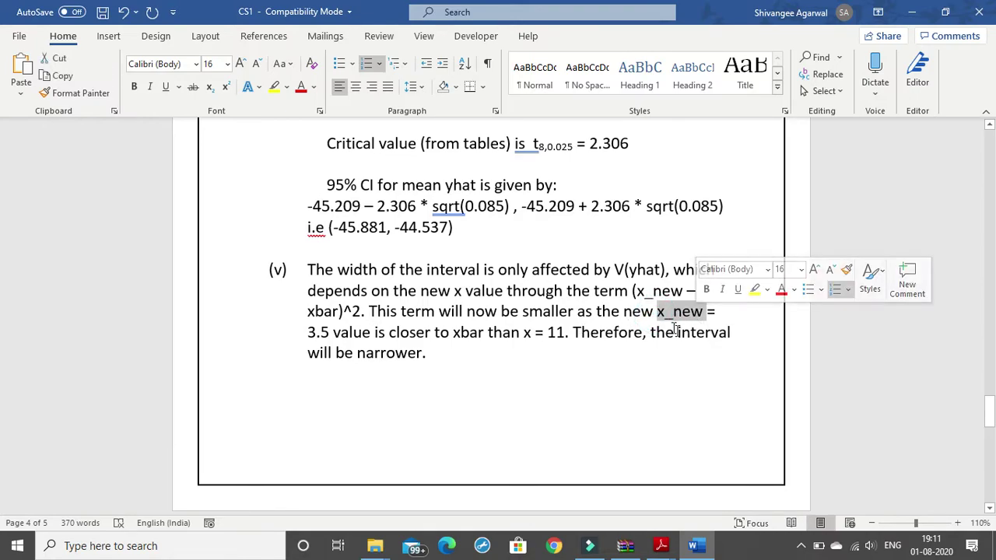
left_click(690, 315)
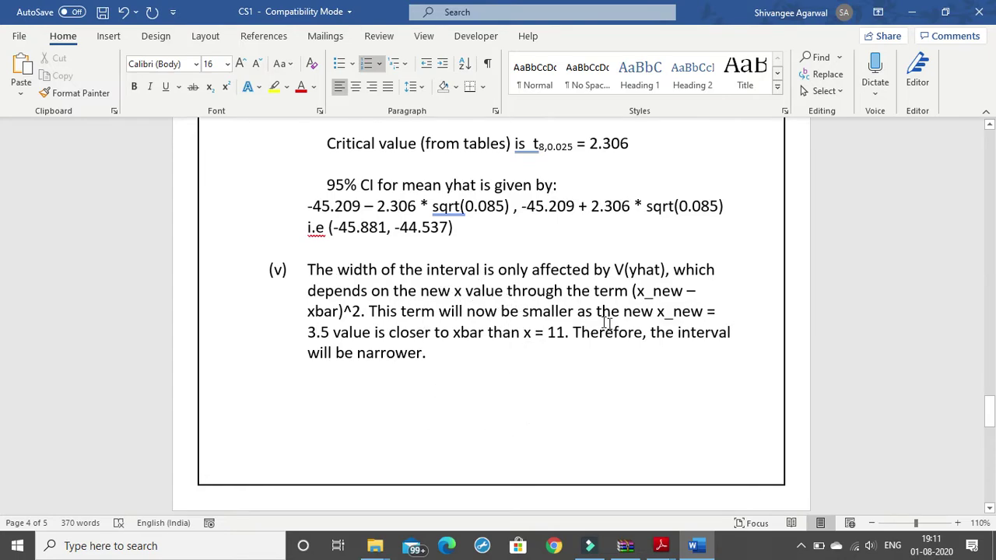
left_click_drag(635, 290, 362, 312)
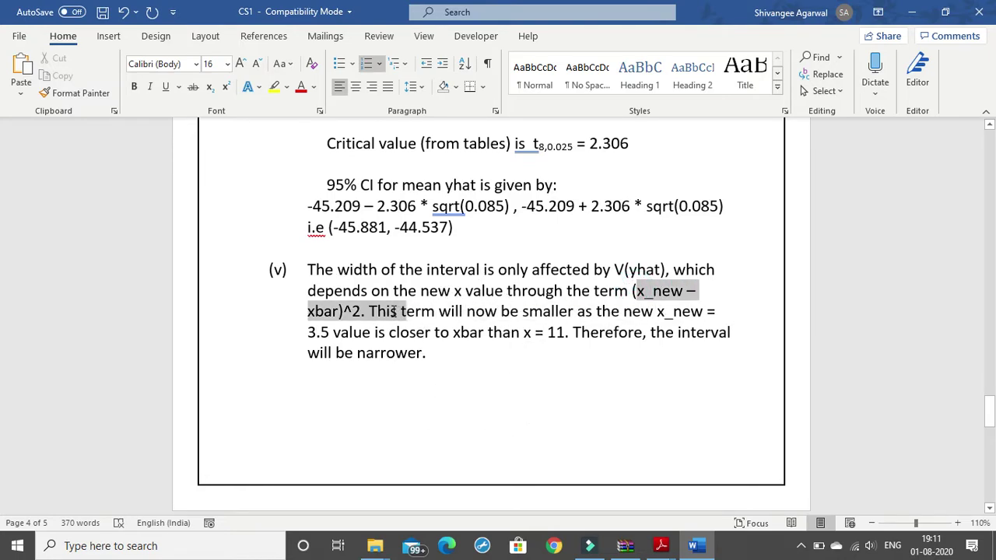
scroll(493, 262, "up", 4)
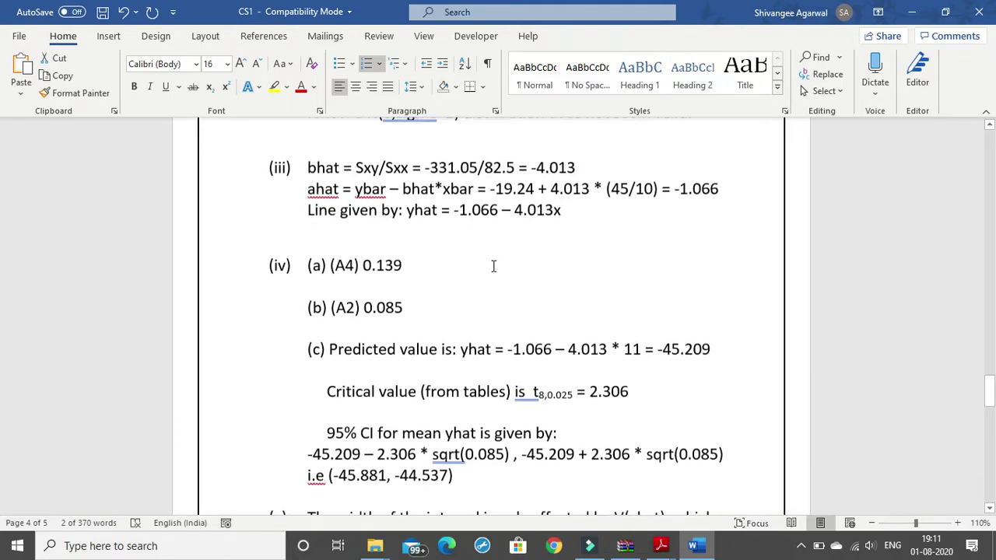
scroll(397, 435, "up", 2)
scroll(396, 437, "down", 1)
scroll(615, 363, "down", 5)
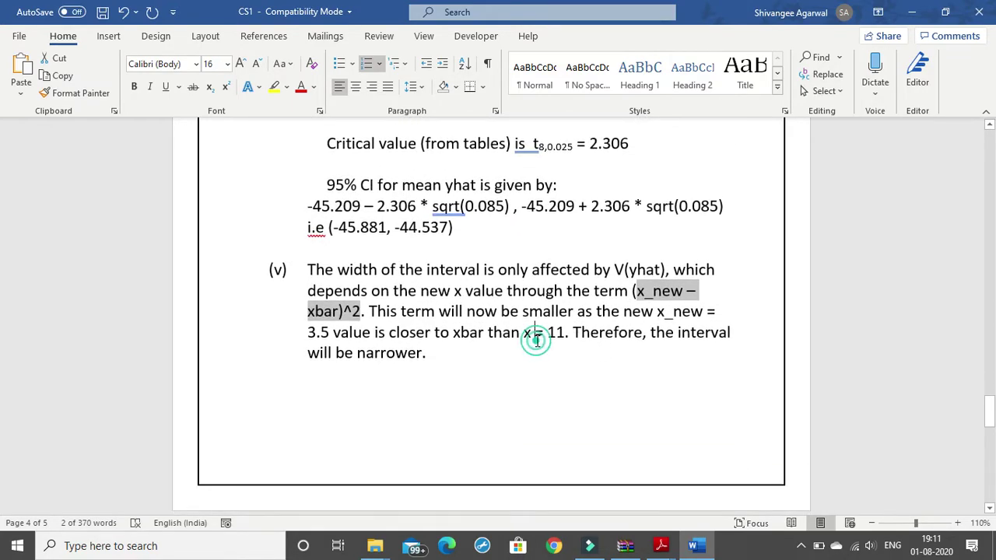
left_click(529, 332)
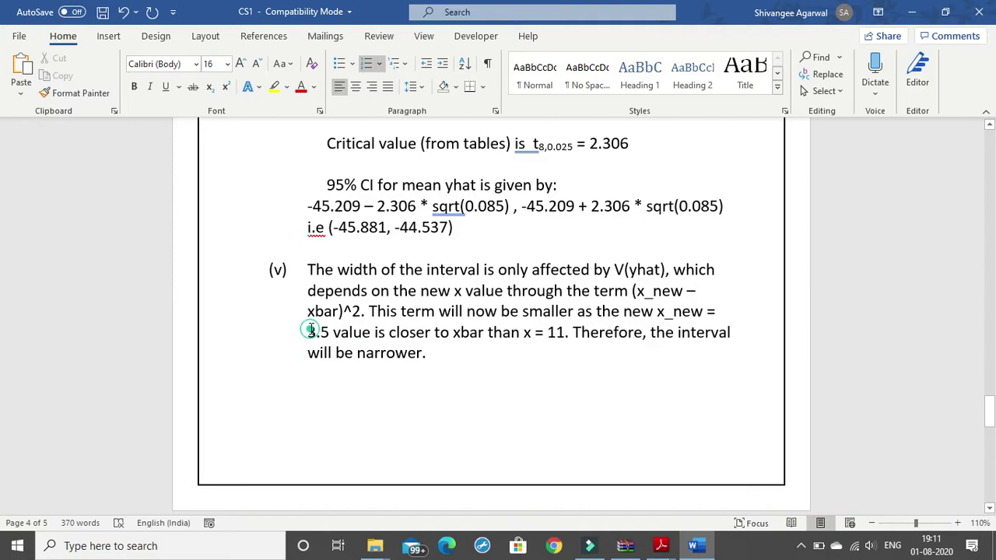
Step: Check the 3.5 and '= 11' values stated in answer (v)
left_click_drag(307, 332, 316, 332)
left_click_drag(564, 333, 533, 333)
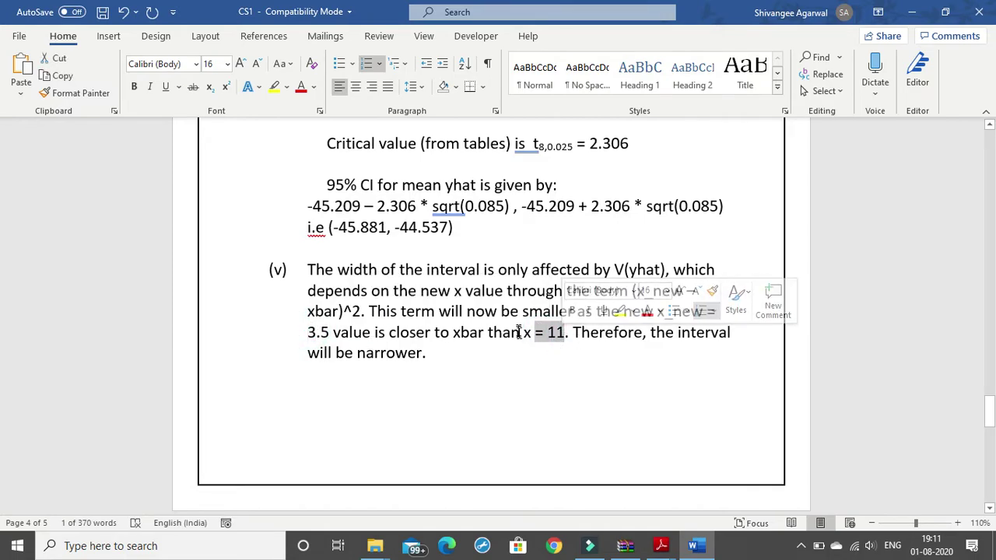
left_click(370, 328)
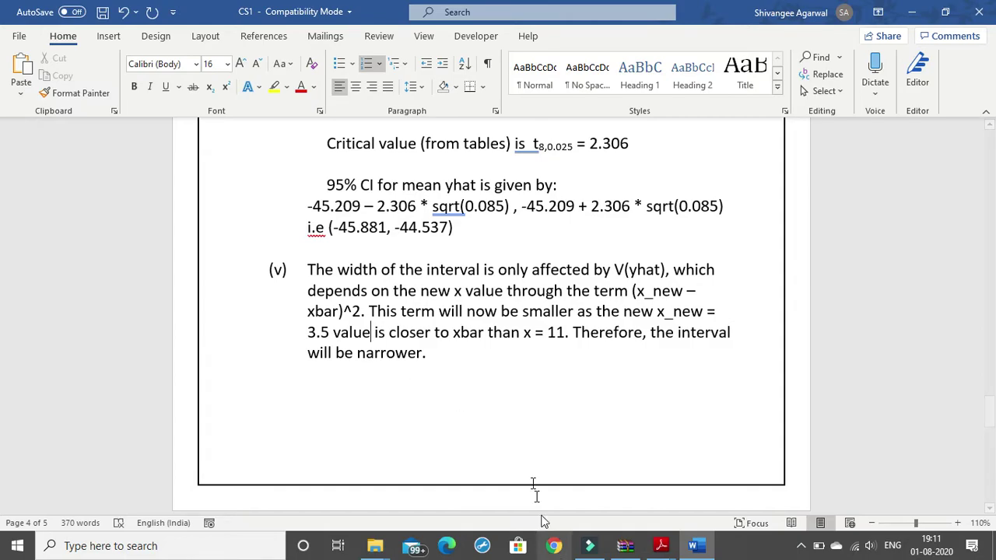
scroll(471, 411, "up", 1)
scroll(470, 410, "up", 3)
scroll(490, 389, "up", 4)
scroll(491, 389, "up", 8)
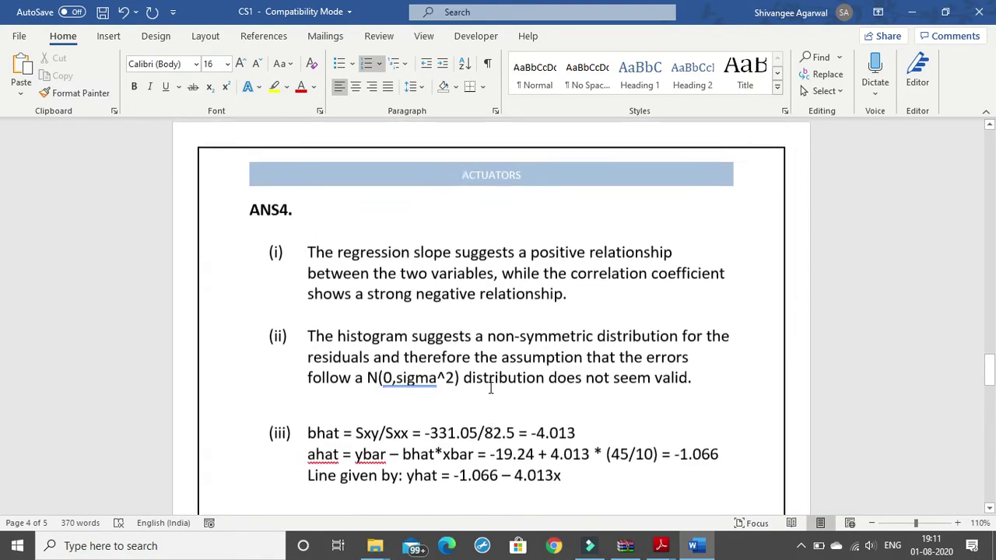
scroll(491, 387, "up", 3)
scroll(490, 387, "up", 3)
scroll(493, 387, "up", 5)
scroll(492, 386, "up", 3)
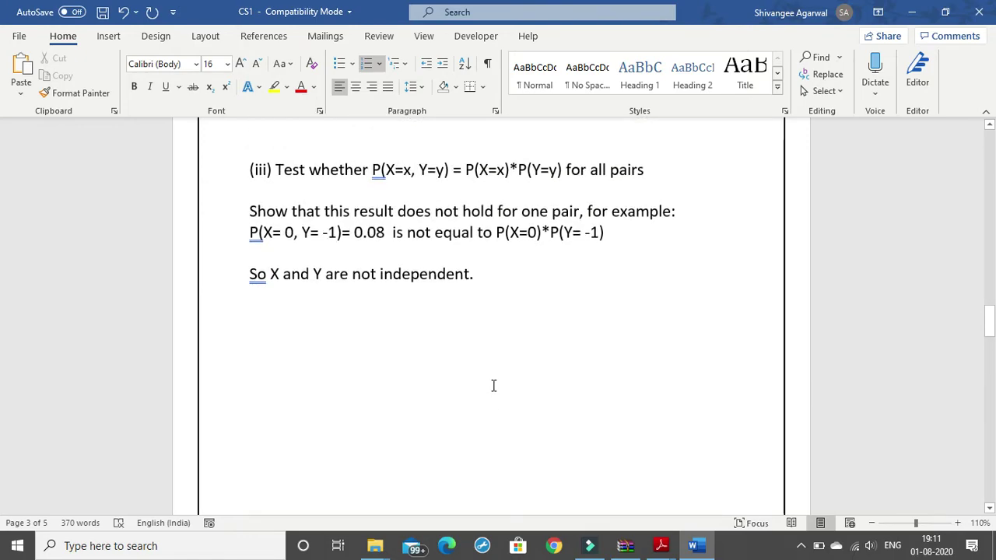
scroll(491, 389, "down", 6)
scroll(492, 391, "down", 5)
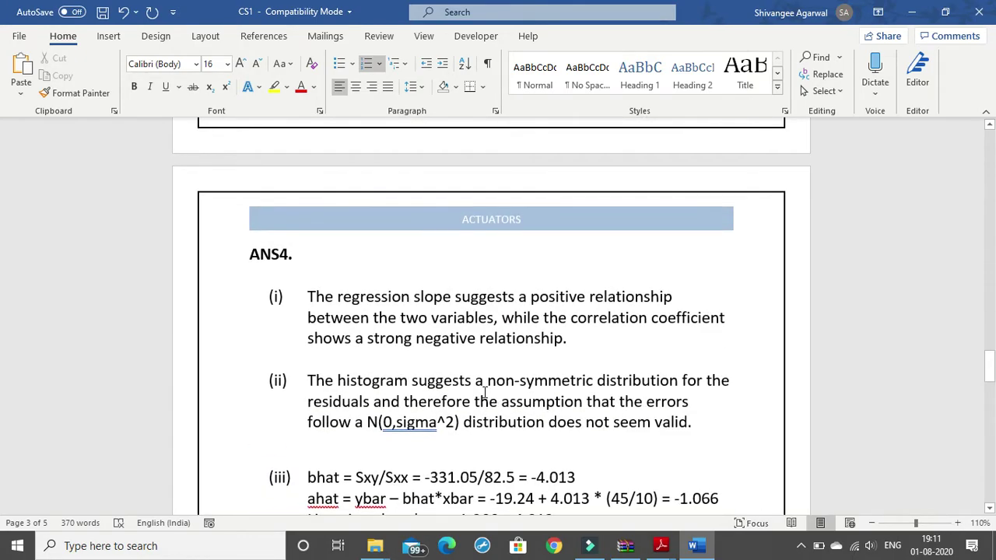
scroll(482, 386, "down", 1)
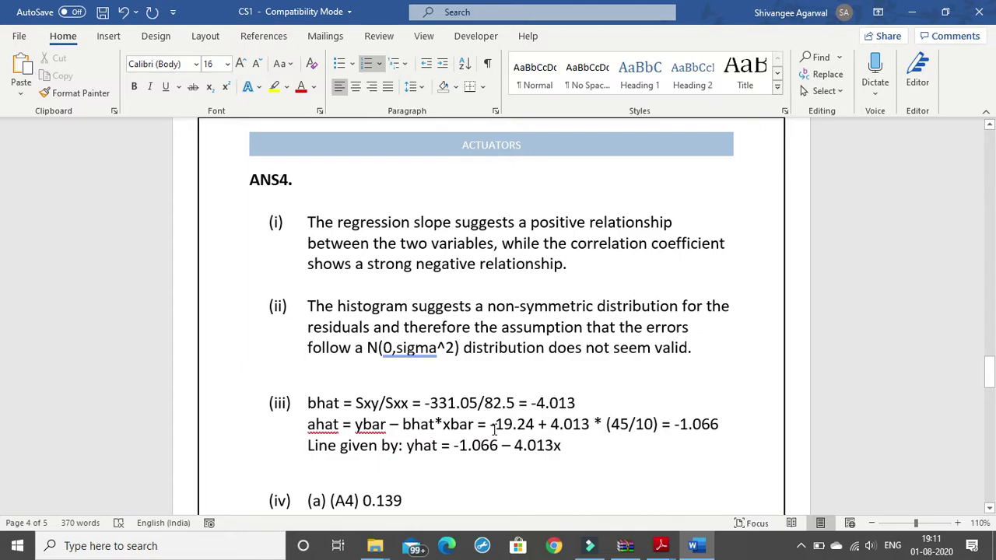
scroll(490, 420, "down", 2)
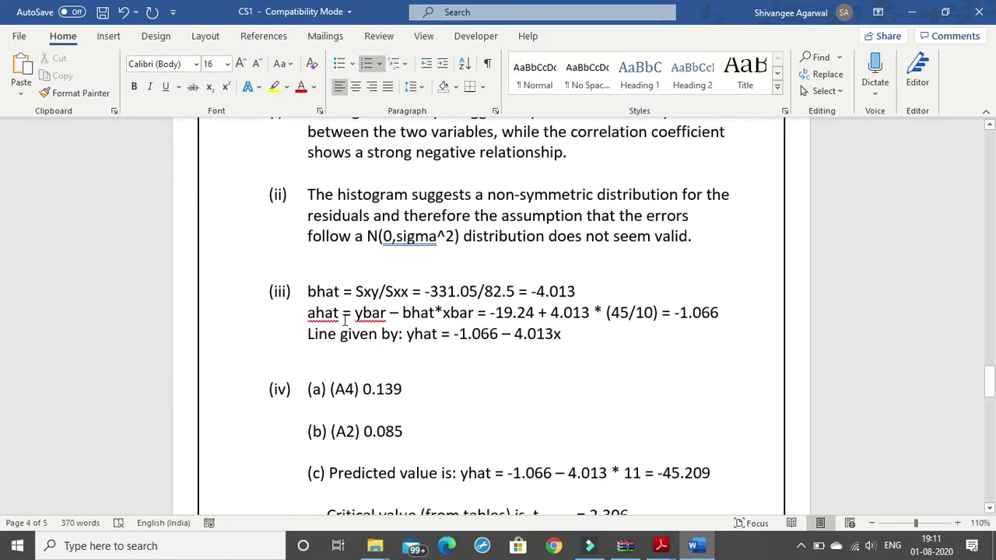
double_click(412, 236)
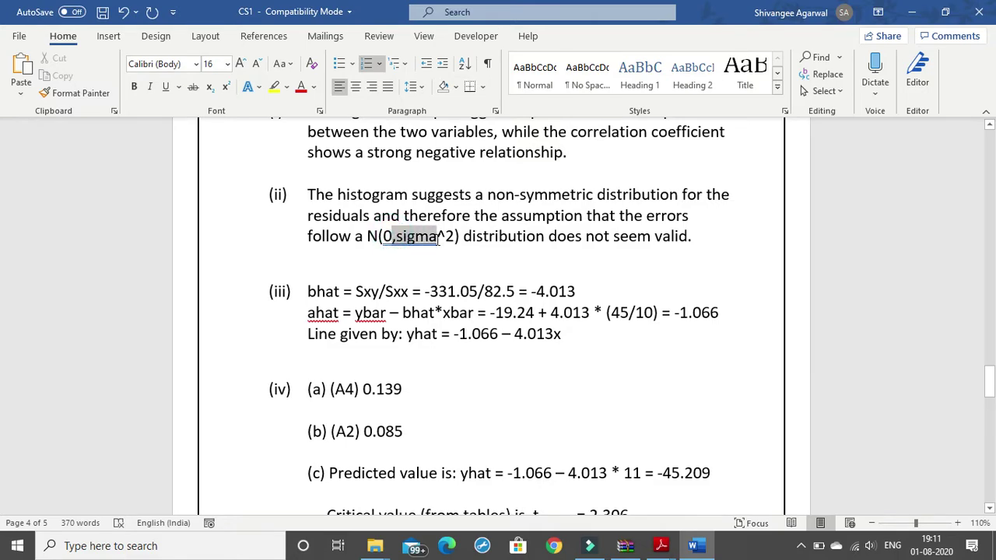
left_click(497, 280)
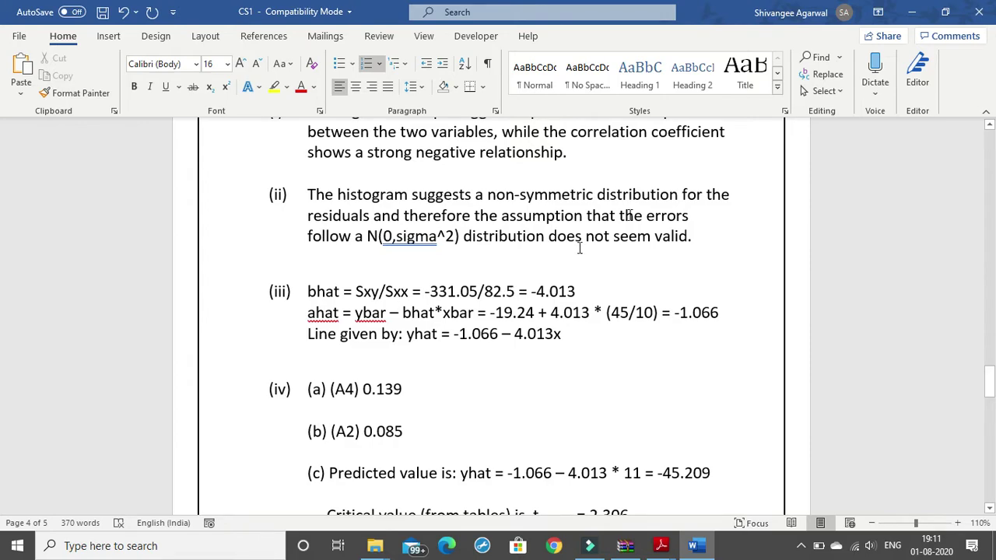
left_click(109, 37)
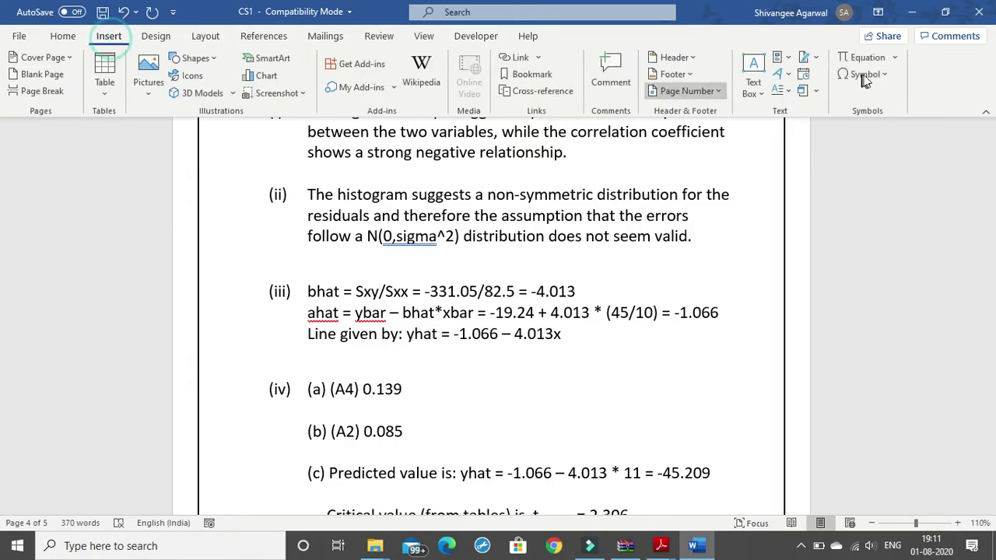
left_click(865, 73)
left_click(899, 233)
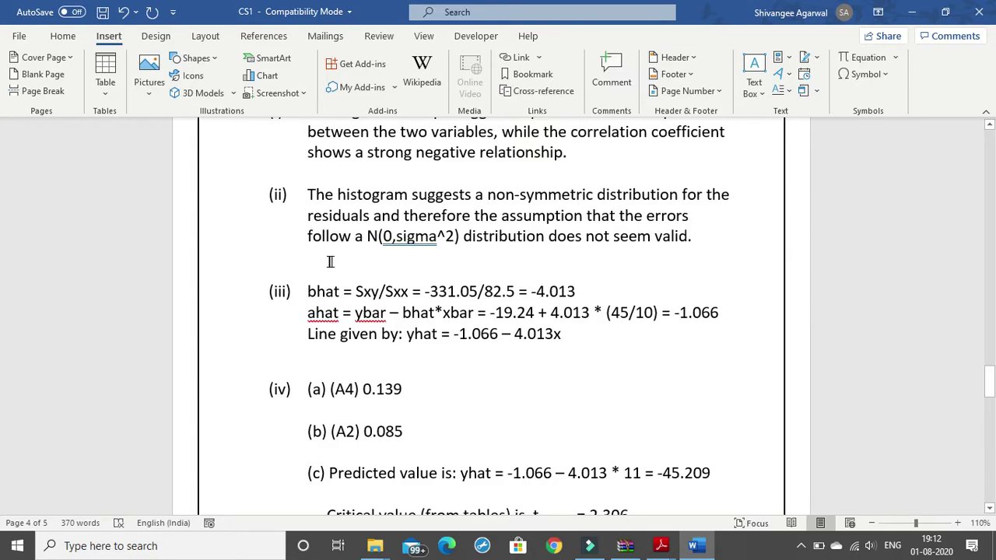
scroll(340, 260, "up", 3)
scroll(462, 349, "down", 2)
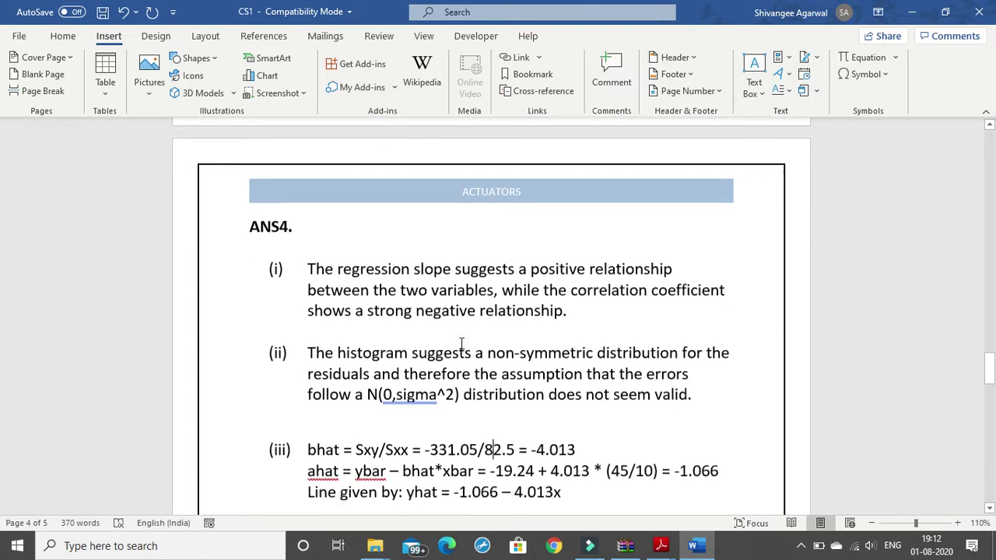
scroll(459, 323, "up", 2)
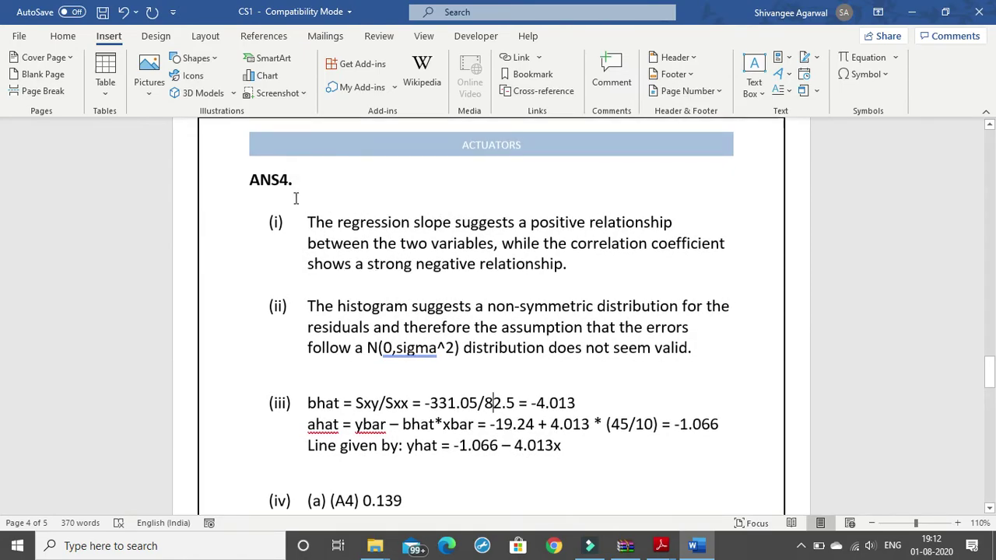
scroll(296, 198, "down", 1)
scroll(297, 198, "down", 3)
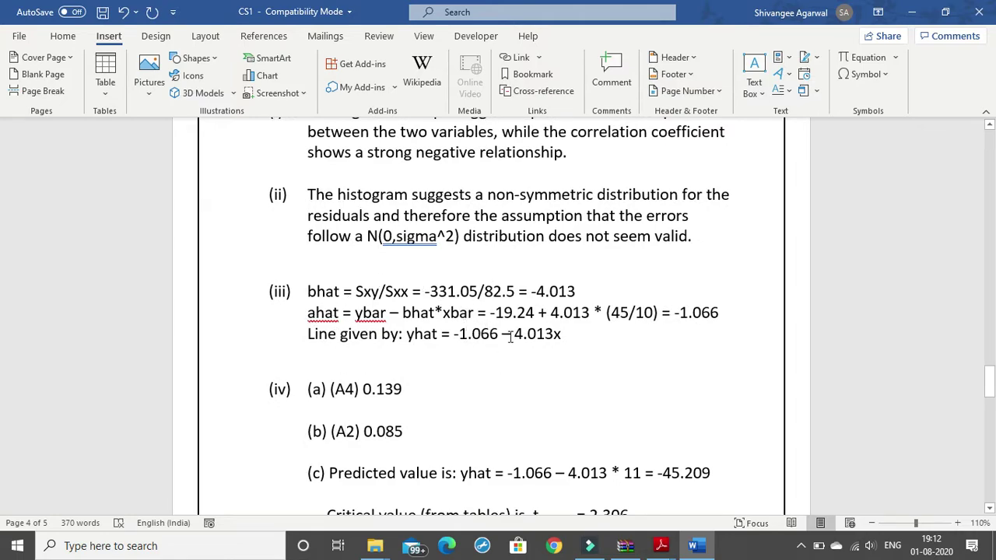
double_click(438, 312)
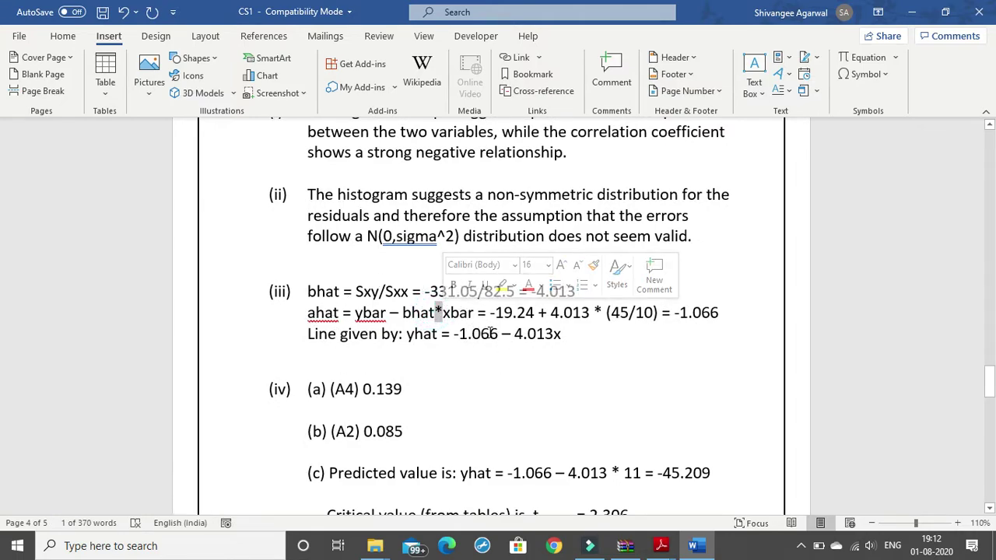
scroll(490, 333, "down", 2)
scroll(490, 333, "down", 3)
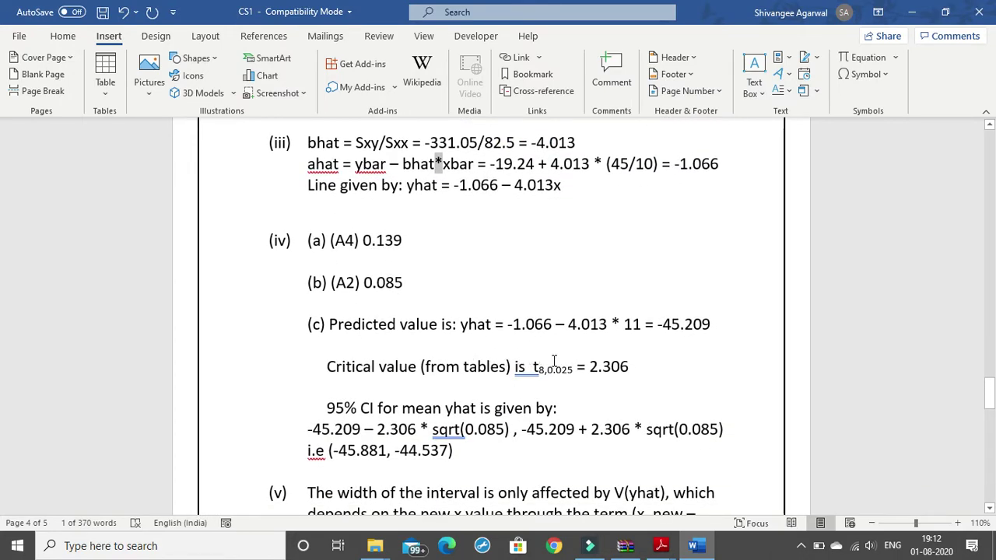
scroll(535, 367, "down", 1)
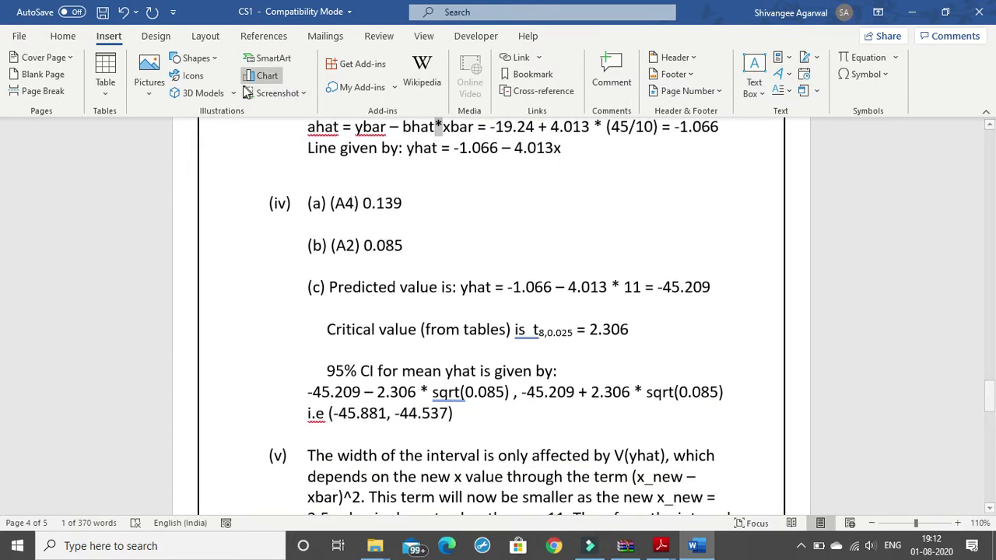
left_click(62, 36)
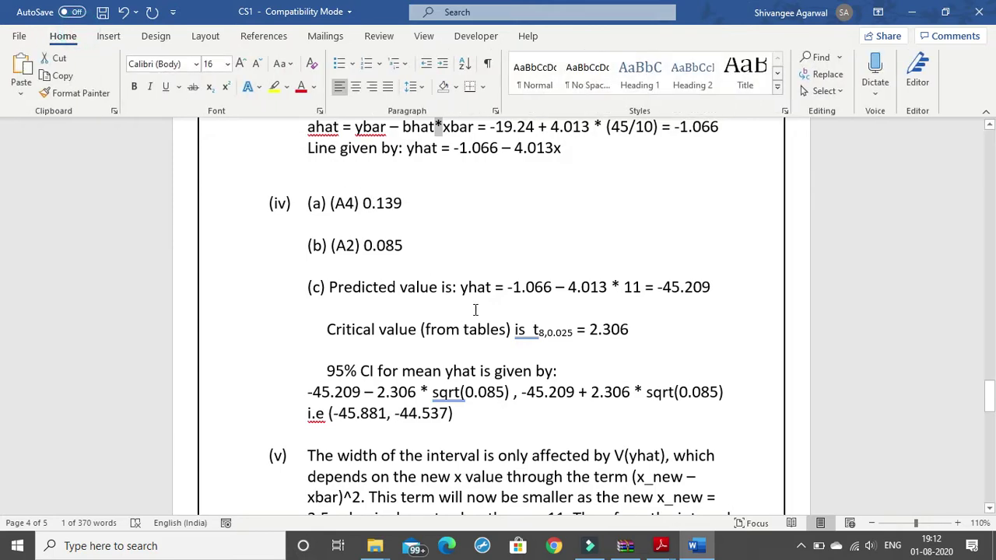
left_click(535, 329)
left_click(591, 360)
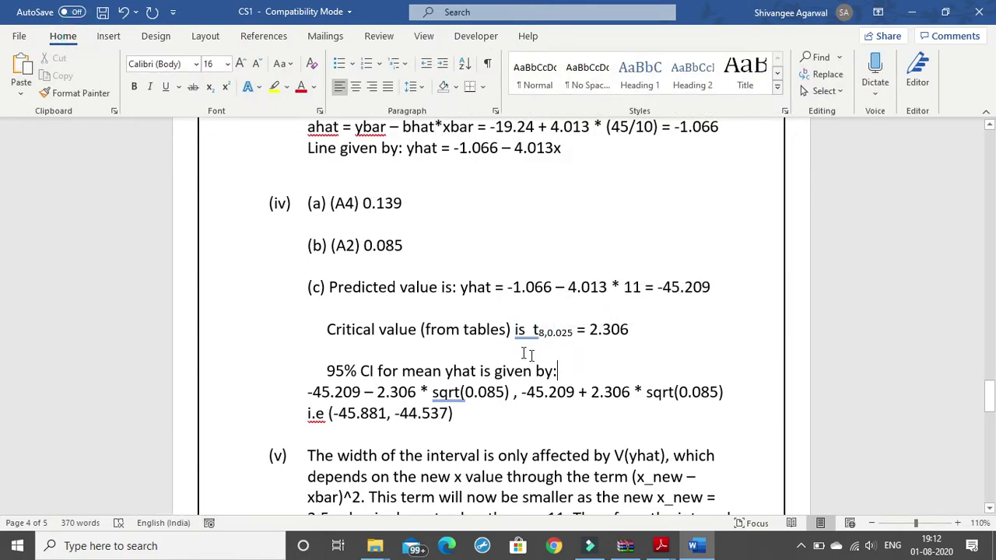
scroll(615, 370, "down", 2)
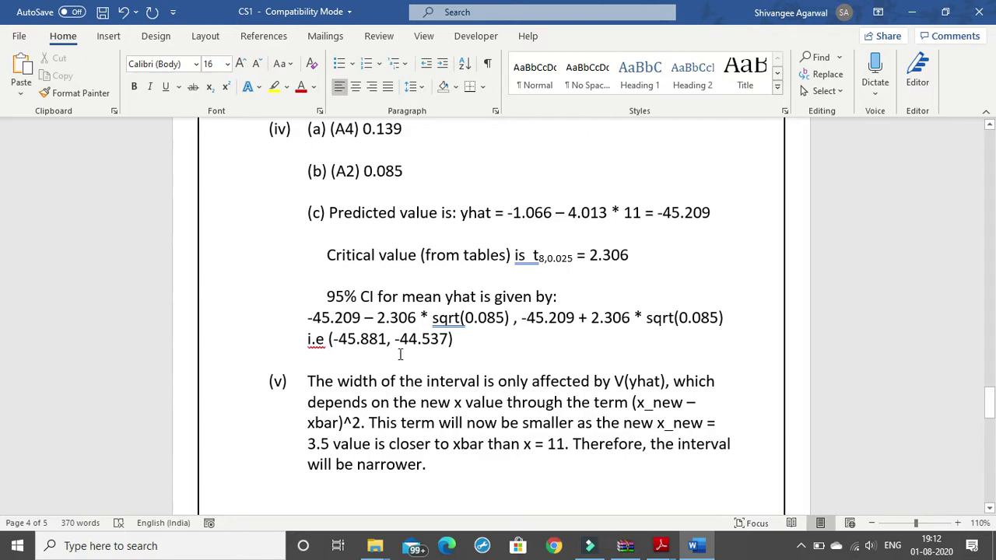
left_click_drag(364, 423, 339, 422)
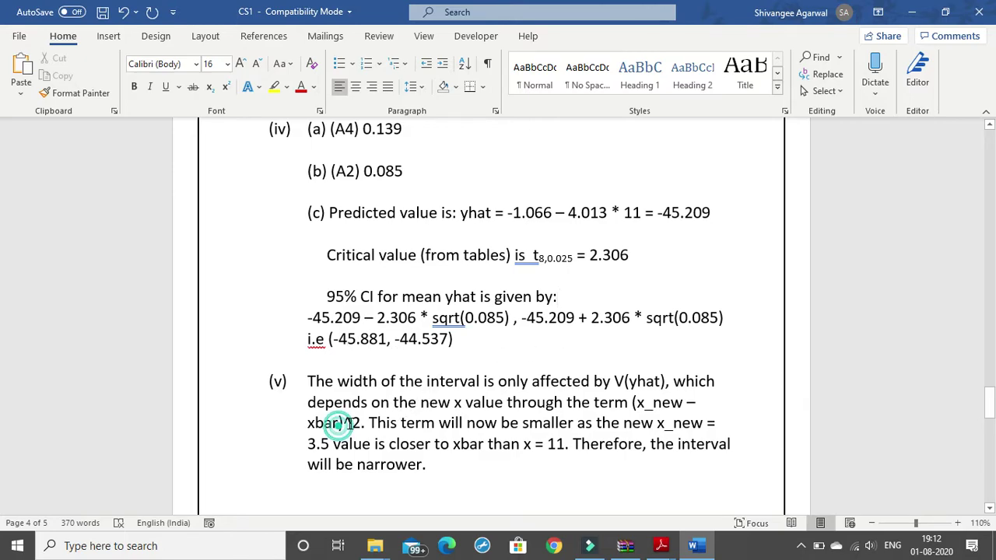
left_click(460, 444)
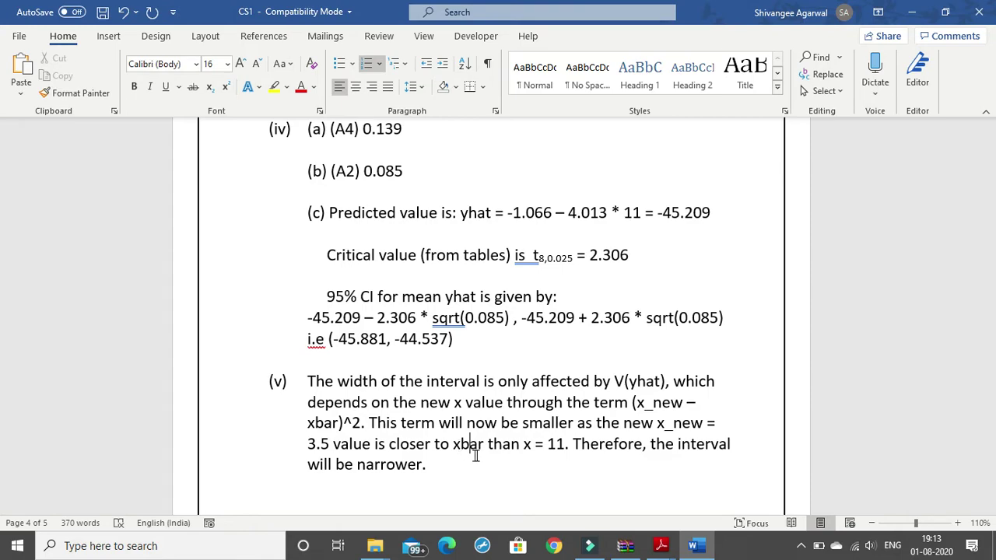
scroll(463, 443, "up", 3)
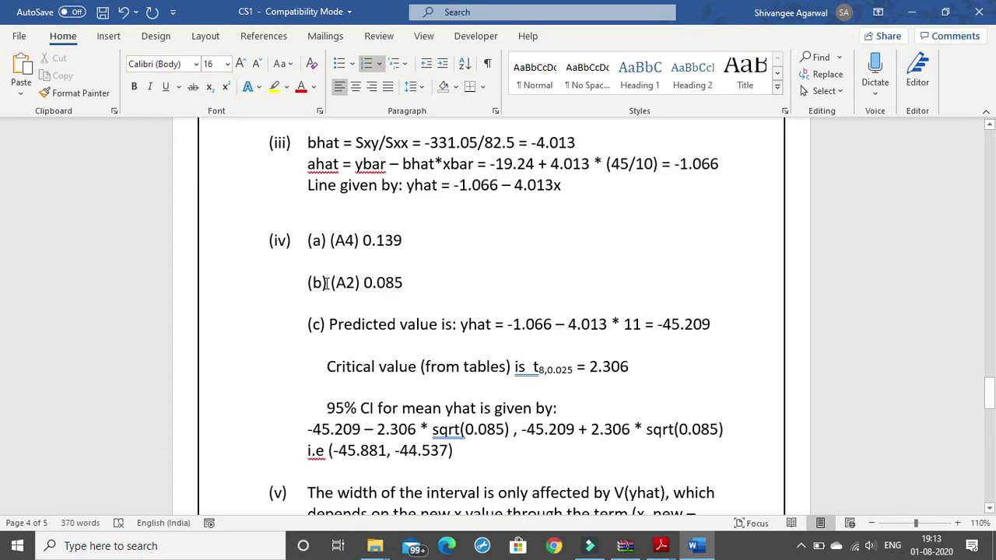
mouse_move(654, 551)
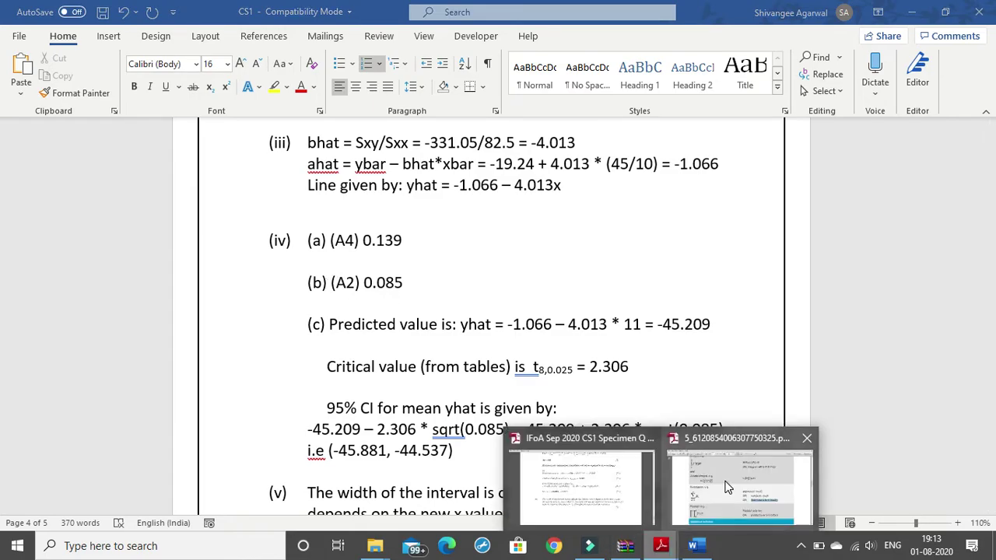
Step: In the IFoA specimen solutions PDF, highlight part (iv)'s Ans (A4) 0.139 and Ans (A2) 0.085
left_click(582, 505)
scroll(360, 235, "up", 4)
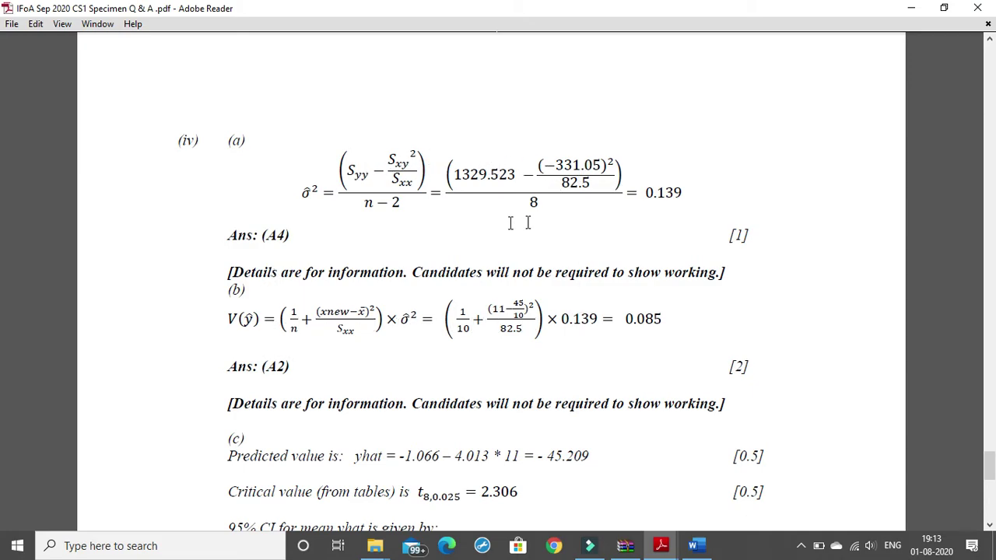
left_click(236, 238)
left_click_drag(237, 239, 289, 236)
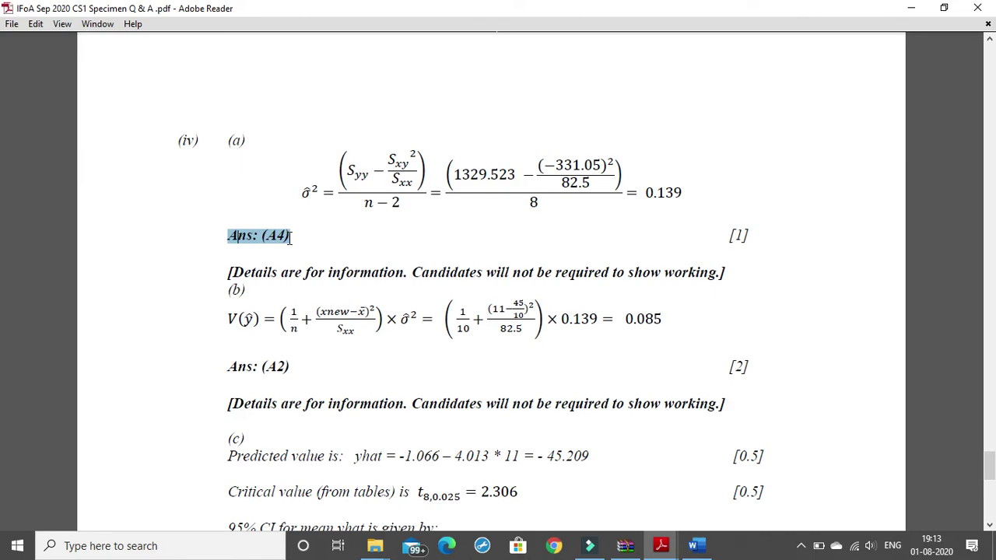
left_click_drag(228, 367, 291, 364)
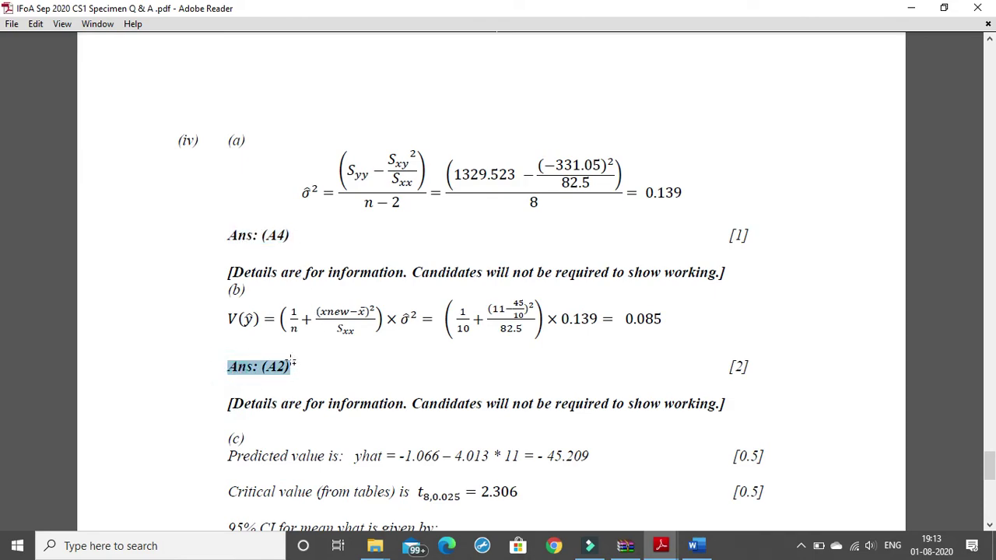